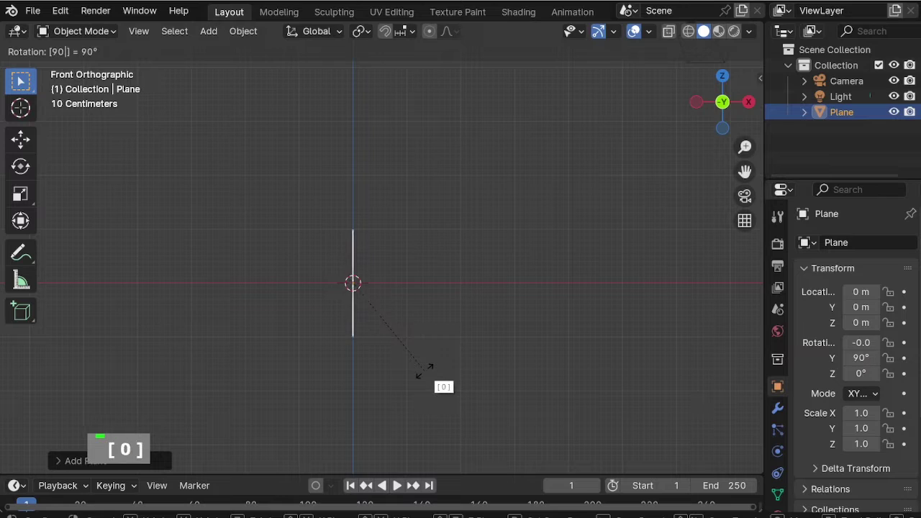
Rotate the plane 90° to stand it upright, and scale it along Y by about 1.4 in the right view.
{"action": "key", "text": "Return"}
{"action": "key", "text": "KP_3"}
{"action": "scroll", "coordinate": [437, 311], "scroll_direction": "up", "scroll_amount": 2}
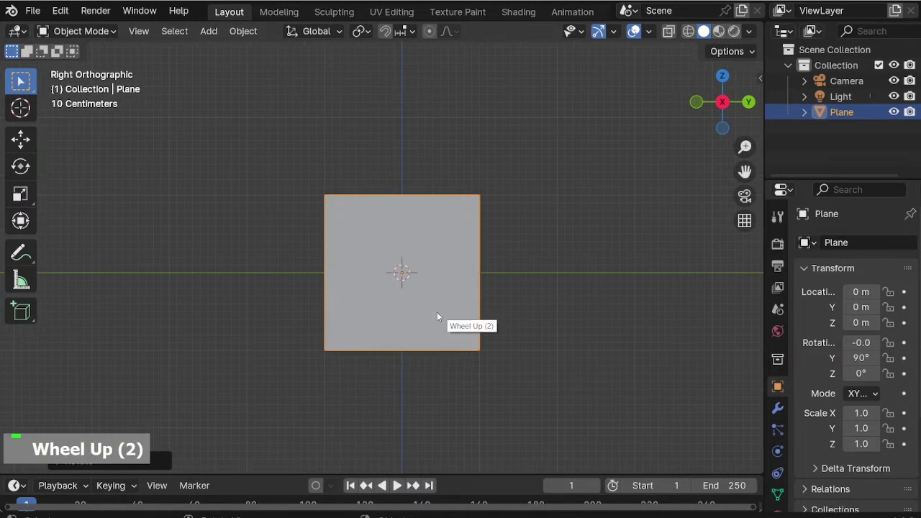
{"action": "key", "text": "s"}
{"action": "key", "text": "y"}
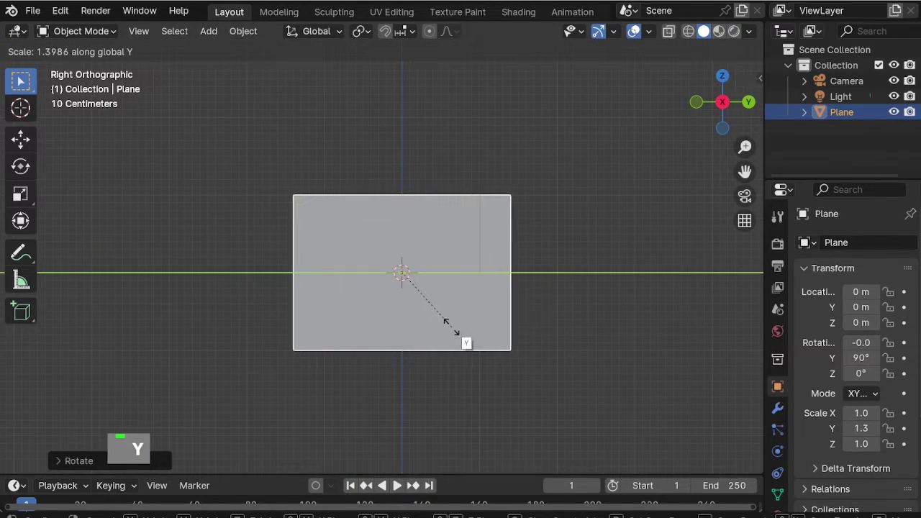
{"action": "left_click", "coordinate": [452, 325]}
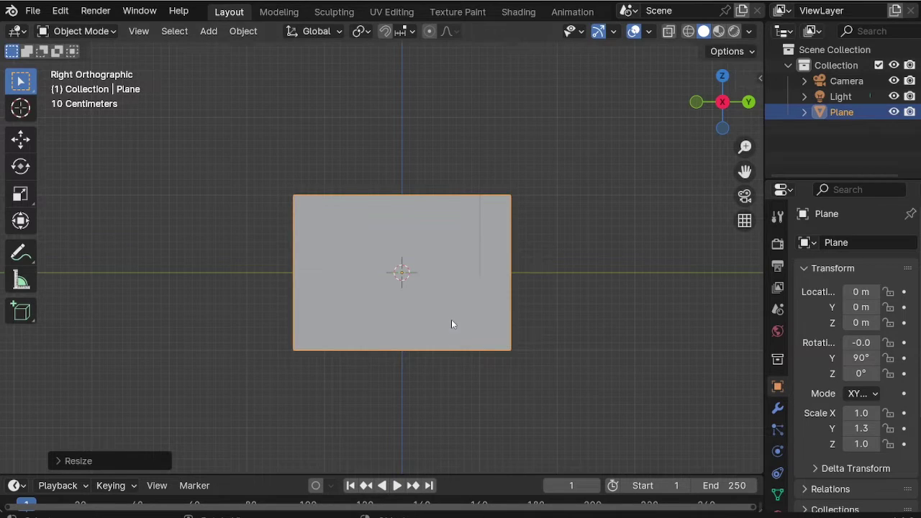
Widen the upright plane slightly further along Y.
{"action": "scroll", "coordinate": [411, 290], "scroll_direction": "up", "scroll_amount": 1}
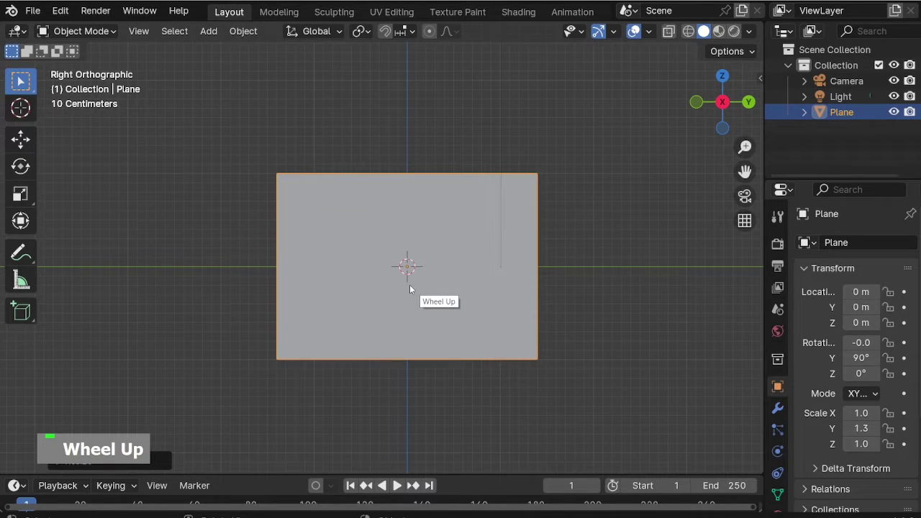
{"action": "key", "text": "s"}
{"action": "key", "text": "y"}
{"action": "left_click", "coordinate": [537, 367]}
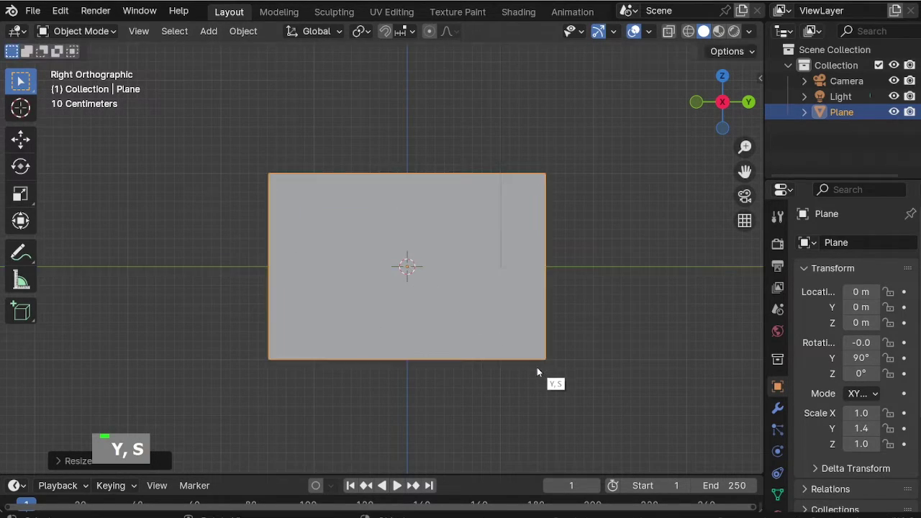
Inset the plane's face into a small central rectangle and move it down along Z towards the lower edge.
{"action": "key", "text": "Tab"}
{"action": "key", "text": "i"}
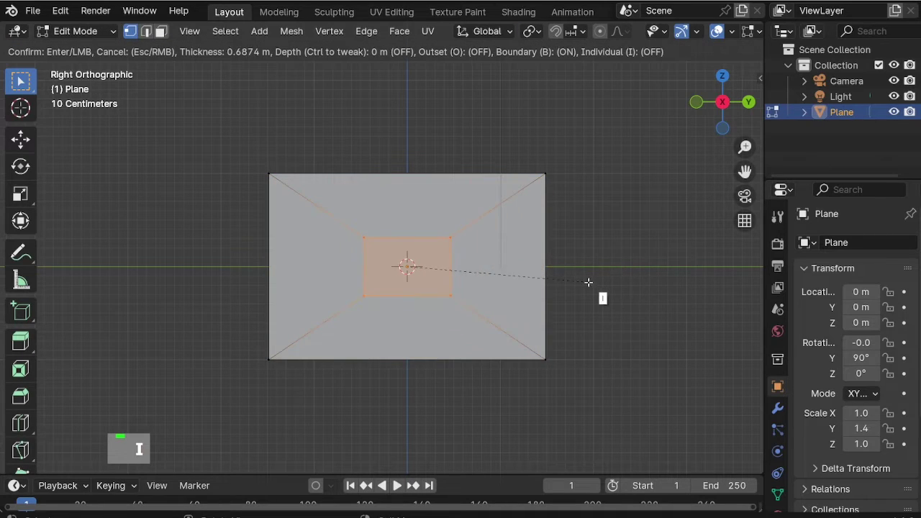
{"action": "left_click", "coordinate": [599, 286]}
{"action": "key", "text": "g"}
{"action": "key", "text": "z"}
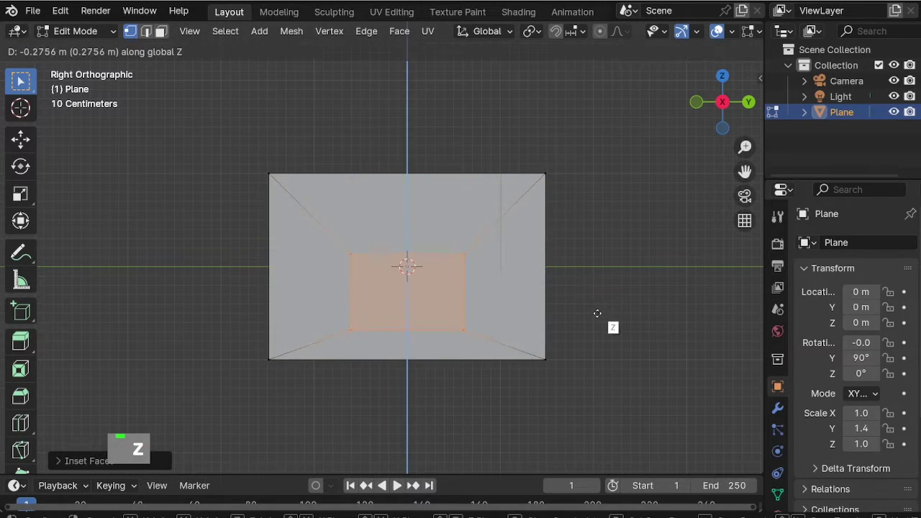
{"action": "left_click", "coordinate": [594, 320]}
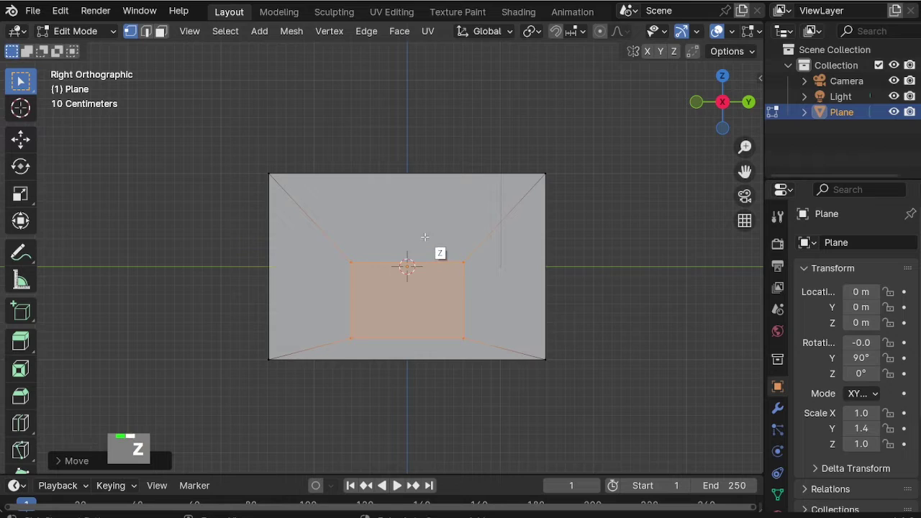
Add two evenly spaced vertical loop cuts through the inner rectangle without sliding them.
{"action": "key", "text": "ctrl+r"}
{"action": "scroll", "coordinate": [407, 175], "scroll_direction": "up", "scroll_amount": 2}
{"action": "scroll", "coordinate": [407, 173], "scroll_direction": "down", "scroll_amount": 1}
{"action": "right_click", "coordinate": [408, 170]}
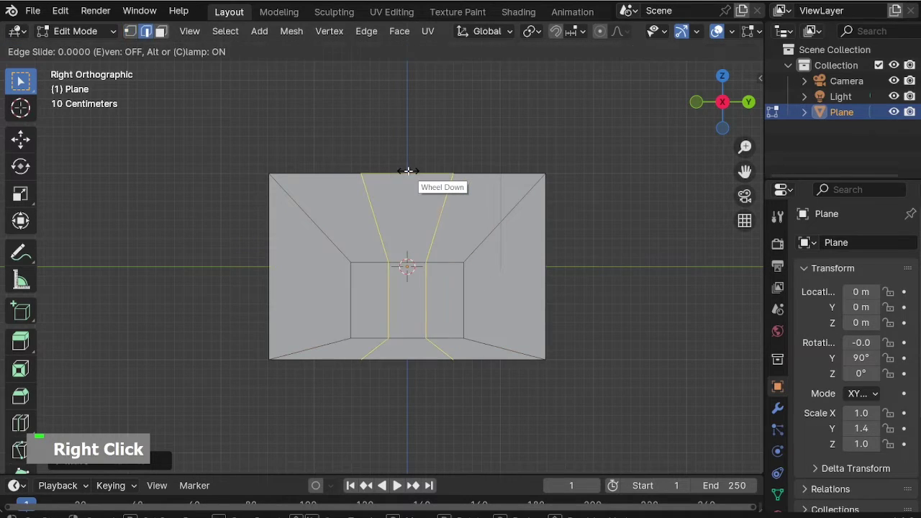
Straighten the left vertical edge loop by scaling it to 0 along Y.
{"action": "key", "text": "2"}
{"action": "left_click", "coordinate": [365, 188], "text": "alt"}
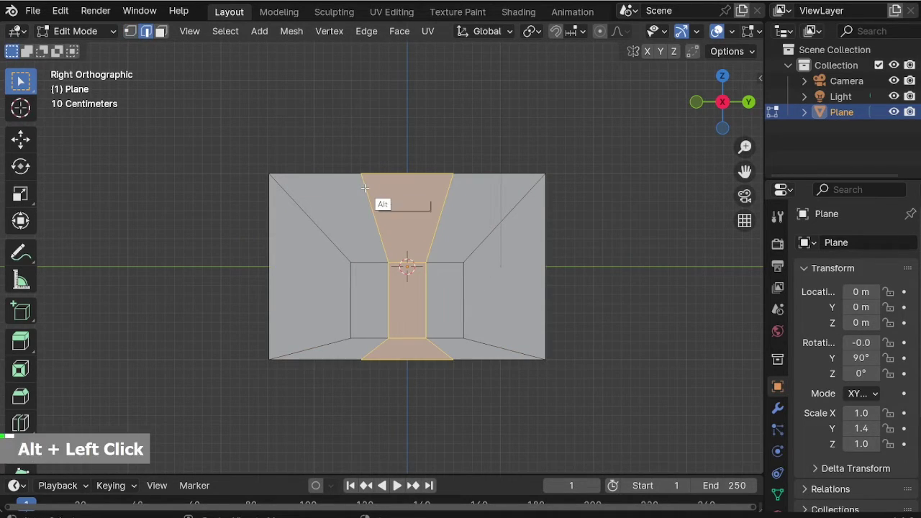
{"action": "left_click", "coordinate": [595, 402], "text": "alt"}
{"action": "key", "text": "s"}
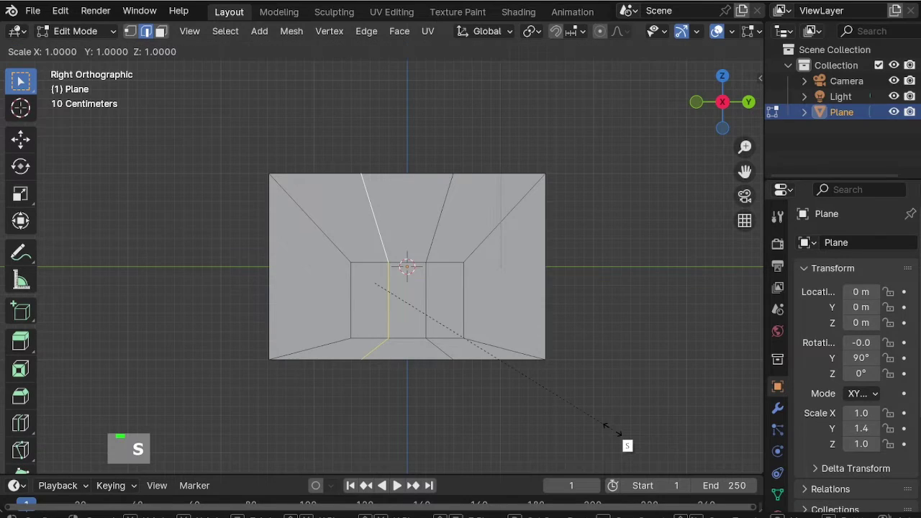
{"action": "key", "text": "y"}
{"action": "key", "text": "0"}
{"action": "key", "text": "Return"}
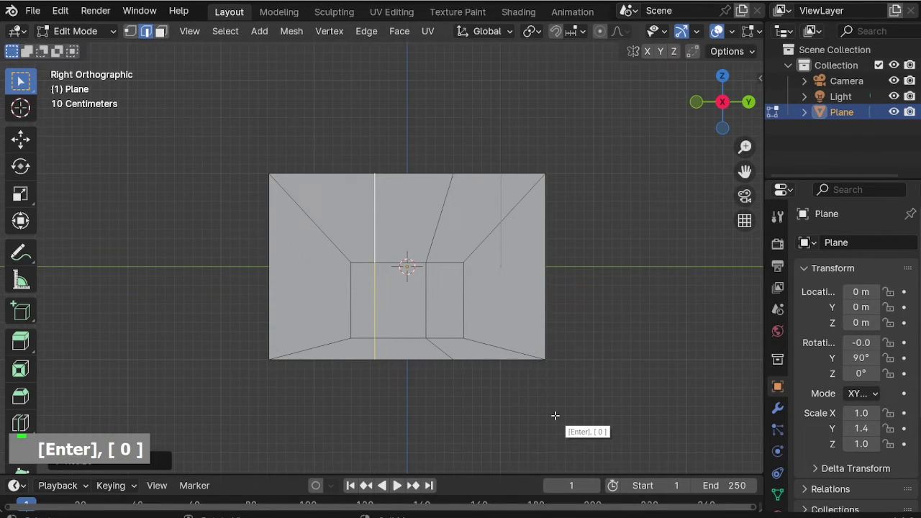
Straighten the right vertical edge loop by scaling it to 0 along Y.
{"action": "left_click", "coordinate": [430, 241], "text": "alt"}
{"action": "key", "text": "s"}
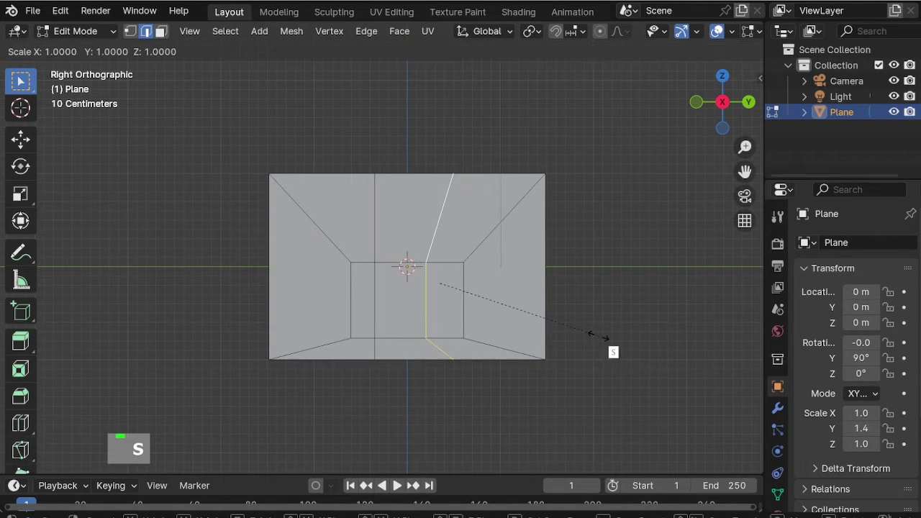
{"action": "key", "text": "y"}
{"action": "key", "text": "0"}
{"action": "key", "text": "Return"}
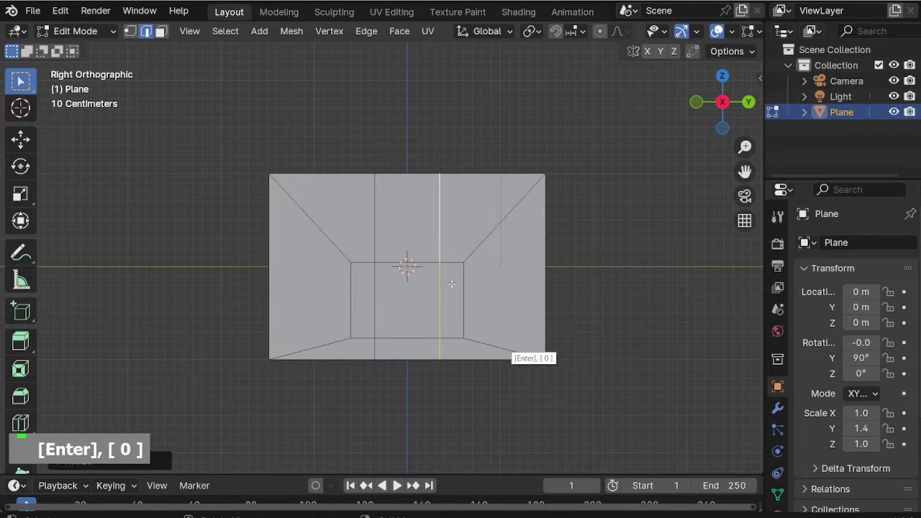
Select both vertical edge loops and bring them closer together by scaling along Y by about 0.69.
{"action": "left_click_drag", "start_coordinate": [360, 145], "coordinate": [456, 400]}
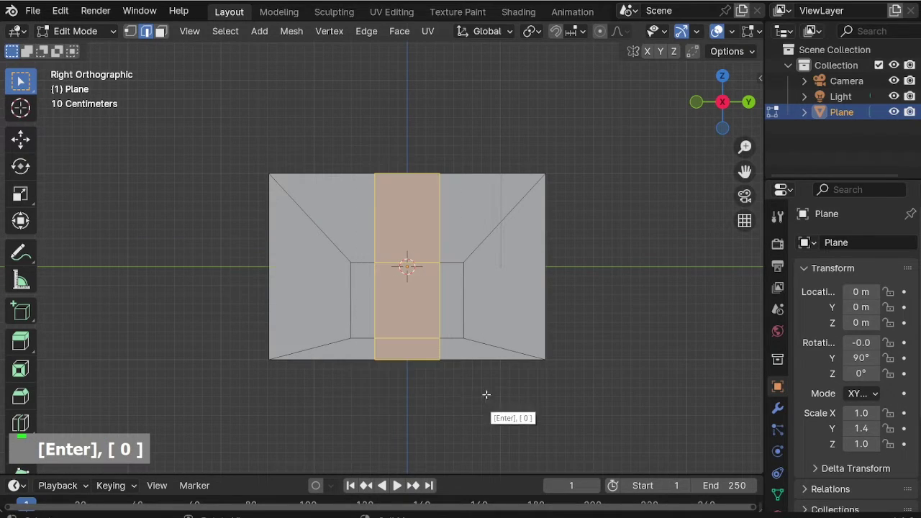
{"action": "key", "text": "s"}
{"action": "key", "text": "y"}
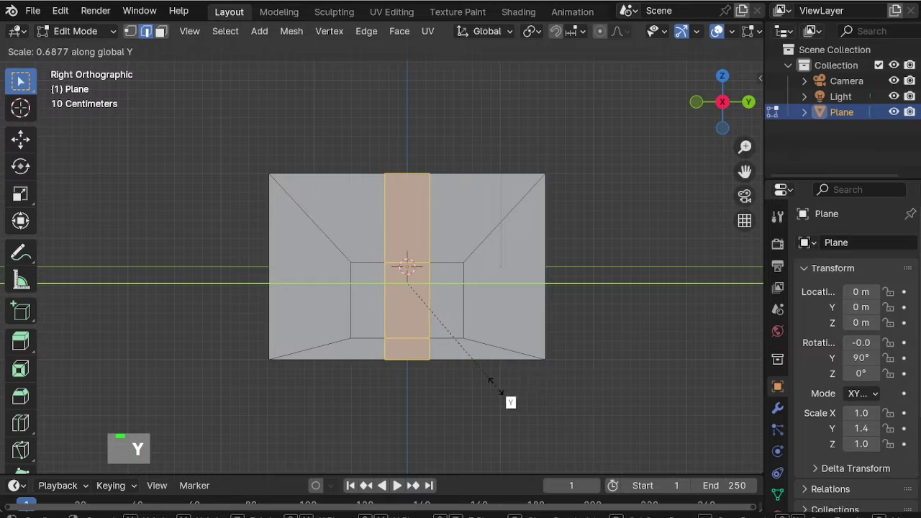
{"action": "left_click", "coordinate": [491, 391]}
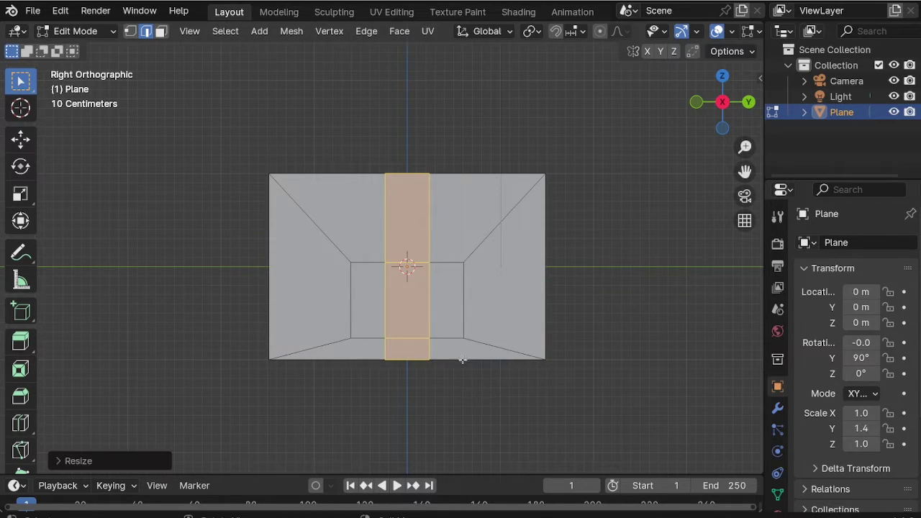
Apply the plane's scale in Object Mode and return to editing its mesh.
{"action": "scroll", "coordinate": [393, 275], "scroll_direction": "up", "scroll_amount": 1}
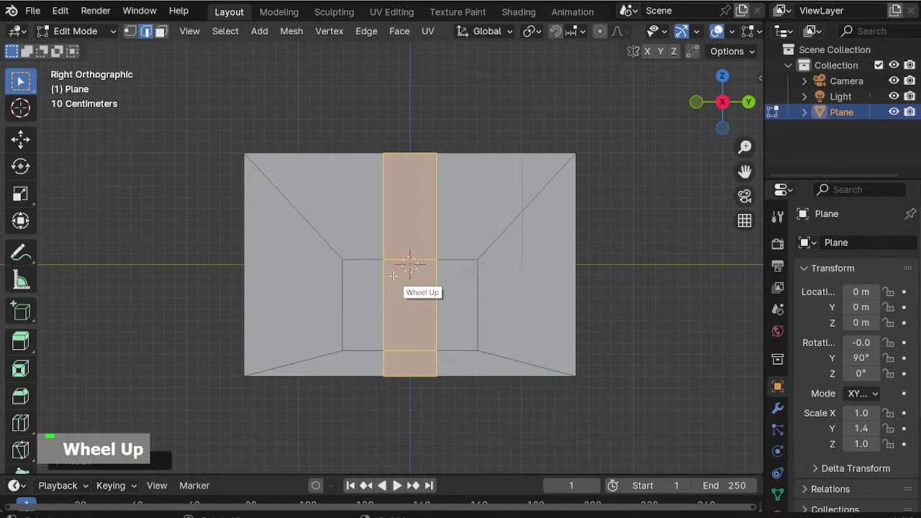
{"action": "key", "text": "Tab"}
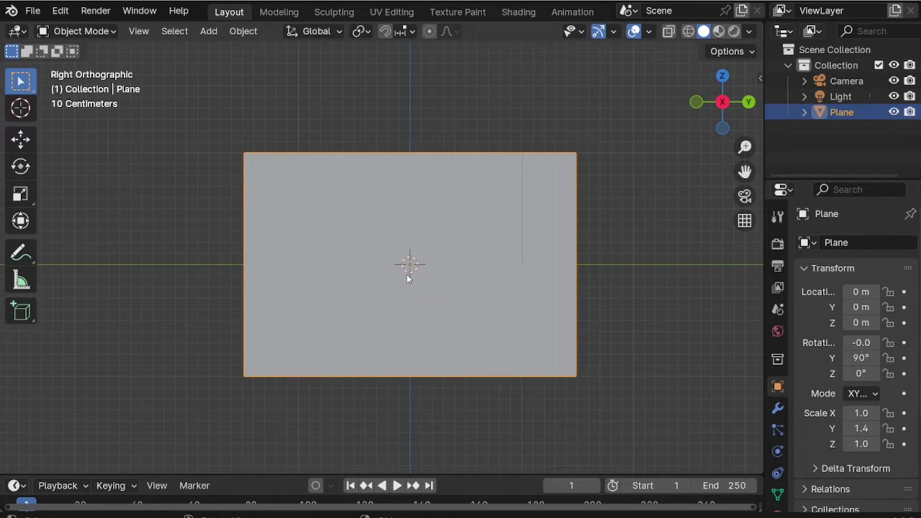
{"action": "key", "text": "ctrl+a"}
{"action": "left_click", "coordinate": [379, 310]}
{"action": "key", "text": "Tab"}
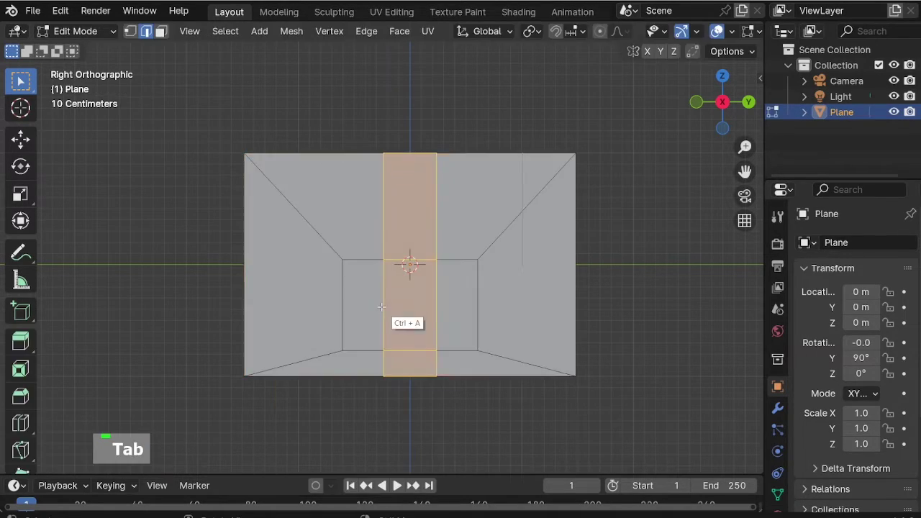
Inset all faces of the plane by 0.1 m to form an outer border.
{"action": "key", "text": "a"}
{"action": "key", "text": "i"}
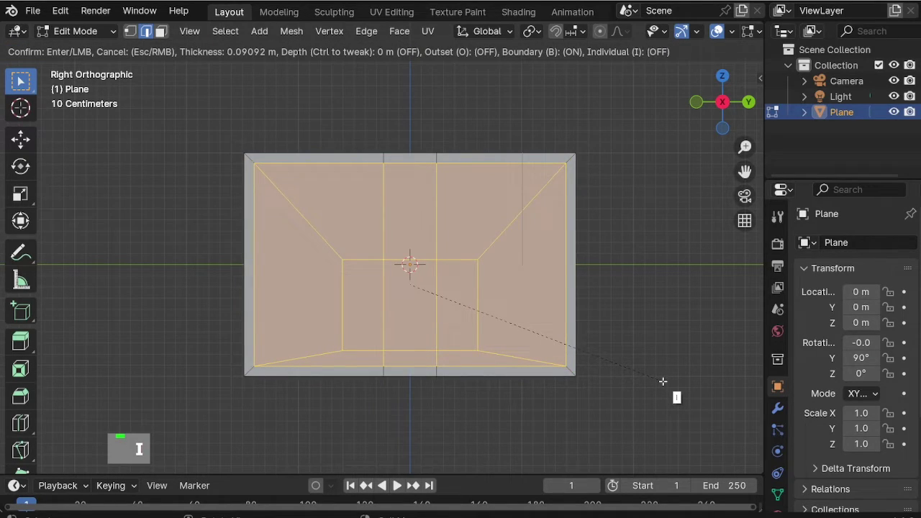
{"action": "type", "text": ".1"}
{"action": "key", "text": "Return"}
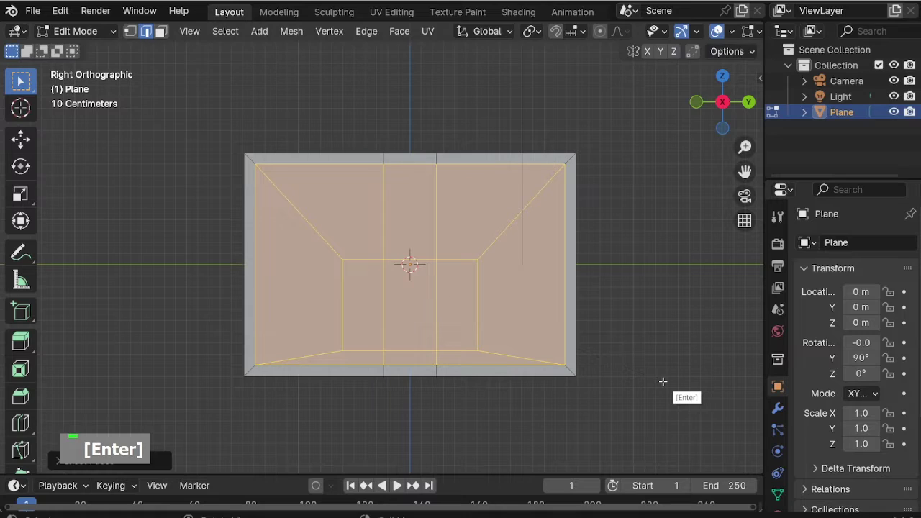
Select the three faces of the inner rectangle and inset them together by 0.1 m.
{"action": "key", "text": "3"}
{"action": "left_click", "coordinate": [451, 308]}
{"action": "left_click", "coordinate": [430, 324], "text": "shift"}
{"action": "left_click", "coordinate": [360, 307], "text": "shift"}
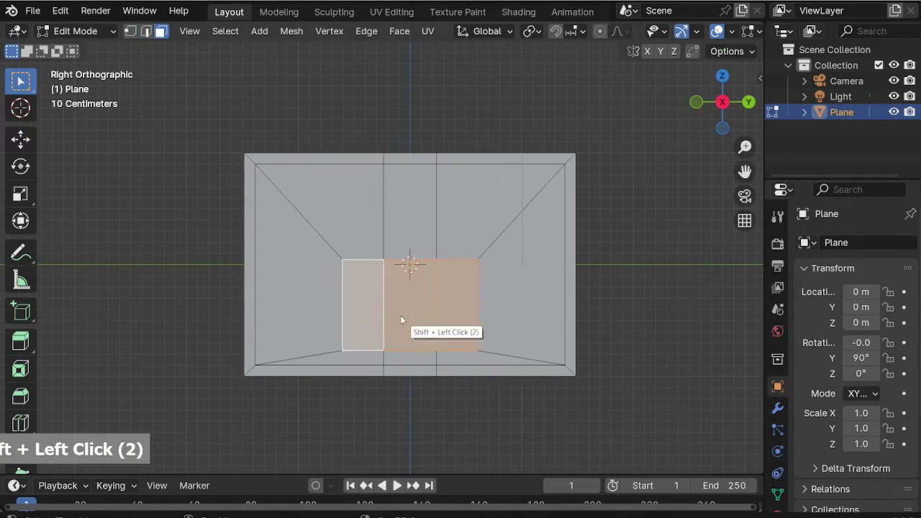
{"action": "key", "text": "i"}
{"action": "key", "text": "1"}
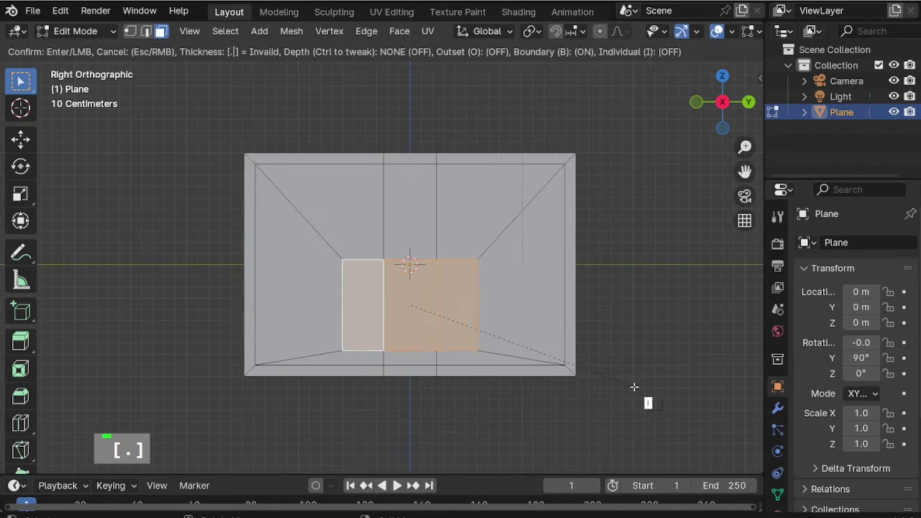
{"action": "key", "text": "Return"}
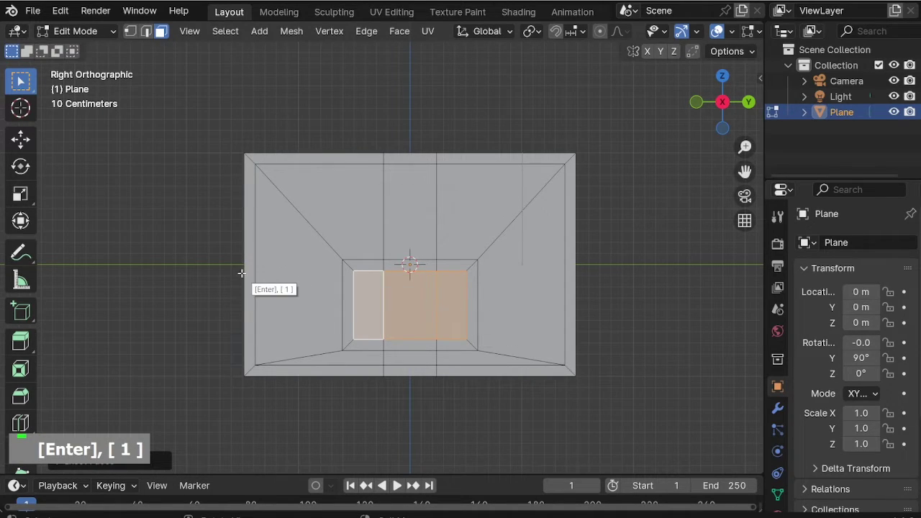
Extrude all faces of the panel by 0.15 m to give it thickness.
{"action": "key", "text": "a"}
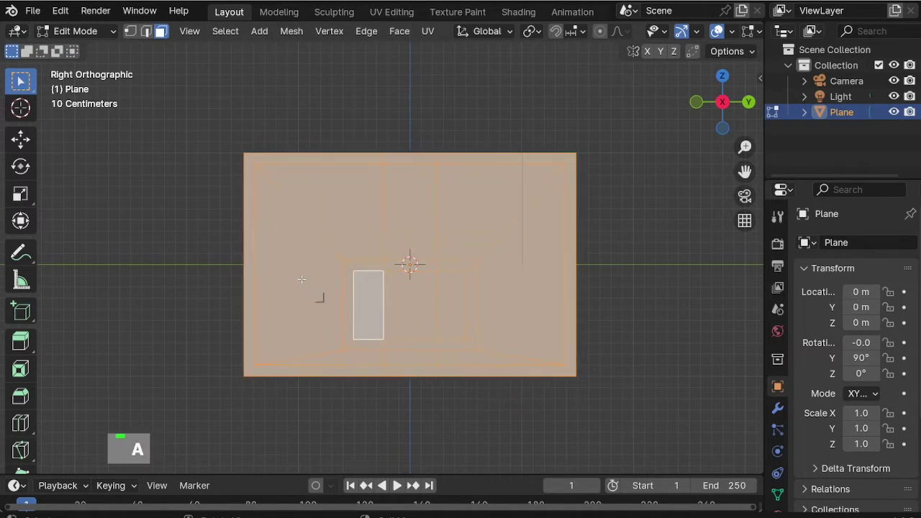
{"action": "scroll", "coordinate": [310, 294], "scroll_direction": "up", "scroll_amount": 1}
{"action": "middle_click_drag", "start_coordinate": [288, 295], "coordinate": [362, 290]}
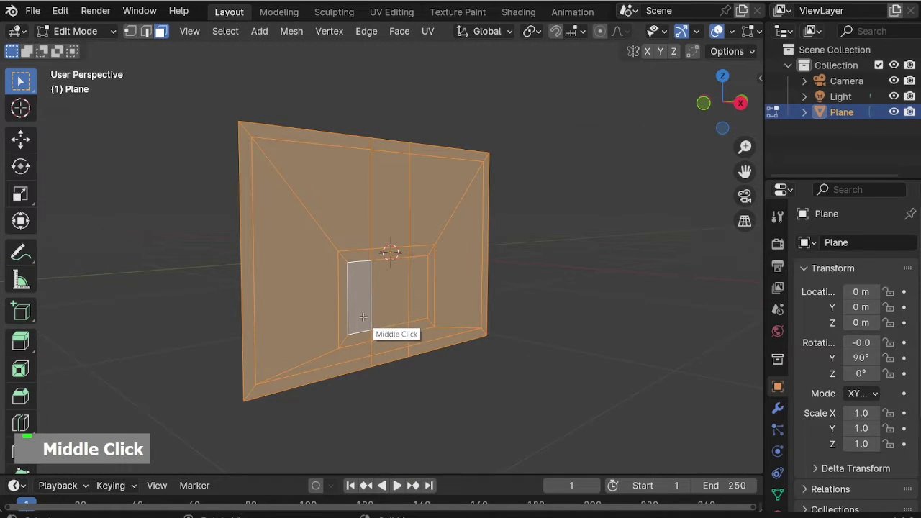
{"action": "key", "text": "e"}
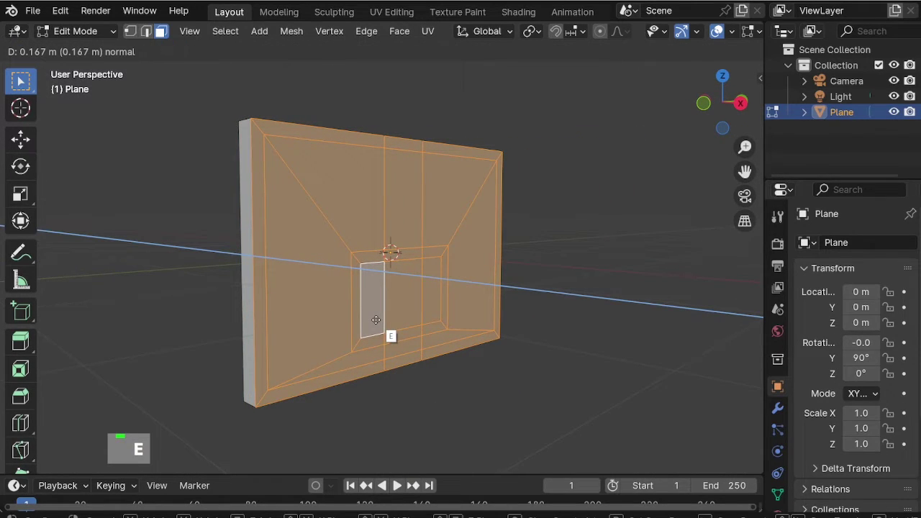
{"action": "type", "text": ".15"}
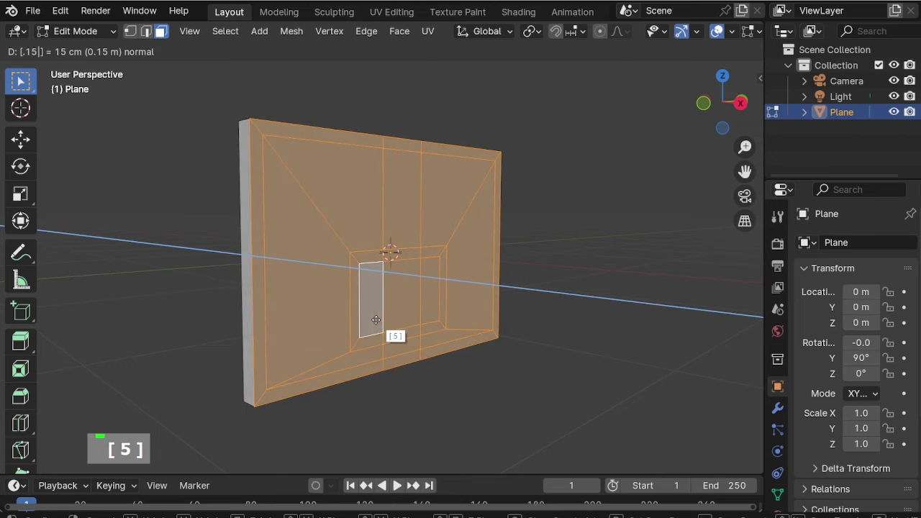
{"action": "key", "text": "Return"}
Add one centred horizontal loop cut around the panel, through its sides and inner rectangle.
{"action": "scroll", "coordinate": [367, 311], "scroll_direction": "up", "scroll_amount": 2}
{"action": "middle_click_drag", "start_coordinate": [401, 302], "coordinate": [411, 312]}
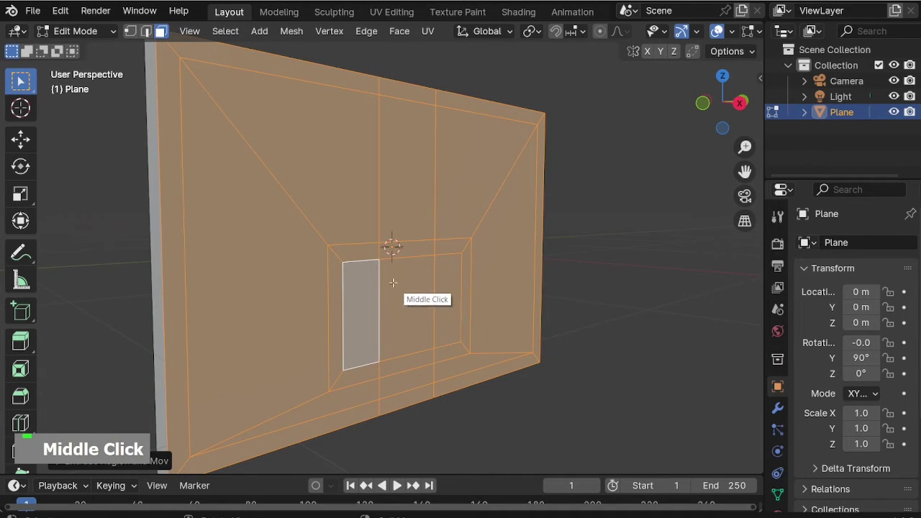
{"action": "key", "text": "ctrl+r"}
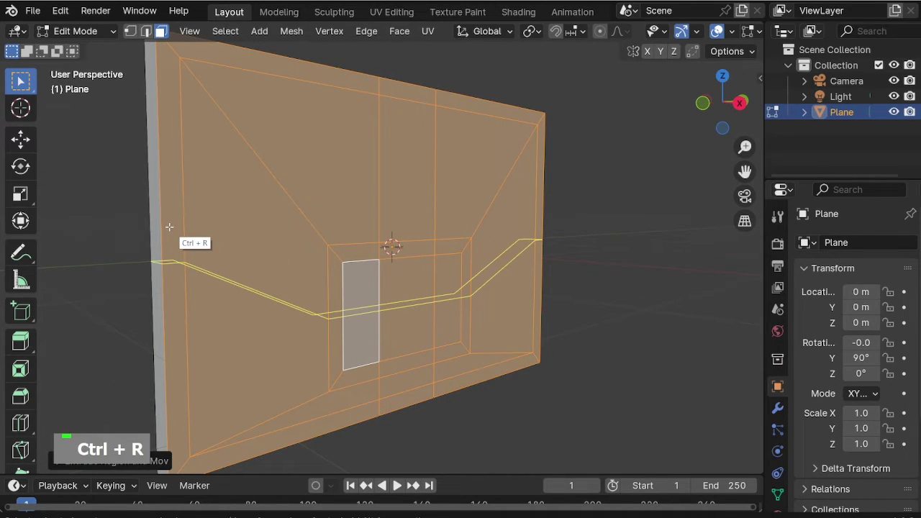
{"action": "right_click", "coordinate": [160, 226]}
{"action": "scroll", "coordinate": [342, 269], "scroll_direction": "up", "scroll_amount": 2}
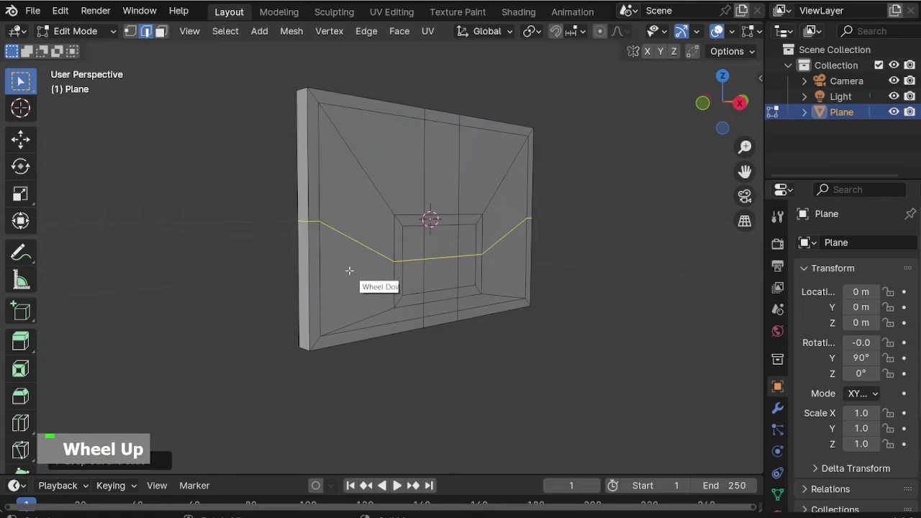
Select the panel's outer rim faces along the whole bottom edge and the lower halves of both sides.
{"action": "key", "text": "3"}
{"action": "left_click", "coordinate": [294, 290]}
{"action": "middle_click_drag", "start_coordinate": [298, 298], "coordinate": [377, 350]}
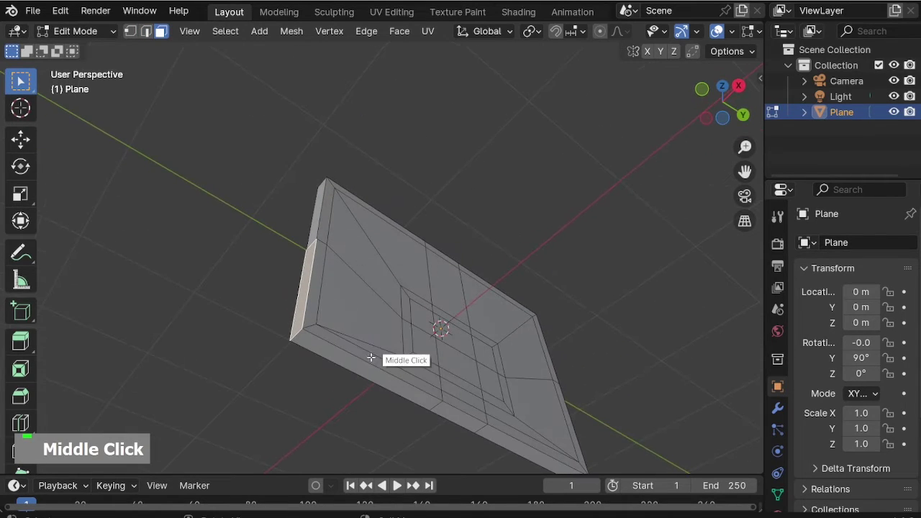
{"action": "left_click", "coordinate": [458, 419], "text": "shift"}
{"action": "left_click", "coordinate": [504, 441], "text": "shift"}
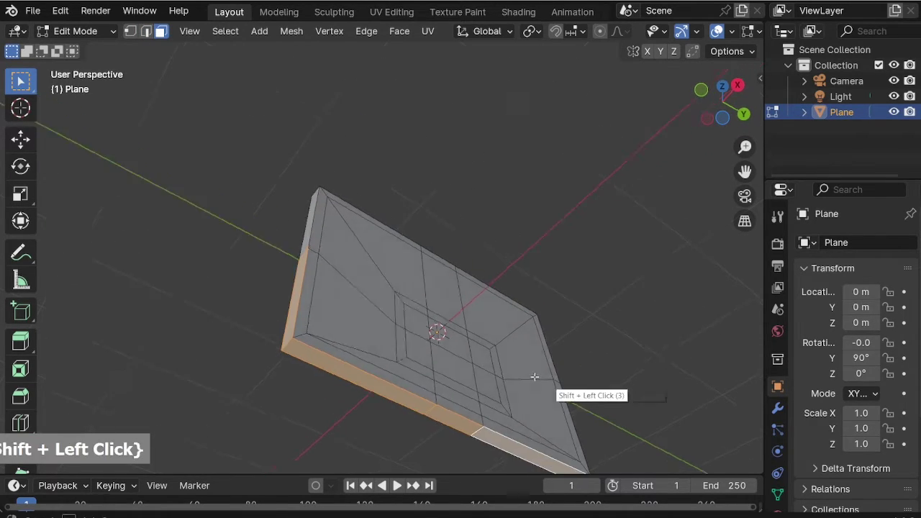
{"action": "middle_click_drag", "start_coordinate": [544, 380], "coordinate": [351, 424]}
{"action": "scroll", "coordinate": [598, 284], "scroll_direction": "down", "scroll_amount": 2}
{"action": "scroll", "coordinate": [597, 411], "scroll_direction": "up", "scroll_amount": 4}
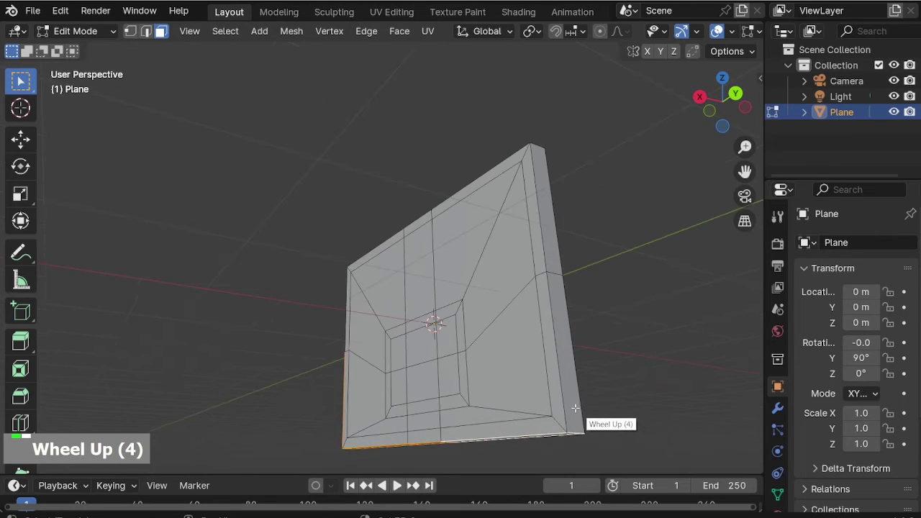
{"action": "left_click", "coordinate": [581, 424], "text": "shift"}
Duplicate the selected rim faces in place and separate the copy into its own object.
{"action": "middle_click_drag", "start_coordinate": [420, 338], "coordinate": [400, 374]}
{"action": "middle_click_drag", "start_coordinate": [399, 375], "coordinate": [429, 355], "text": "shift"}
{"action": "key", "text": "shift+d"}
{"action": "right_click", "coordinate": [434, 293]}
{"action": "key", "text": "p"}
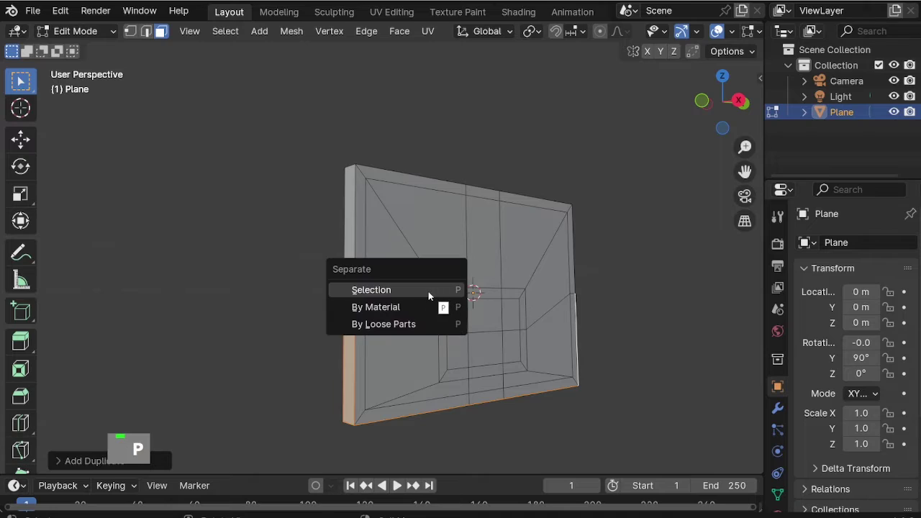
{"action": "left_click", "coordinate": [427, 295]}
Duplicate the three front faces at the panel's bottom centre, up through the inner frame's lower bar, and separate the copy as an object.
{"action": "scroll", "coordinate": [506, 388], "scroll_direction": "up", "scroll_amount": 2}
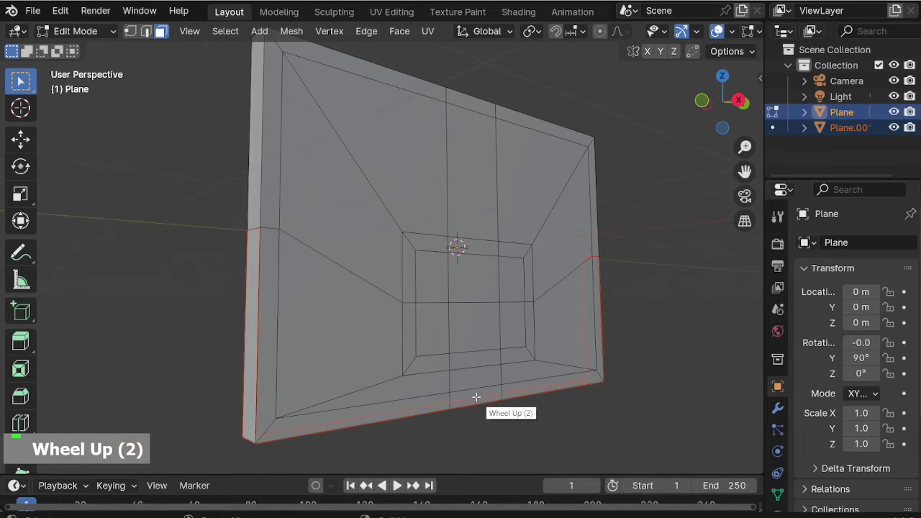
{"action": "left_click", "coordinate": [475, 370], "text": "shift"}
{"action": "left_click", "coordinate": [473, 360], "text": "shift"}
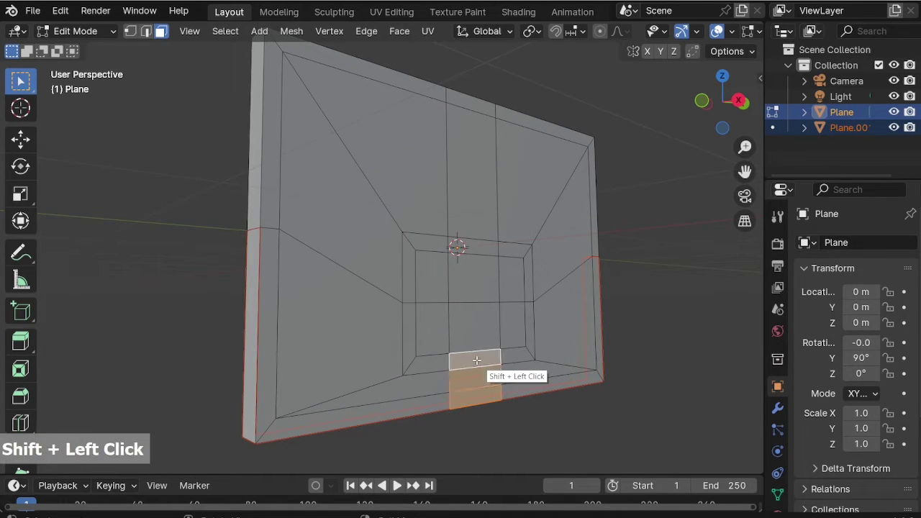
{"action": "key", "text": "shift+d"}
{"action": "right_click", "coordinate": [499, 330]}
{"action": "key", "text": "p"}
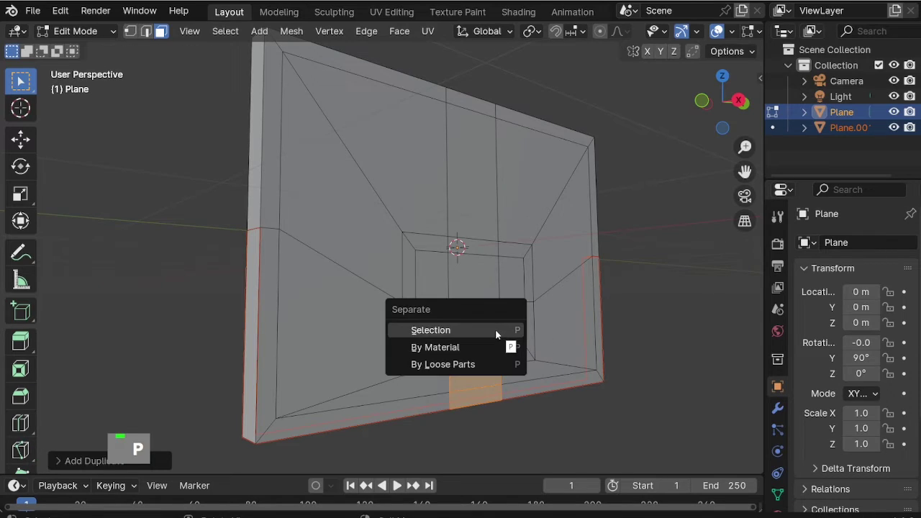
{"action": "left_click", "coordinate": [495, 329]}
Extrude all faces of the separated U-shaped rim strip, Plane.001, along their normals by 0.08 m.
{"action": "key", "text": "Tab"}
{"action": "left_click", "coordinate": [843, 128]}
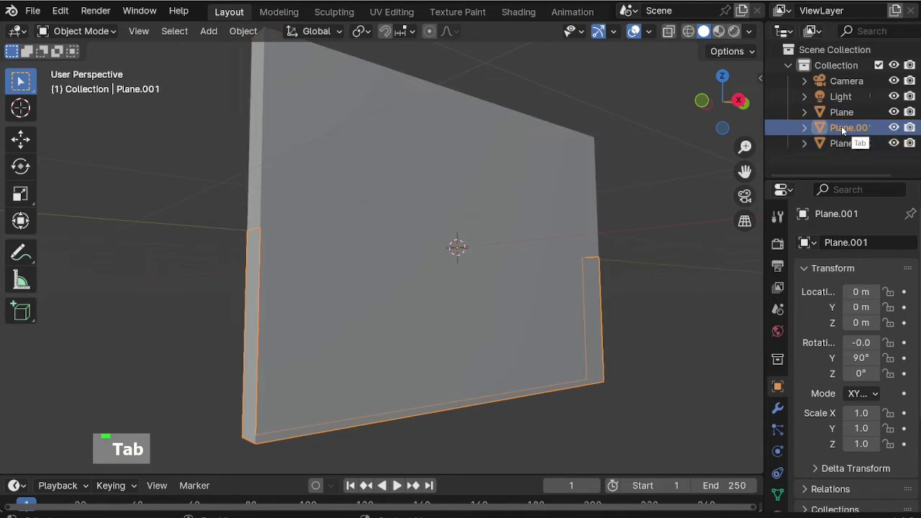
{"action": "key", "text": "Tab"}
{"action": "key", "text": "a"}
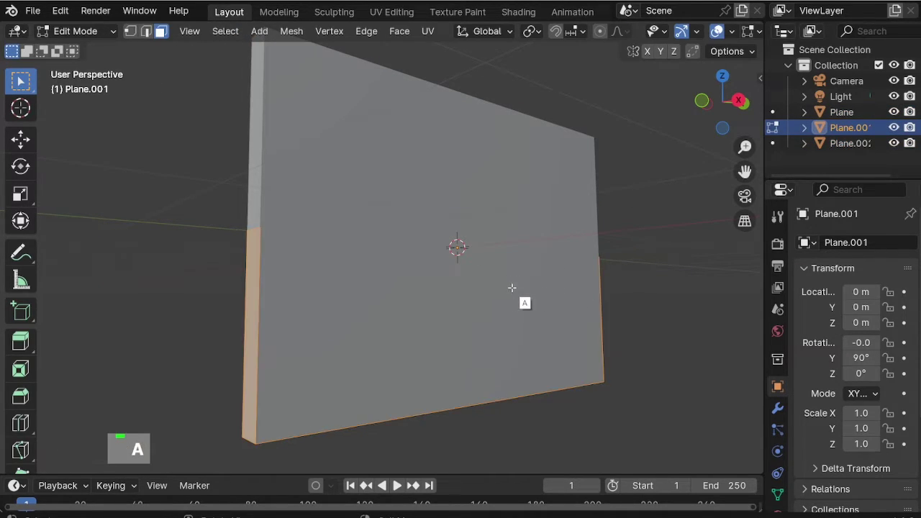
{"action": "key", "text": "alt+e"}
{"action": "left_click", "coordinate": [523, 304]}
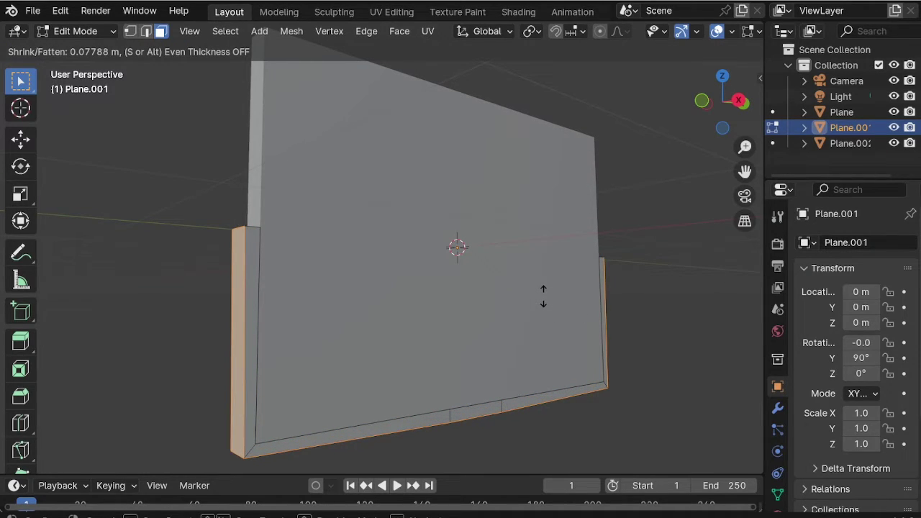
{"action": "type", "text": ".08"}
{"action": "key", "text": "Return"}
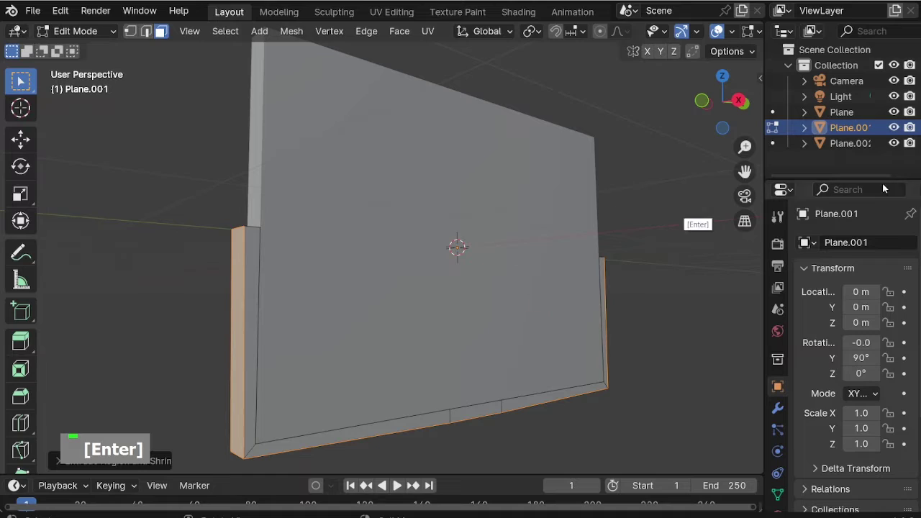
{"action": "key", "text": "Tab"}
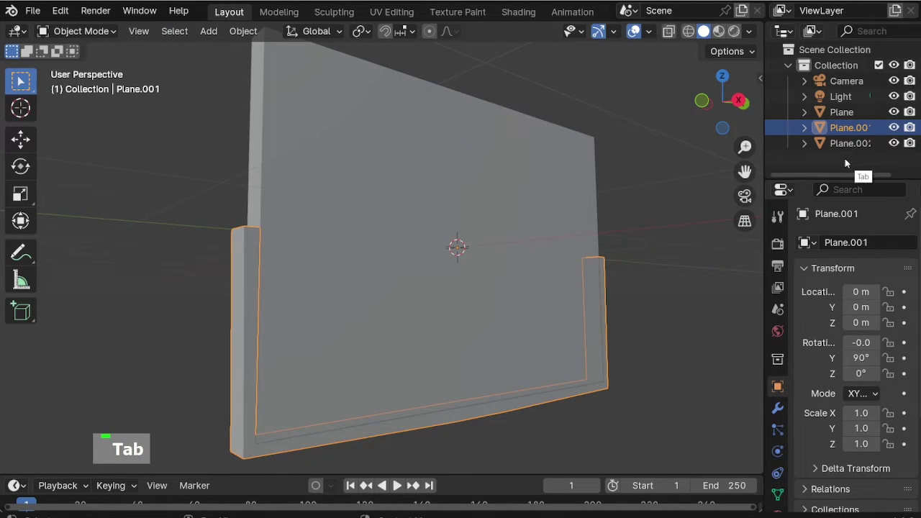
Extrude the main panel's outer border and inner frame face loops slightly outward along their normals.
{"action": "left_click", "coordinate": [565, 224]}
{"action": "key", "text": "Tab"}
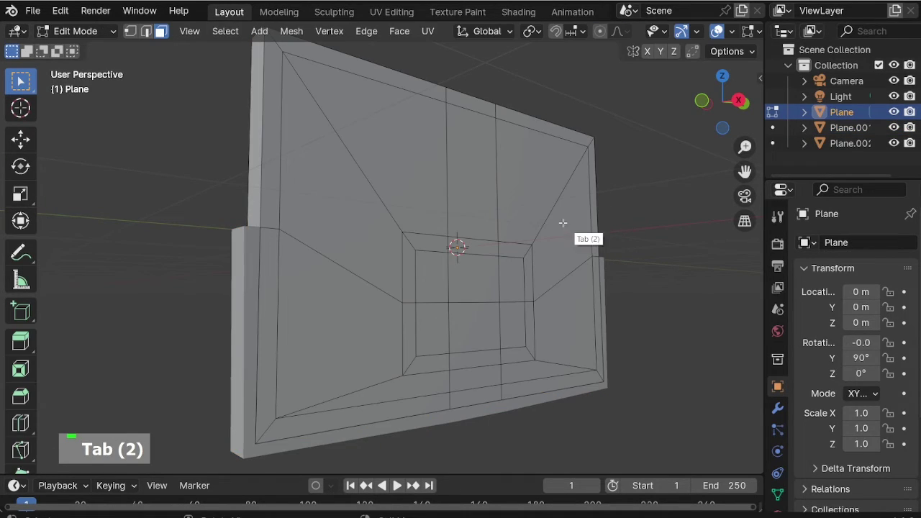
{"action": "left_click", "coordinate": [274, 242], "text": "alt"}
{"action": "left_click", "coordinate": [421, 243], "text": "alt+shift"}
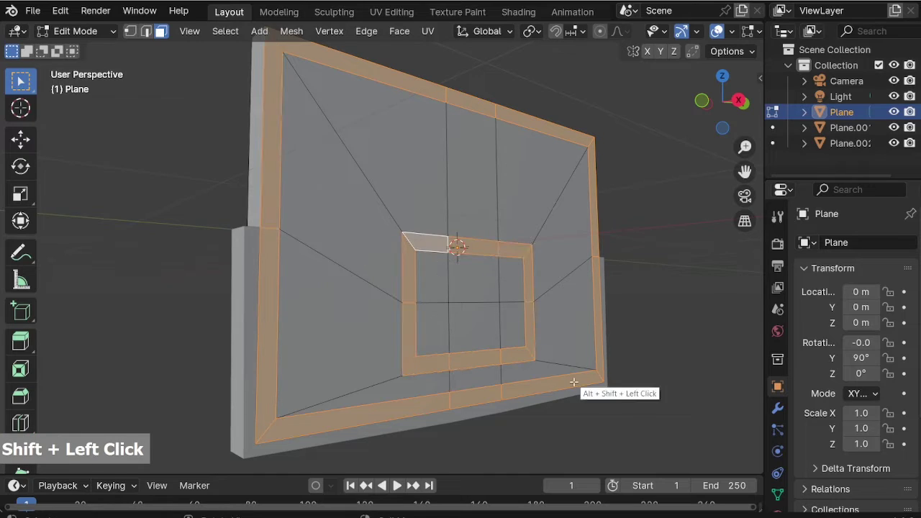
{"action": "key", "text": "alt+e"}
{"action": "left_click", "coordinate": [590, 404]}
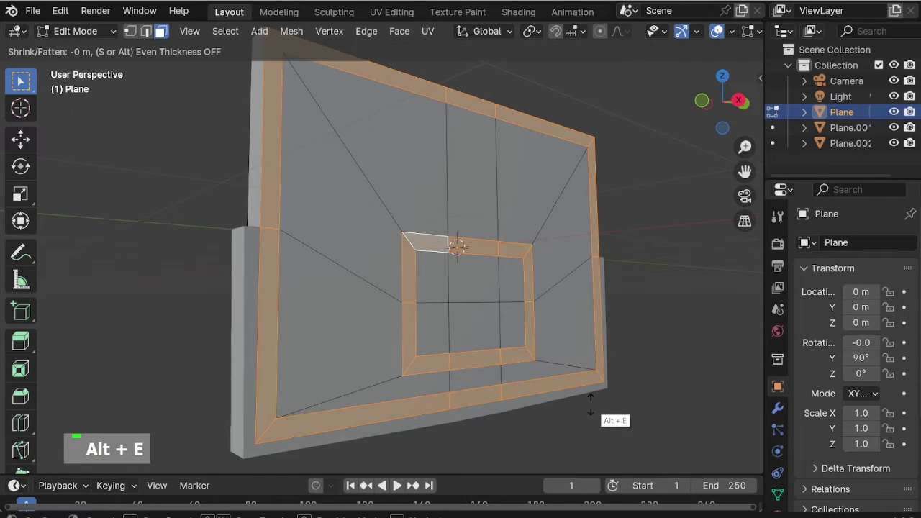
{"action": "left_click", "coordinate": [595, 402]}
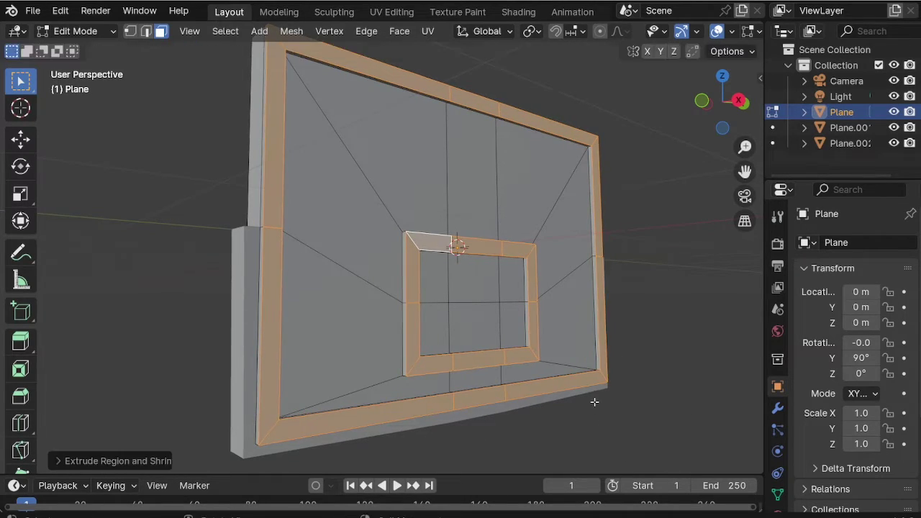
{"action": "key", "text": "Tab"}
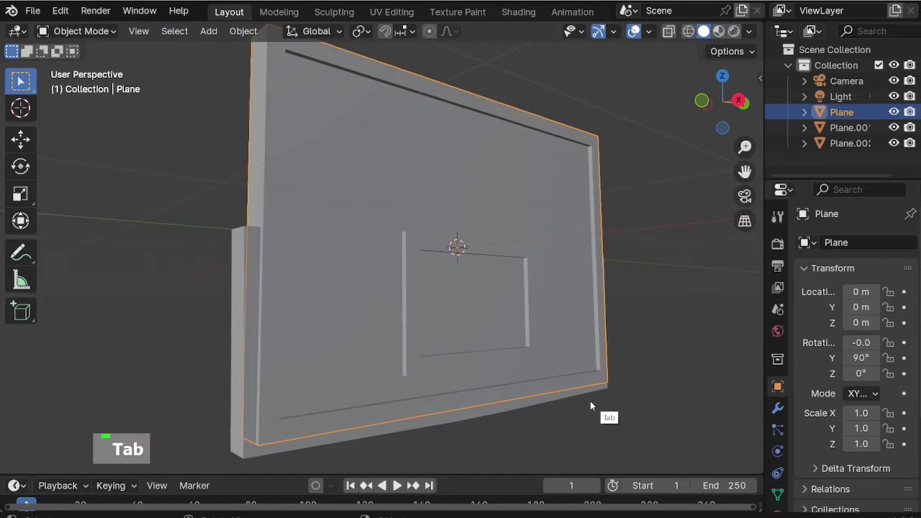
Duplicate the separated bottom-centre face object, Plane.002, in place.
{"action": "left_click", "coordinate": [849, 127]}
{"action": "left_click", "coordinate": [849, 143]}
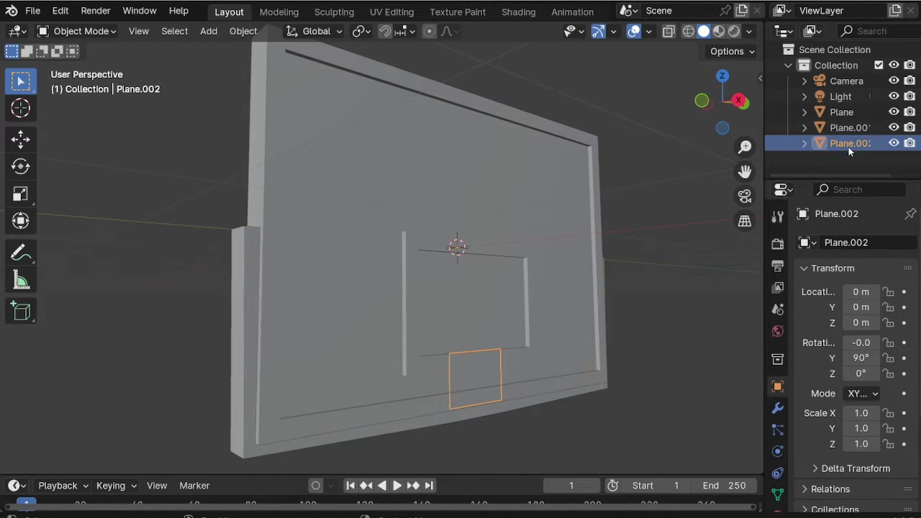
{"action": "key", "text": "shift+d"}
{"action": "left_click", "coordinate": [531, 318]}
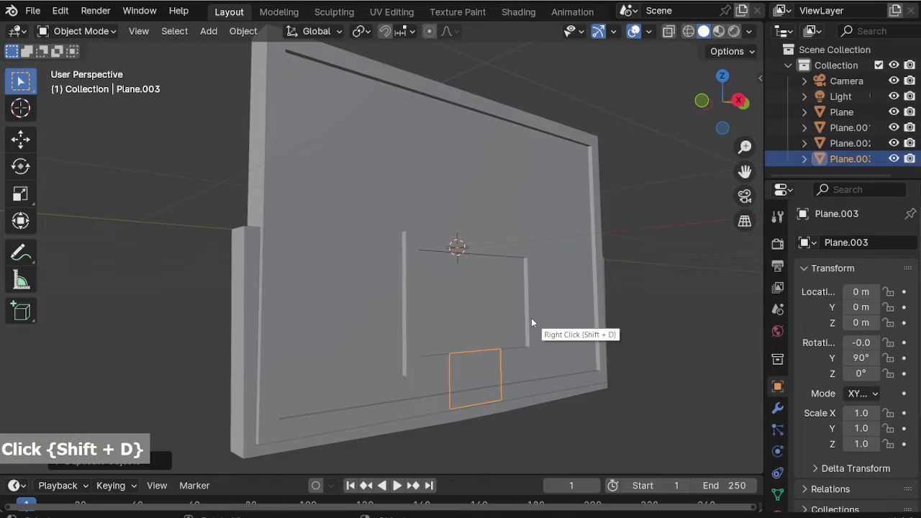
Extrude all faces of the duplicated bottom-centre object forward by 0.5 m to form a block.
{"action": "key", "text": "Tab"}
{"action": "key", "text": "a"}
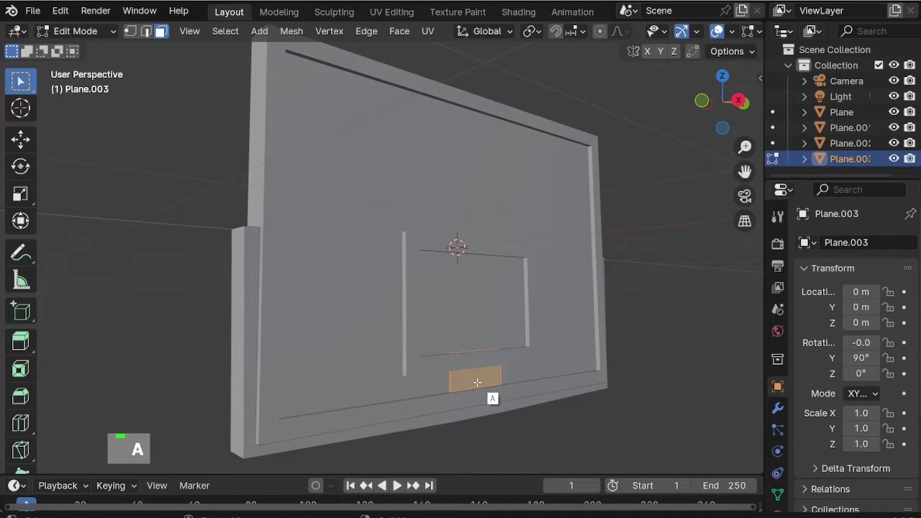
{"action": "scroll", "coordinate": [477, 382], "scroll_direction": "up", "scroll_amount": 2}
{"action": "key", "text": "e"}
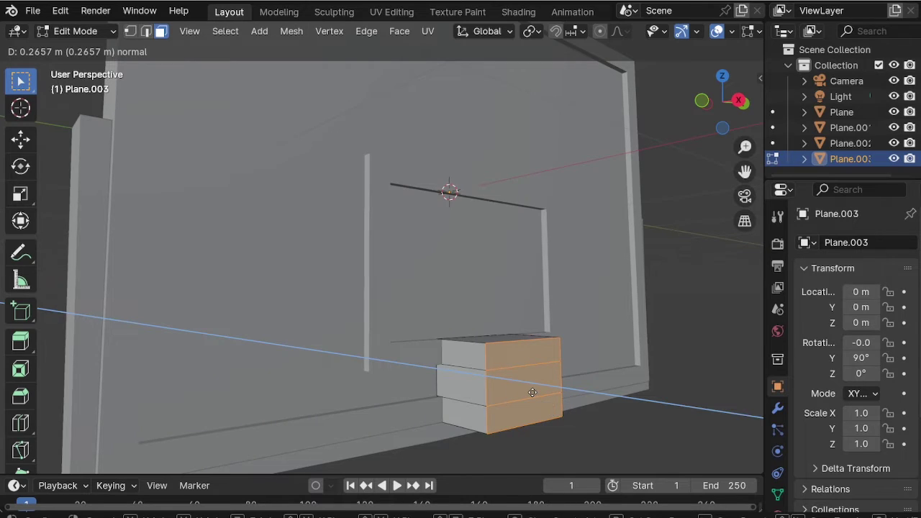
{"action": "type", "text": ".5"}
{"action": "key", "text": "Return"}
{"action": "middle_click_drag", "start_coordinate": [532, 390], "coordinate": [490, 394]}
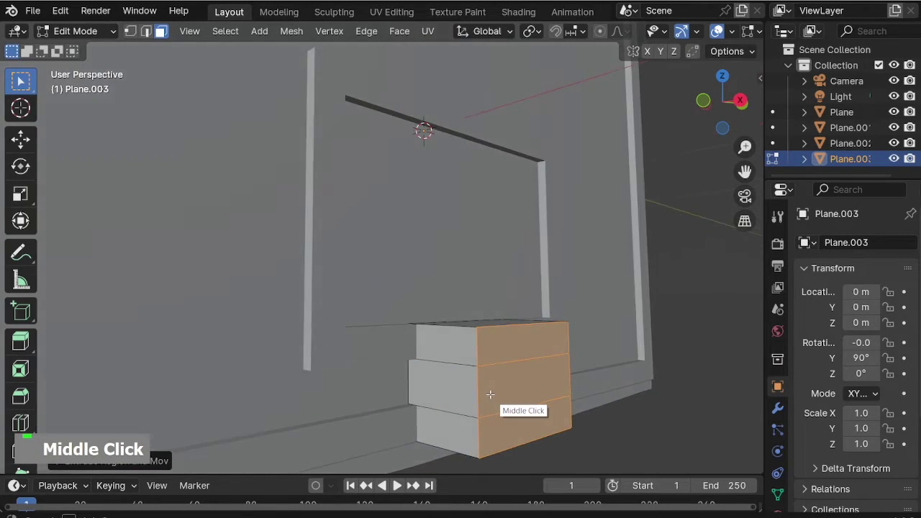
Isolate the block in local view and delete its front faces and bottom face.
{"action": "key", "text": "KP_Divide"}
{"action": "key", "text": "KP_1"}
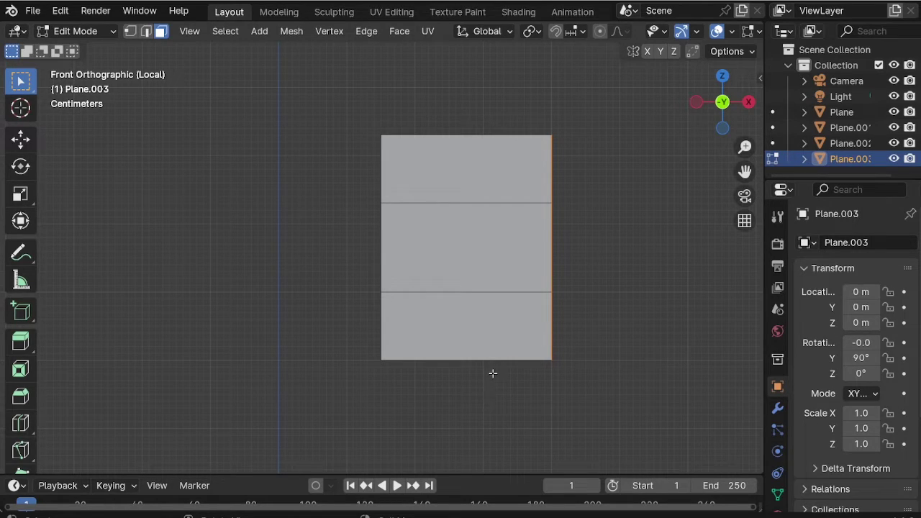
{"action": "middle_click_drag", "start_coordinate": [526, 296], "coordinate": [396, 303]}
{"action": "scroll", "coordinate": [555, 327], "scroll_direction": "down", "scroll_amount": 3}
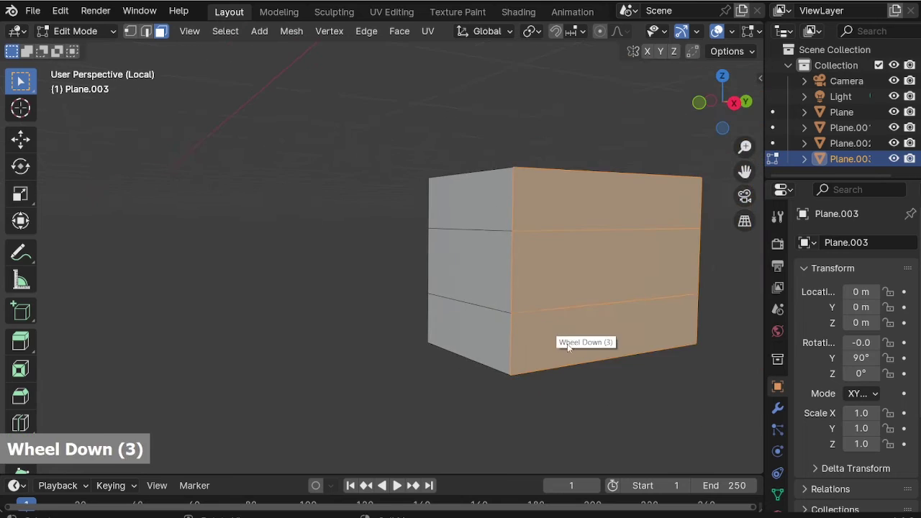
{"action": "middle_click_drag", "start_coordinate": [555, 327], "coordinate": [516, 263]}
{"action": "left_click", "coordinate": [546, 357], "text": "shift"}
{"action": "key", "text": "x"}
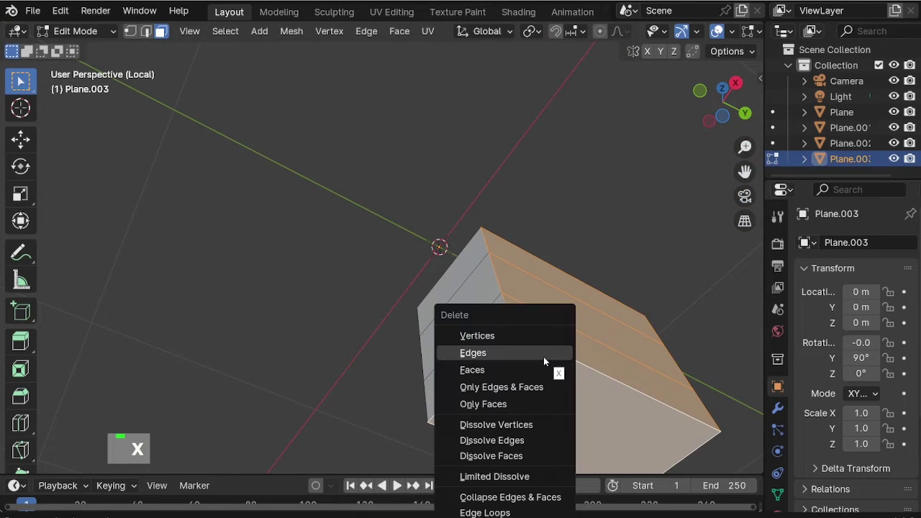
{"action": "left_click", "coordinate": [539, 368]}
{"action": "middle_click_drag", "start_coordinate": [538, 325], "coordinate": [555, 341]}
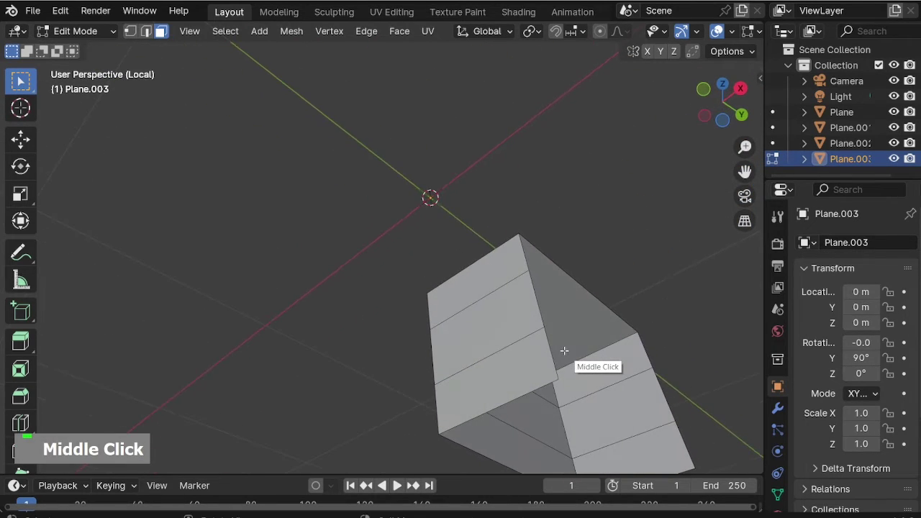
In see-through front view, move the block's lower front corner vertices about 0.182 m back along X to slope the lower front.
{"action": "key", "text": "1"}
{"action": "key", "text": "alt+z"}
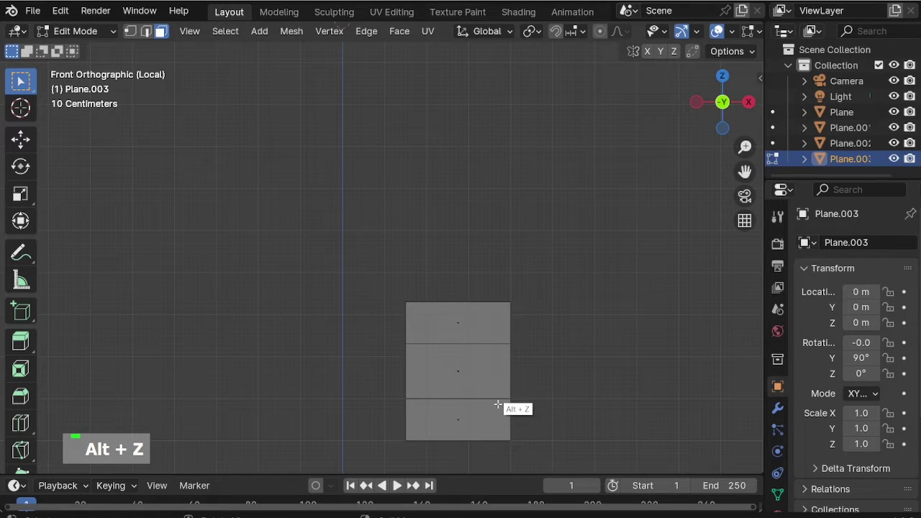
{"action": "key", "text": "1"}
{"action": "left_click_drag", "start_coordinate": [499, 427], "coordinate": [536, 458]}
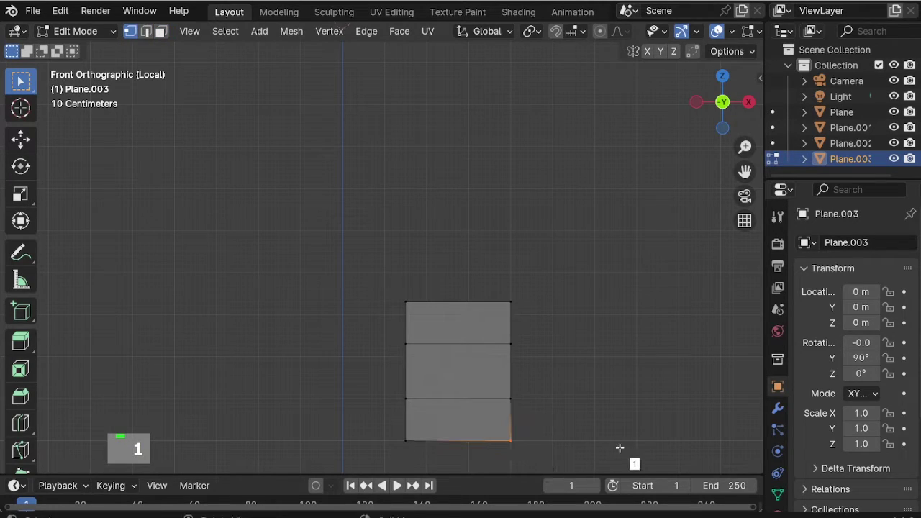
{"action": "key", "text": "g"}
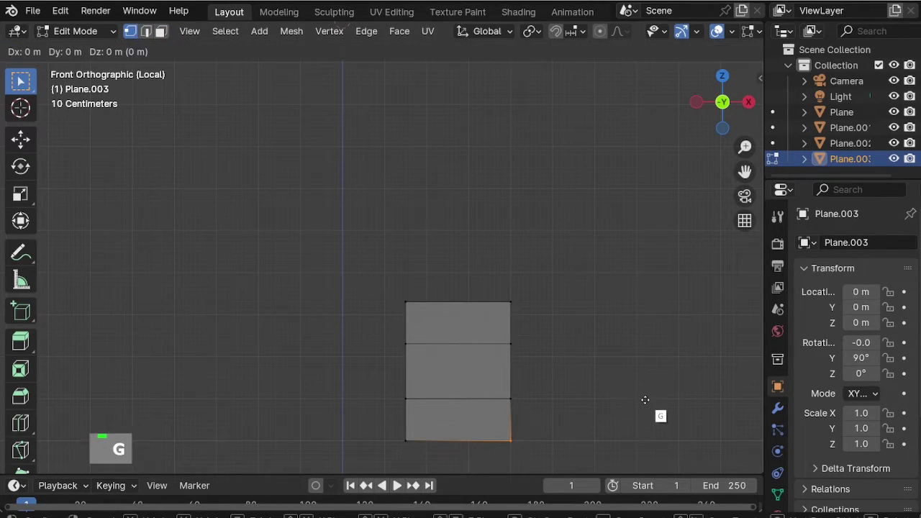
{"action": "key", "text": "x"}
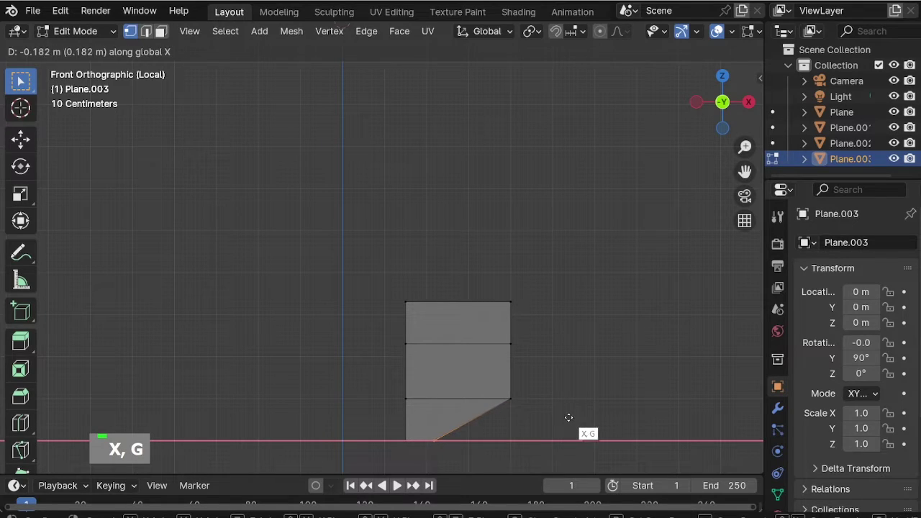
{"action": "left_click", "coordinate": [569, 417]}
Raise the block's lower middle row of vertices along Z to a little below the upper middle row.
{"action": "left_click_drag", "start_coordinate": [373, 377], "coordinate": [544, 406]}
{"action": "key", "text": "g"}
{"action": "key", "text": "z"}
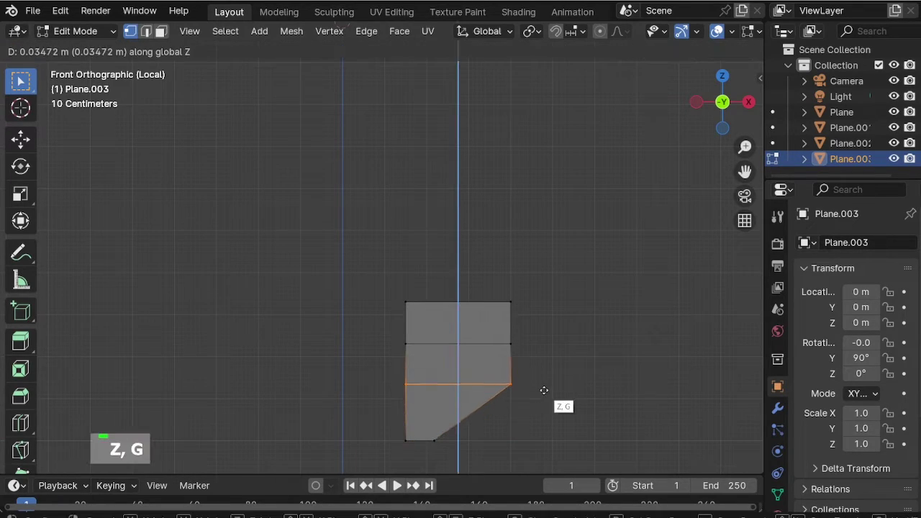
{"action": "left_click", "coordinate": [538, 372]}
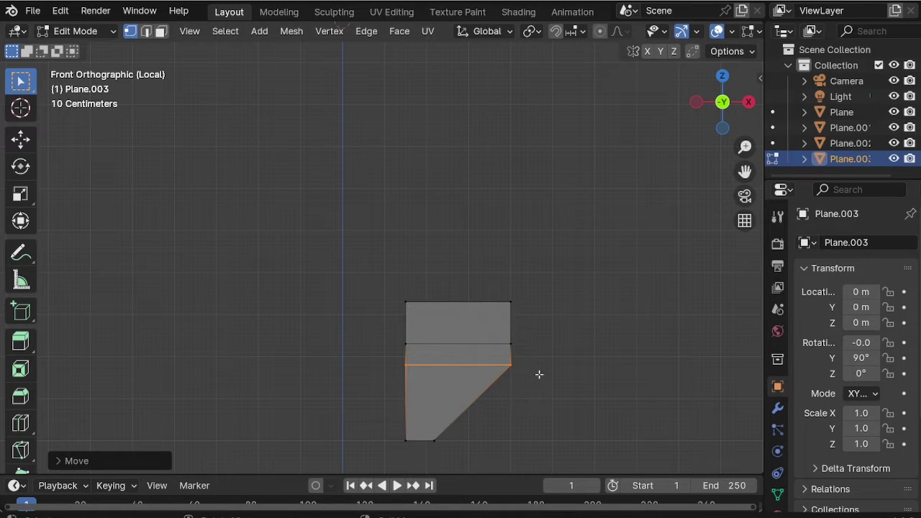
{"action": "left_click", "coordinate": [483, 361]}
Turn off see-through display and extrude all faces of the open bracket slightly inward along their normals to give its walls thickness.
{"action": "middle_click_drag", "start_coordinate": [489, 360], "coordinate": [518, 341]}
{"action": "key", "text": "alt+z"}
{"action": "key", "text": "a"}
{"action": "key", "text": "alt+e"}
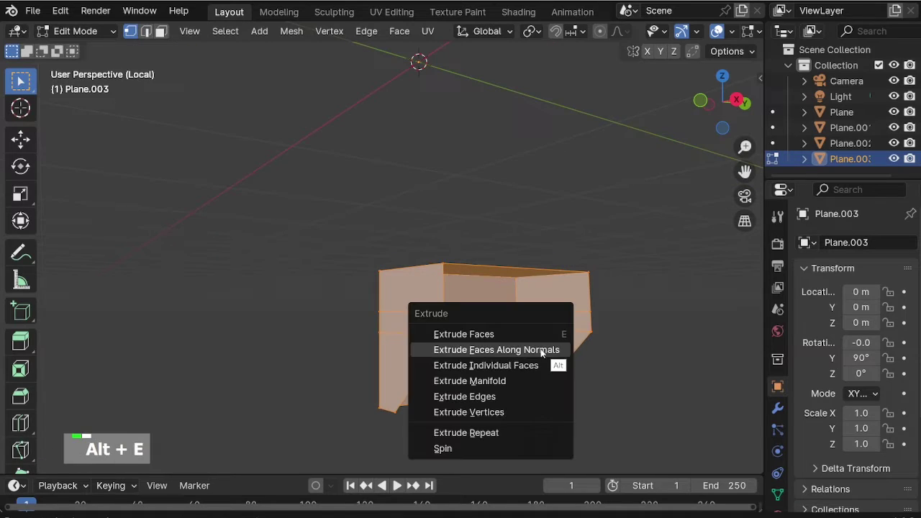
{"action": "left_click", "coordinate": [496, 350]}
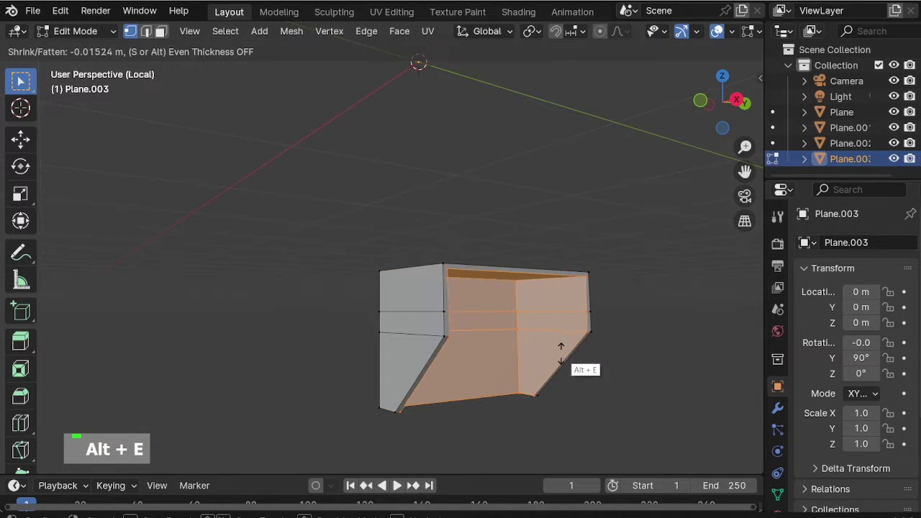
{"action": "left_click", "coordinate": [561, 353]}
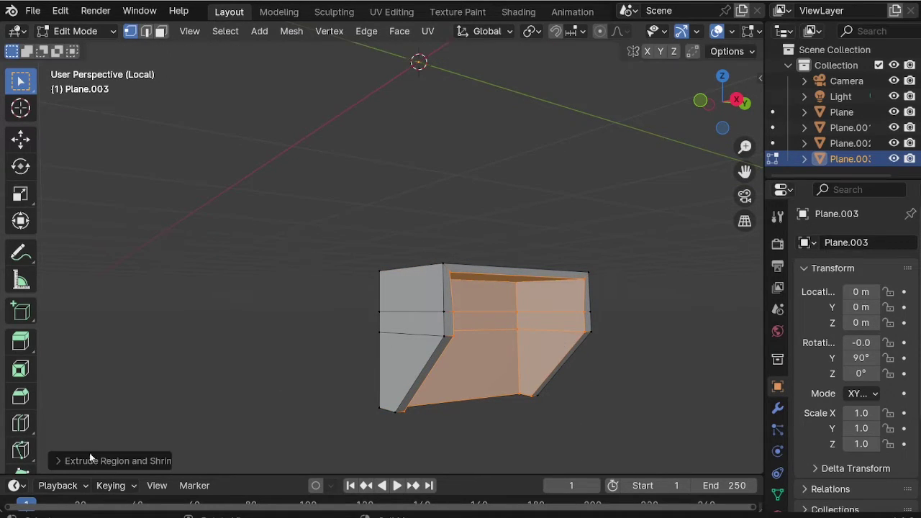
Enable even offset on the bracket's wall extrusion and bring the bracket back into the full scene.
{"action": "left_click", "coordinate": [94, 460]}
{"action": "left_click", "coordinate": [147, 422]}
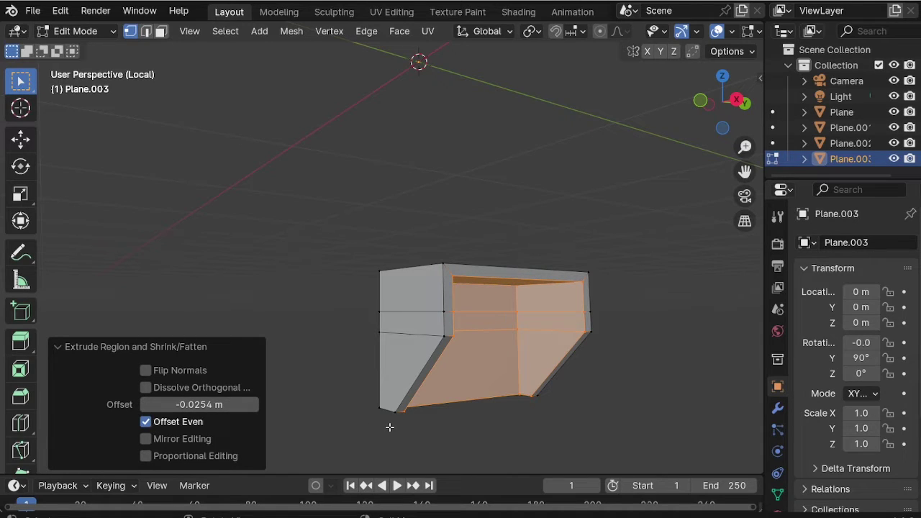
{"action": "middle_click_drag", "start_coordinate": [389, 427], "coordinate": [465, 387]}
{"action": "key", "text": "Tab"}
{"action": "key", "text": "slash"}
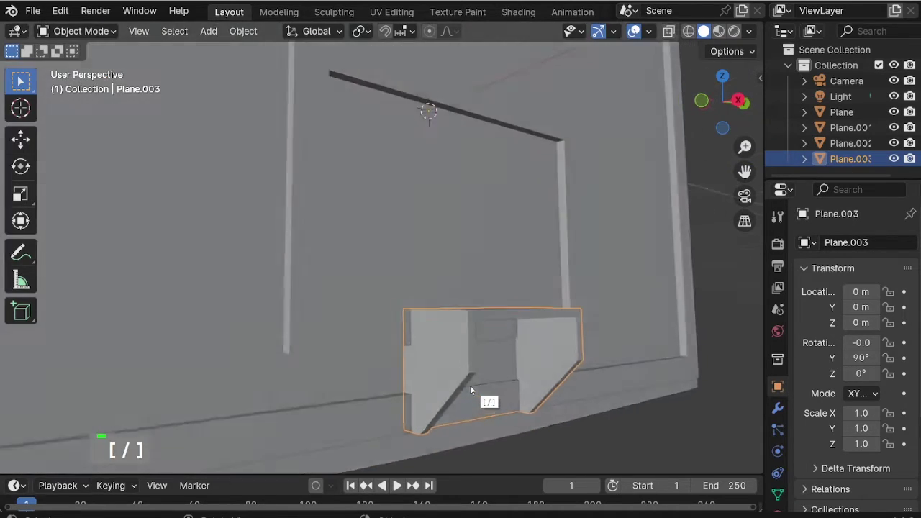
{"action": "key", "text": "1"}
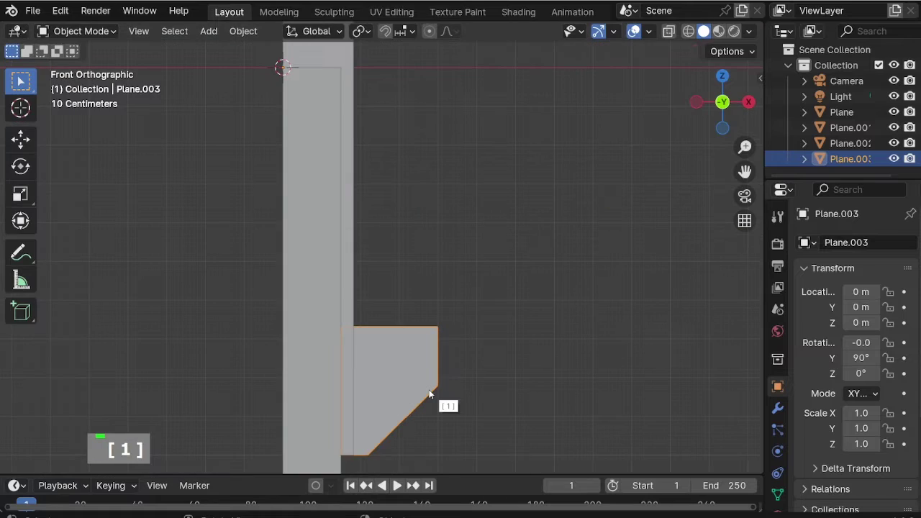
{"action": "scroll", "coordinate": [367, 402], "scroll_direction": "up", "scroll_amount": 1}
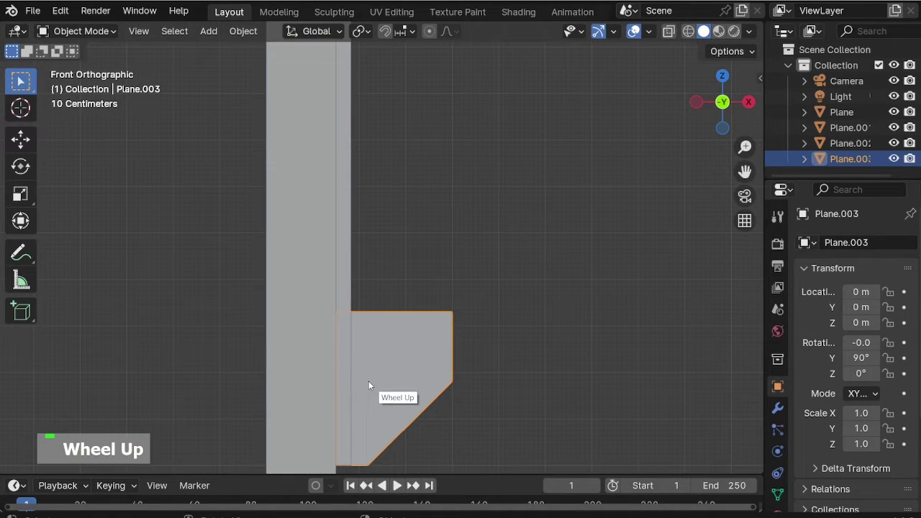
{"action": "scroll", "coordinate": [384, 360], "scroll_direction": "down", "scroll_amount": 1}
{"action": "middle_click_drag", "start_coordinate": [385, 367], "coordinate": [333, 372]}
Isolate the bracket, move its front vertices about 0.15 m outward along X in see-through front view, and return to the full scene.
{"action": "key", "text": "slash"}
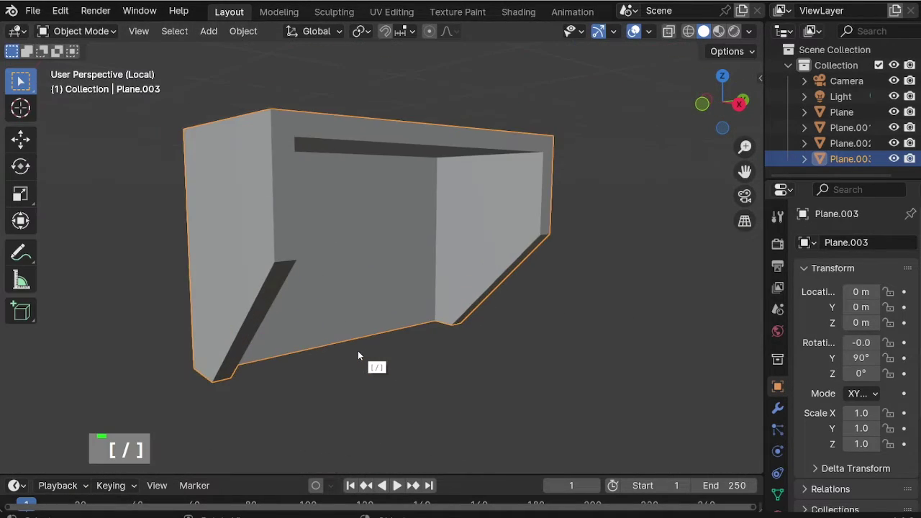
{"action": "key", "text": "1"}
{"action": "key", "text": "Tab"}
{"action": "key", "text": "alt+z"}
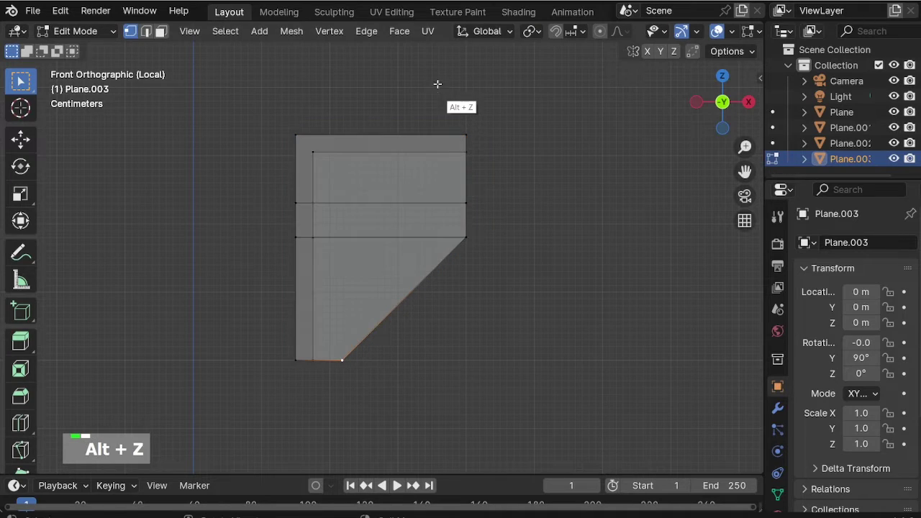
{"action": "left_click_drag", "start_coordinate": [440, 79], "coordinate": [540, 309]}
{"action": "key", "text": "g"}
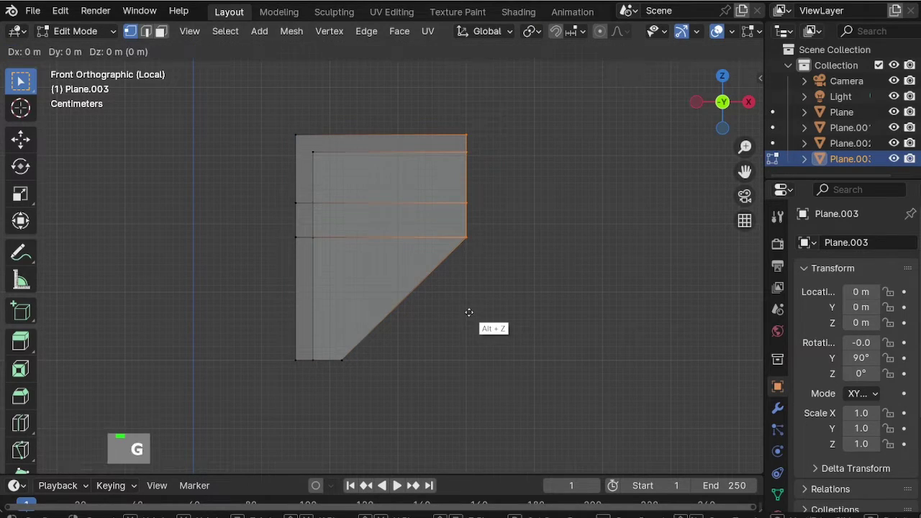
{"action": "key", "text": "x"}
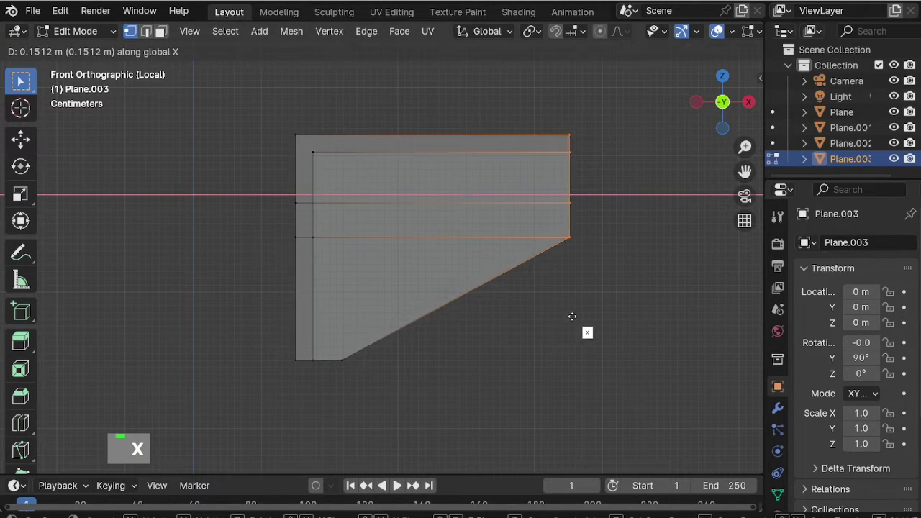
{"action": "left_click", "coordinate": [572, 317]}
{"action": "key", "text": "Tab"}
{"action": "key", "text": "alt+z"}
{"action": "middle_click_drag", "start_coordinate": [572, 319], "coordinate": [448, 253]}
{"action": "scroll", "coordinate": [395, 276], "scroll_direction": "down", "scroll_amount": 2}
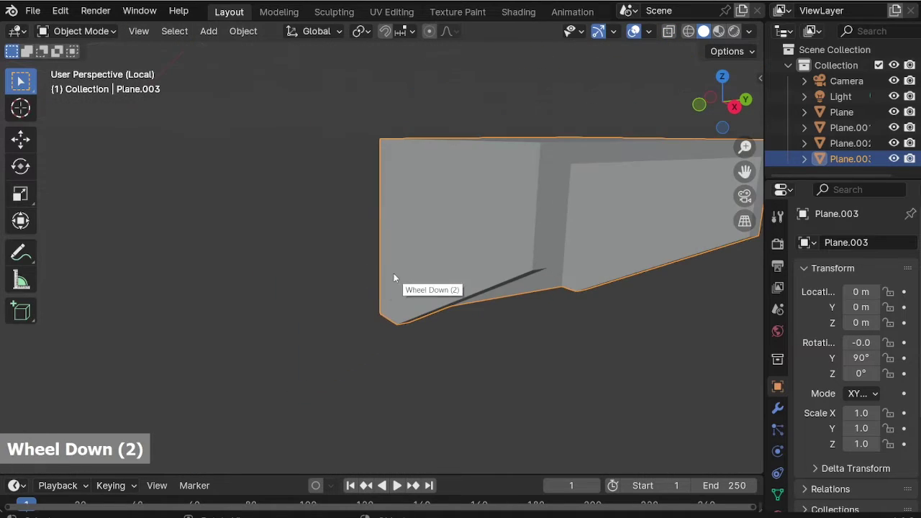
{"action": "middle_click_drag", "start_coordinate": [395, 276], "coordinate": [464, 252]}
{"action": "key", "text": "slash"}
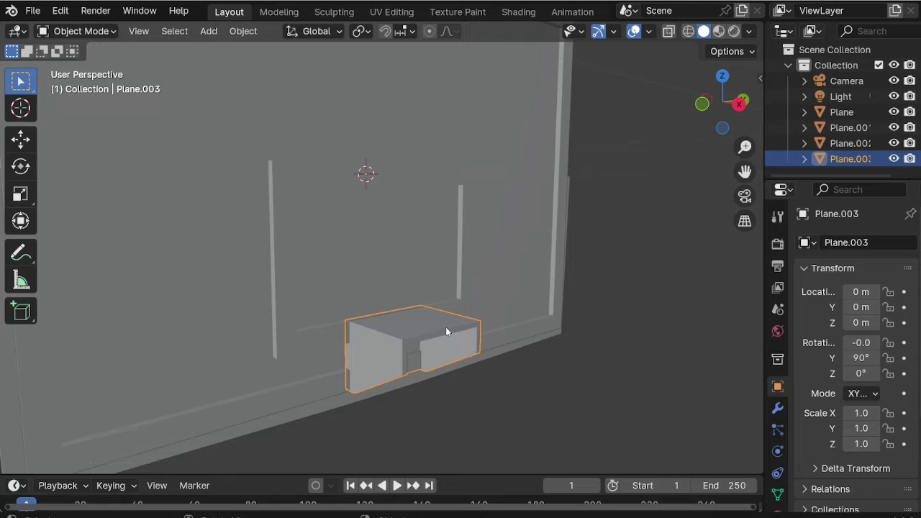
Snap the 3D cursor to the middle of the bracket's upper front edge.
{"action": "key", "text": "Tab"}
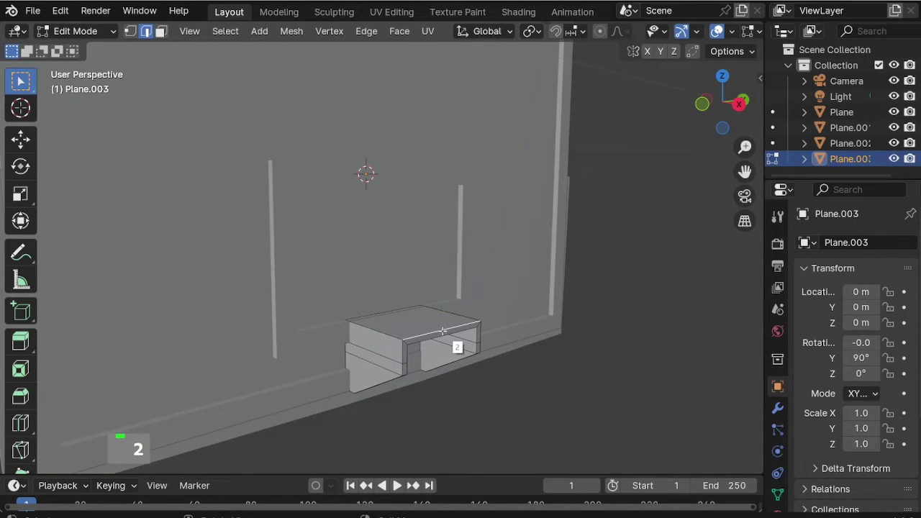
{"action": "key", "text": "shift+s"}
{"action": "left_click", "coordinate": [447, 385]}
{"action": "key", "text": "Tab"}
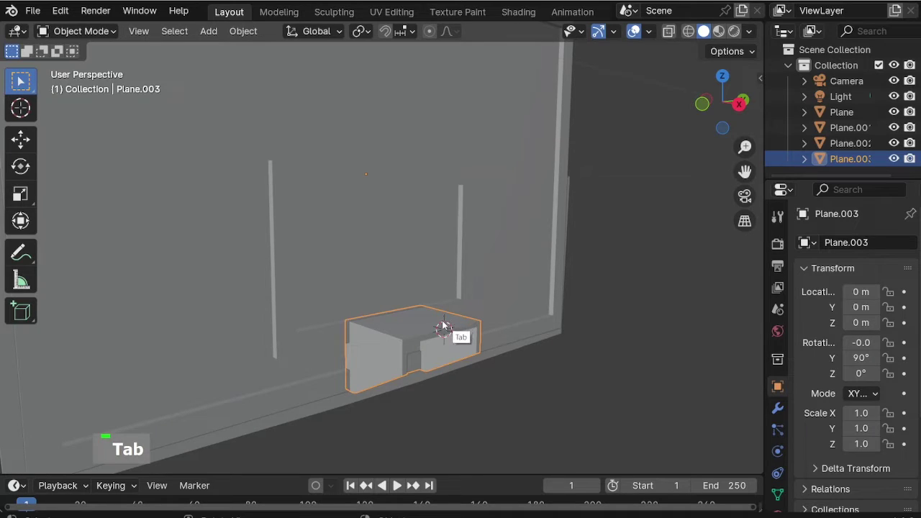
Add a 32-vertex cylinder at the 3D cursor and scale it to about 0.452.
{"action": "key", "text": "shift+a"}
{"action": "mouse_move", "coordinate": [433, 229]}
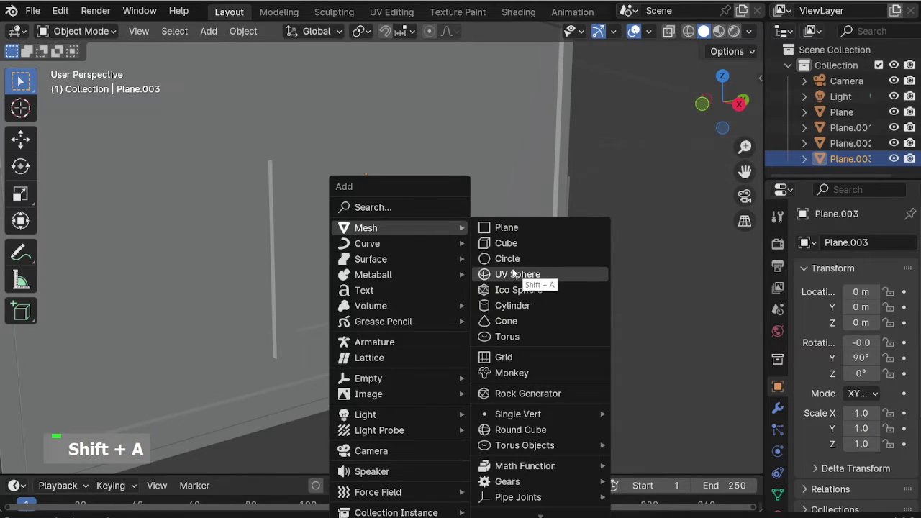
{"action": "left_click", "coordinate": [523, 306]}
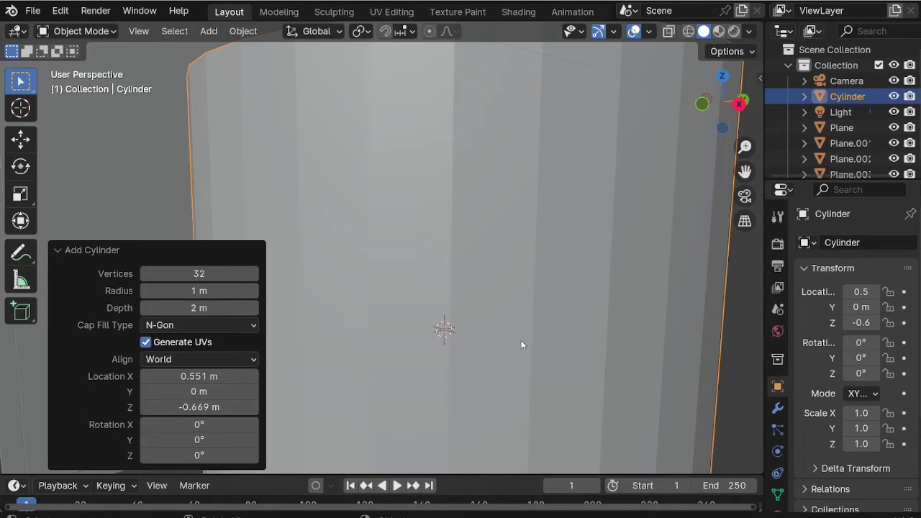
{"action": "key", "text": "s"}
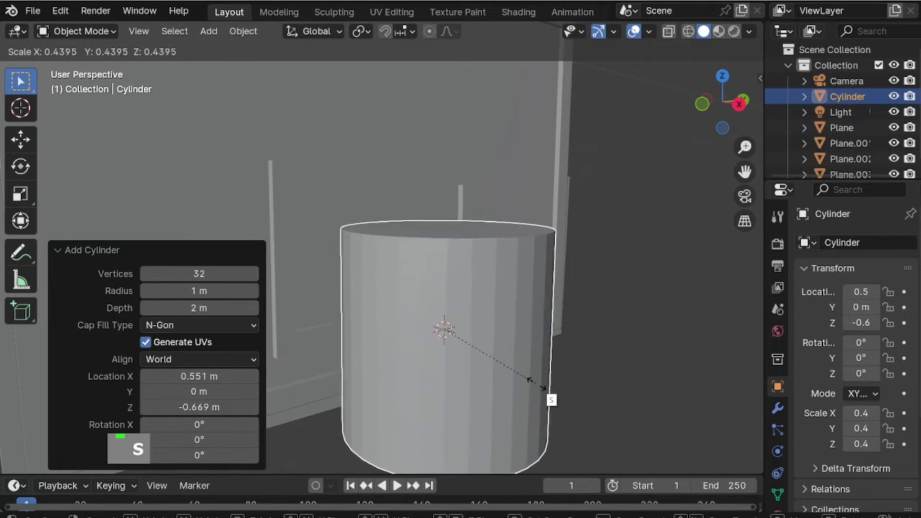
{"action": "left_click", "coordinate": [539, 385]}
In see-through top view, move the cylinder about 0.40 m along X, away from the backboard.
{"action": "key", "text": "KP_7"}
{"action": "key", "text": "alt+z"}
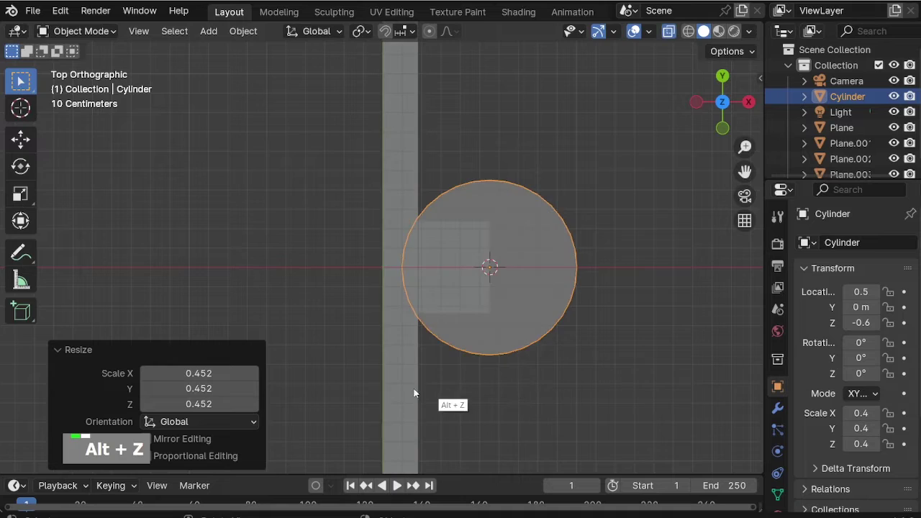
{"action": "scroll", "coordinate": [586, 280], "scroll_direction": "down", "scroll_amount": 2}
{"action": "scroll", "coordinate": [412, 329], "scroll_direction": "up", "scroll_amount": 3}
{"action": "key", "text": "g"}
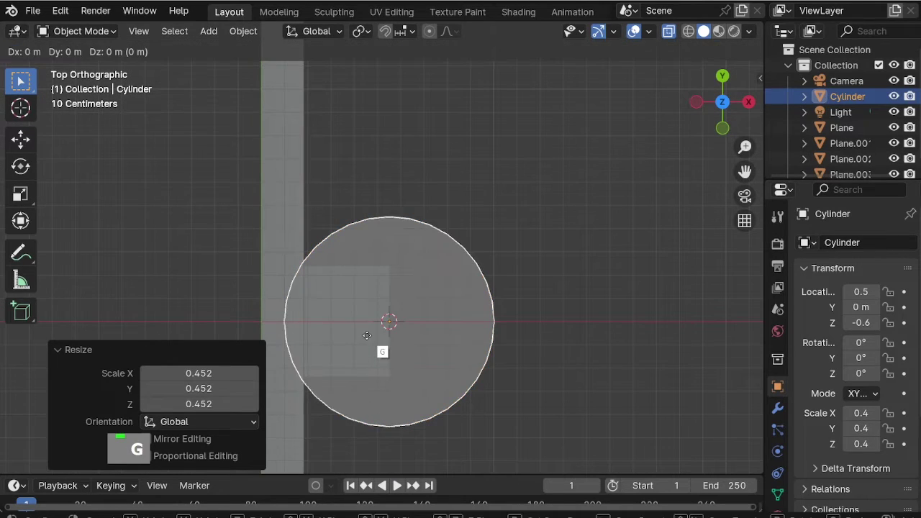
{"action": "key", "text": "x"}
{"action": "left_click", "coordinate": [460, 354]}
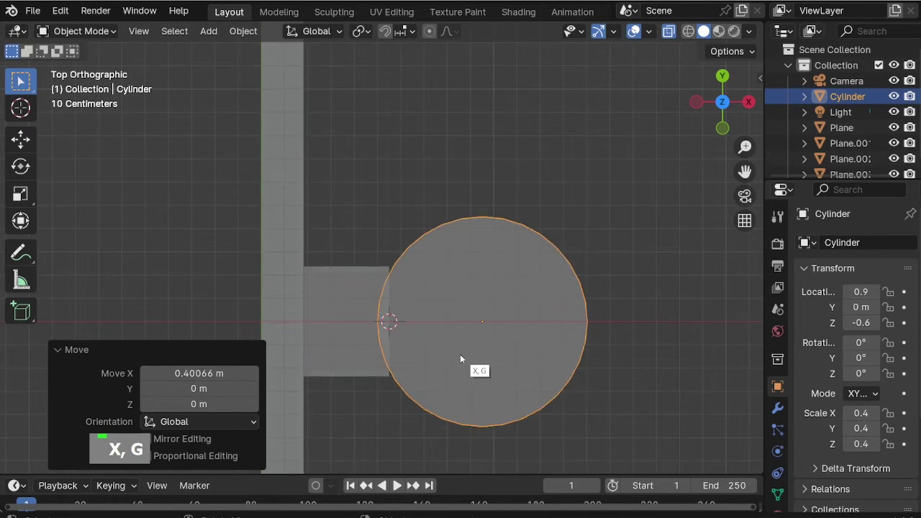
Scale the cylinder up by about 1.296 and move it about 0.12 m farther out along X.
{"action": "key", "text": "s"}
{"action": "left_click", "coordinate": [465, 373]}
{"action": "key", "text": "g"}
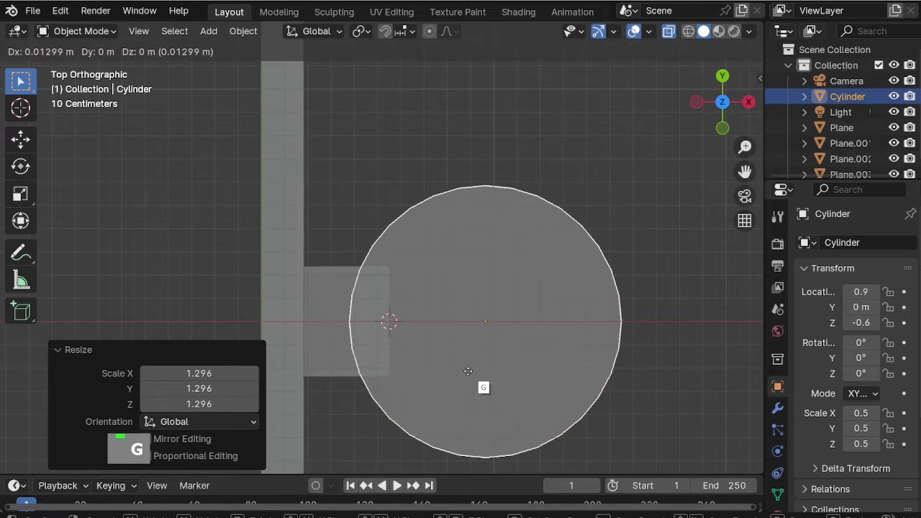
{"action": "key", "text": "x"}
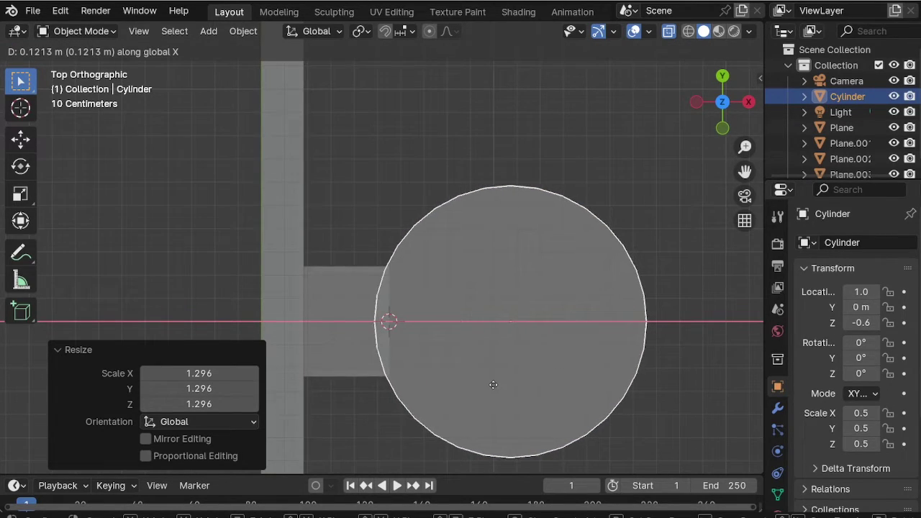
{"action": "left_click", "coordinate": [495, 384]}
In front view, lower the cylinder about 0.588 m along Z so its top lines up with the bracket's top.
{"action": "middle_click_drag", "start_coordinate": [500, 383], "coordinate": [543, 260]}
{"action": "scroll", "coordinate": [529, 368], "scroll_direction": "down", "scroll_amount": 6}
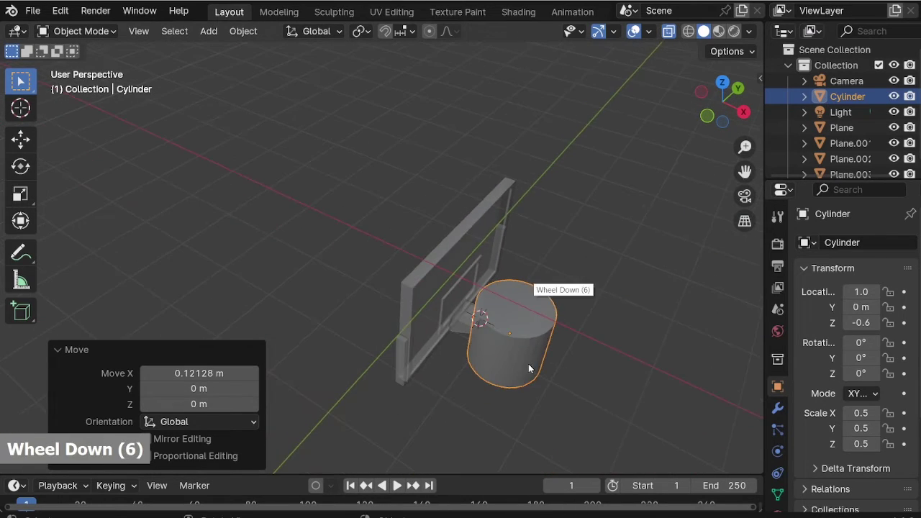
{"action": "scroll", "coordinate": [529, 368], "scroll_direction": "up", "scroll_amount": 2}
{"action": "middle_click_drag", "start_coordinate": [530, 368], "coordinate": [477, 308]}
{"action": "key", "text": "KP_1"}
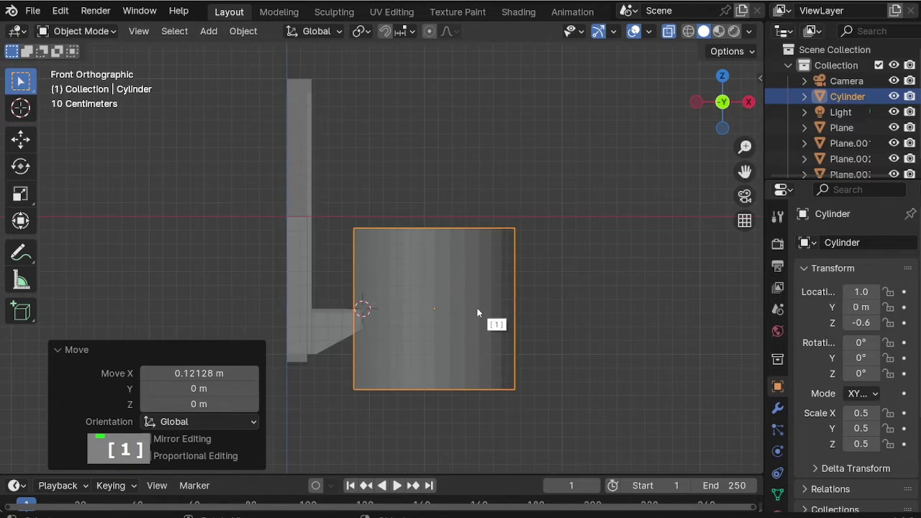
{"action": "scroll", "coordinate": [477, 308], "scroll_direction": "up", "scroll_amount": 3}
{"action": "key", "text": "g"}
{"action": "key", "text": "z"}
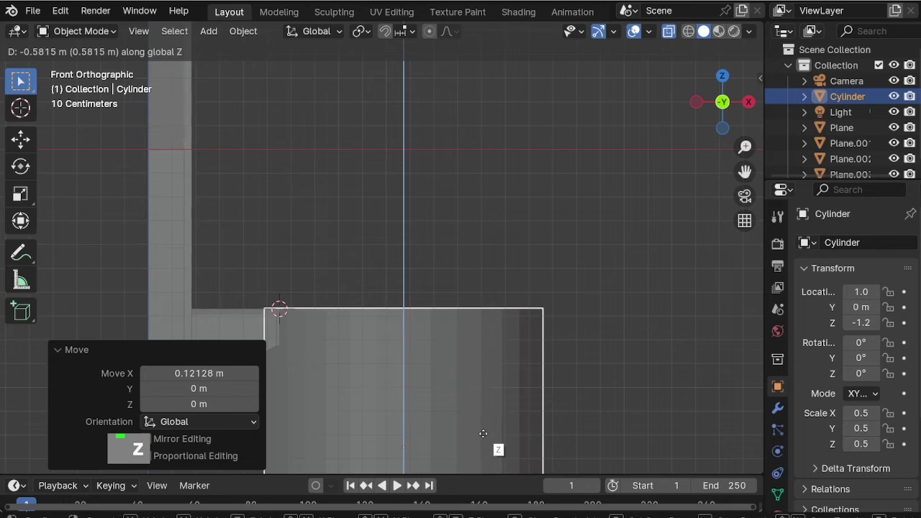
{"action": "left_click", "coordinate": [483, 434]}
Scale the cylinder down uniformly by about 0.767.
{"action": "middle_click_drag", "start_coordinate": [483, 435], "coordinate": [500, 246]}
{"action": "scroll", "coordinate": [497, 262], "scroll_direction": "down", "scroll_amount": 3}
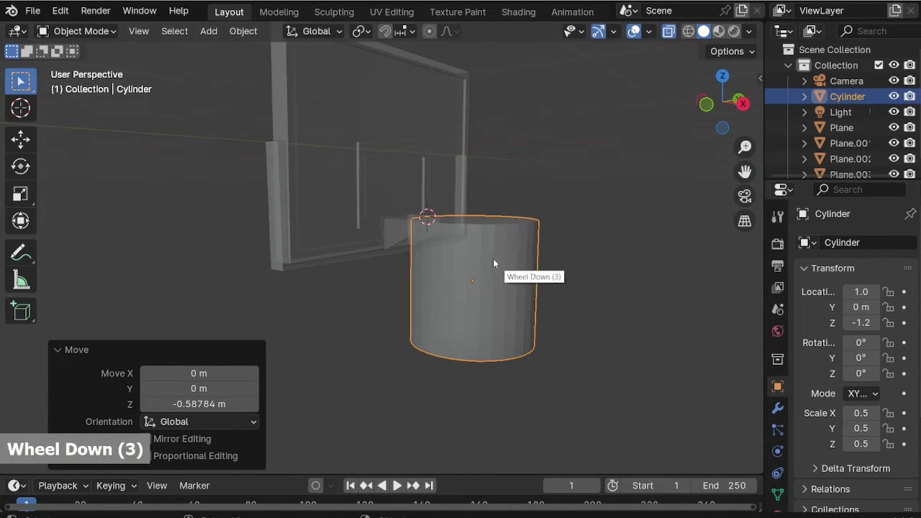
{"action": "scroll", "coordinate": [648, 344], "scroll_direction": "up", "scroll_amount": 1}
{"action": "key", "text": "s"}
{"action": "left_click", "coordinate": [603, 338]}
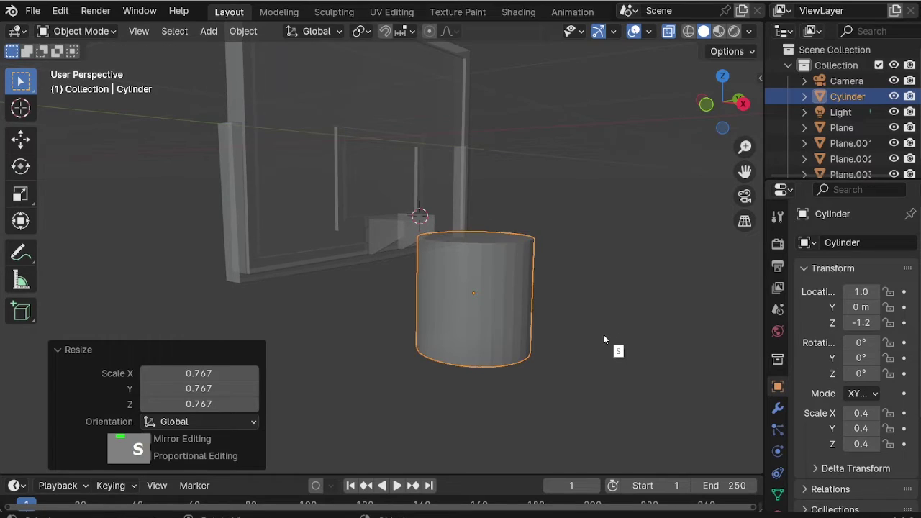
In front view, raise the cylinder level with the bracket's top and move it about 0.059 m back along X to meet the bracket's front.
{"action": "key", "text": "KP_1"}
{"action": "key", "text": "g"}
{"action": "key", "text": "z"}
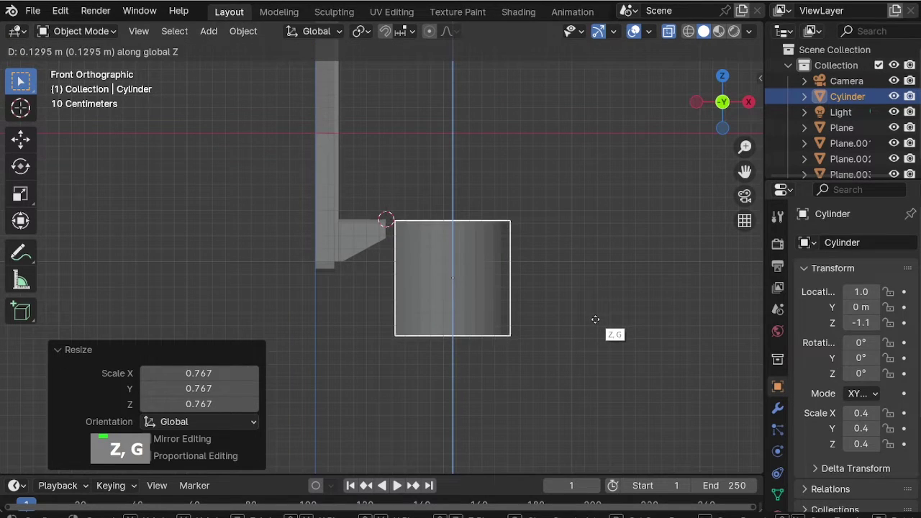
{"action": "left_click", "coordinate": [595, 320]}
{"action": "key", "text": "g"}
{"action": "key", "text": "x"}
{"action": "left_click", "coordinate": [587, 323]}
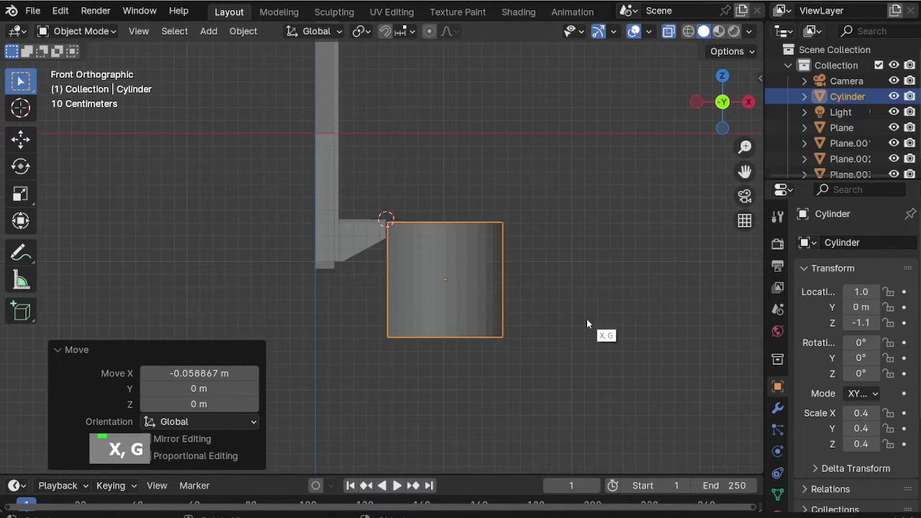
{"action": "key", "text": "g"}
{"action": "key", "text": "z"}
{"action": "left_click", "coordinate": [589, 324]}
Add 12 evenly spaced horizontal loop cuts around the cylinder's side.
{"action": "scroll", "coordinate": [490, 256], "scroll_direction": "up", "scroll_amount": 2}
{"action": "middle_click_drag", "start_coordinate": [489, 256], "coordinate": [382, 308]}
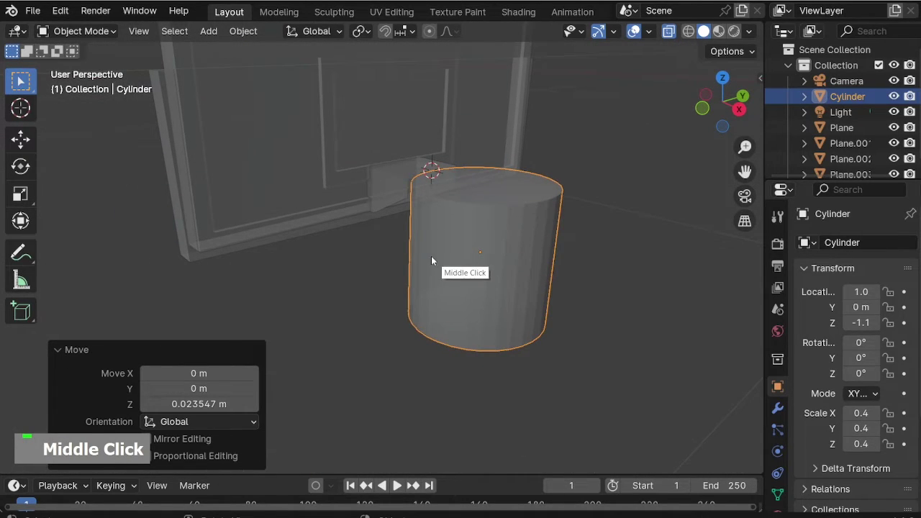
{"action": "key", "text": "Tab"}
{"action": "key", "text": "ctrl+r"}
{"action": "scroll", "coordinate": [464, 249], "scroll_direction": "up", "scroll_amount": 8}
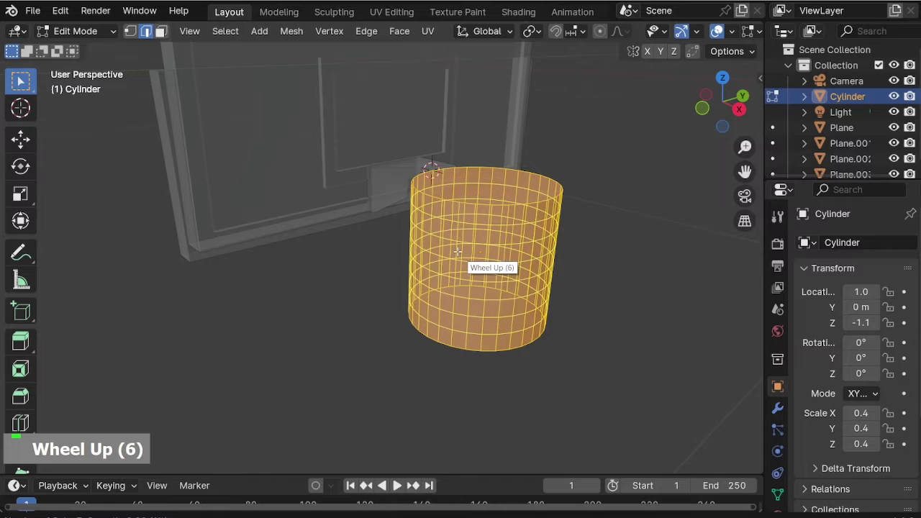
{"action": "scroll", "coordinate": [458, 251], "scroll_direction": "up", "scroll_amount": 1}
{"action": "left_click", "coordinate": [458, 251]}
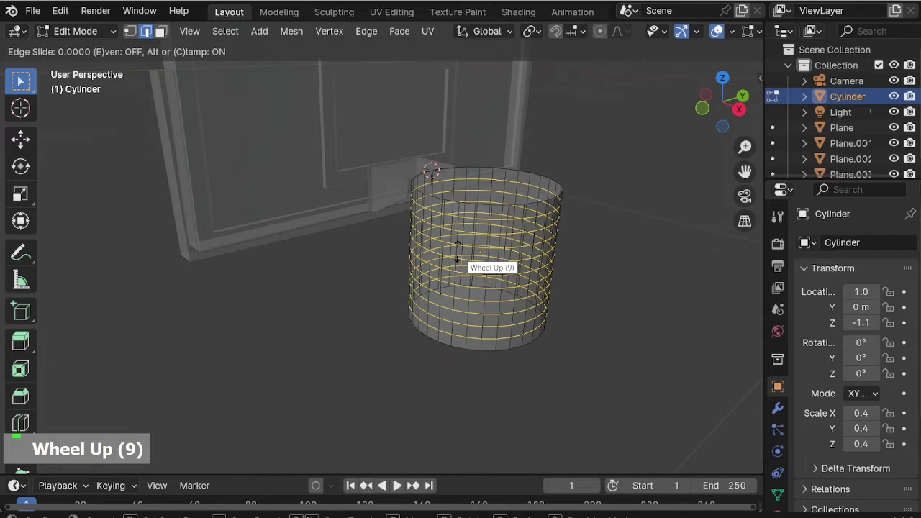
{"action": "right_click", "coordinate": [458, 252]}
{"action": "left_click", "coordinate": [223, 318]}
{"action": "type", "text": "12"}
{"action": "key", "text": "Return"}
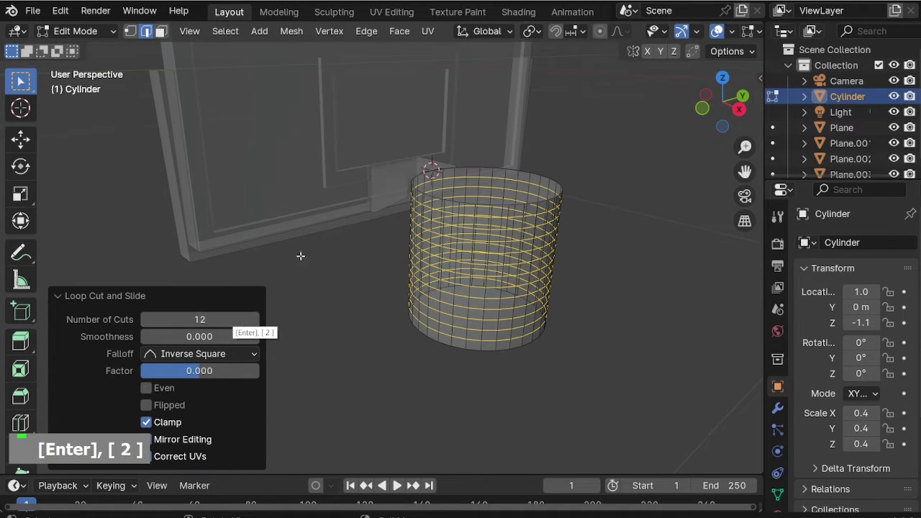
Isolate the cylinder in front view, duplicate its top edge ring in place, and separate the copy into its own object.
{"action": "scroll", "coordinate": [518, 255], "scroll_direction": "up", "scroll_amount": 2}
{"action": "middle_click_drag", "start_coordinate": [518, 256], "coordinate": [492, 248]}
{"action": "key", "text": "KP_1"}
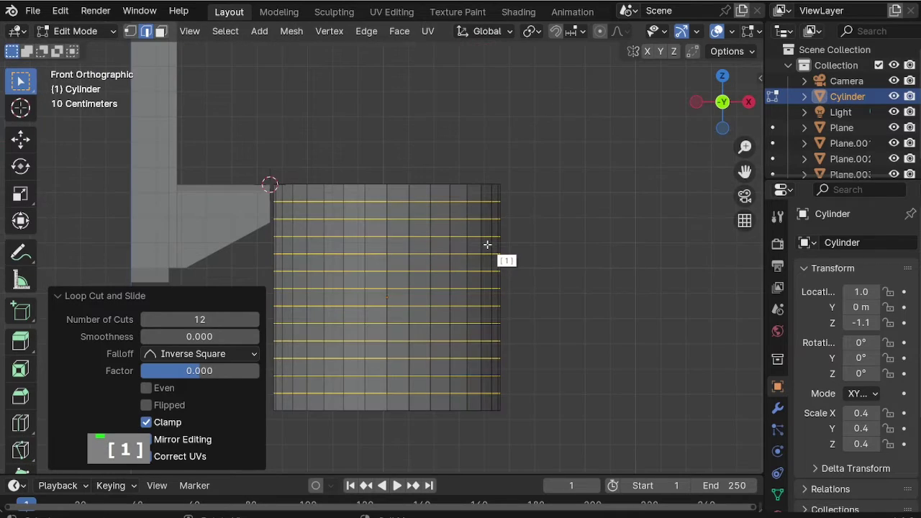
{"action": "key", "text": "KP_Divide"}
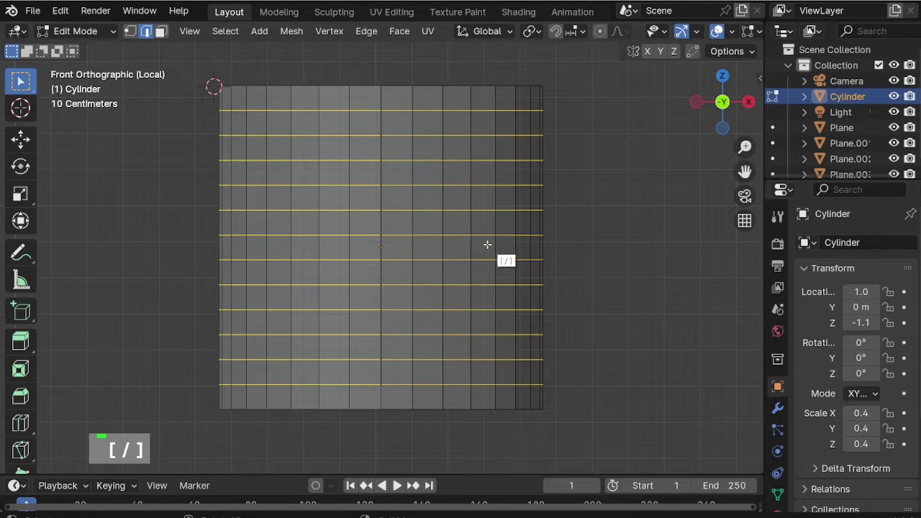
{"action": "scroll", "coordinate": [494, 281], "scroll_direction": "down", "scroll_amount": 1}
{"action": "scroll", "coordinate": [234, 90], "scroll_direction": "up", "scroll_amount": 1}
{"action": "key", "text": "alt+z"}
{"action": "key", "text": "alt+z"}
{"action": "left_click_drag", "start_coordinate": [213, 91], "coordinate": [632, 138]}
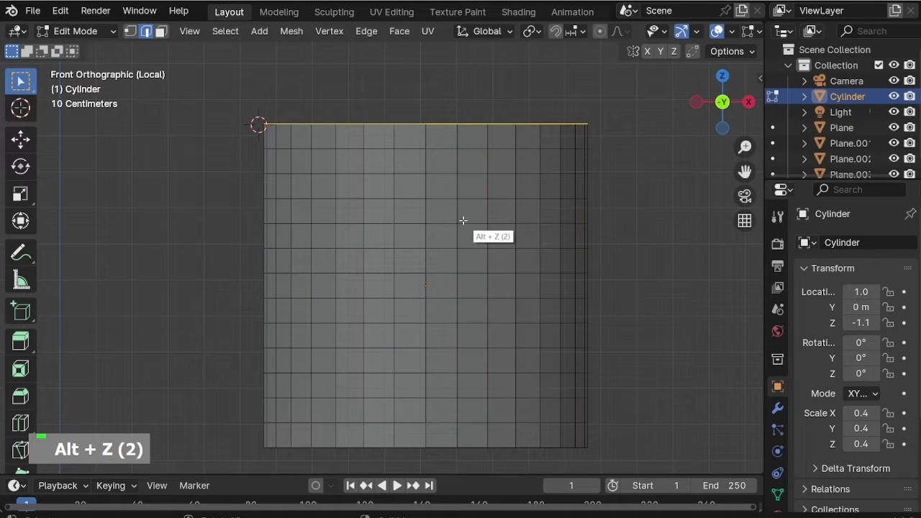
{"action": "key", "text": "shift+d"}
{"action": "left_click", "coordinate": [495, 171]}
{"action": "key", "text": "p"}
{"action": "left_click", "coordinate": [488, 170]}
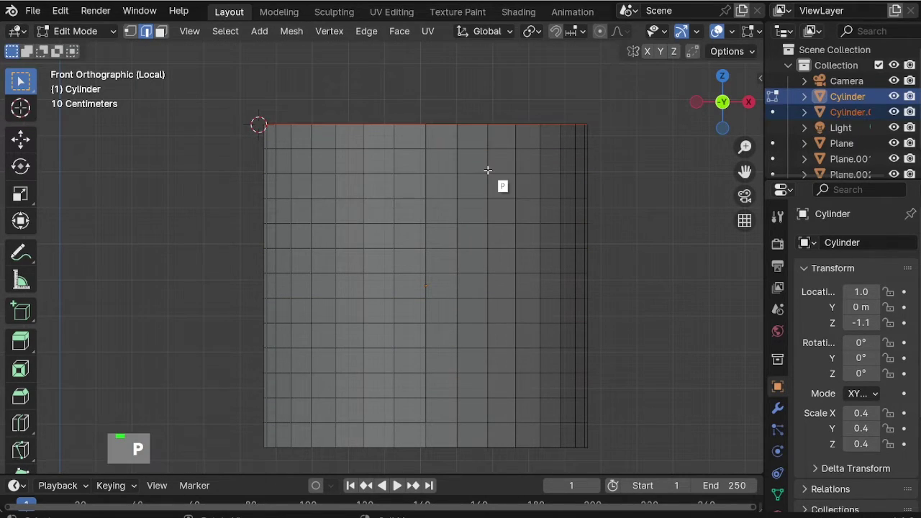
Return to Object Mode and add a Decimate modifier to the cylinder.
{"action": "scroll", "coordinate": [420, 137], "scroll_direction": "down", "scroll_amount": 2}
{"action": "scroll", "coordinate": [416, 348], "scroll_direction": "up", "scroll_amount": 1}
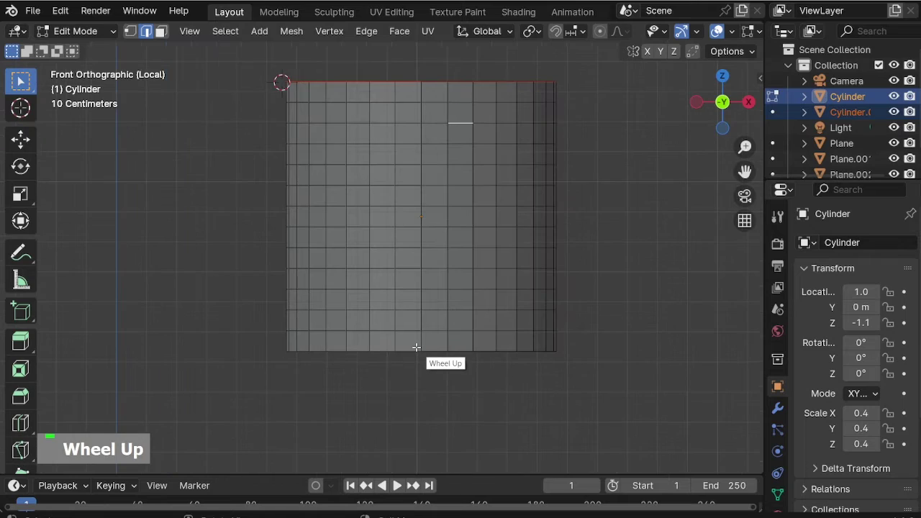
{"action": "key", "text": "Tab"}
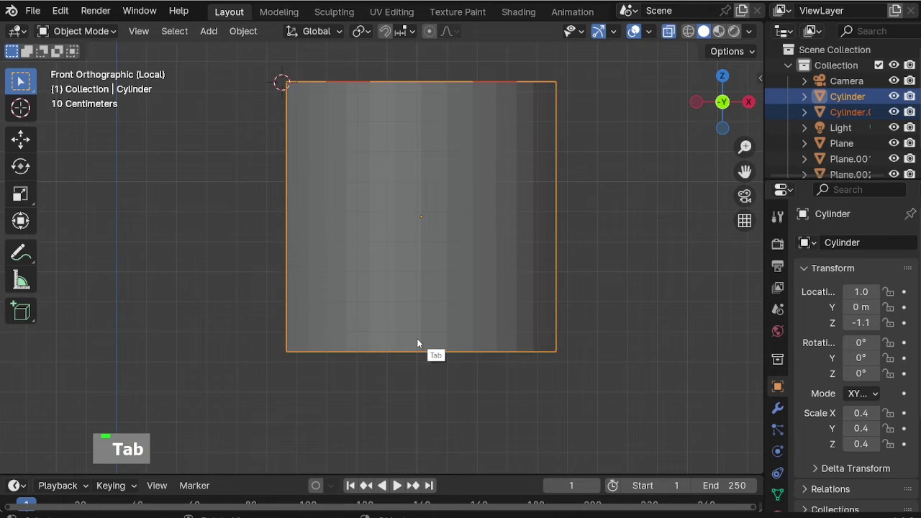
{"action": "left_click", "coordinate": [778, 408]}
{"action": "left_click_drag", "start_coordinate": [764, 311], "coordinate": [705, 310]}
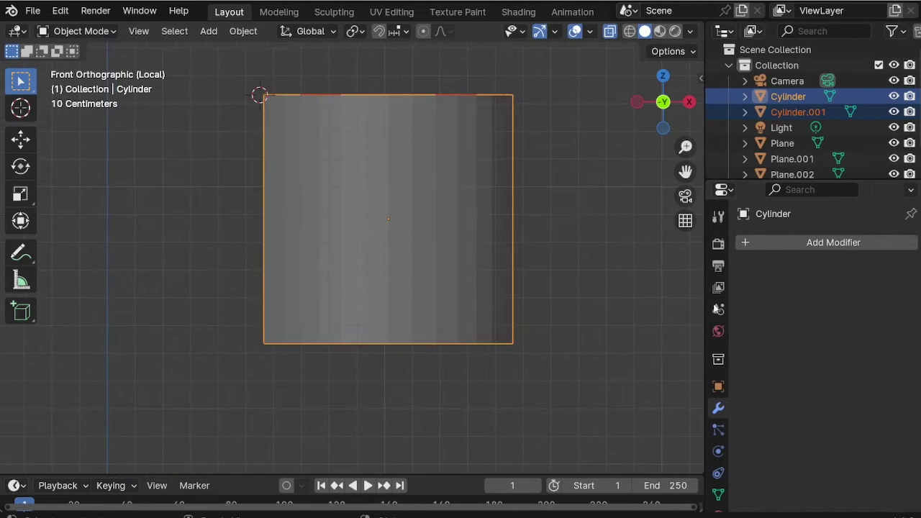
{"action": "left_click", "coordinate": [758, 244]}
{"action": "left_click", "coordinate": [728, 238]}
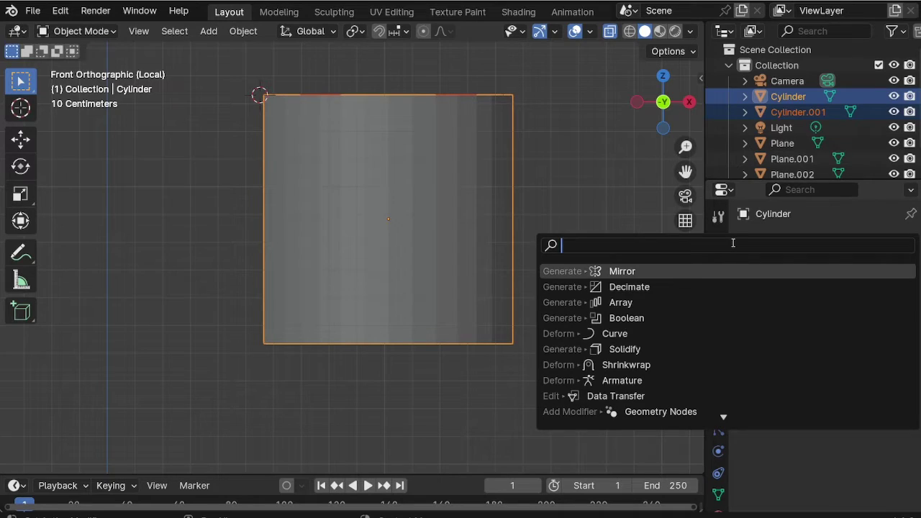
{"action": "left_click", "coordinate": [797, 287]}
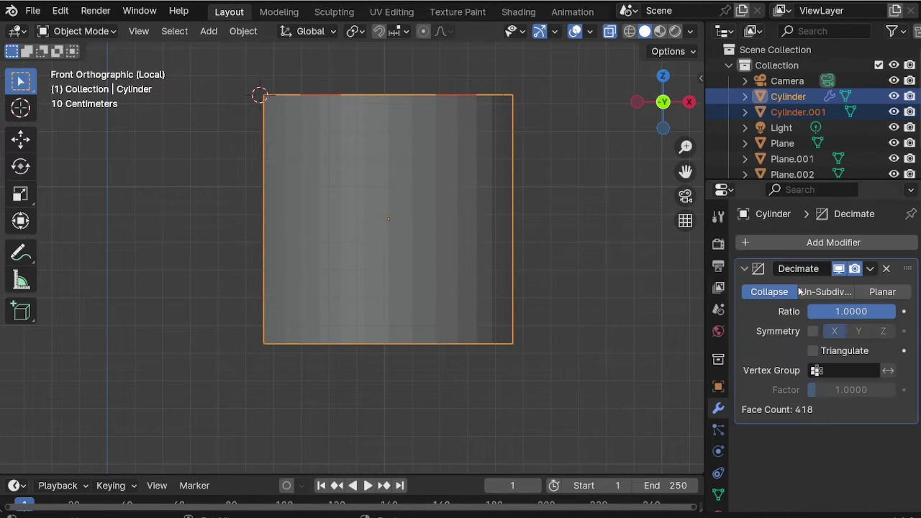
Switch the Decimate modifier to Un-Subdivide with 1 iteration and apply it to the cylinder.
{"action": "left_click", "coordinate": [839, 291]}
{"action": "type", "text": "1"}
{"action": "key", "text": "Return"}
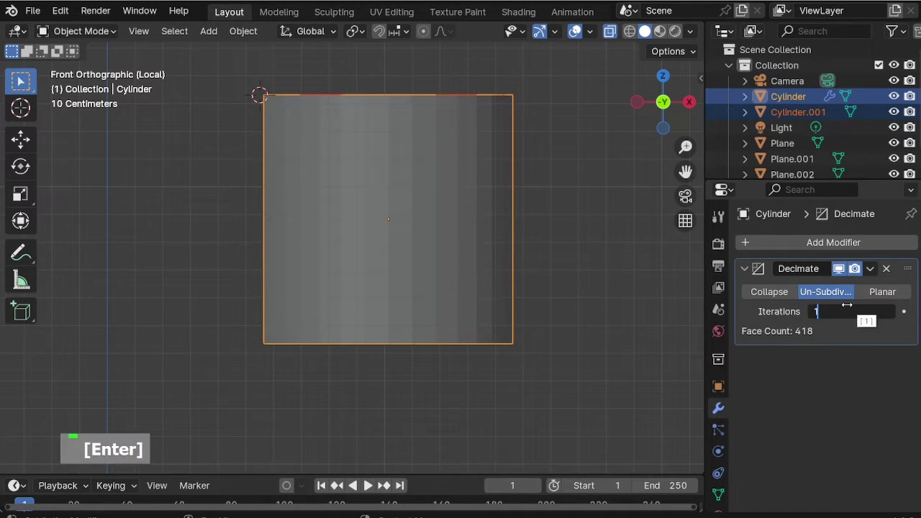
{"action": "left_click", "coordinate": [871, 269]}
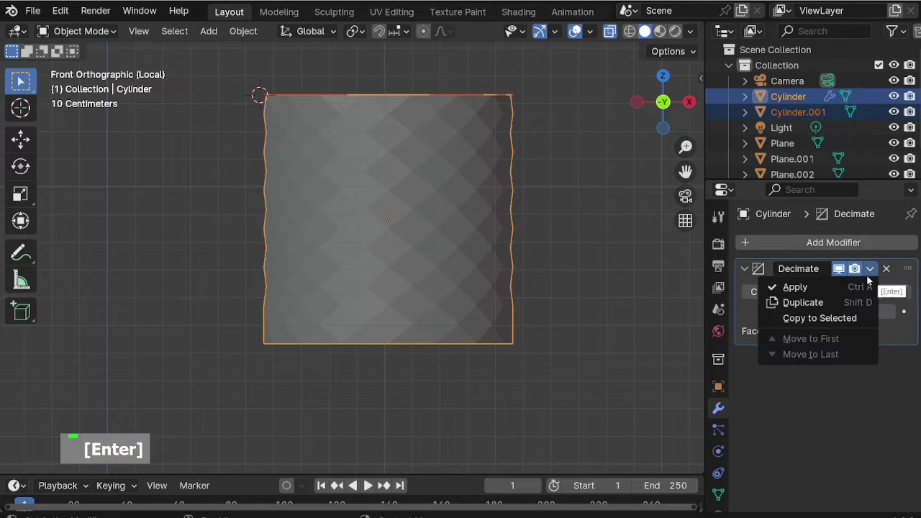
{"action": "left_click", "coordinate": [863, 287]}
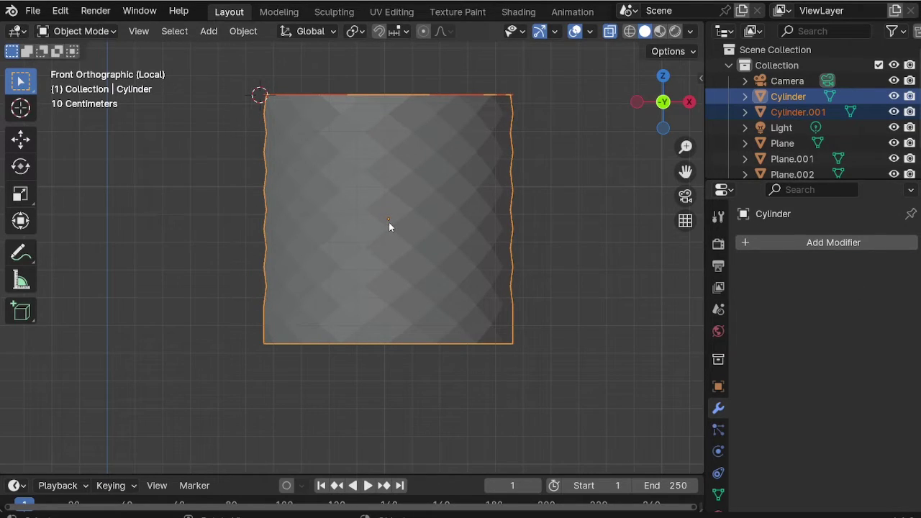
Delete the horizontal edges of the cylinder's bottom ring in Edit Mode.
{"action": "key", "text": "Tab"}
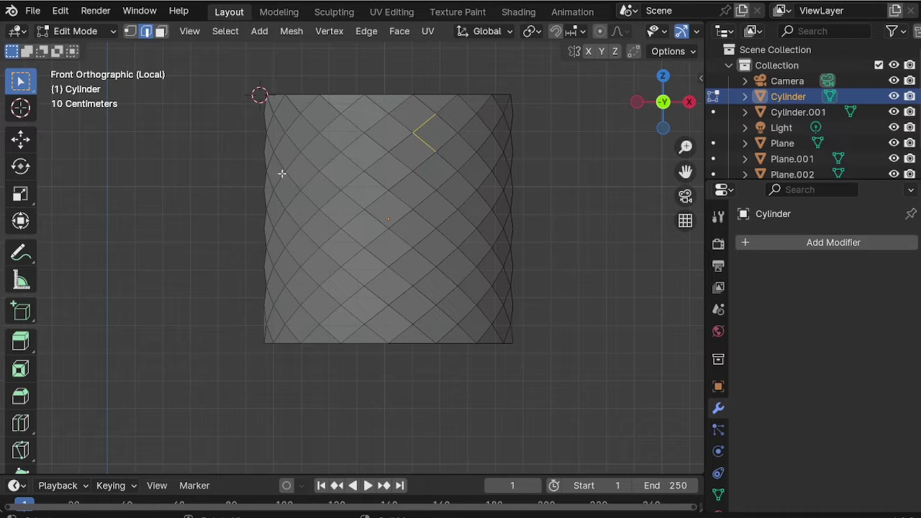
{"action": "key", "text": "alt+z"}
{"action": "key", "text": "alt+z"}
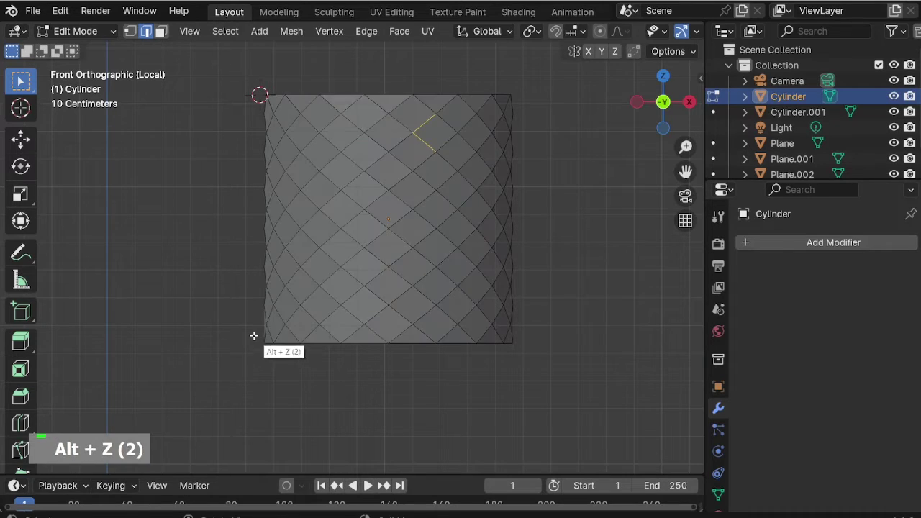
{"action": "left_click_drag", "start_coordinate": [253, 336], "coordinate": [601, 377]}
{"action": "key", "text": "x"}
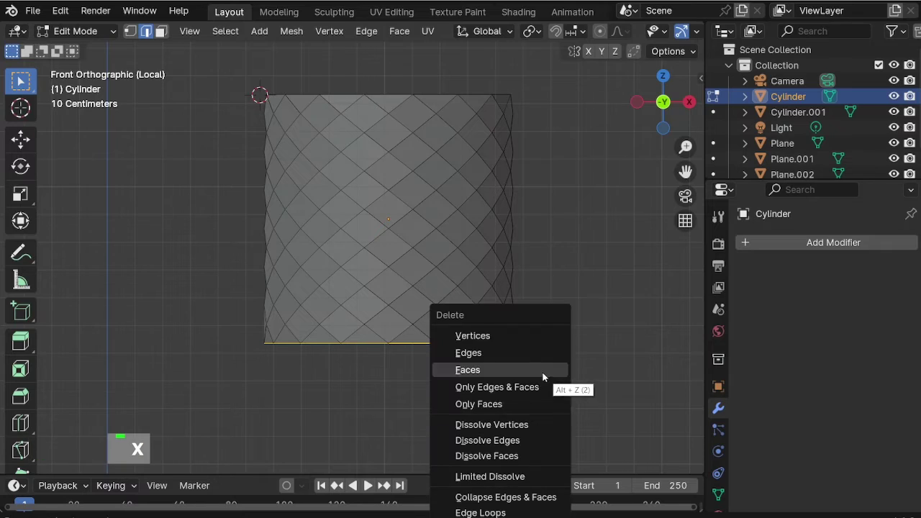
{"action": "left_click", "coordinate": [501, 350]}
Delete only the faces of the entire cylinder mesh, keeping its diamond-patterned edges.
{"action": "key", "text": "a"}
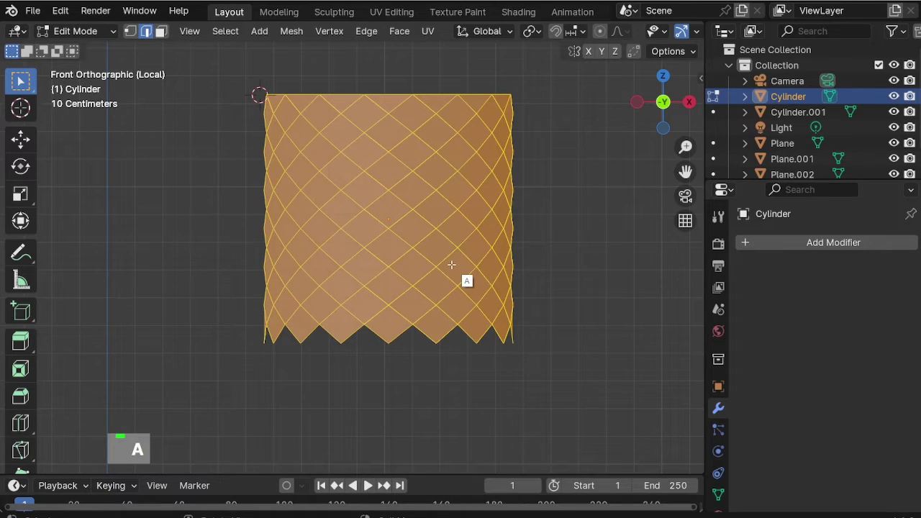
{"action": "key", "text": "x"}
{"action": "left_click", "coordinate": [452, 312]}
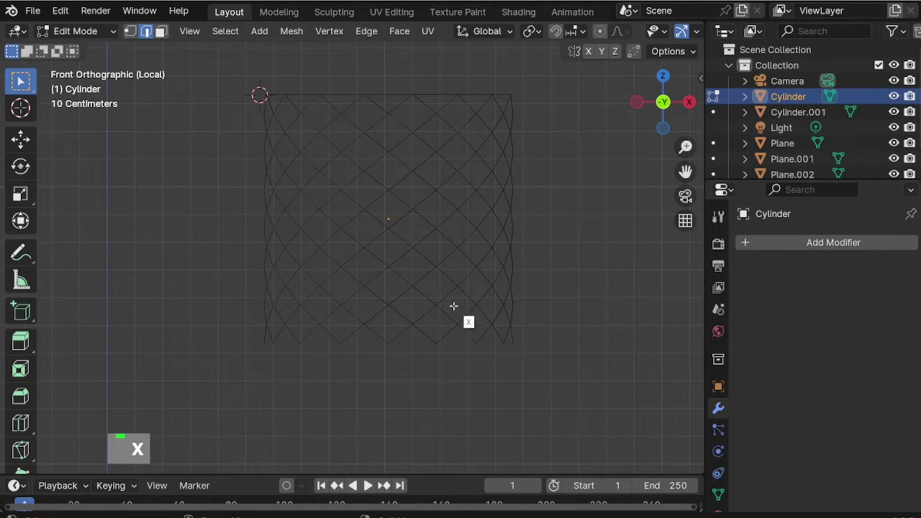
Convert the diamond-patterned wire mesh into a curve object.
{"action": "key", "text": "Tab"}
{"action": "right_click", "coordinate": [455, 301]}
{"action": "mouse_move", "coordinate": [449, 283]}
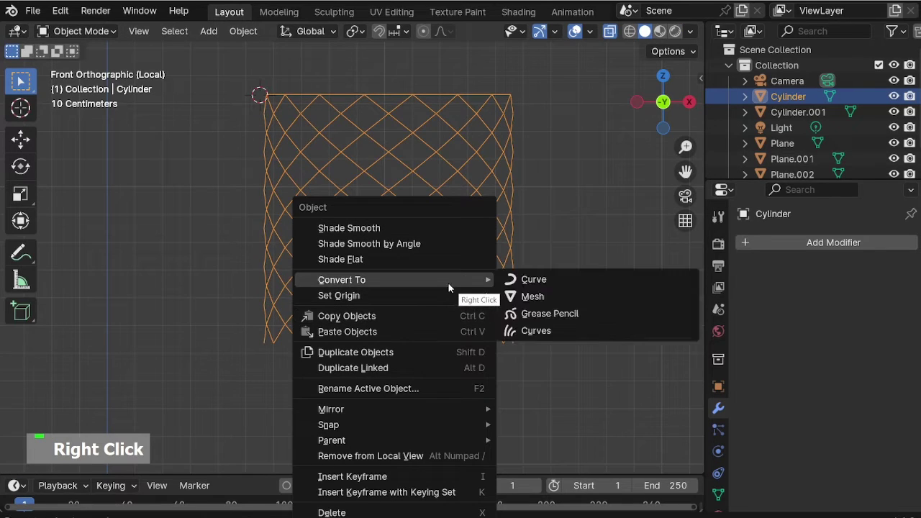
{"action": "left_click", "coordinate": [534, 280]}
Give the net curve a round bevel with a depth of 0.03 m.
{"action": "left_click", "coordinate": [719, 472]}
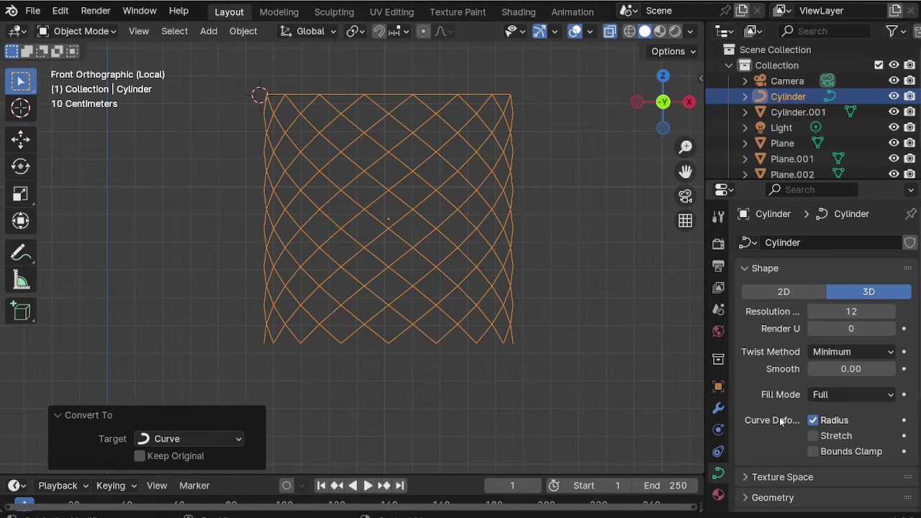
{"action": "scroll", "coordinate": [781, 422], "scroll_direction": "down", "scroll_amount": 15}
{"action": "left_click", "coordinate": [769, 325]}
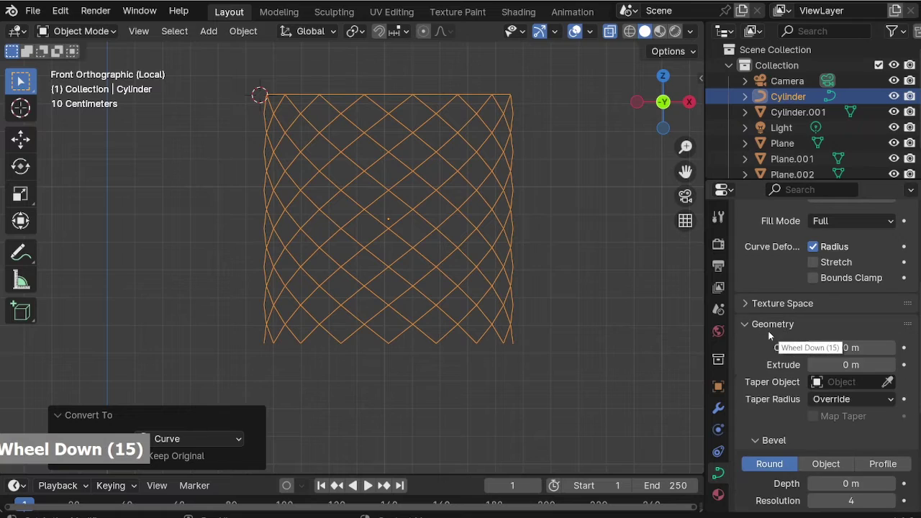
{"action": "scroll", "coordinate": [769, 332], "scroll_direction": "down", "scroll_amount": 5}
{"action": "double_click", "coordinate": [891, 320]}
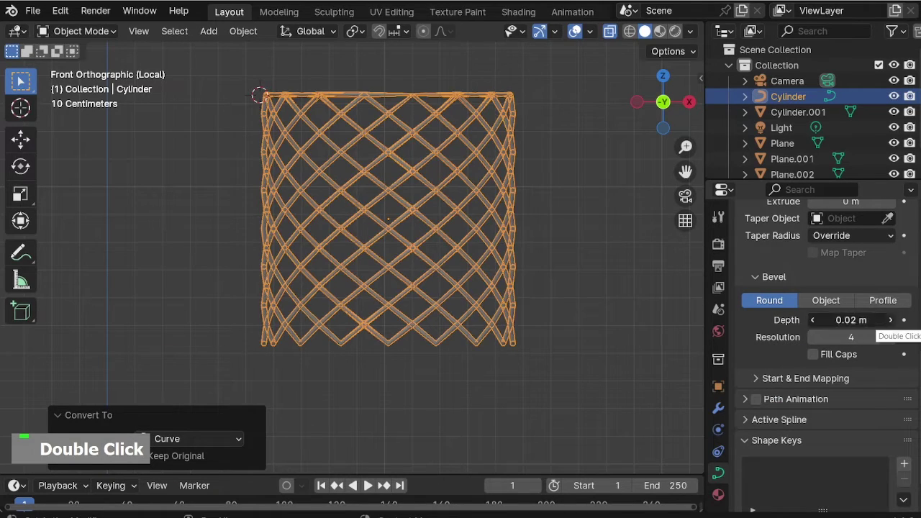
{"action": "left_click", "coordinate": [891, 320]}
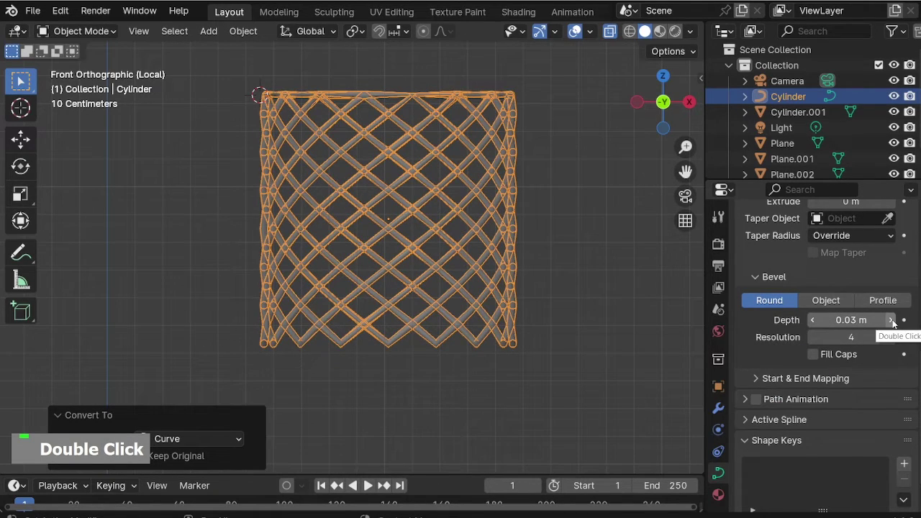
{"action": "left_click", "coordinate": [891, 319]}
{"action": "left_click", "coordinate": [814, 320]}
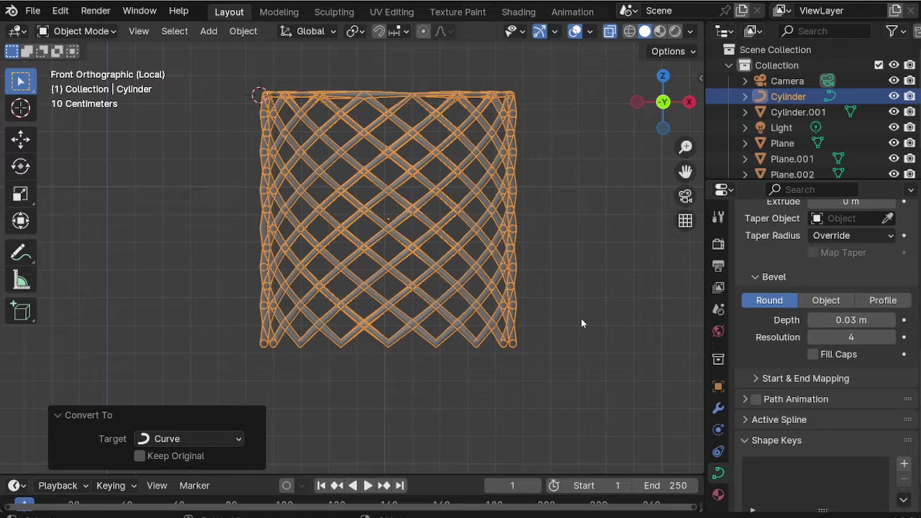
{"action": "left_click", "coordinate": [406, 259]}
{"action": "left_click", "coordinate": [406, 259]}
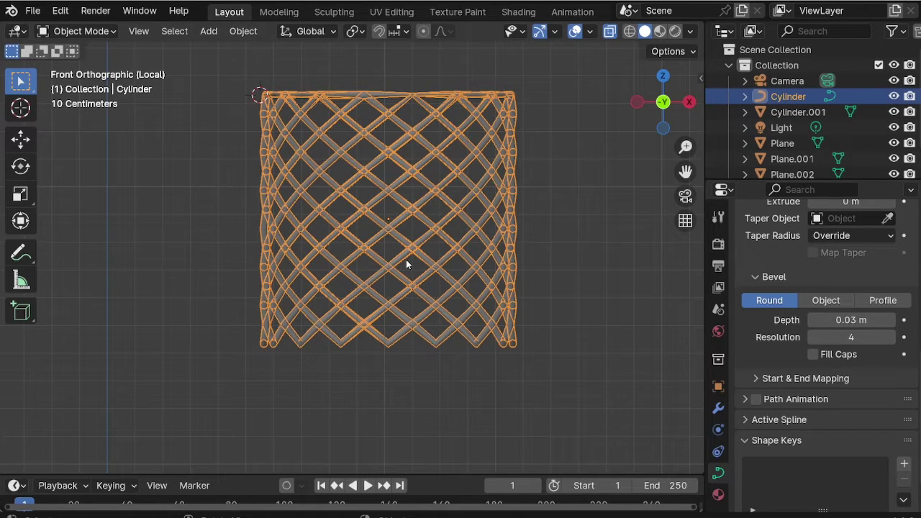
Scale the net's bottom row of points to about 0.516 with smooth proportional editing at a size of about 0.909.
{"action": "key", "text": "Tab"}
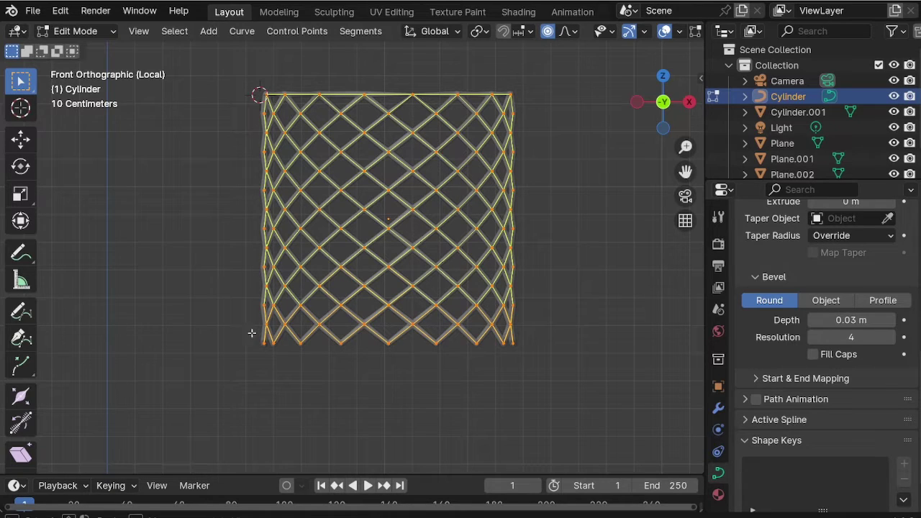
{"action": "left_click_drag", "start_coordinate": [252, 333], "coordinate": [604, 376]}
{"action": "key", "text": "alt+z"}
{"action": "key", "text": "alt+z"}
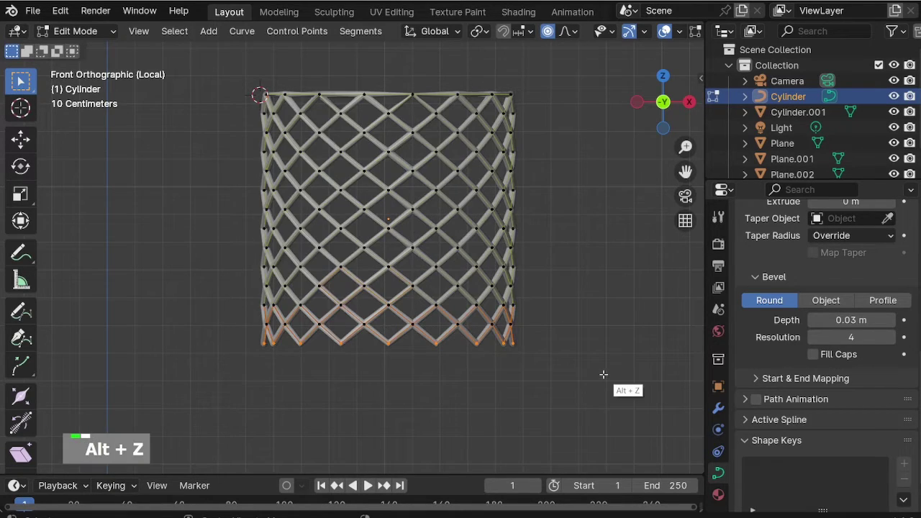
{"action": "key", "text": "s"}
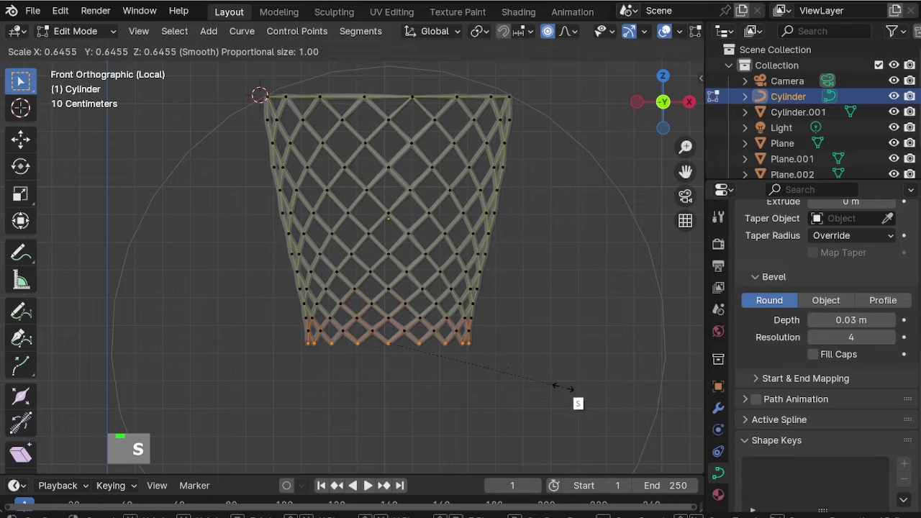
{"action": "scroll", "coordinate": [514, 387], "scroll_direction": "up", "scroll_amount": 1}
{"action": "left_click", "coordinate": [525, 388]}
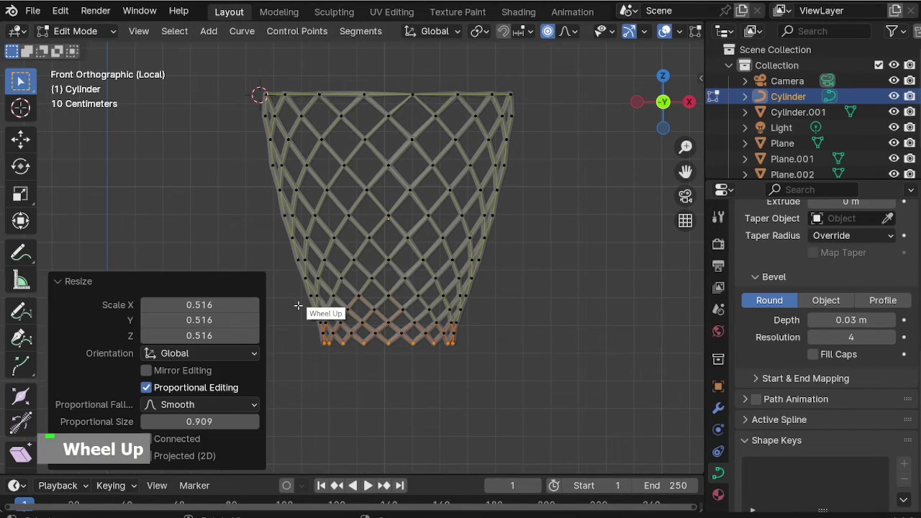
{"action": "key", "text": "s"}
{"action": "scroll", "coordinate": [555, 326], "scroll_direction": "up", "scroll_amount": 2}
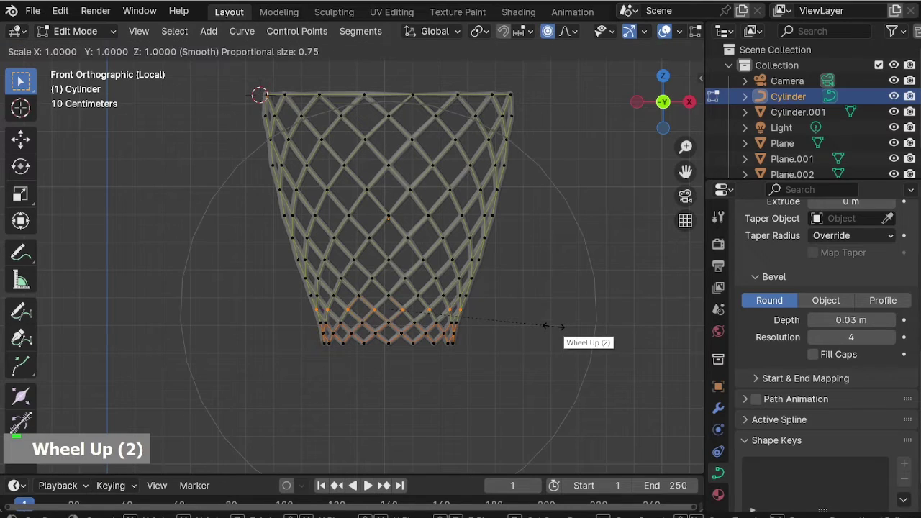
{"action": "key", "text": "Escape"}
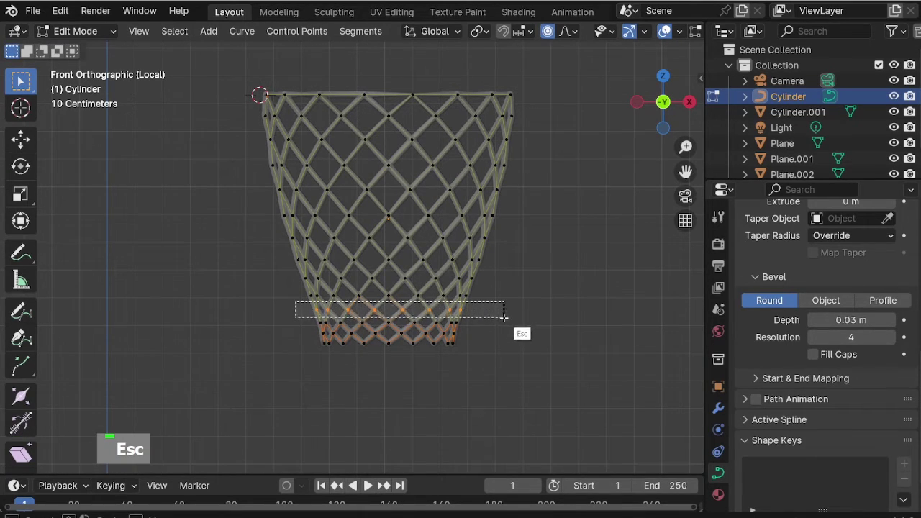
Scale a row of points just above the net's bottom to about 0.774, with a proportional size of about 0.218.
{"action": "left_click_drag", "start_coordinate": [504, 317], "coordinate": [503, 317]}
{"action": "scroll", "coordinate": [475, 316], "scroll_direction": "up", "scroll_amount": 3}
{"action": "scroll", "coordinate": [483, 324], "scroll_direction": "down", "scroll_amount": 2}
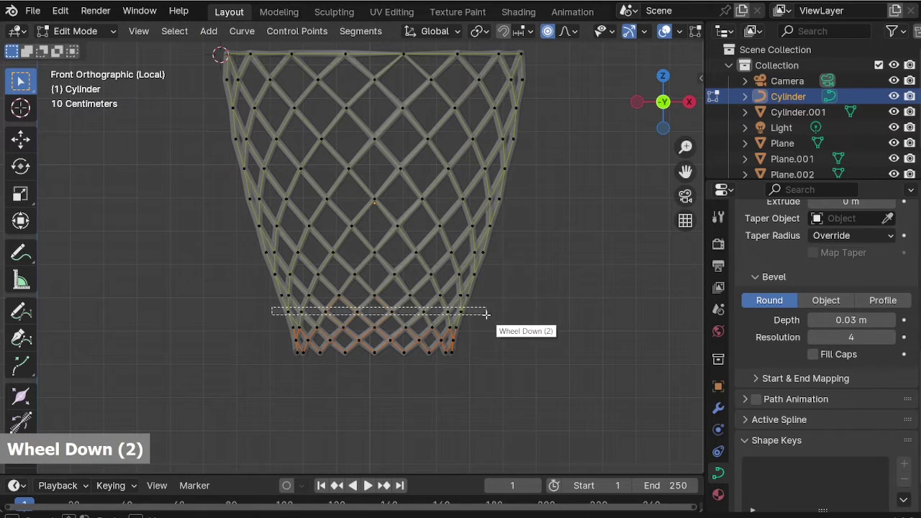
{"action": "left_click_drag", "start_coordinate": [487, 314], "coordinate": [524, 334]}
{"action": "scroll", "coordinate": [524, 335], "scroll_direction": "down", "scroll_amount": 1}
{"action": "key", "text": "s"}
{"action": "scroll", "coordinate": [525, 338], "scroll_direction": "up", "scroll_amount": 10}
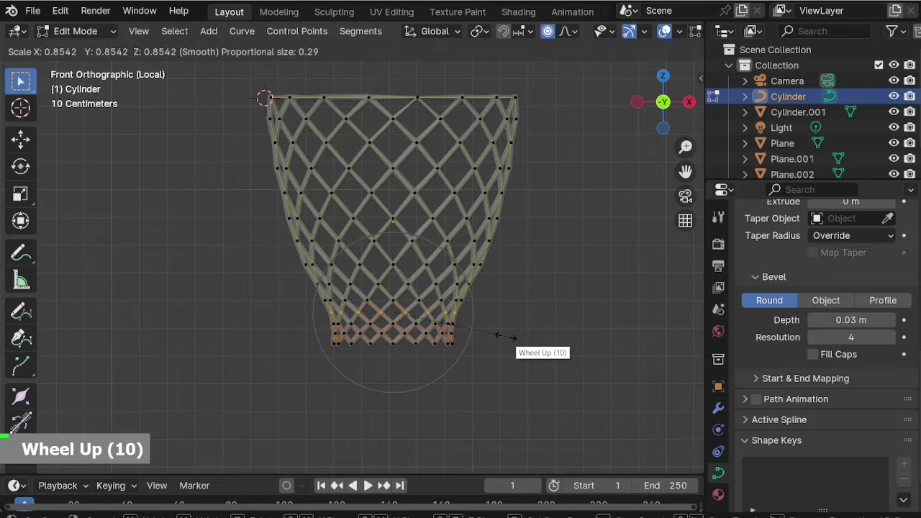
{"action": "scroll", "coordinate": [508, 338], "scroll_direction": "up", "scroll_amount": 3}
{"action": "left_click", "coordinate": [501, 335]}
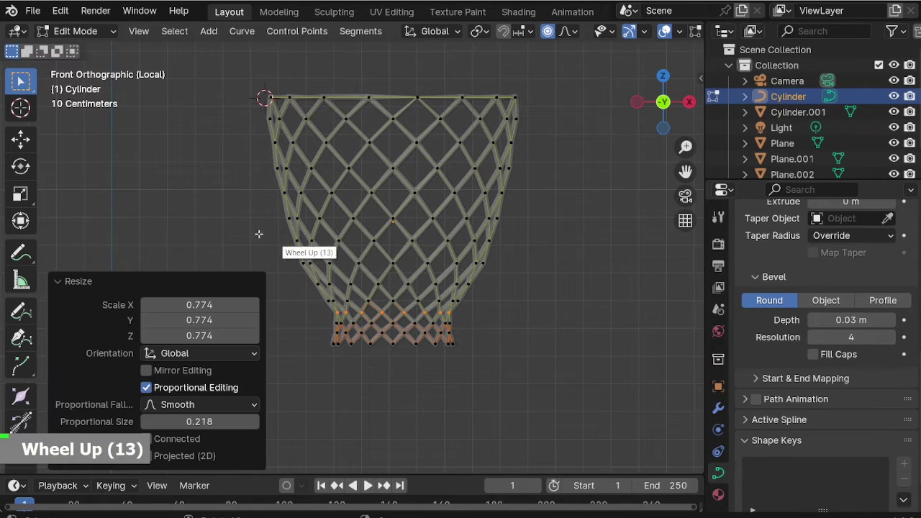
Scale the row of points below the net's middle to about 0.814, with a proportional size of about 0.35.
{"action": "left_click_drag", "start_coordinate": [266, 246], "coordinate": [568, 267]}
{"action": "key", "text": "s"}
{"action": "scroll", "coordinate": [539, 259], "scroll_direction": "down", "scroll_amount": 6}
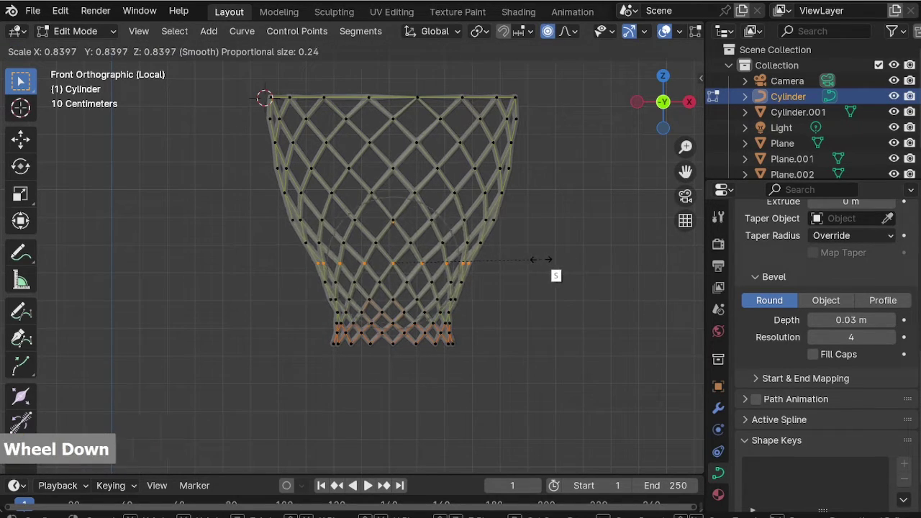
{"action": "scroll", "coordinate": [534, 261], "scroll_direction": "up", "scroll_amount": 1}
{"action": "left_click", "coordinate": [512, 274]}
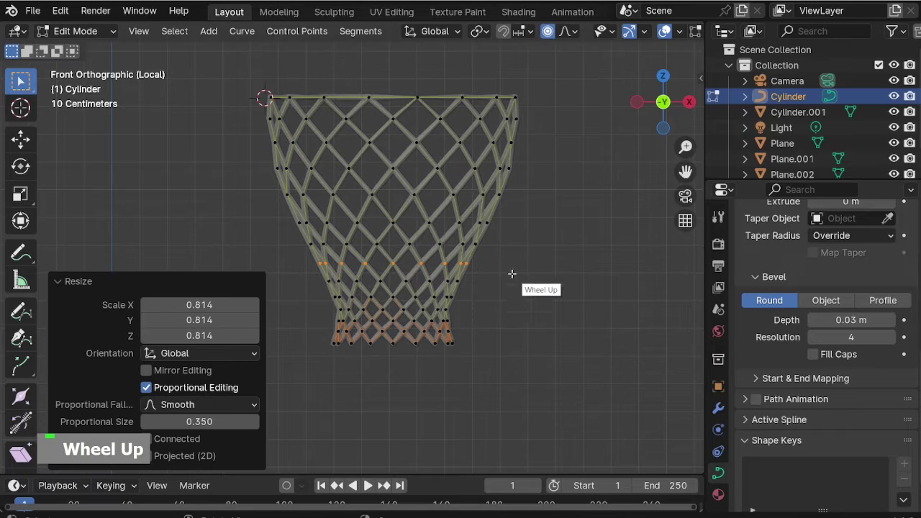
Widen the net's lower neck by scaling its points to about 1.307, with a proportional size of about 0.621.
{"action": "left_click_drag", "start_coordinate": [319, 305], "coordinate": [483, 323]}
{"action": "key", "text": "s"}
{"action": "scroll", "coordinate": [497, 331], "scroll_direction": "down", "scroll_amount": 6}
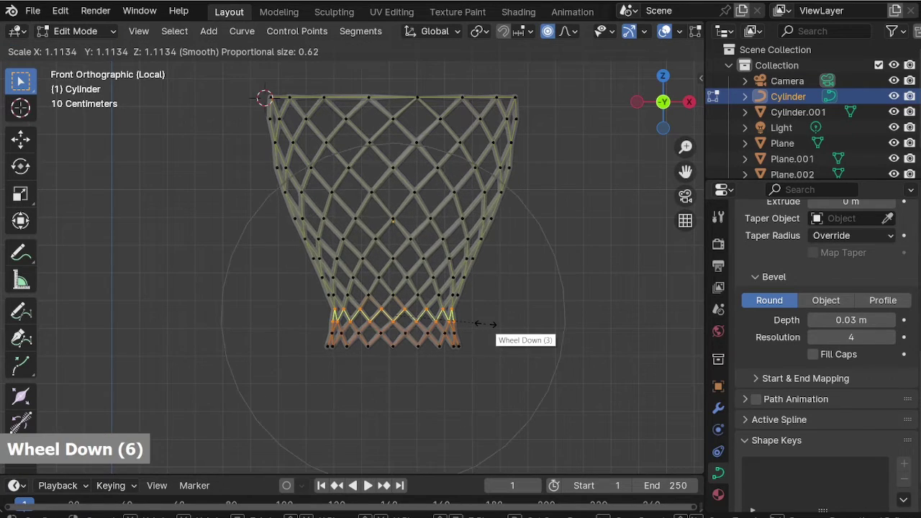
{"action": "left_click", "coordinate": [363, 246]}
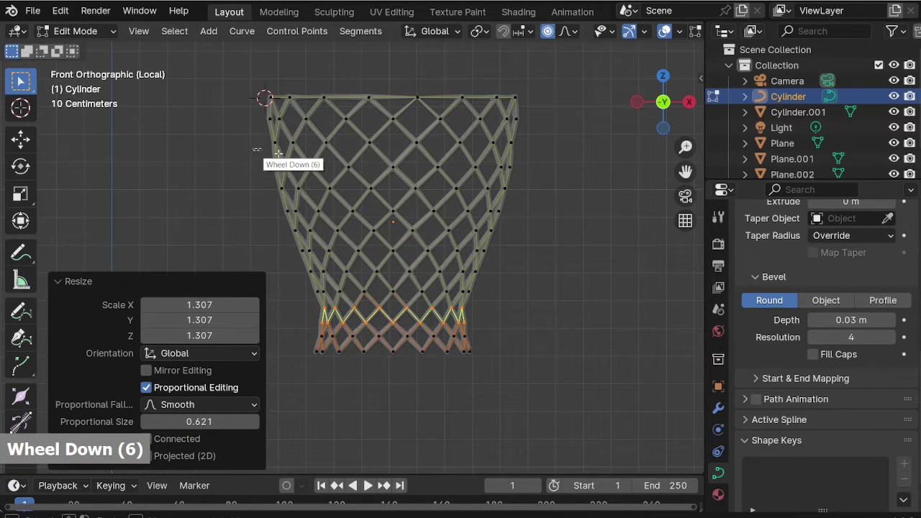
Scale the two rows of points in the net's upper half to about 1.010, with a proportional size of about 0.263.
{"action": "left_click_drag", "start_coordinate": [252, 147], "coordinate": [565, 189]}
{"action": "key", "text": "s"}
{"action": "scroll", "coordinate": [580, 204], "scroll_direction": "up", "scroll_amount": 4}
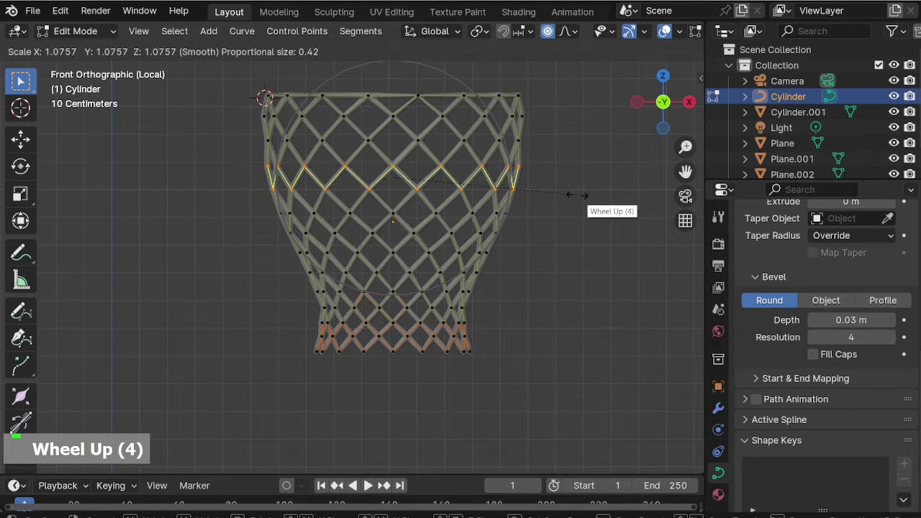
{"action": "scroll", "coordinate": [578, 197], "scroll_direction": "up", "scroll_amount": 5}
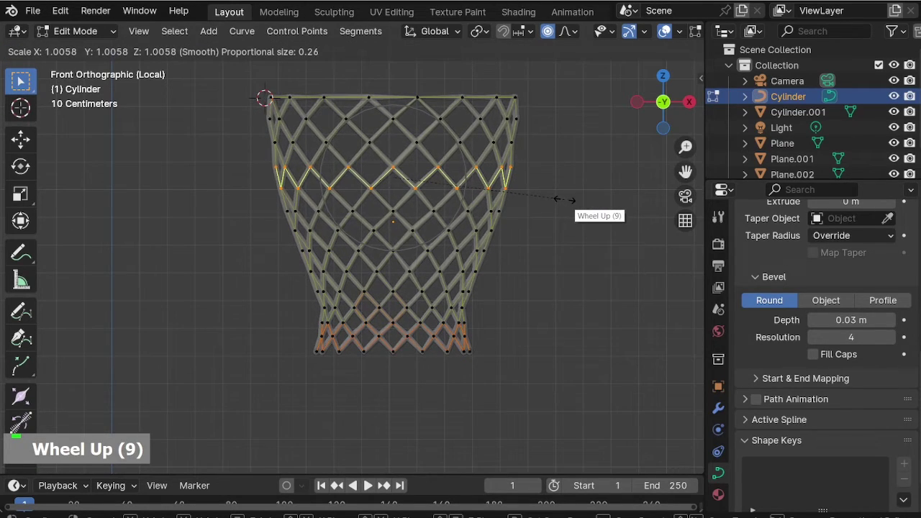
{"action": "left_click", "coordinate": [562, 204]}
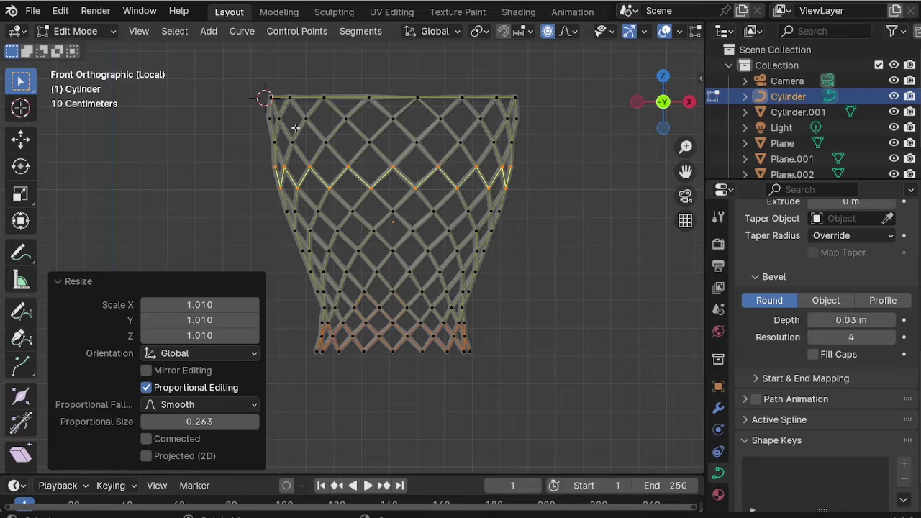
Scale the row of points just below the net's top to about 1.046, with a proportional size of about 0.18.
{"action": "left_click_drag", "start_coordinate": [243, 139], "coordinate": [558, 154]}
{"action": "key", "text": "s"}
{"action": "scroll", "coordinate": [587, 160], "scroll_direction": "up", "scroll_amount": 4}
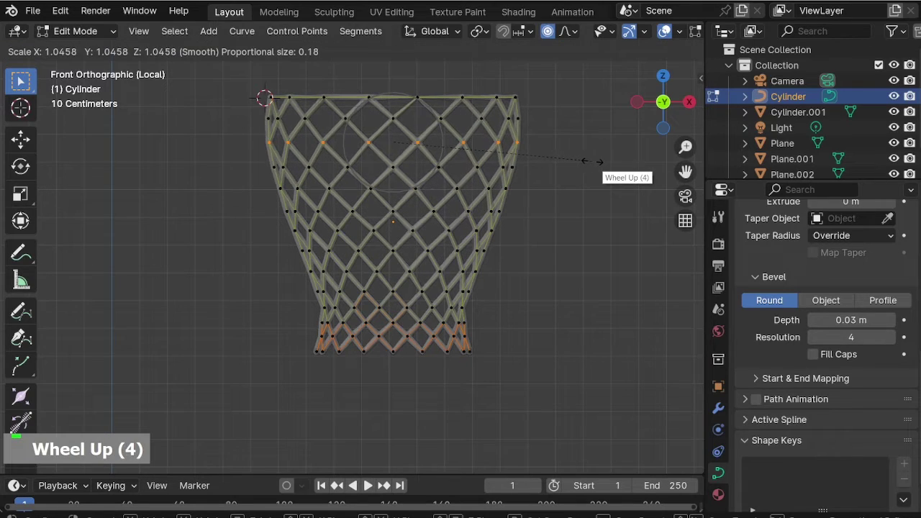
{"action": "left_click", "coordinate": [585, 162]}
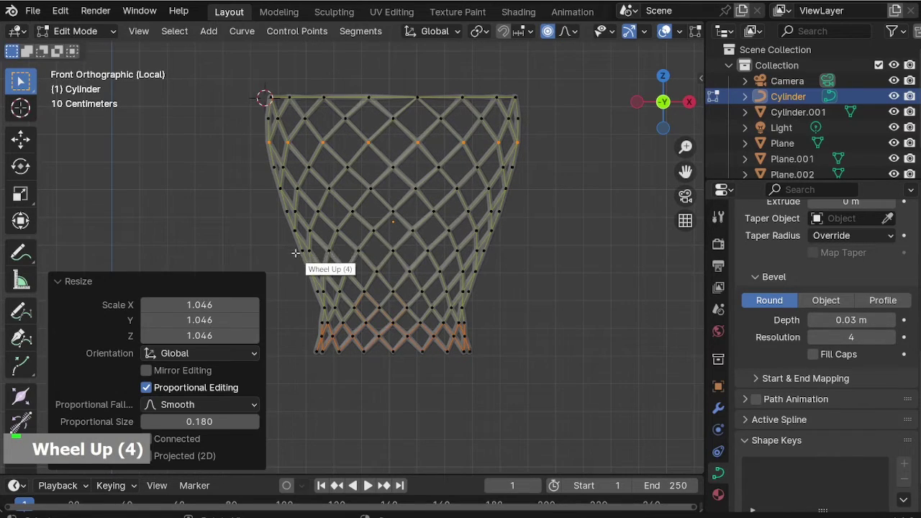
Scale the row of points just above the net's neck to about 0.944, with a proportional size of about 0.18.
{"action": "left_click_drag", "start_coordinate": [494, 271], "coordinate": [495, 272]}
{"action": "key", "text": "s"}
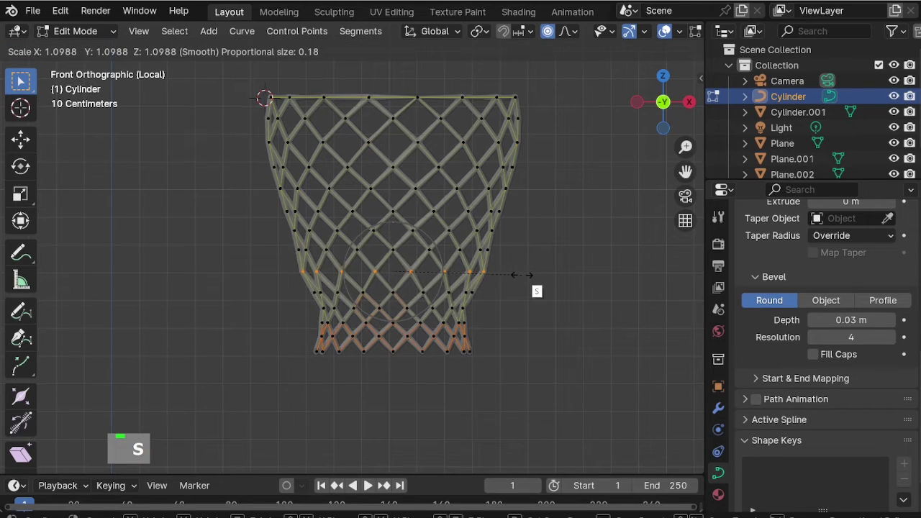
{"action": "left_click", "coordinate": [504, 275]}
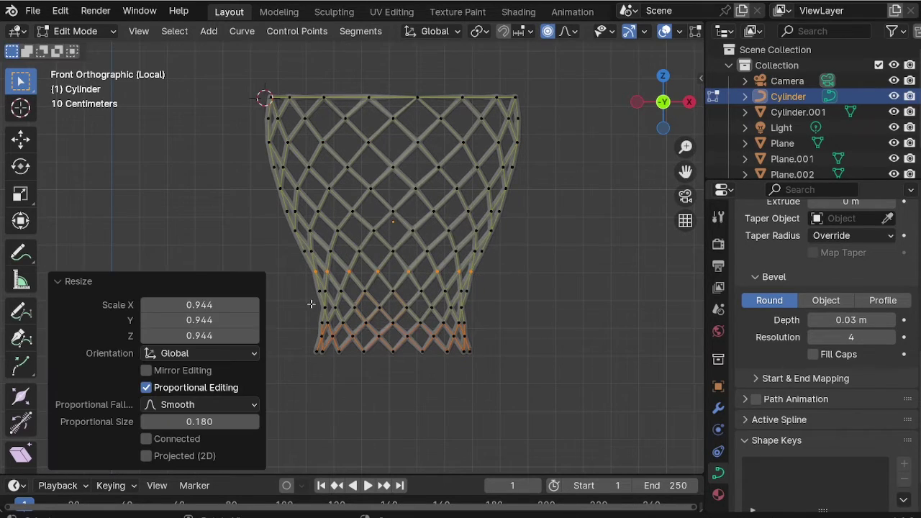
Widen the rows of points at the net's bottom to about 1.04, with a proportional size of about 0.24.
{"action": "left_click_drag", "start_coordinate": [290, 288], "coordinate": [472, 345]}
{"action": "key", "text": "s"}
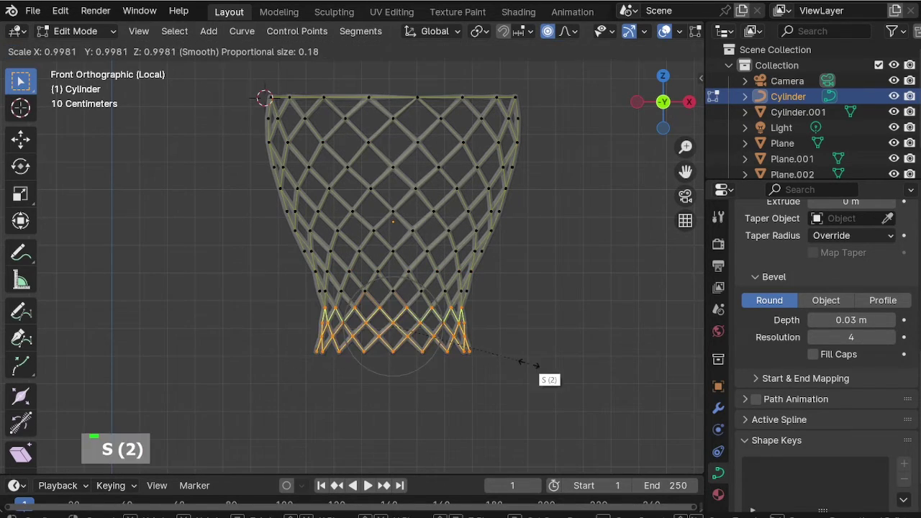
{"action": "scroll", "coordinate": [566, 376], "scroll_direction": "down", "scroll_amount": 2}
{"action": "scroll", "coordinate": [520, 356], "scroll_direction": "up", "scroll_amount": 3}
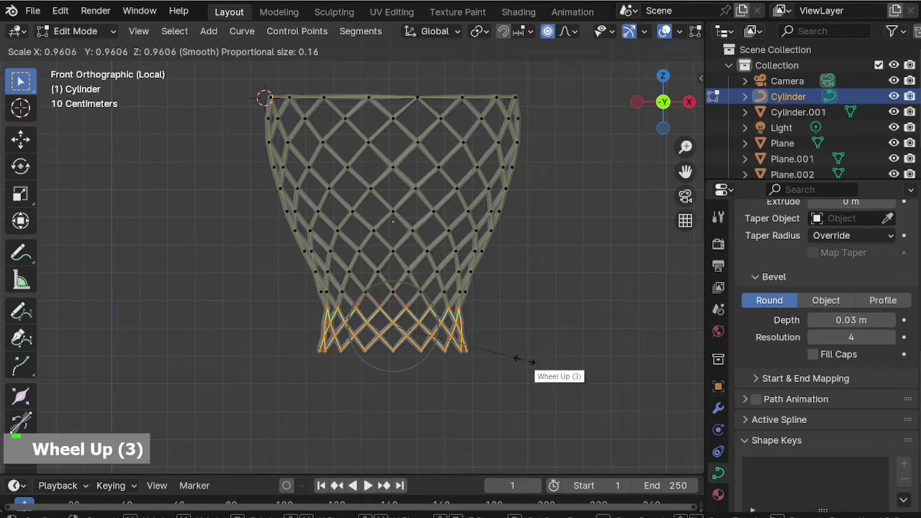
{"action": "scroll", "coordinate": [519, 362], "scroll_direction": "down", "scroll_amount": 4}
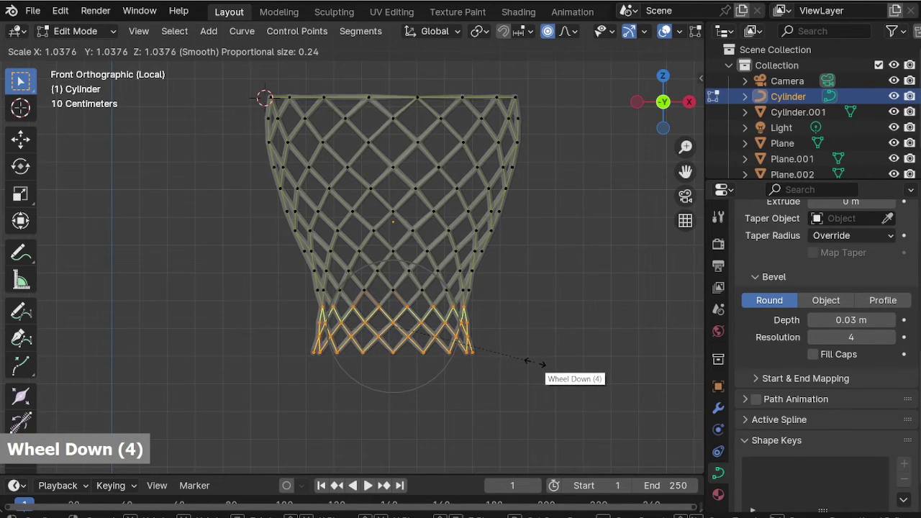
{"action": "left_click", "coordinate": [533, 363]}
{"action": "scroll", "coordinate": [511, 335], "scroll_direction": "down", "scroll_amount": 2}
{"action": "scroll", "coordinate": [476, 151], "scroll_direction": "up", "scroll_amount": 2}
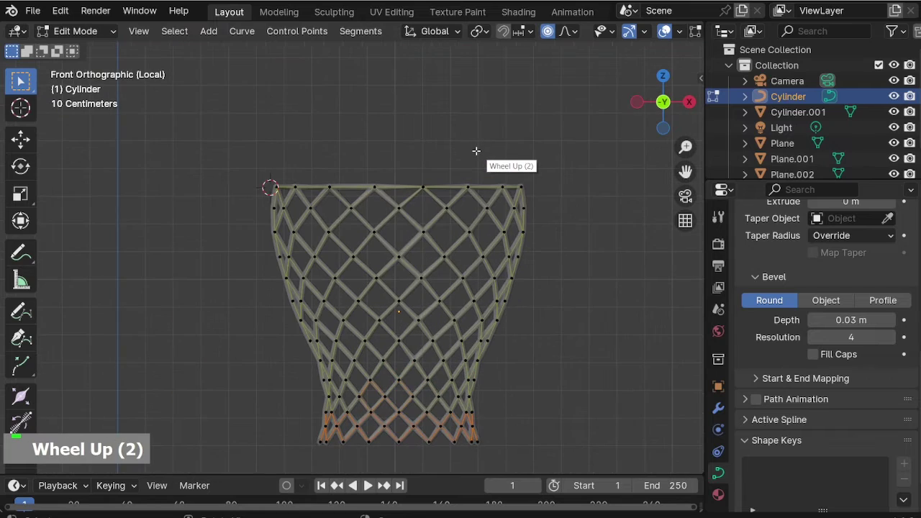
{"action": "scroll", "coordinate": [476, 152], "scroll_direction": "up", "scroll_amount": 1}
{"action": "scroll", "coordinate": [458, 169], "scroll_direction": "down", "scroll_amount": 2}
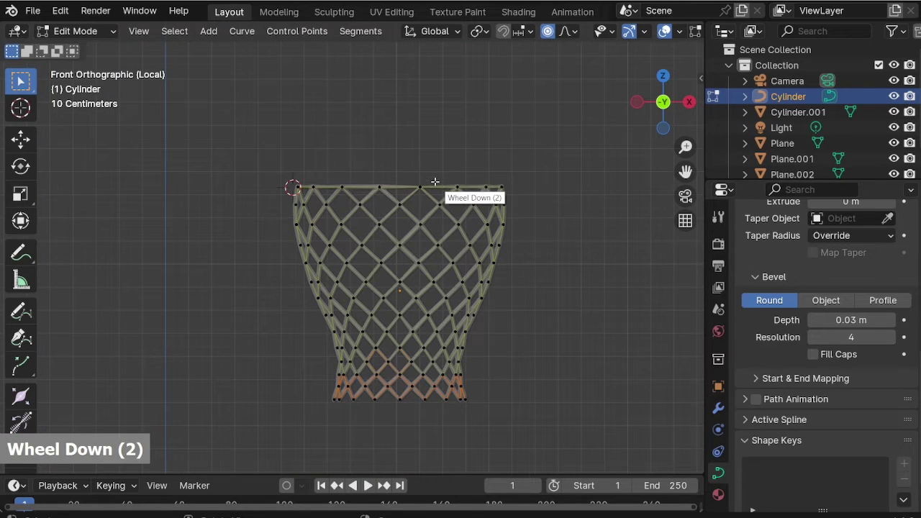
Finish editing the net and delete the flat face that fills the rim circle at its top.
{"action": "key", "text": "Tab"}
{"action": "middle_click_drag", "start_coordinate": [435, 181], "coordinate": [546, 343]}
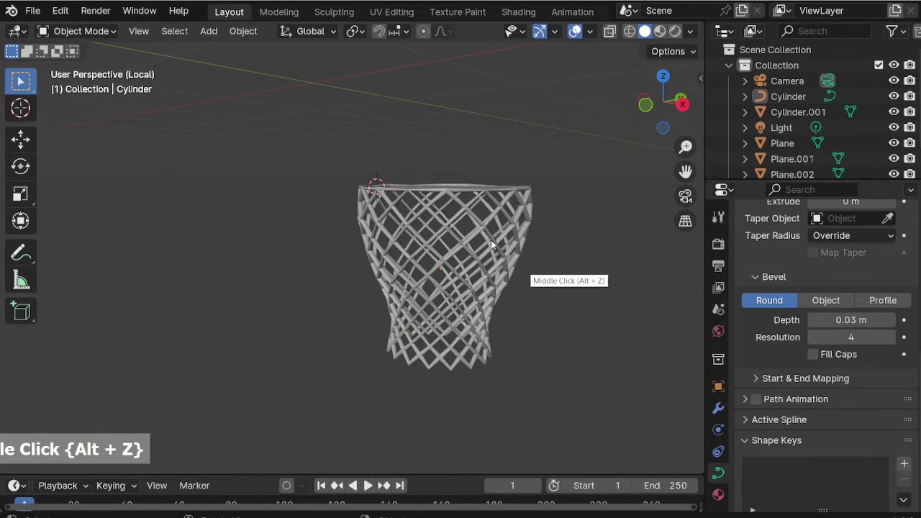
{"action": "middle_click_drag", "start_coordinate": [491, 241], "coordinate": [505, 257]}
{"action": "left_click", "coordinate": [431, 164]}
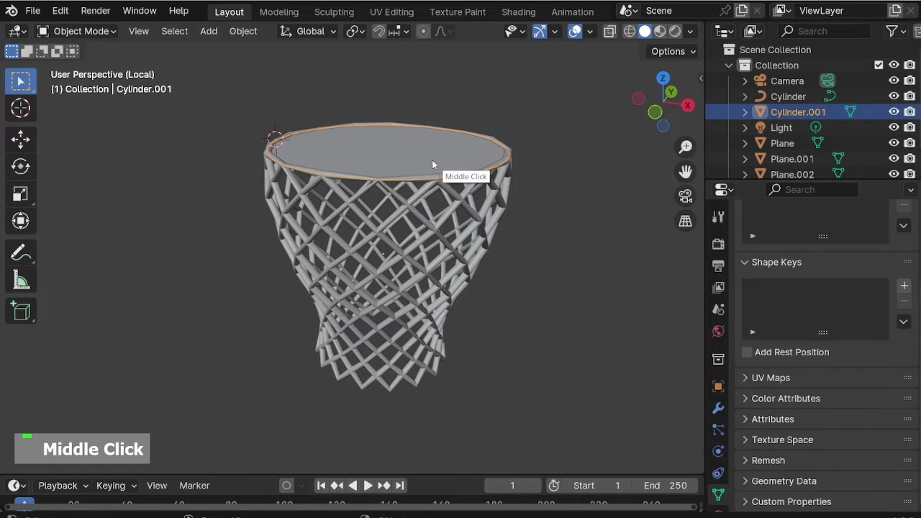
{"action": "key", "text": "Tab"}
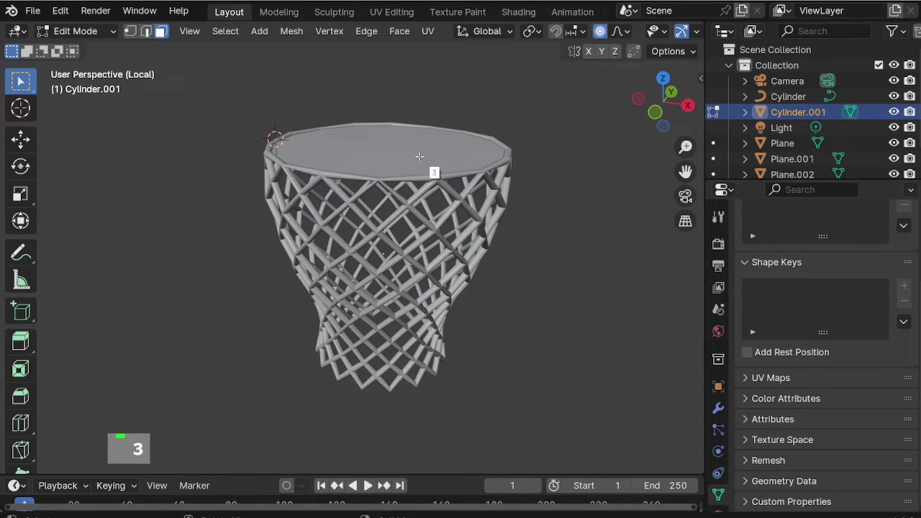
{"action": "left_click", "coordinate": [419, 156]}
{"action": "key", "text": "x"}
{"action": "left_click", "coordinate": [419, 155]}
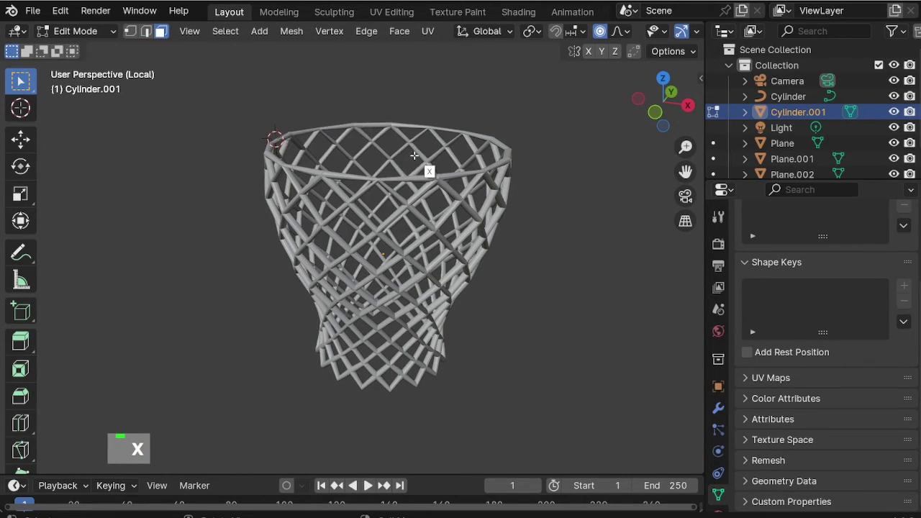
Return to Object Mode and convert the rim circle from a mesh to a curve.
{"action": "key", "text": "Tab"}
{"action": "right_click", "coordinate": [524, 165]}
{"action": "mouse_move", "coordinate": [507, 163]}
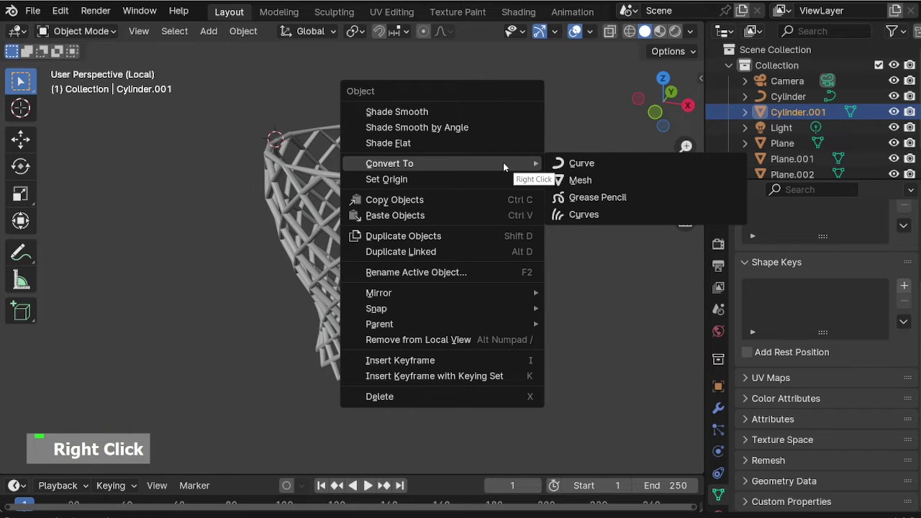
{"action": "left_click", "coordinate": [582, 163]}
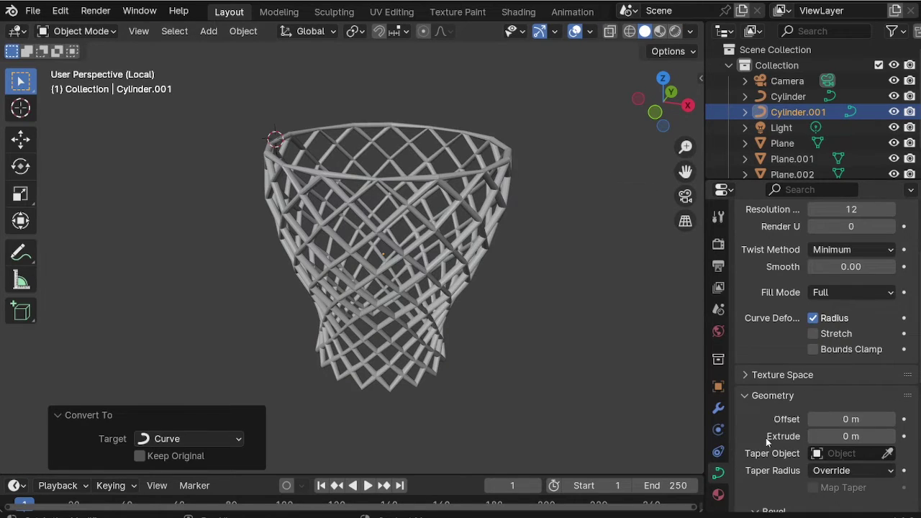
Give the rim curve a round bevel with a depth of 0.08 m.
{"action": "scroll", "coordinate": [766, 435], "scroll_direction": "down", "scroll_amount": 8}
{"action": "double_click", "coordinate": [892, 295]}
{"action": "double_click", "coordinate": [892, 295]}
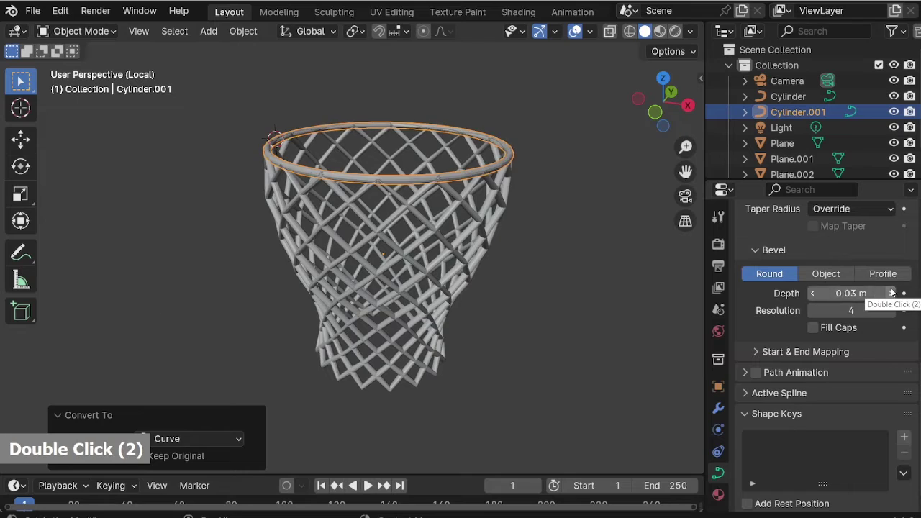
{"action": "double_click", "coordinate": [891, 294]}
{"action": "double_click", "coordinate": [891, 294]}
{"action": "double_click", "coordinate": [891, 295]}
{"action": "double_click", "coordinate": [892, 294]}
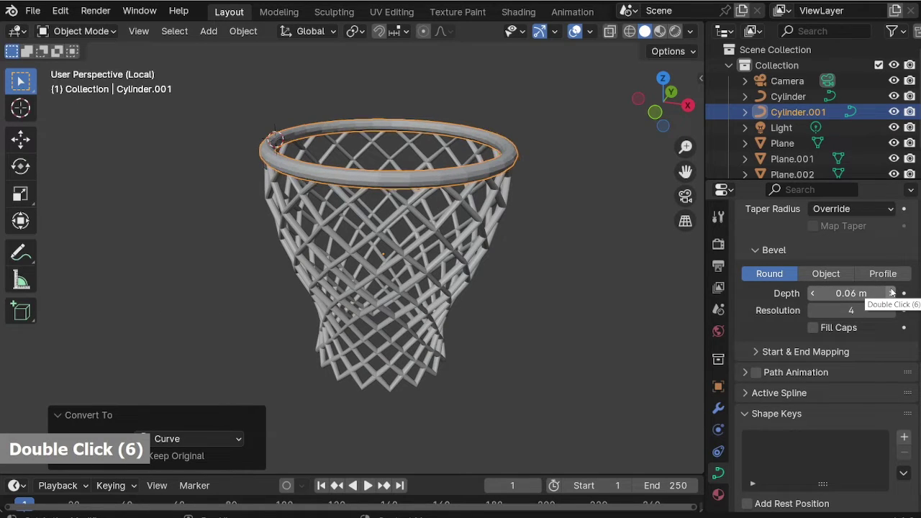
{"action": "left_click", "coordinate": [892, 294]}
{"action": "middle_click_drag", "start_coordinate": [634, 302], "coordinate": [580, 290]}
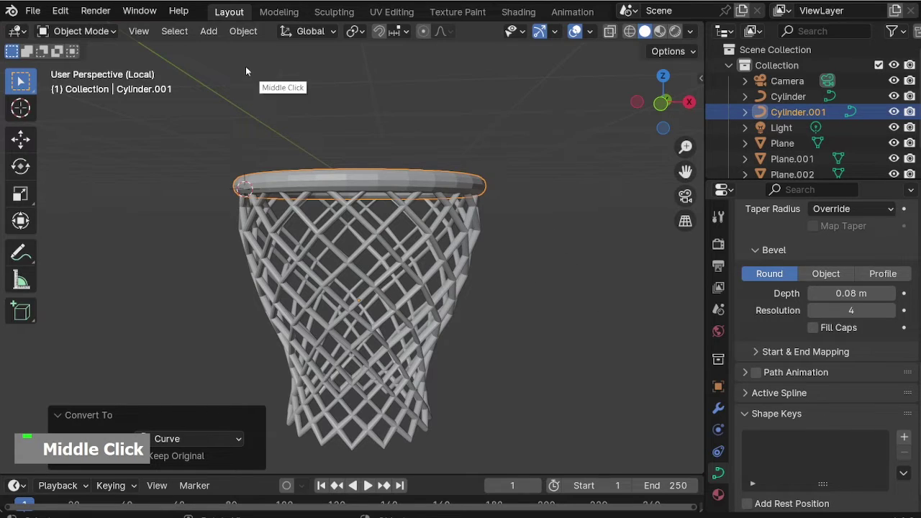
Set the rim's origin to its geometry.
{"action": "left_click", "coordinate": [243, 31]}
{"action": "mouse_move", "coordinate": [267, 64]}
{"action": "left_click", "coordinate": [449, 83]}
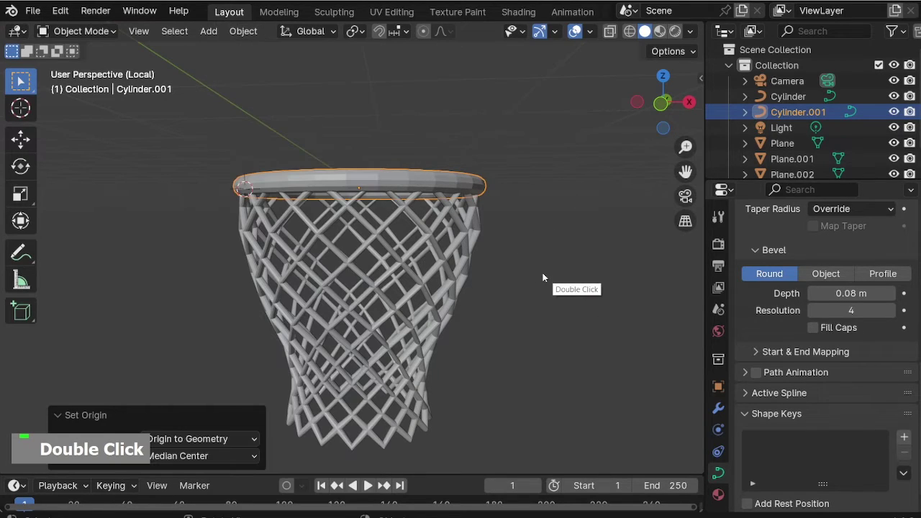
Scale the rim in front view to fit the net's top and set its bevel depth to 0.07 m.
{"action": "key", "text": "KP_1"}
{"action": "key", "text": "s"}
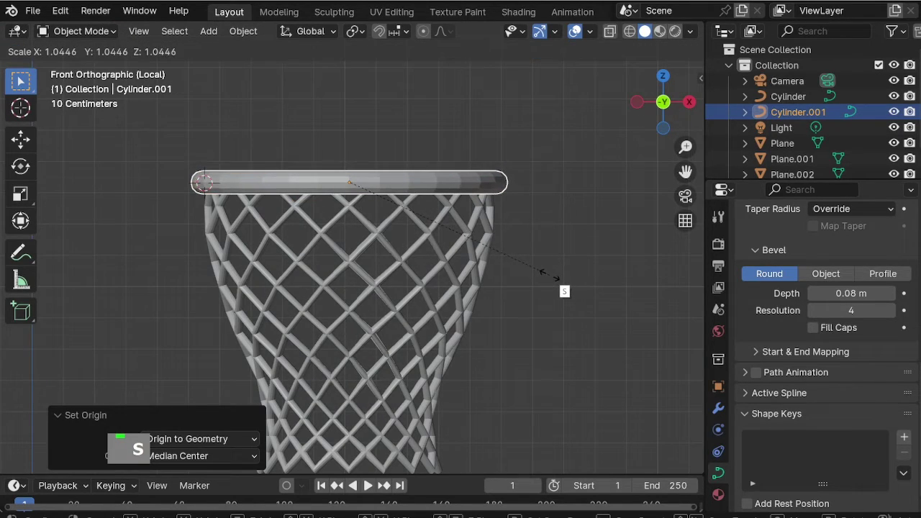
{"action": "left_click", "coordinate": [538, 272]}
{"action": "left_click", "coordinate": [514, 266]}
{"action": "scroll", "coordinate": [514, 266], "scroll_direction": "down", "scroll_amount": 2}
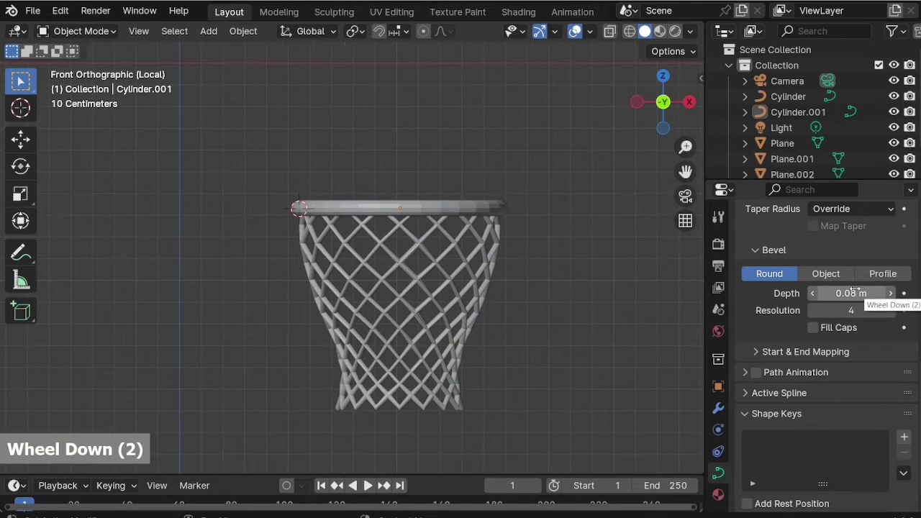
{"action": "mouse_move", "coordinate": [491, 226]}
{"action": "middle_mouse_down"}
{"action": "mouse_move", "coordinate": [455, 287]}
{"action": "mouse_move", "coordinate": [471, 335]}
{"action": "mouse_move", "coordinate": [491, 241]}
{"action": "middle_mouse_up"}
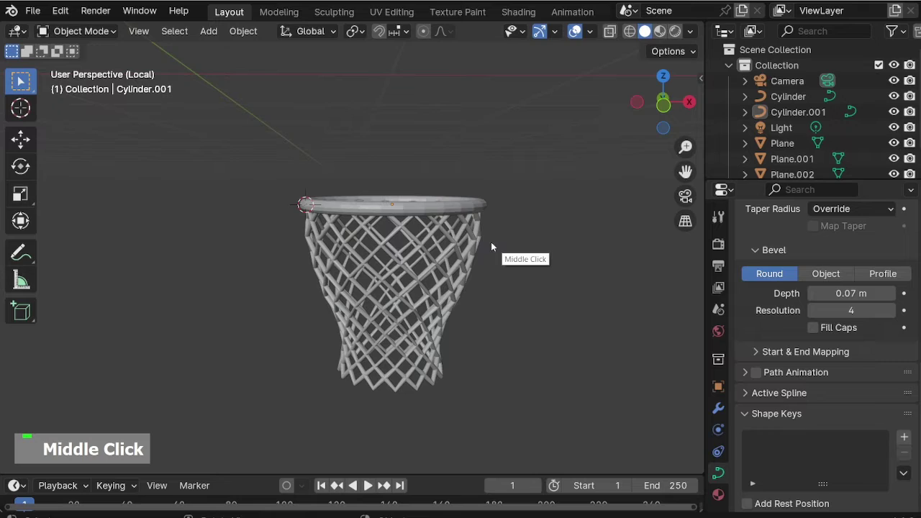
Add a level 2 subdivision to the rim and shade it smooth.
{"action": "key", "text": "ctrl+2"}
{"action": "right_click", "coordinate": [440, 209]}
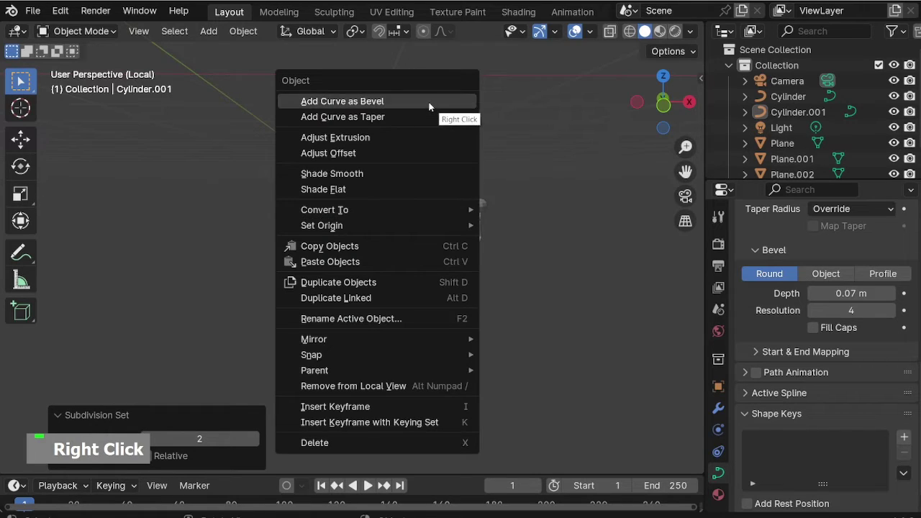
{"action": "left_click", "coordinate": [431, 206]}
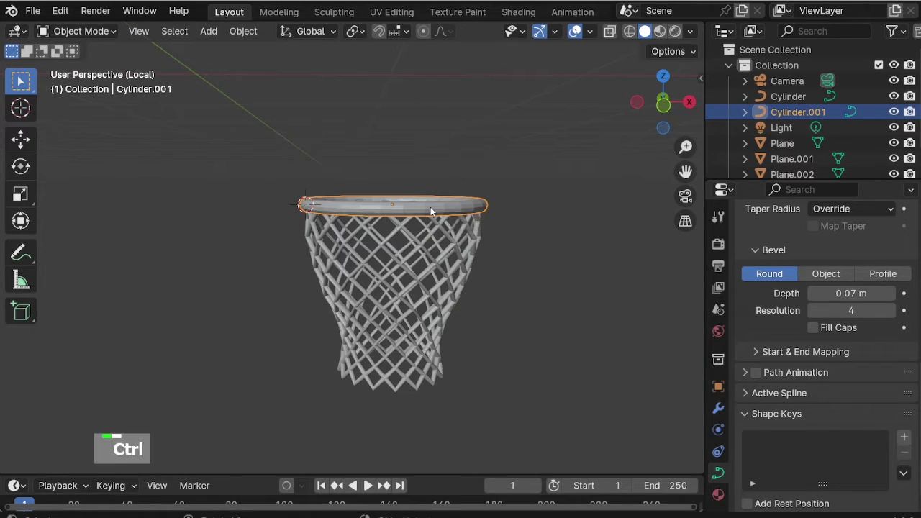
{"action": "key", "text": "ctrl+2"}
{"action": "right_click", "coordinate": [430, 207]}
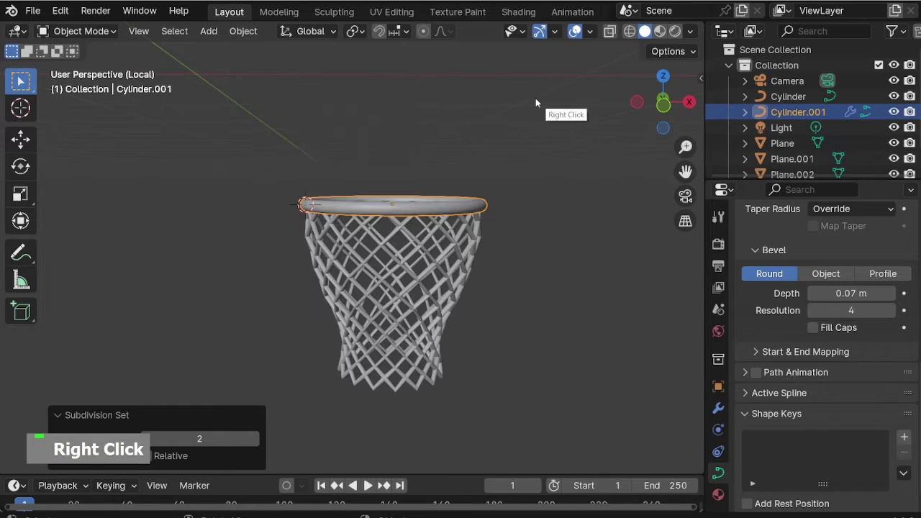
{"action": "right_click", "coordinate": [452, 203]}
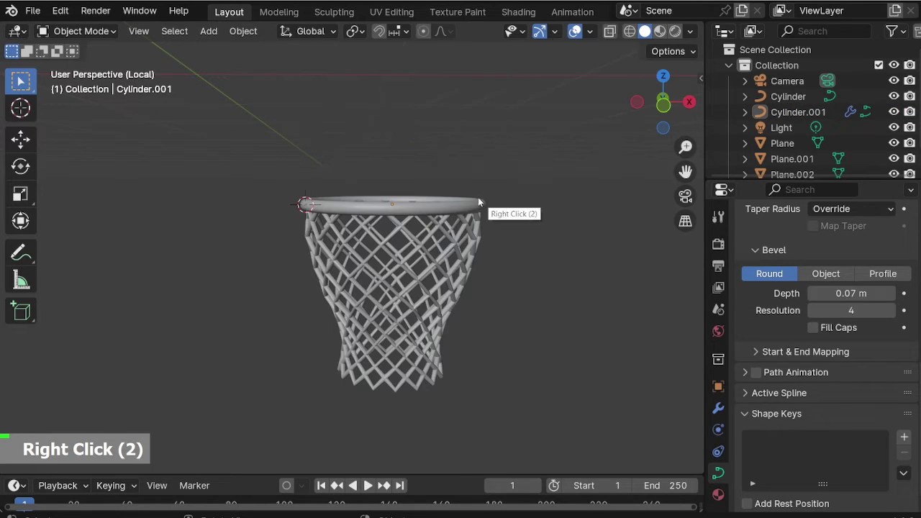
{"action": "left_click", "coordinate": [432, 203]}
{"action": "right_click", "coordinate": [431, 202]}
{"action": "double_click", "coordinate": [407, 205]}
Inspect the smoothed rim and net, and leave local view in front view to show the whole hoop.
{"action": "scroll", "coordinate": [430, 238], "scroll_direction": "up", "scroll_amount": 2}
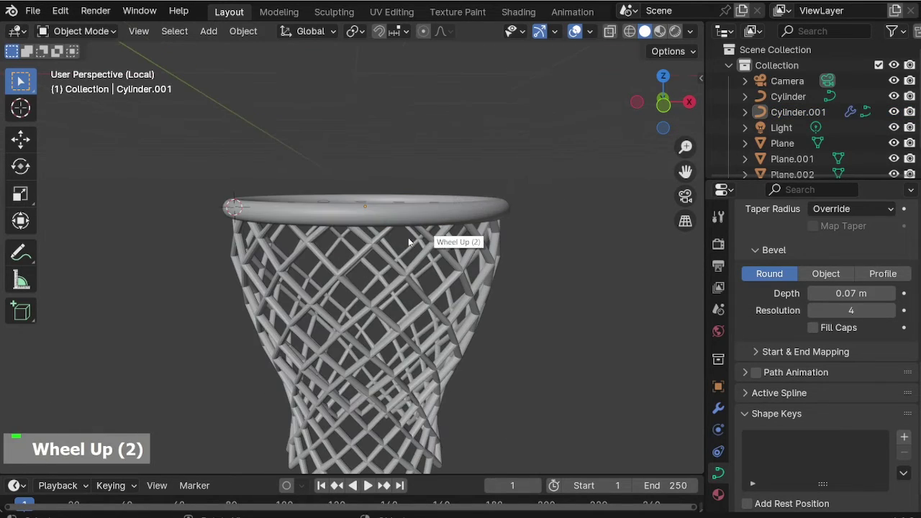
{"action": "middle_click_drag", "start_coordinate": [429, 238], "coordinate": [446, 225]}
{"action": "scroll", "coordinate": [448, 226], "scroll_direction": "down", "scroll_amount": 4}
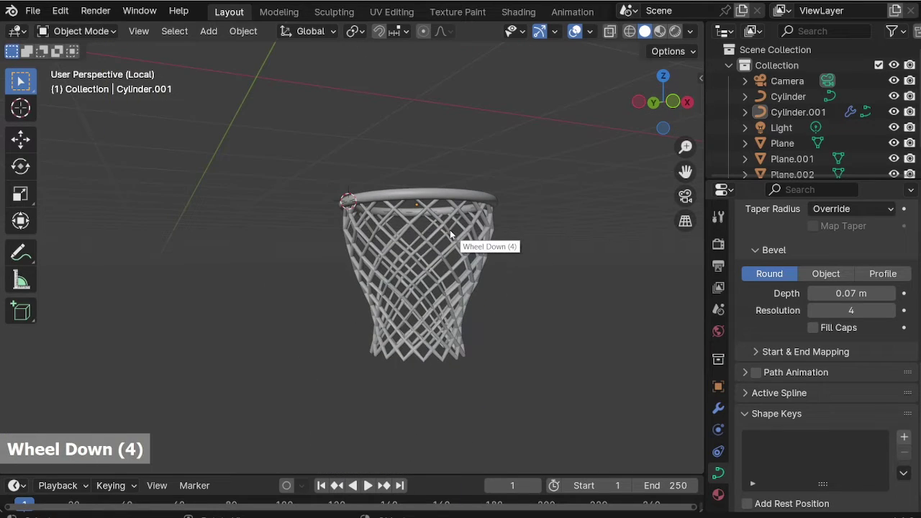
{"action": "key", "text": "KP_1"}
{"action": "scroll", "coordinate": [506, 207], "scroll_direction": "up", "scroll_amount": 2}
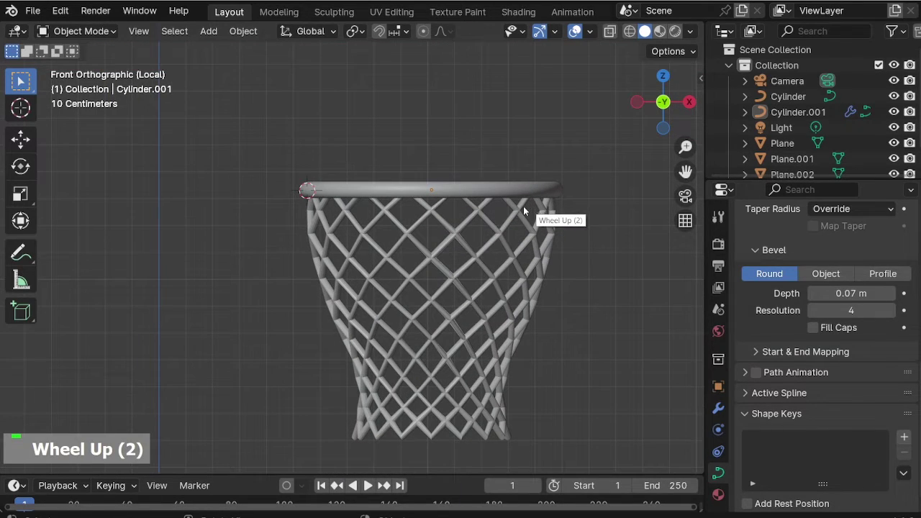
{"action": "middle_click_drag", "start_coordinate": [526, 209], "coordinate": [465, 243]}
{"action": "key", "text": "KP_Divide"}
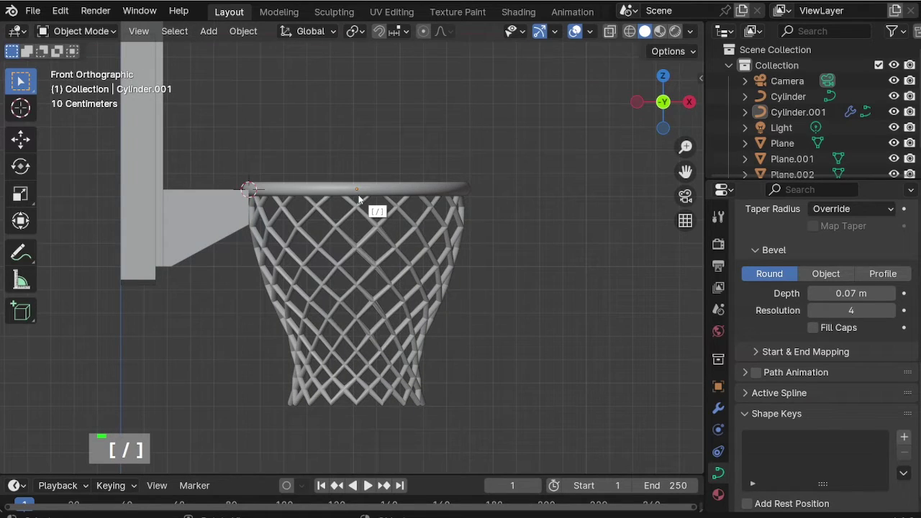
Move the rim and net together about 0.024 m down and about 0.041 m along X, away from the backboard.
{"action": "left_click", "coordinate": [359, 200]}
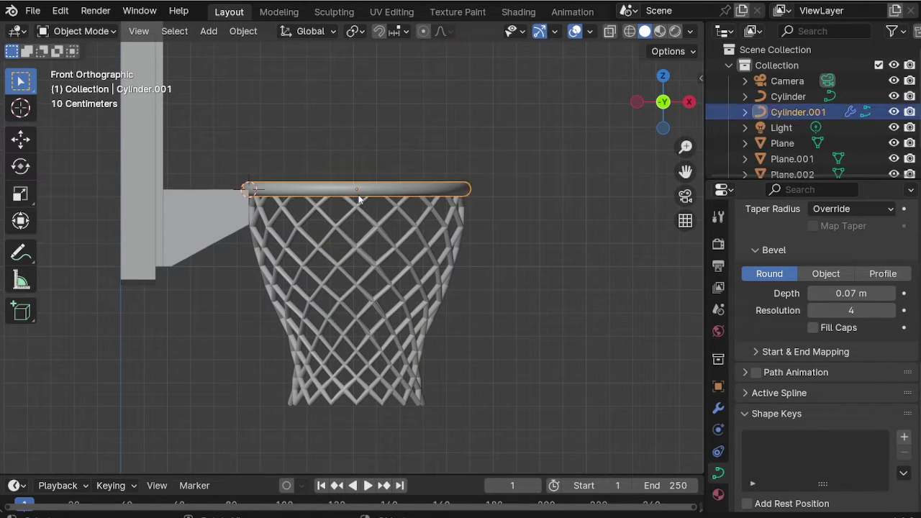
{"action": "left_click", "coordinate": [350, 221], "text": "shift"}
{"action": "key", "text": "g"}
{"action": "key", "text": "z"}
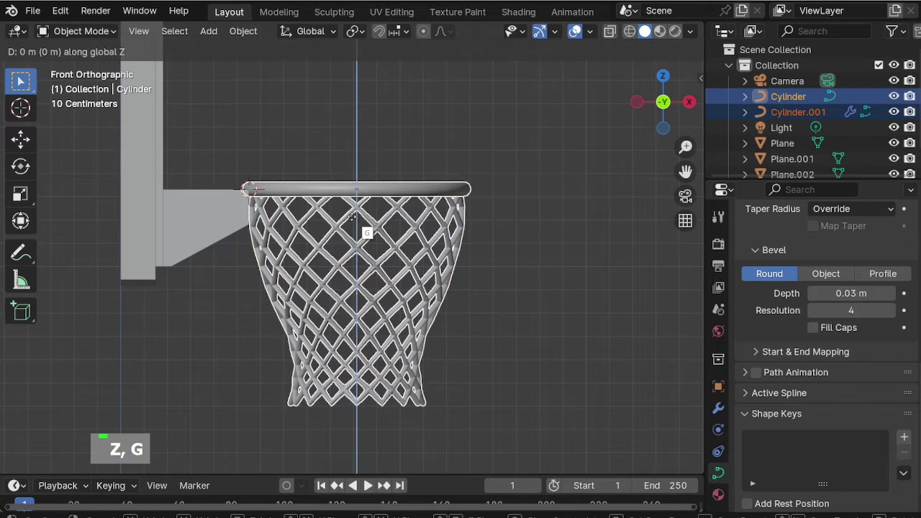
{"action": "left_click", "coordinate": [351, 221]}
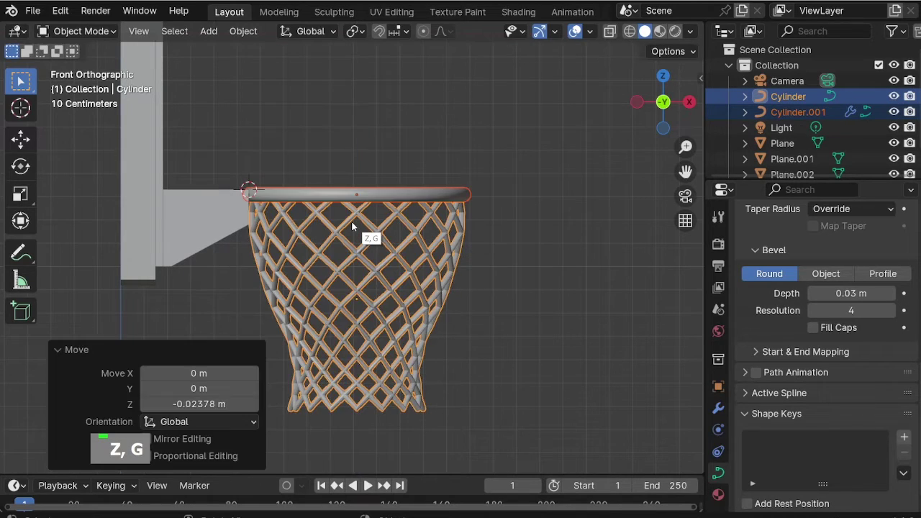
{"action": "key", "text": "g"}
{"action": "key", "text": "x"}
{"action": "left_click", "coordinate": [362, 227]}
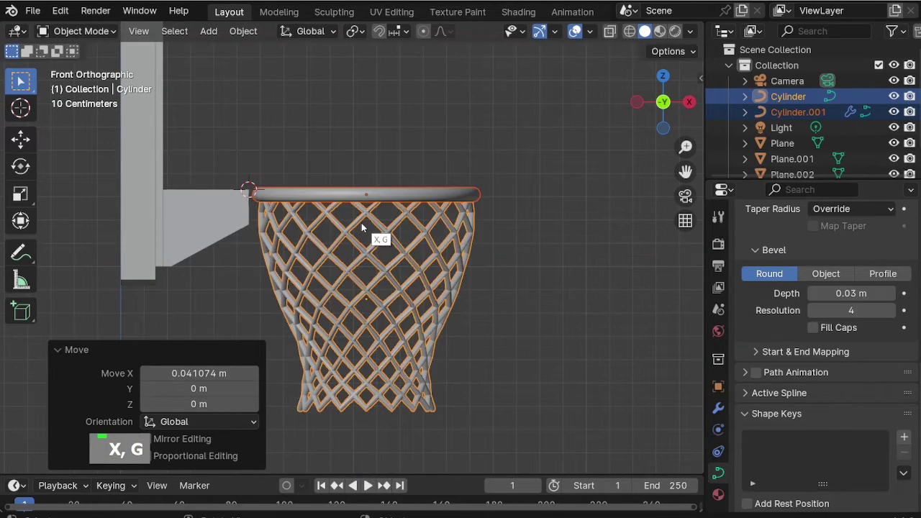
In the bracket's mesh, raise the lower faces about 0.05 m along Z with proportional editing off.
{"action": "left_click", "coordinate": [228, 218]}
{"action": "key", "text": "Tab"}
{"action": "scroll", "coordinate": [180, 208], "scroll_direction": "up", "scroll_amount": 1}
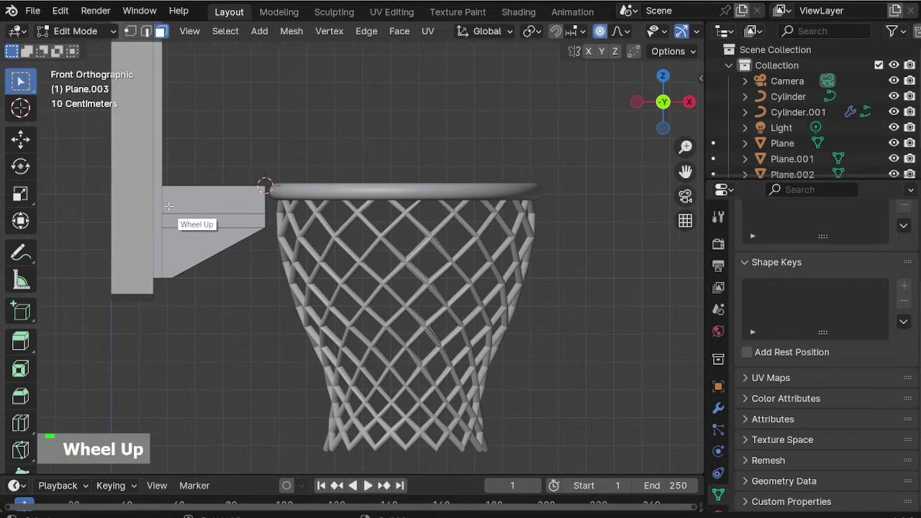
{"action": "key", "text": "alt+z"}
{"action": "left_click", "coordinate": [234, 240]}
{"action": "scroll", "coordinate": [234, 240], "scroll_direction": "up", "scroll_amount": 2}
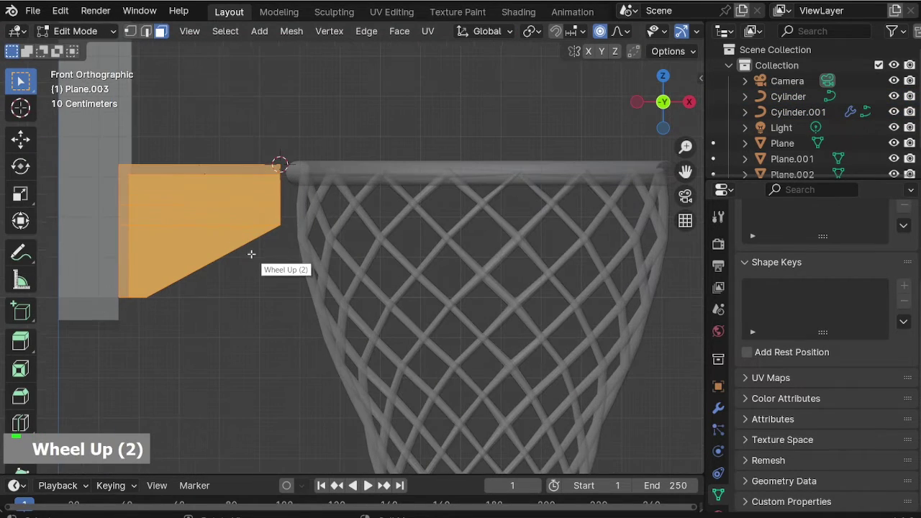
{"action": "left_click_drag", "start_coordinate": [324, 325], "coordinate": [324, 325]}
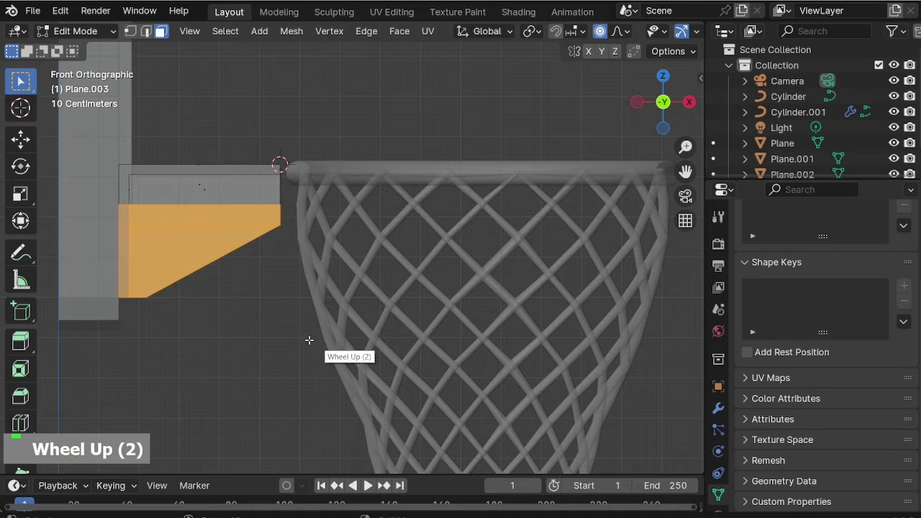
{"action": "key", "text": "g"}
{"action": "key", "text": "z"}
{"action": "key", "text": "Escape"}
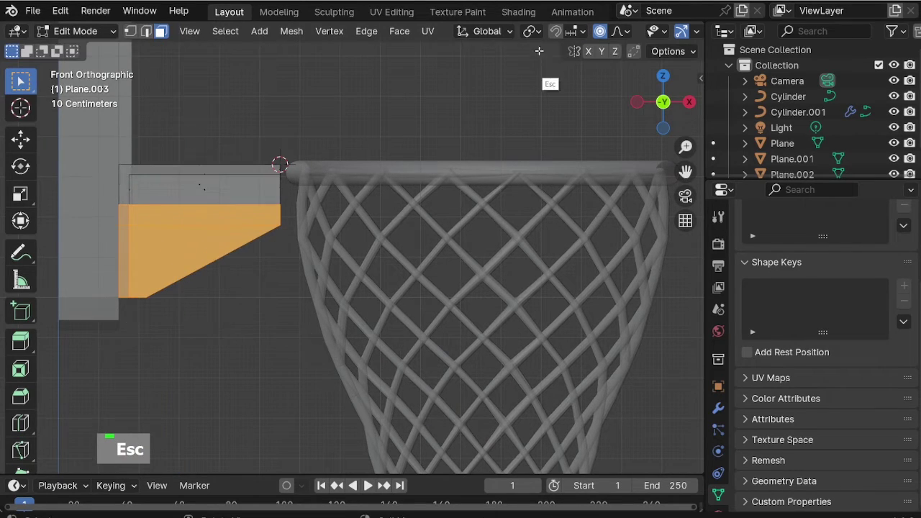
{"action": "key", "text": "g"}
{"action": "key", "text": "z"}
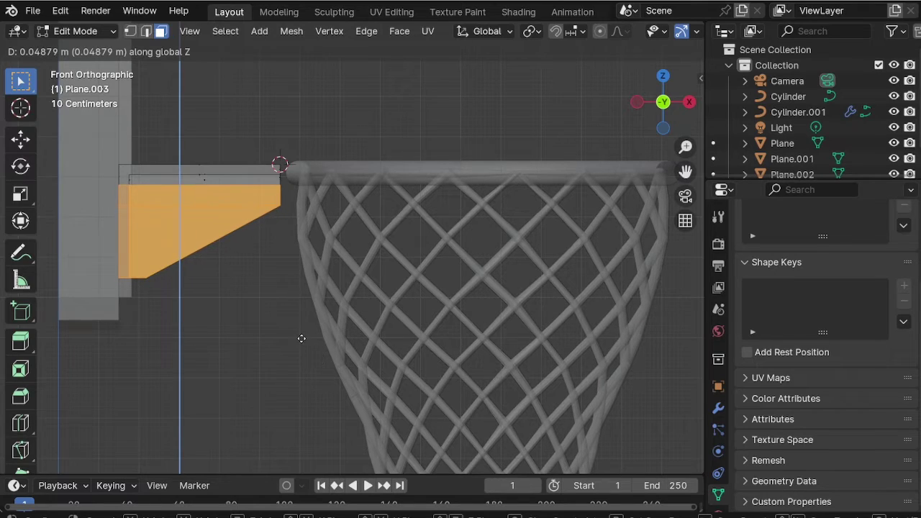
{"action": "left_click", "coordinate": [302, 339]}
Extend the bracket's front end about 0.098 m along X so it reaches under the rim.
{"action": "left_click_drag", "start_coordinate": [253, 137], "coordinate": [312, 251]}
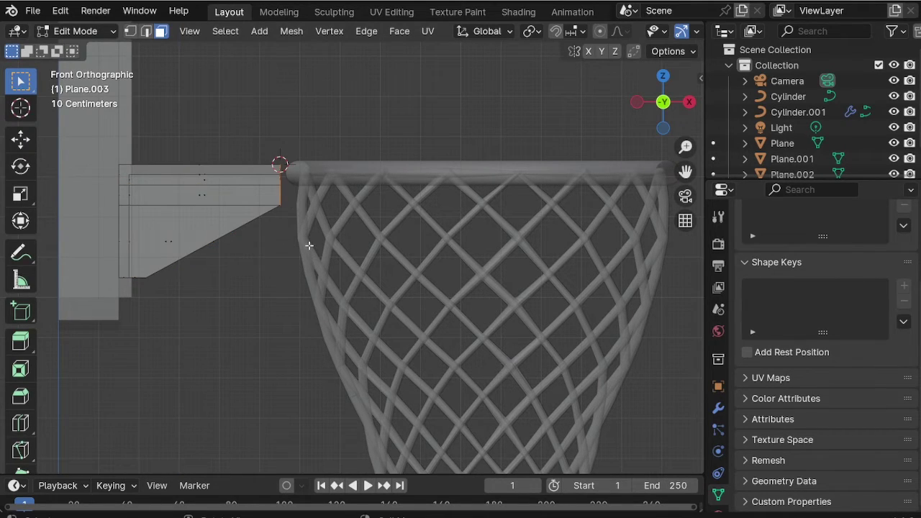
{"action": "key", "text": "g"}
{"action": "key", "text": "x"}
{"action": "left_click", "coordinate": [348, 248]}
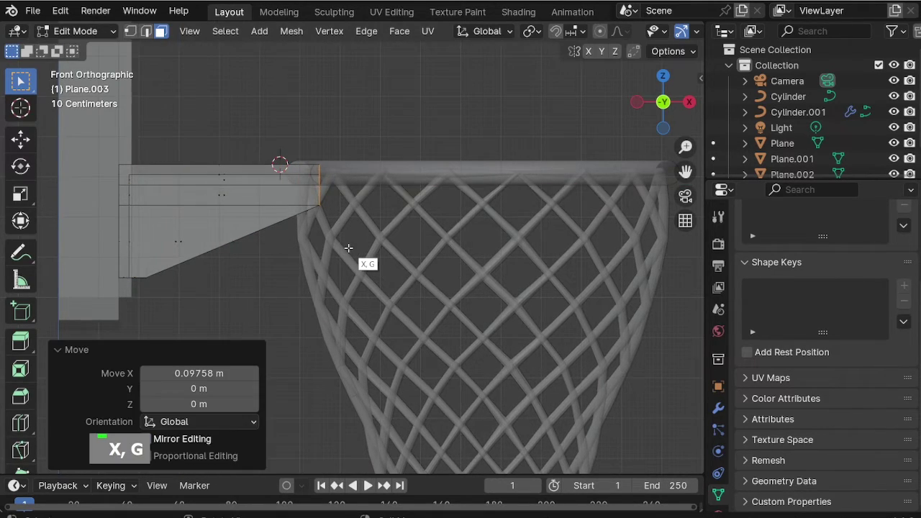
Lower the bracket's upper faces about 0.026 m along Z.
{"action": "left_click_drag", "start_coordinate": [96, 150], "coordinate": [354, 190]}
{"action": "key", "text": "g"}
{"action": "key", "text": "x"}
{"action": "key", "text": "z"}
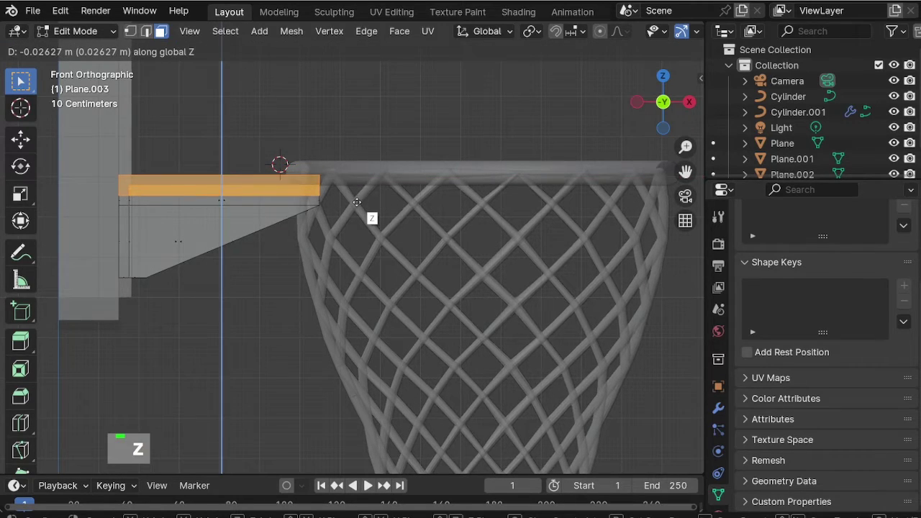
{"action": "left_click", "coordinate": [357, 202]}
Raise the whole bracket mesh to the rim's height and scale it to about 0.885 along Z.
{"action": "left_click_drag", "start_coordinate": [104, 157], "coordinate": [380, 313]}
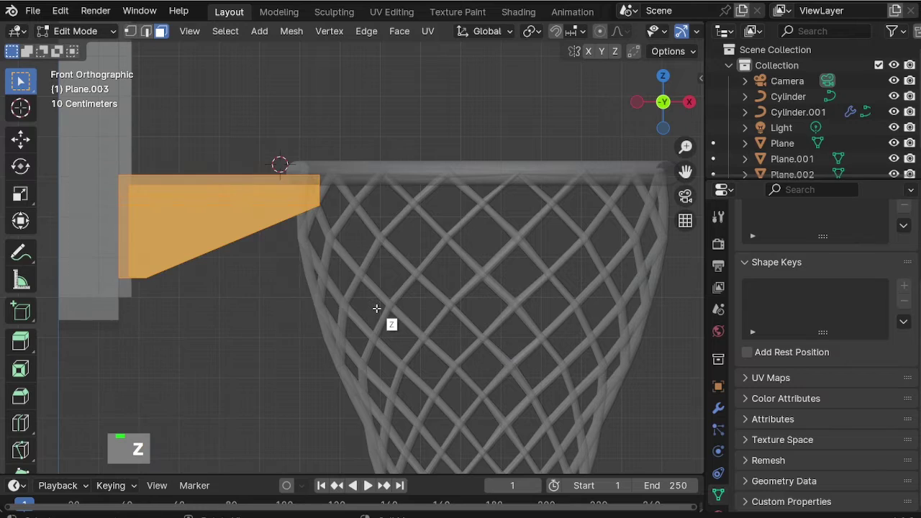
{"action": "key", "text": "g"}
{"action": "key", "text": "z"}
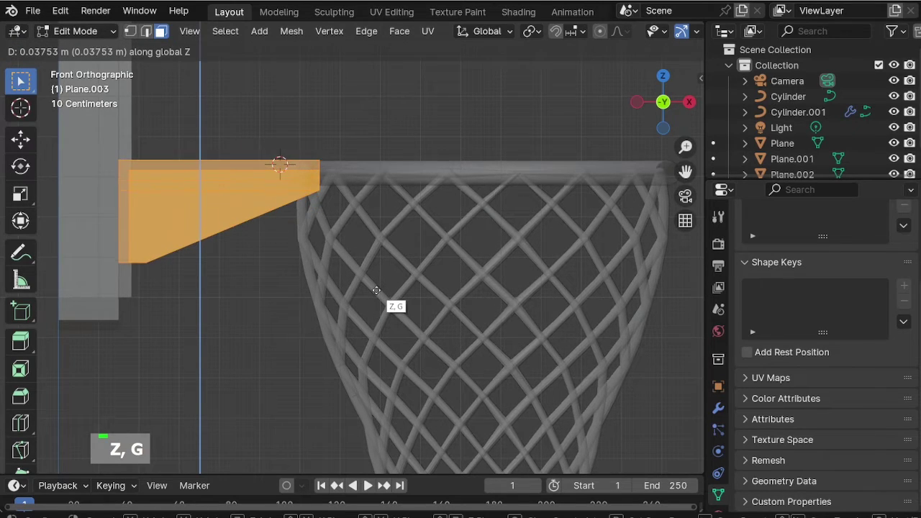
{"action": "left_click", "coordinate": [378, 289]}
{"action": "key", "text": "s"}
{"action": "key", "text": "z"}
{"action": "left_click", "coordinate": [388, 356]}
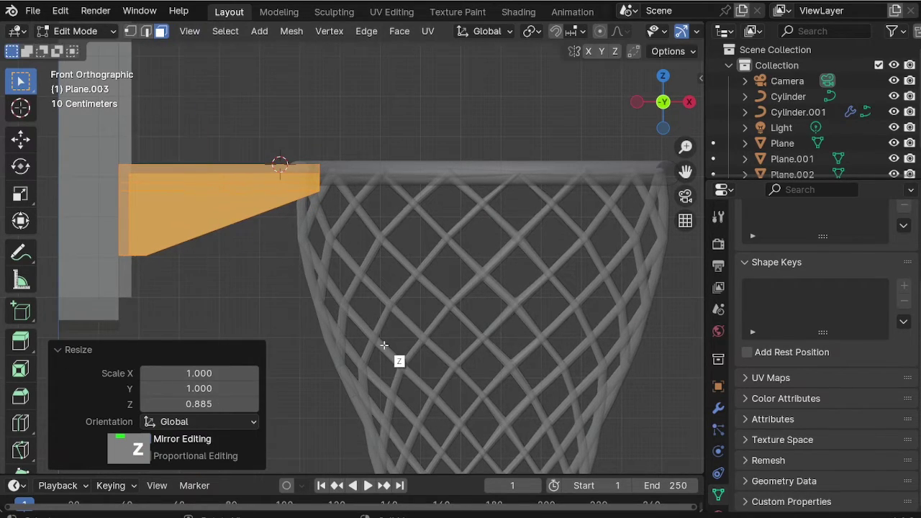
{"action": "key", "text": "g"}
{"action": "key", "text": "z"}
{"action": "left_click", "coordinate": [384, 340]}
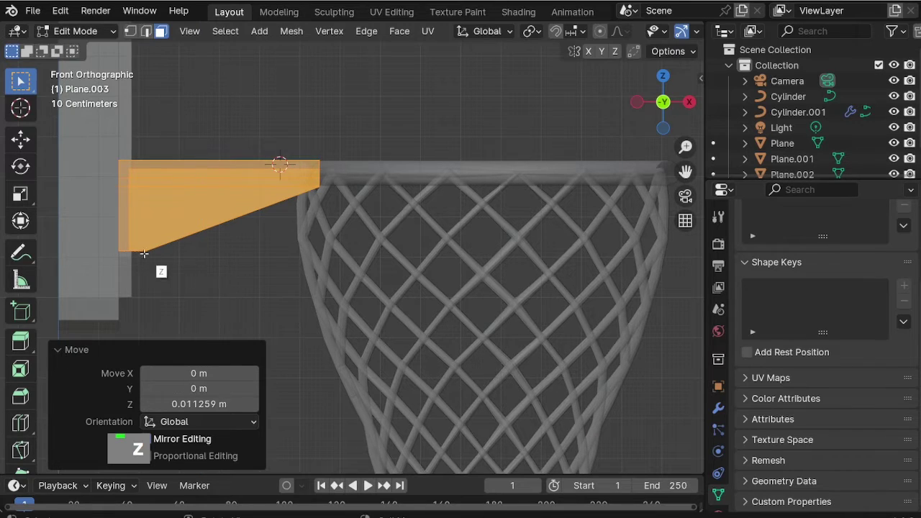
Move the bracket's bottom face about 0.12 m down along Z and return to object mode.
{"action": "left_click_drag", "start_coordinate": [173, 279], "coordinate": [174, 280]}
{"action": "key", "text": "g"}
{"action": "key", "text": "z"}
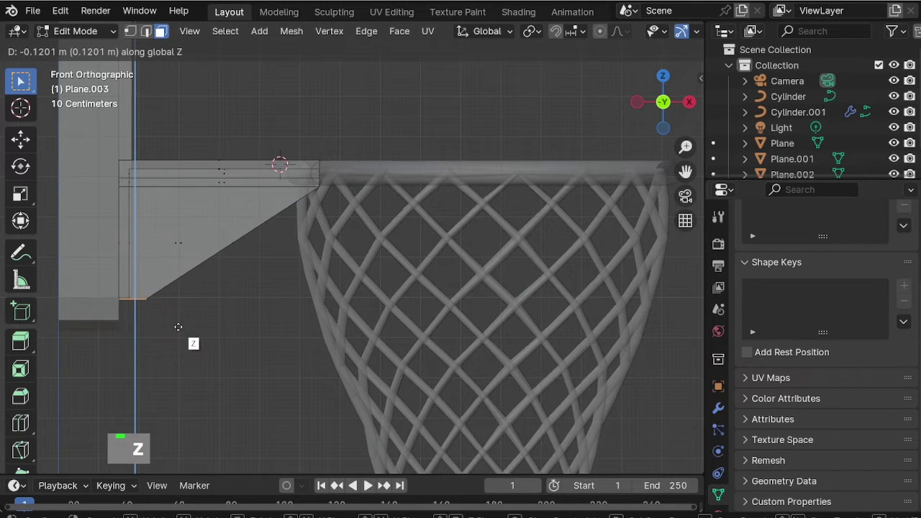
{"action": "left_click", "coordinate": [178, 327]}
{"action": "scroll", "coordinate": [261, 206], "scroll_direction": "down", "scroll_amount": 3}
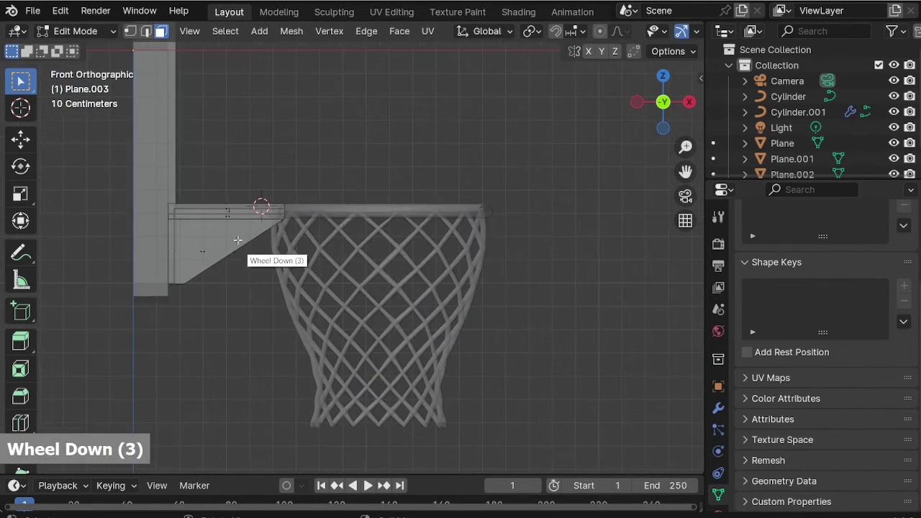
{"action": "key", "text": "Tab"}
{"action": "scroll", "coordinate": [257, 218], "scroll_direction": "down", "scroll_amount": 2}
{"action": "middle_click_drag", "start_coordinate": [257, 218], "coordinate": [350, 209]}
{"action": "left_click", "coordinate": [332, 230]}
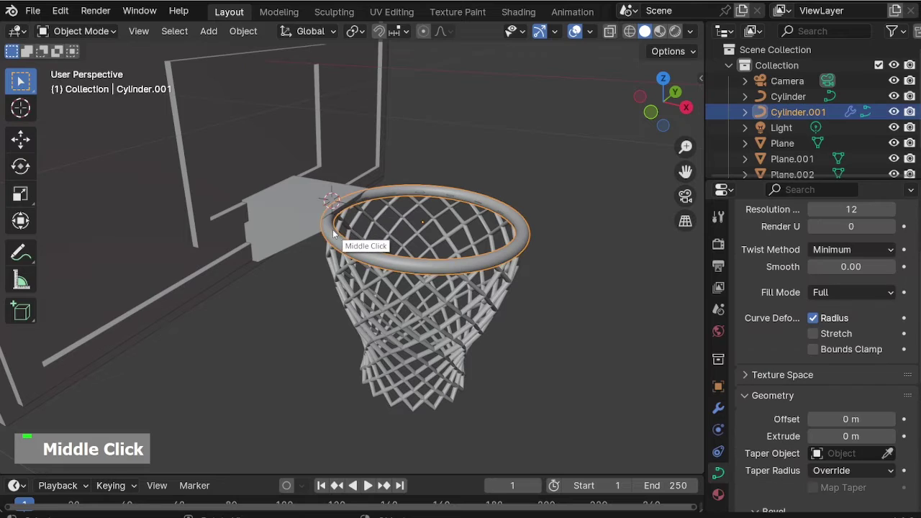
{"action": "left_click", "coordinate": [332, 230]}
{"action": "scroll", "coordinate": [335, 227], "scroll_direction": "up", "scroll_amount": 2}
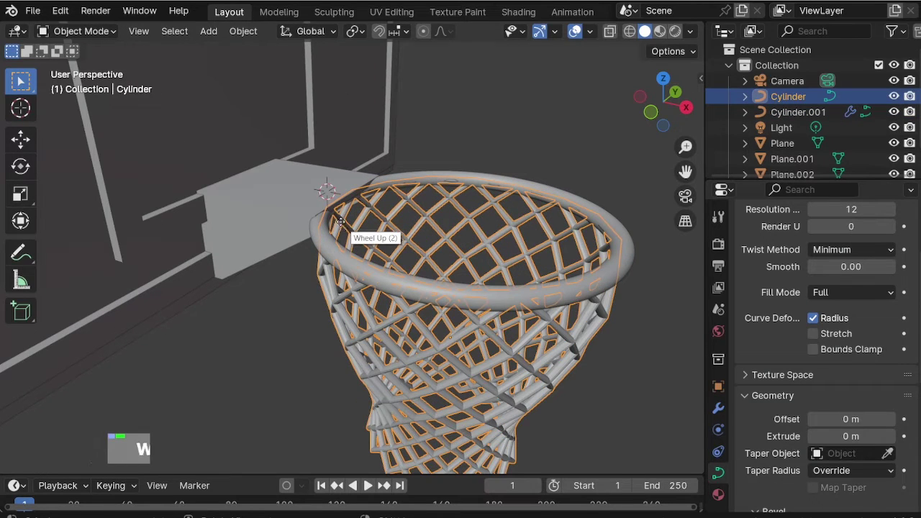
{"action": "key", "text": "g"}
{"action": "key", "text": "z"}
{"action": "key", "text": "Escape"}
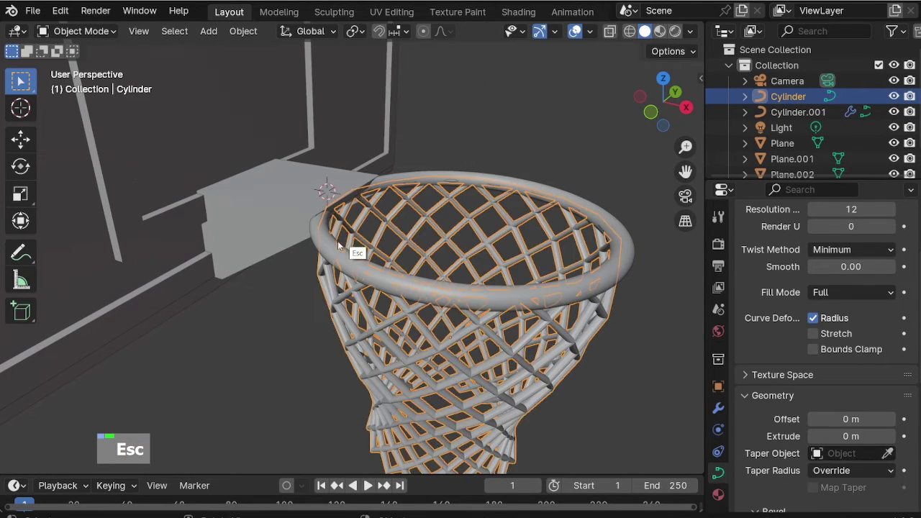
Raise the rim and net together about 0.019 m along Z.
{"action": "left_click", "coordinate": [343, 259]}
{"action": "left_click", "coordinate": [349, 241], "text": "shift"}
{"action": "key", "text": "g"}
{"action": "key", "text": "z"}
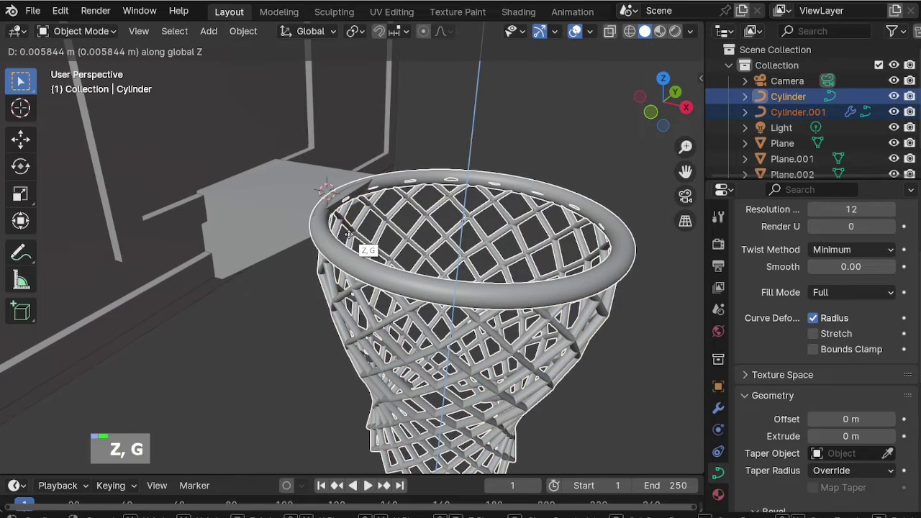
{"action": "left_click", "coordinate": [350, 236]}
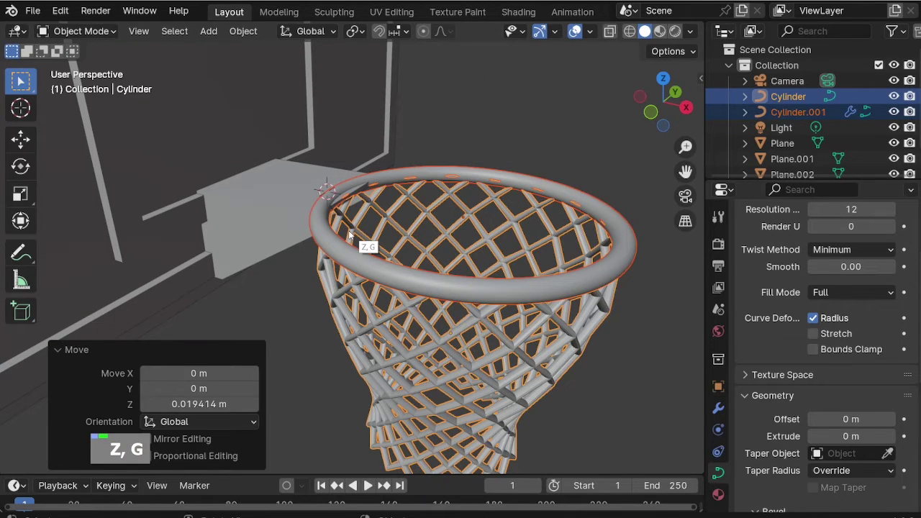
In top view, narrow the bracket's rim-side end face to about 0.779 along Y.
{"action": "left_click", "coordinate": [268, 181]}
{"action": "key", "text": "KP_7"}
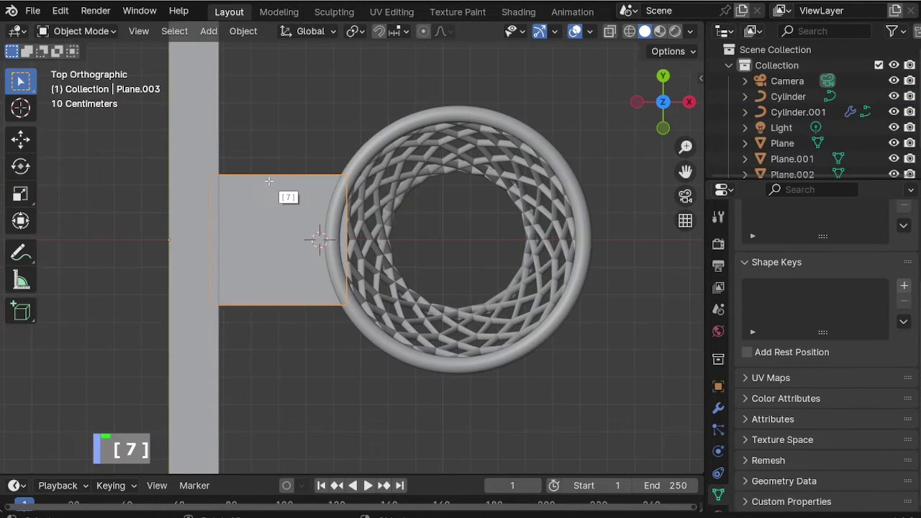
{"action": "key", "text": "Tab"}
{"action": "key", "text": "alt+z"}
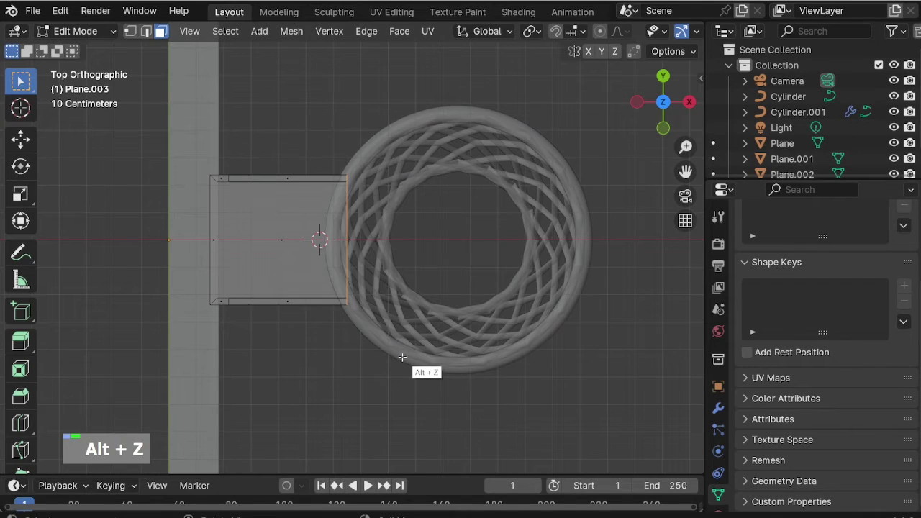
{"action": "key", "text": "s"}
{"action": "key", "text": "y"}
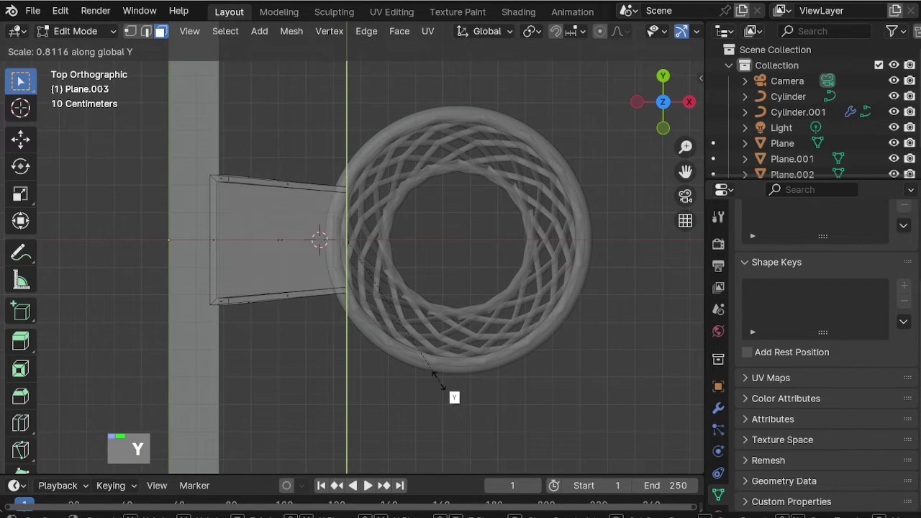
{"action": "left_click", "coordinate": [432, 369]}
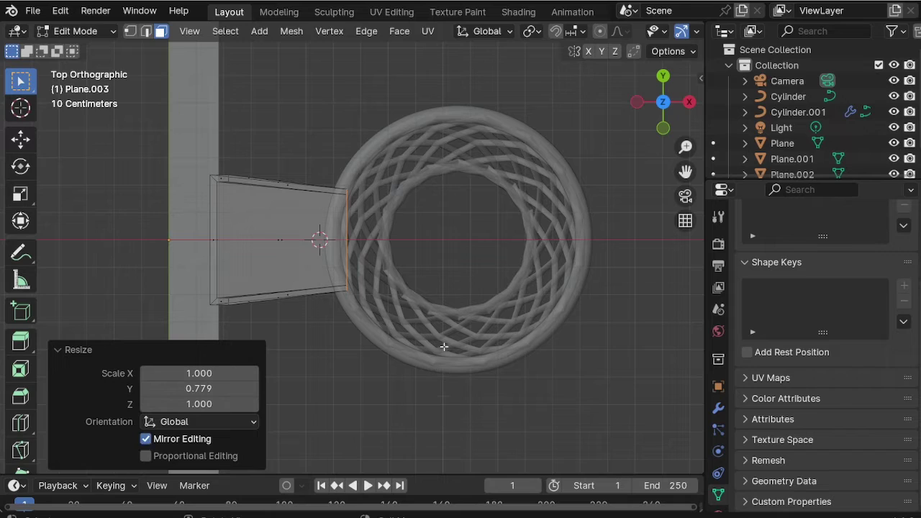
{"action": "key", "text": "Tab"}
Shift the rim and net together slightly along X, away from the backboard.
{"action": "left_click", "coordinate": [363, 184]}
{"action": "left_click", "coordinate": [363, 185], "text": "shift"}
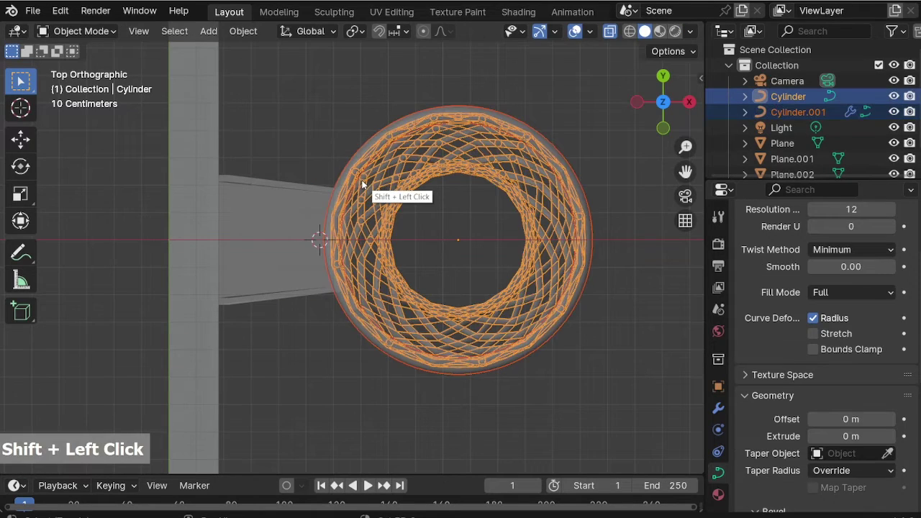
{"action": "key", "text": "g"}
{"action": "key", "text": "x"}
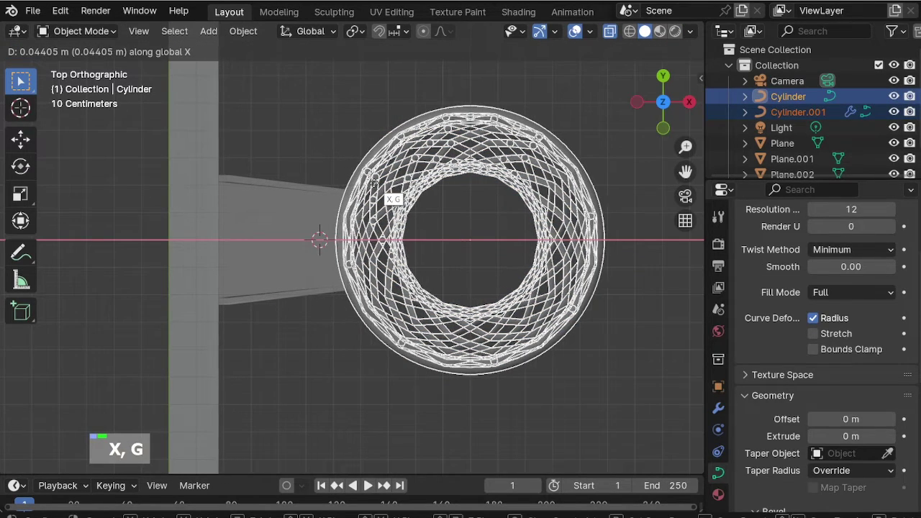
{"action": "double_click", "coordinate": [326, 120]}
Examine the assembled hoop in perspective and look through the scene's object list.
{"action": "key", "text": "Tab"}
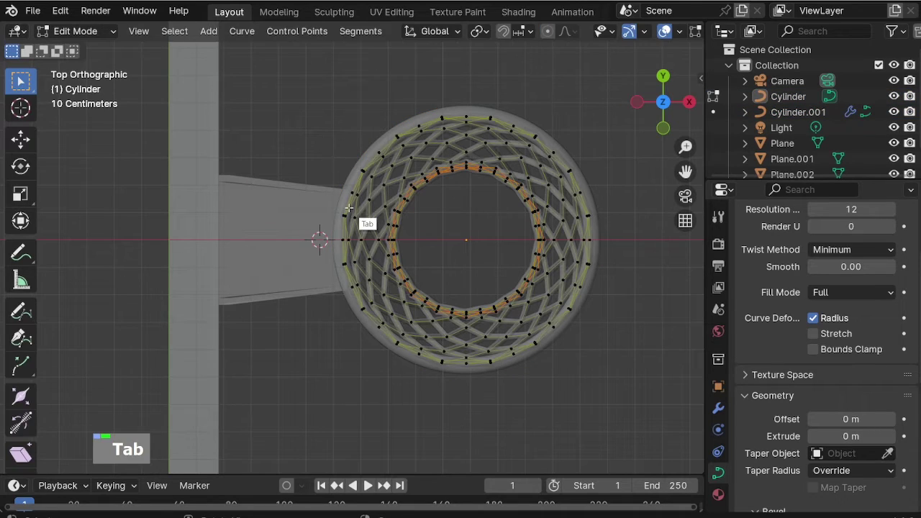
{"action": "key", "text": "Tab"}
{"action": "middle_click_drag", "start_coordinate": [352, 216], "coordinate": [401, 255]}
{"action": "scroll", "coordinate": [367, 187], "scroll_direction": "down", "scroll_amount": 3}
{"action": "scroll", "coordinate": [368, 186], "scroll_direction": "down", "scroll_amount": 5}
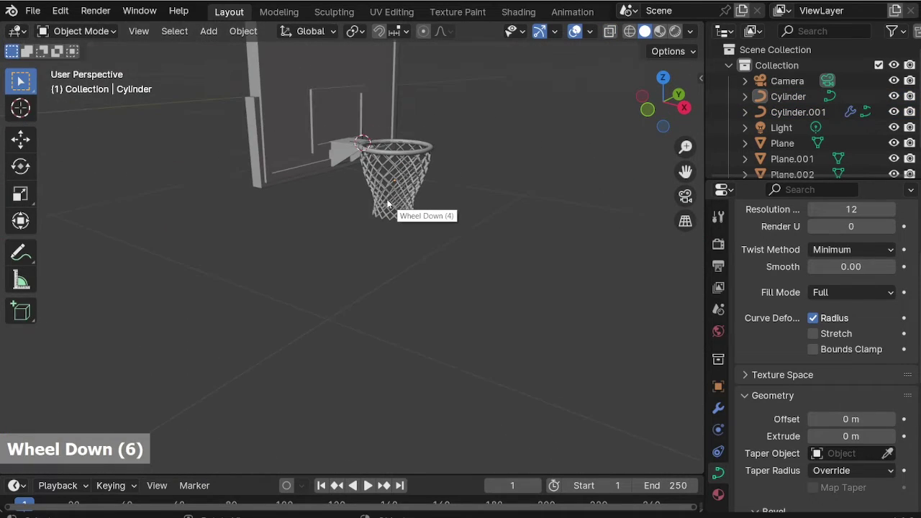
{"action": "middle_click_drag", "start_coordinate": [391, 206], "coordinate": [410, 251], "text": "shift"}
{"action": "scroll", "coordinate": [489, 230], "scroll_direction": "up", "scroll_amount": 2}
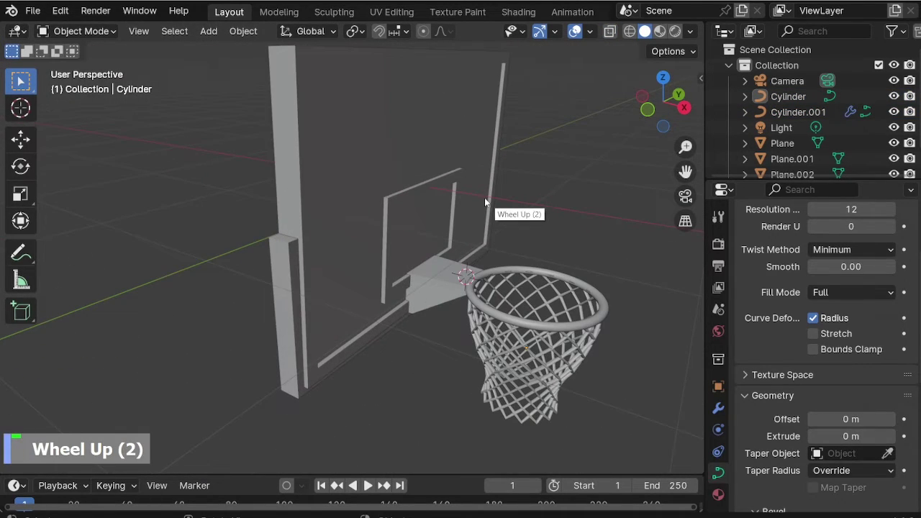
{"action": "left_click", "coordinate": [796, 112]}
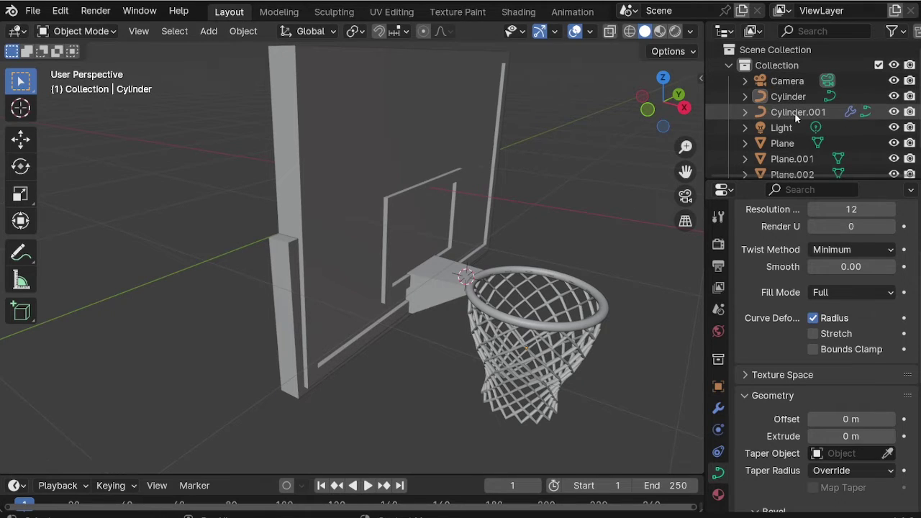
{"action": "scroll", "coordinate": [457, 183], "scroll_direction": "down", "scroll_amount": 1}
Delete the lower faces of Plane.002 where the bracket meets the backboard, keeping only the uppermost strip.
{"action": "left_click", "coordinate": [399, 281]}
{"action": "scroll", "coordinate": [404, 286], "scroll_direction": "up", "scroll_amount": 5}
{"action": "key", "text": "Tab"}
{"action": "scroll", "coordinate": [380, 276], "scroll_direction": "up", "scroll_amount": 4}
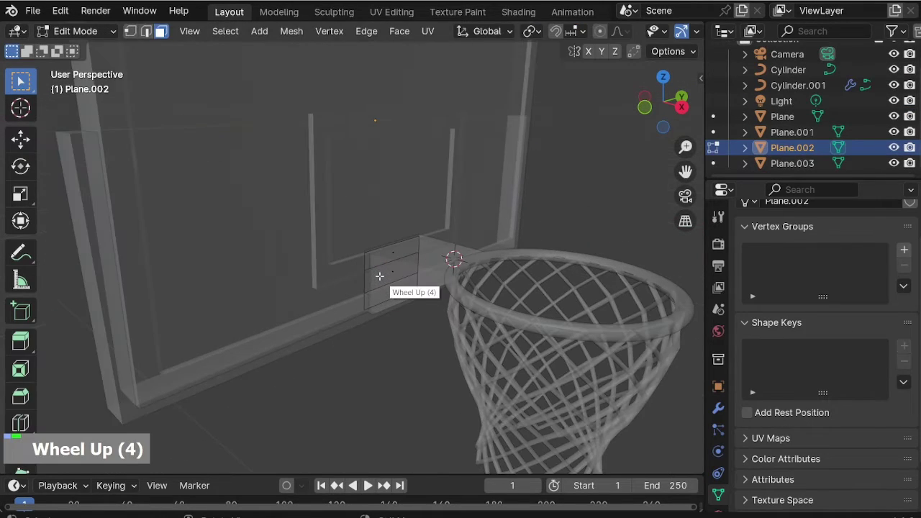
{"action": "scroll", "coordinate": [379, 273], "scroll_direction": "up", "scroll_amount": 3}
{"action": "left_click_drag", "start_coordinate": [444, 329], "coordinate": [340, 252]}
{"action": "key", "text": "x"}
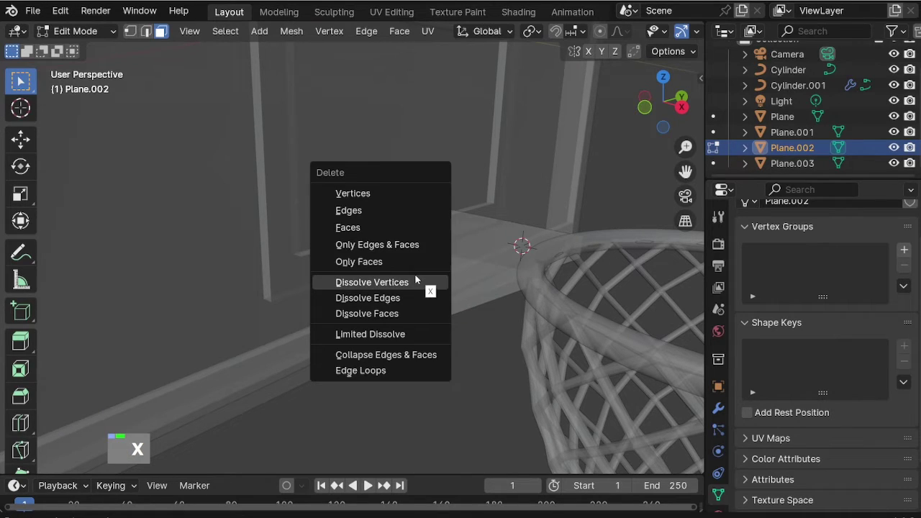
{"action": "left_click", "coordinate": [429, 232]}
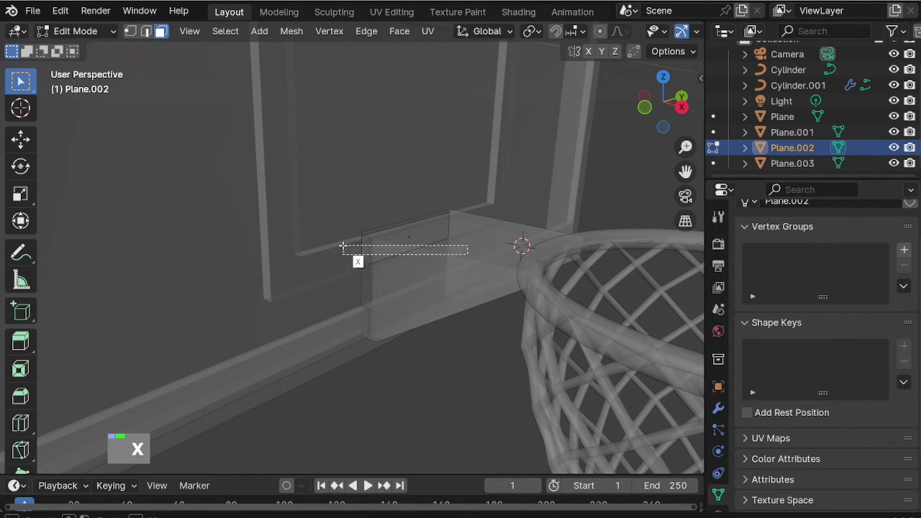
In right view, delete the lower edge and both side edges of the remaining strip, keeping only its upper edge.
{"action": "middle_click_drag", "start_coordinate": [342, 247], "coordinate": [369, 241]}
{"action": "key", "text": "KP_3"}
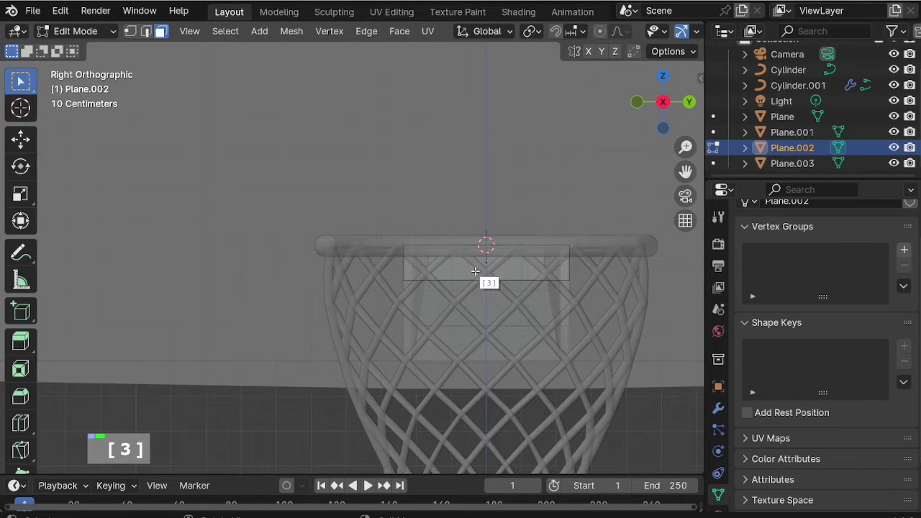
{"action": "key", "text": "2"}
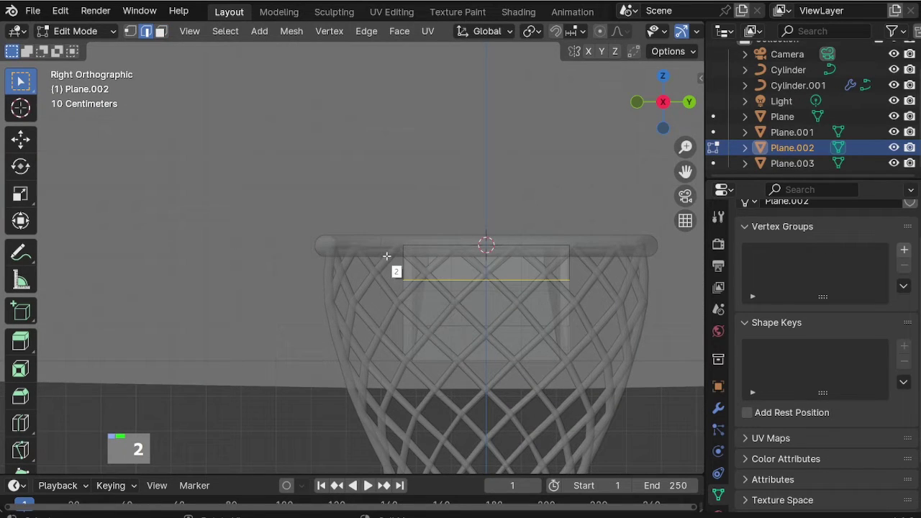
{"action": "left_click", "coordinate": [403, 258], "text": "shift"}
{"action": "left_click", "coordinate": [563, 260], "text": "shift"}
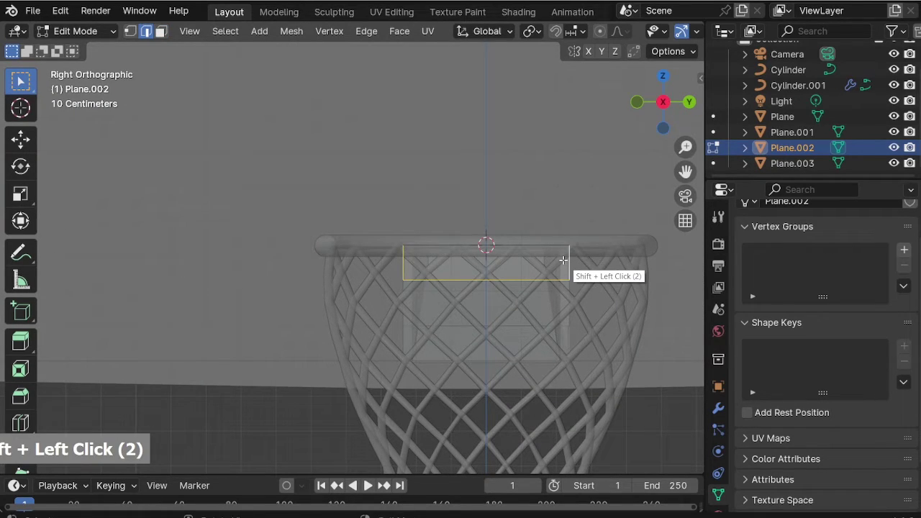
{"action": "key", "text": "x"}
{"action": "left_click", "coordinate": [539, 245]}
{"action": "middle_click_drag", "start_coordinate": [547, 261], "coordinate": [263, 113]}
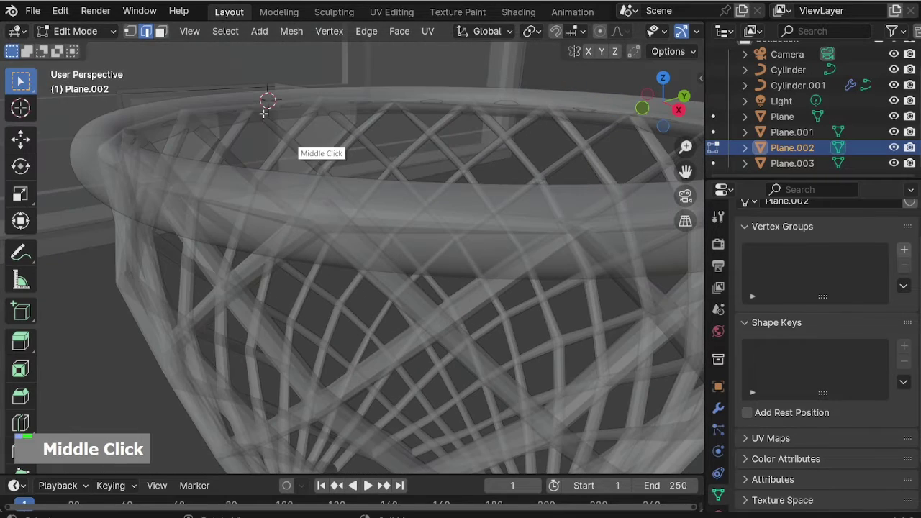
In front view, extrude the remaining edge about 1.726 m along negative X, out behind the backboard.
{"action": "scroll", "coordinate": [548, 313], "scroll_direction": "down", "scroll_amount": 9}
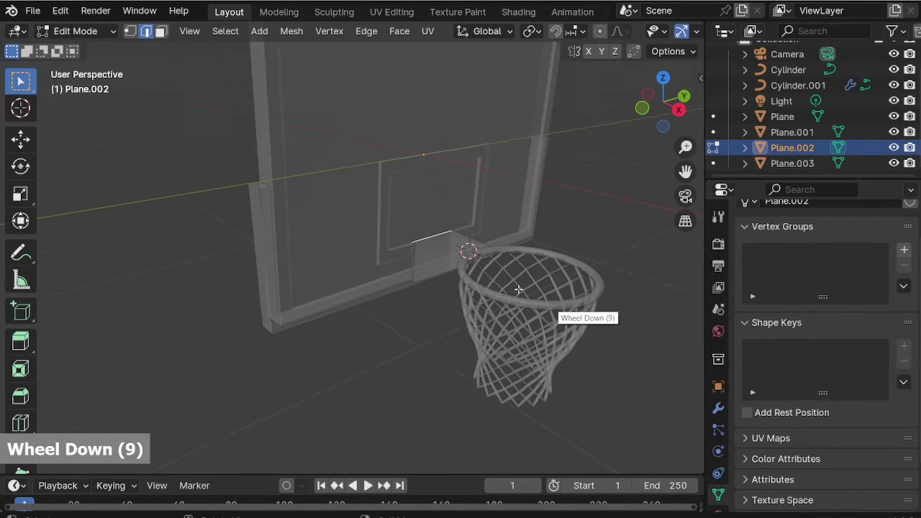
{"action": "scroll", "coordinate": [223, 247], "scroll_direction": "up", "scroll_amount": 2}
{"action": "key", "text": "KP_1"}
{"action": "scroll", "coordinate": [535, 269], "scroll_direction": "down", "scroll_amount": 5}
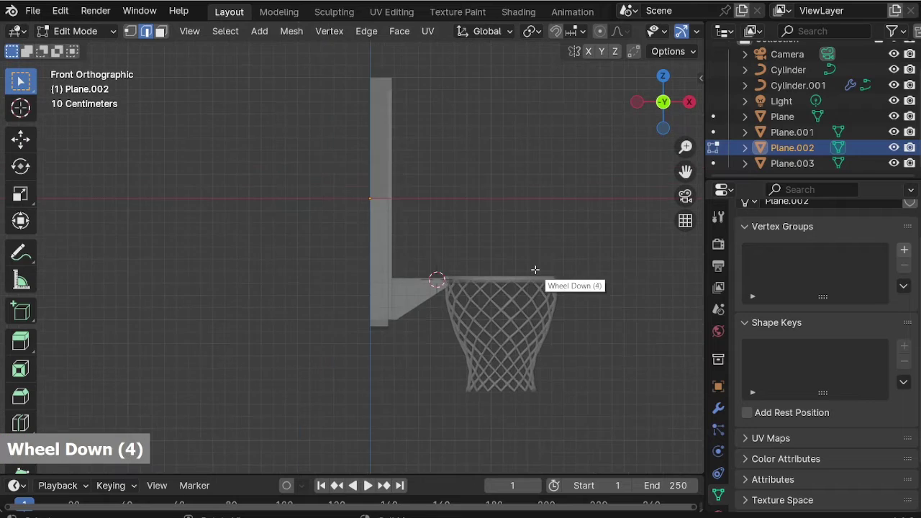
{"action": "middle_click_drag", "start_coordinate": [274, 273], "coordinate": [344, 264], "text": "shift"}
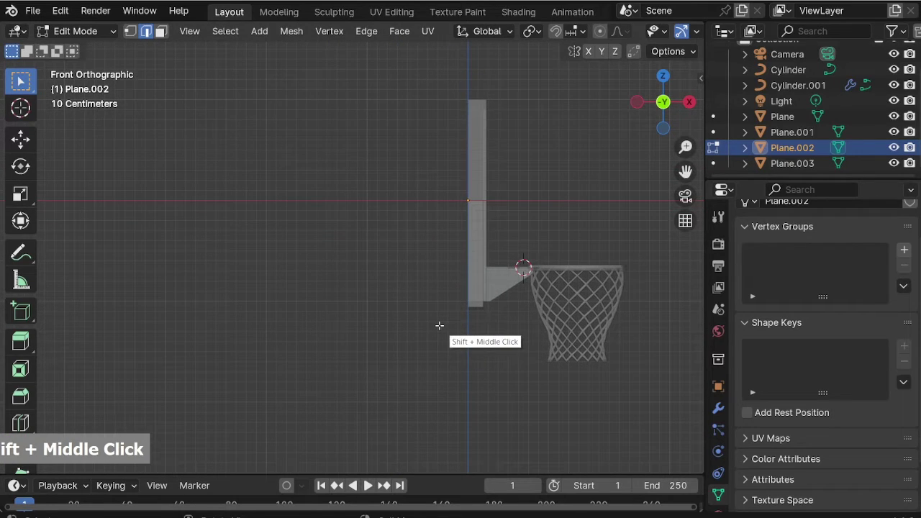
{"action": "key", "text": "e"}
{"action": "key", "text": "x"}
{"action": "left_click", "coordinate": [267, 344]}
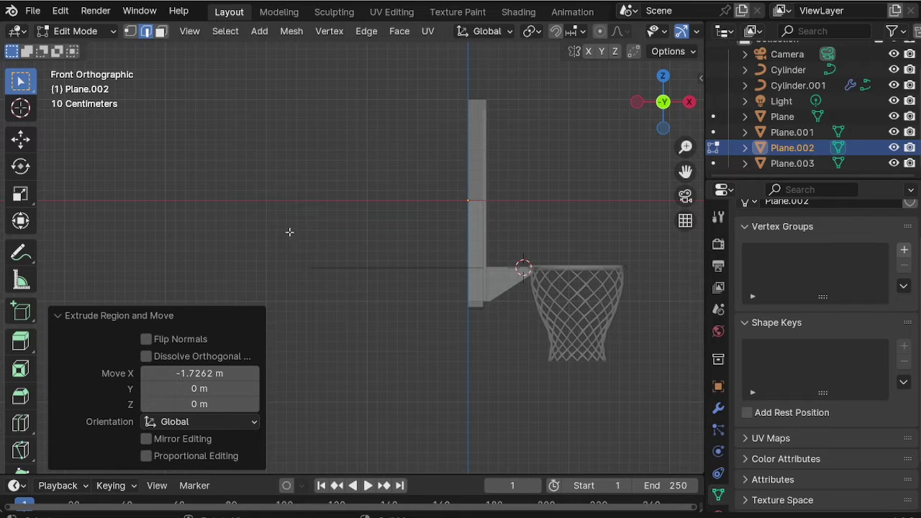
Extrude the outer end edge of the horizontal support strip downward along Z by about 2.63 m.
{"action": "left_click", "coordinate": [333, 304]}
{"action": "middle_click_drag", "start_coordinate": [331, 273], "coordinate": [298, 305]}
{"action": "key", "text": "e"}
{"action": "key", "text": "z"}
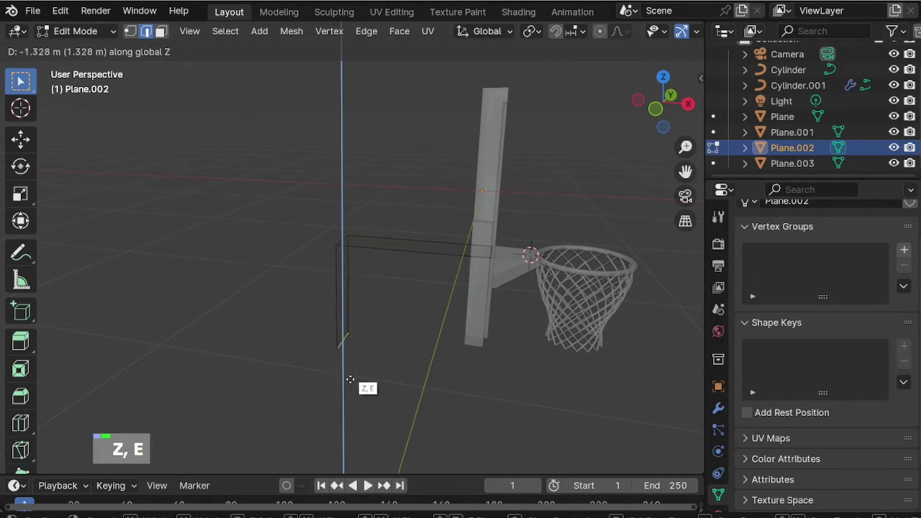
{"action": "left_click", "coordinate": [357, 460]}
Move the vertical support strip farther behind the backboard along the X axis.
{"action": "key", "text": "KP_1"}
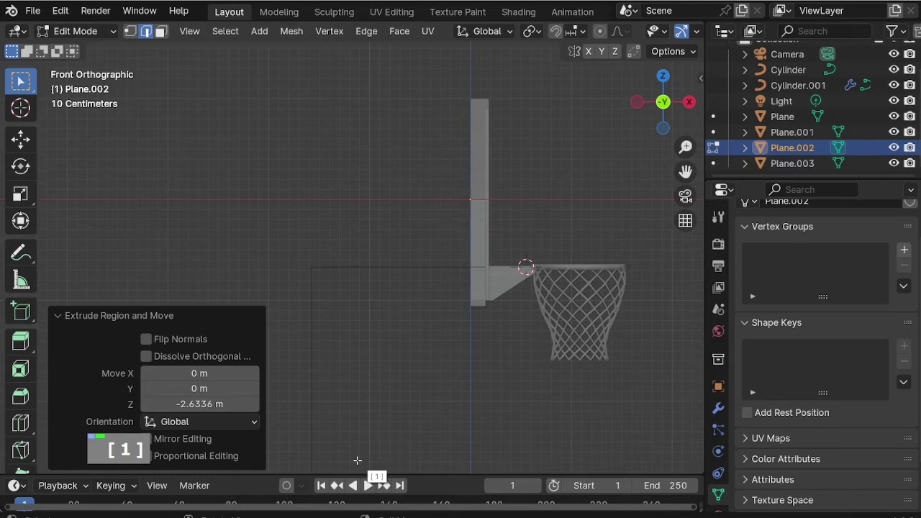
{"action": "scroll", "coordinate": [463, 219], "scroll_direction": "down", "scroll_amount": 5}
{"action": "left_click_drag", "start_coordinate": [405, 179], "coordinate": [464, 321]}
{"action": "key", "text": "g"}
{"action": "key", "text": "x"}
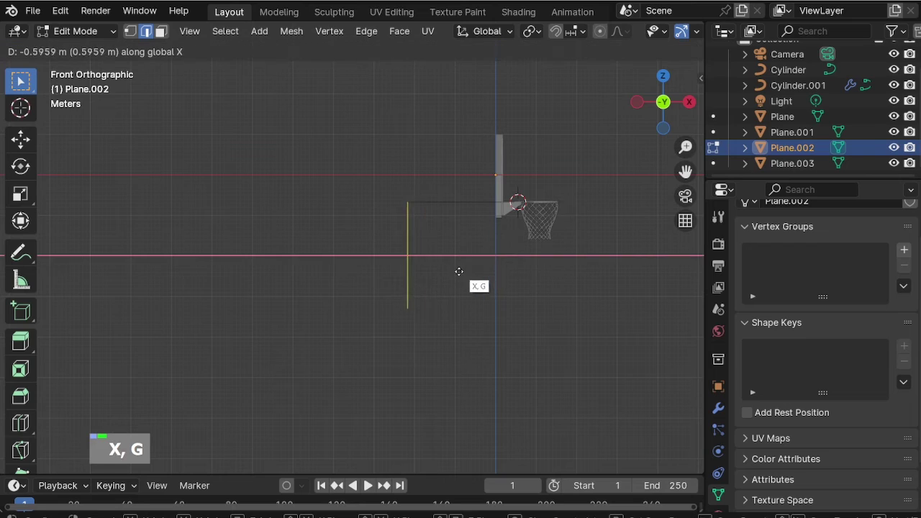
{"action": "left_click", "coordinate": [466, 277]}
Lengthen the vertical strip by lowering its bottom edge along Z in three moves of about 0.74 m, 1.27 m and 0.4 m.
{"action": "key", "text": "g"}
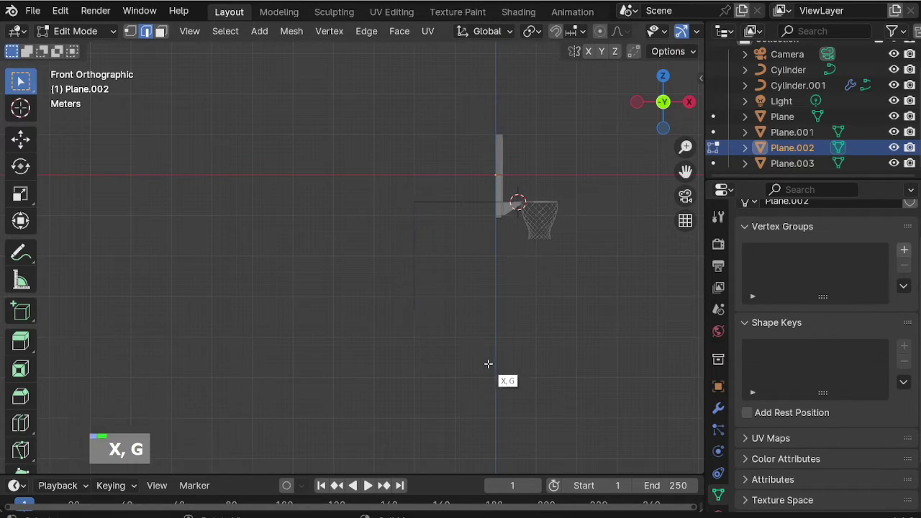
{"action": "key", "text": "z"}
{"action": "left_click", "coordinate": [487, 390]}
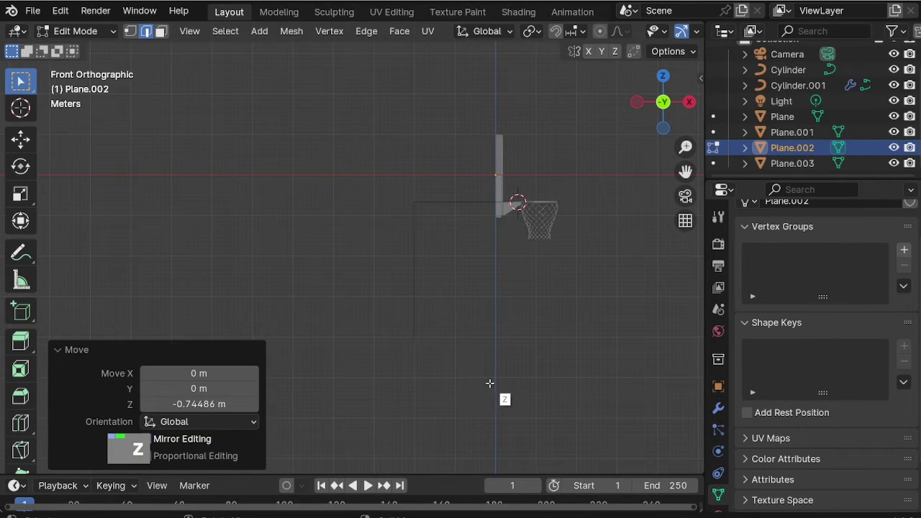
{"action": "left_click_drag", "start_coordinate": [367, 295], "coordinate": [460, 387]}
{"action": "key", "text": "g"}
{"action": "key", "text": "z"}
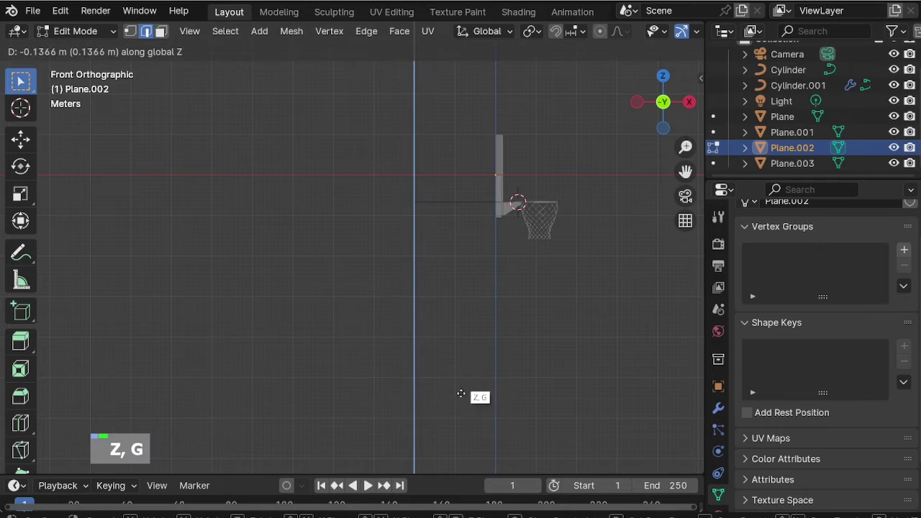
{"action": "left_click", "coordinate": [461, 429]}
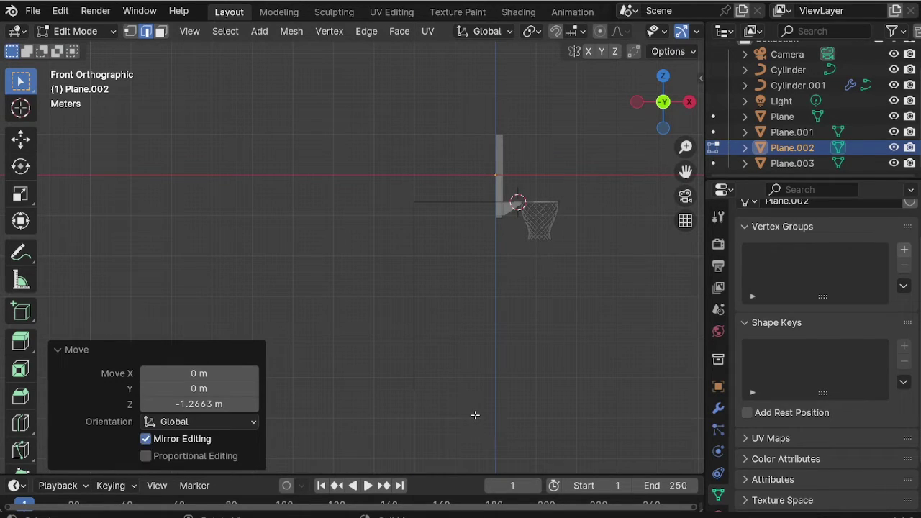
{"action": "scroll", "coordinate": [401, 372], "scroll_direction": "up", "scroll_amount": 3}
{"action": "left_click_drag", "start_coordinate": [374, 354], "coordinate": [413, 410]}
{"action": "key", "text": "g"}
{"action": "key", "text": "z"}
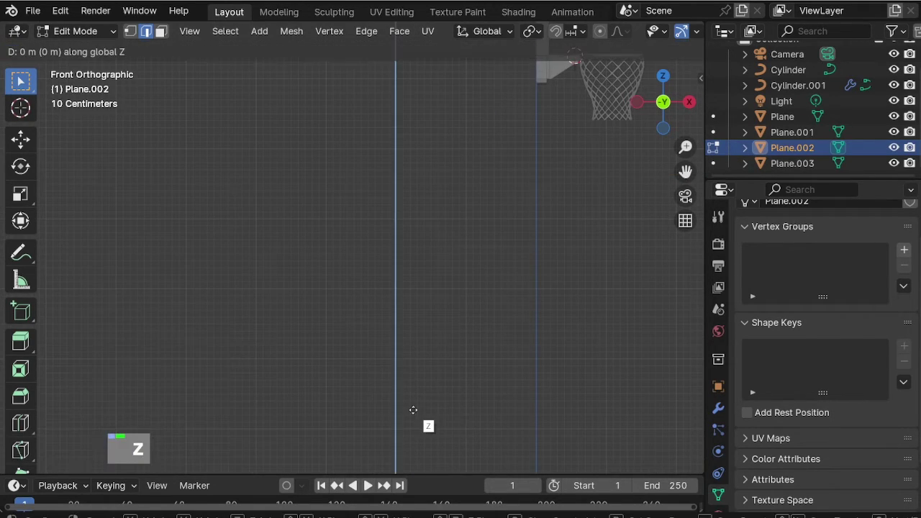
{"action": "left_click", "coordinate": [418, 436]}
Bevel the corner edge between the horizontal and vertical strips with a 1.02 m width and one segment.
{"action": "middle_click_drag", "start_coordinate": [453, 366], "coordinate": [391, 374]}
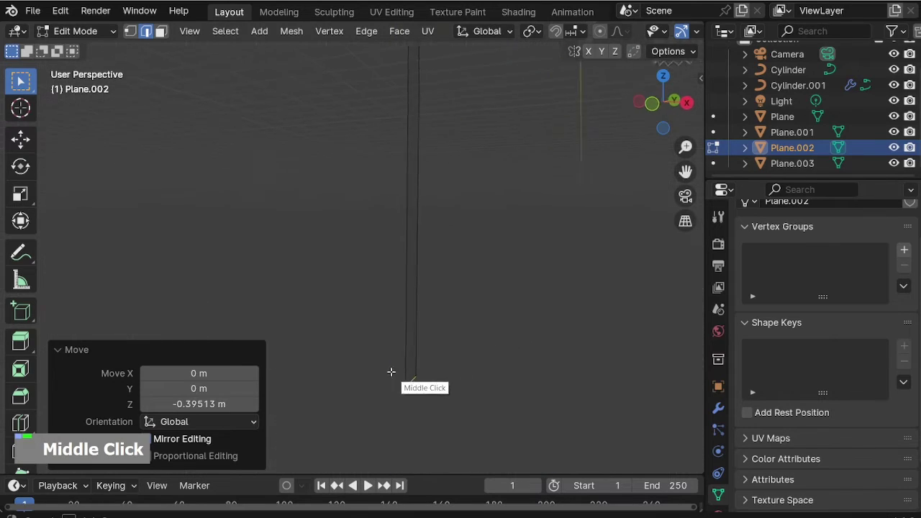
{"action": "scroll", "coordinate": [400, 327], "scroll_direction": "down", "scroll_amount": 4}
{"action": "scroll", "coordinate": [399, 327], "scroll_direction": "up", "scroll_amount": 2}
{"action": "key", "text": "alt+z"}
{"action": "middle_click_drag", "start_coordinate": [416, 247], "coordinate": [401, 175]}
{"action": "scroll", "coordinate": [405, 173], "scroll_direction": "up", "scroll_amount": 2}
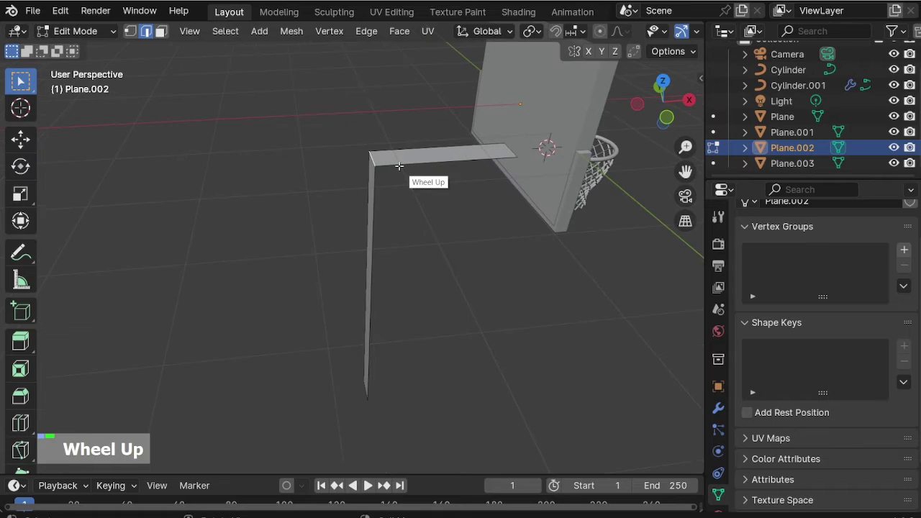
{"action": "key", "text": "KP_1"}
{"action": "key", "text": "ctrl+b"}
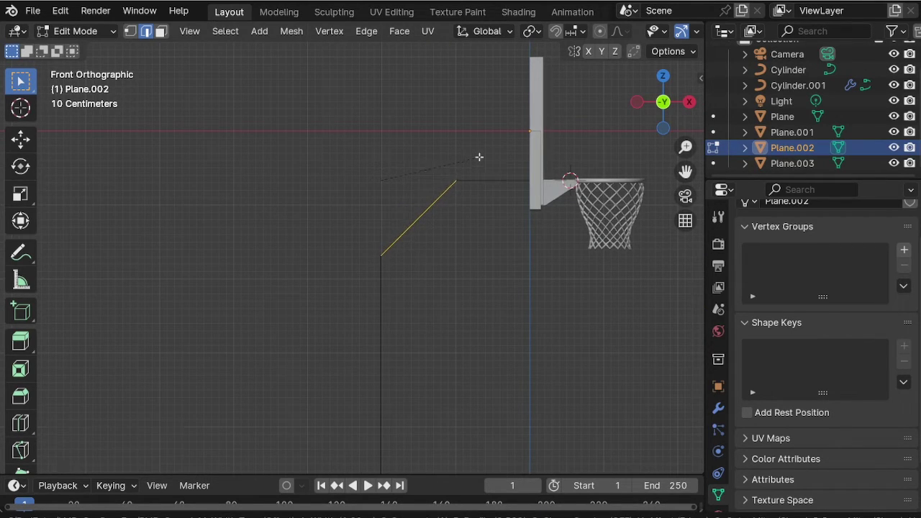
{"action": "left_click", "coordinate": [480, 156]}
Extrude the whole bent strip along its face normals by about 0.34 m to form a solid pole.
{"action": "scroll", "coordinate": [403, 177], "scroll_direction": "down", "scroll_amount": 4}
{"action": "middle_click_drag", "start_coordinate": [403, 177], "coordinate": [335, 159]}
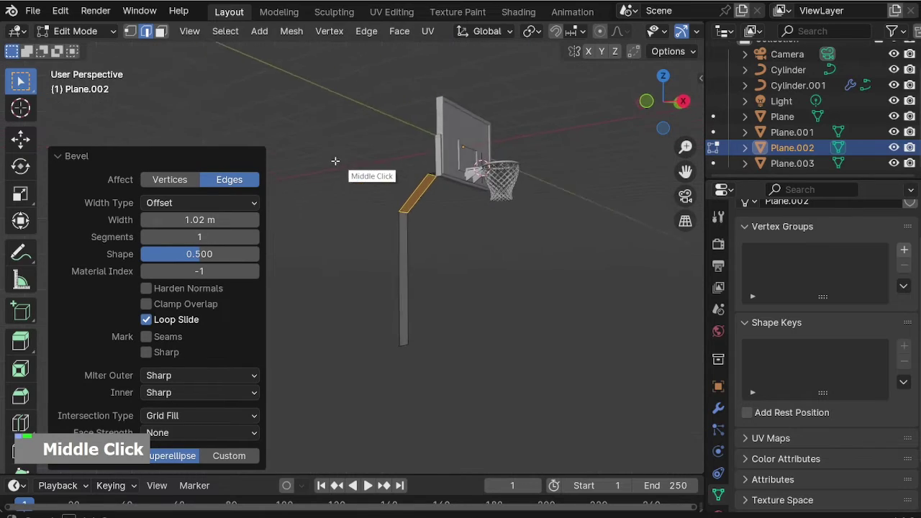
{"action": "scroll", "coordinate": [400, 198], "scroll_direction": "up", "scroll_amount": 2}
{"action": "scroll", "coordinate": [448, 214], "scroll_direction": "up", "scroll_amount": 1}
{"action": "left_click", "coordinate": [448, 215], "text": "alt"}
{"action": "key", "text": "alt+e"}
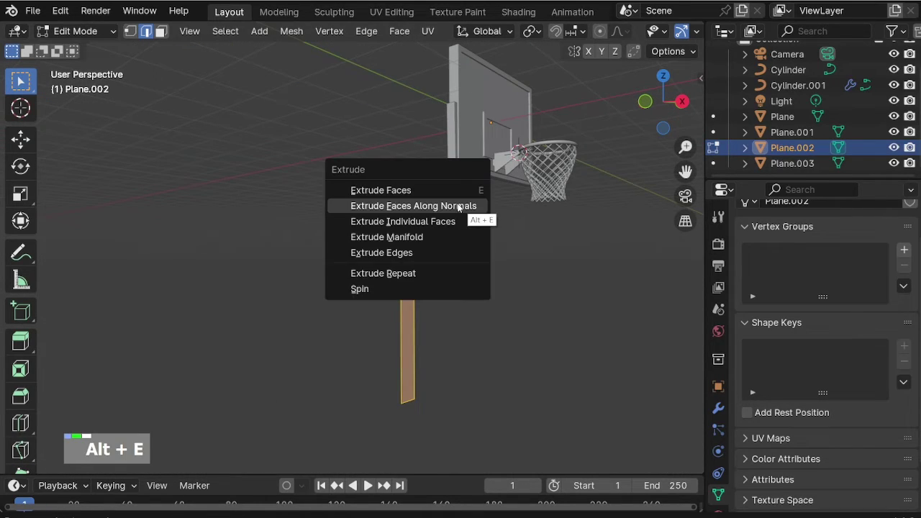
{"action": "left_click", "coordinate": [458, 207]}
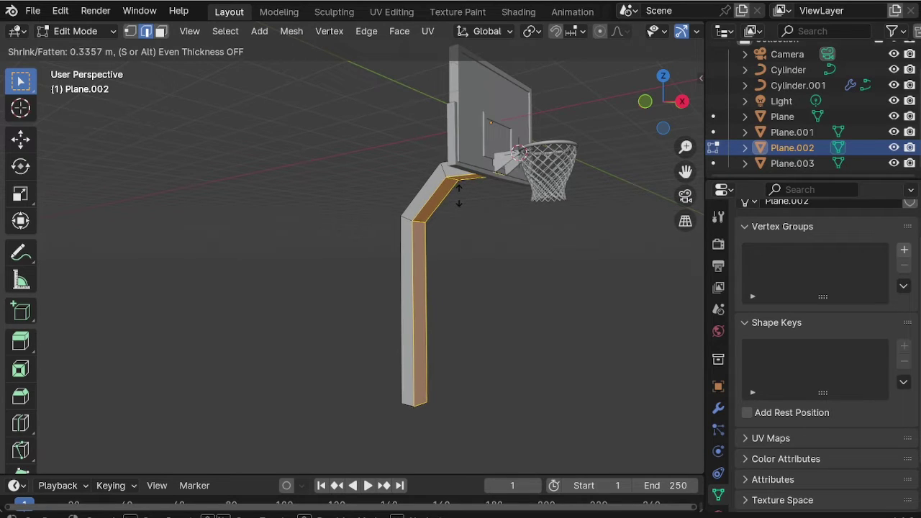
Extrude the pole's bottom face in place and scale it up uniformly by about 2.65.
{"action": "middle_click_drag", "start_coordinate": [458, 196], "coordinate": [402, 272]}
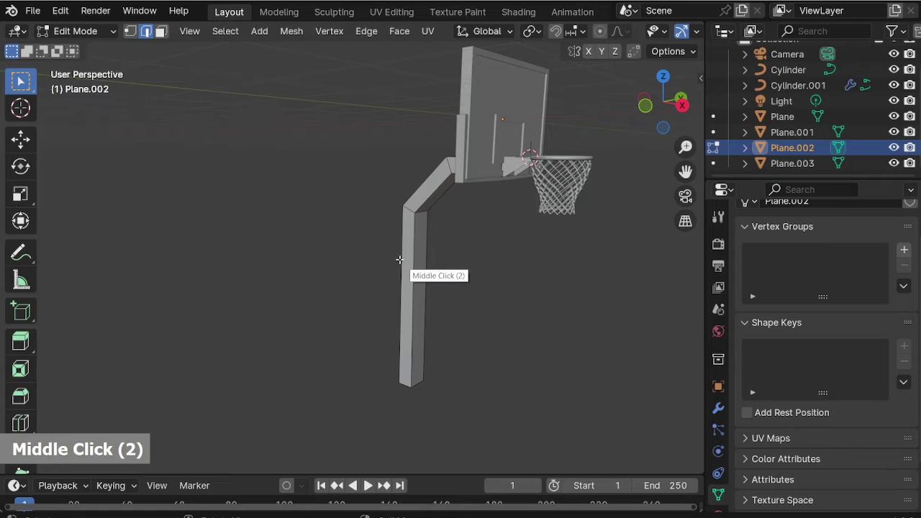
{"action": "scroll", "coordinate": [401, 409], "scroll_direction": "up", "scroll_amount": 4}
{"action": "middle_click_drag", "start_coordinate": [401, 409], "coordinate": [443, 193]}
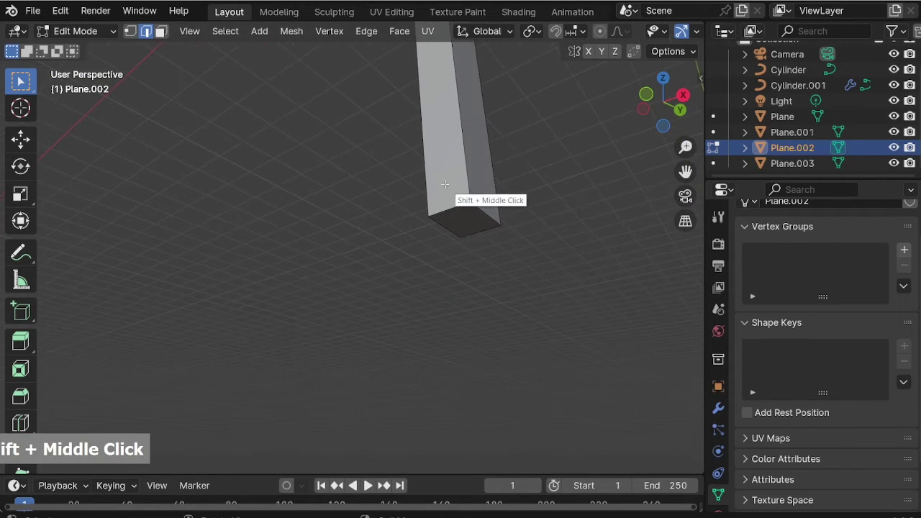
{"action": "key", "text": "3"}
{"action": "key", "text": "s"}
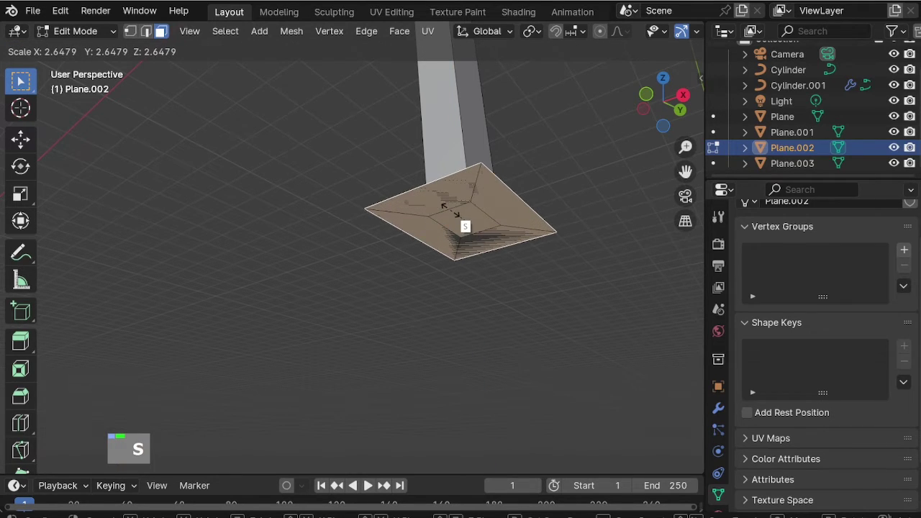
{"action": "left_click", "coordinate": [465, 225]}
Extrude the enlarged bottom face downward by about 0.22 m to give the base thickness.
{"action": "middle_click_drag", "start_coordinate": [465, 224], "coordinate": [464, 259]}
{"action": "key", "text": "e"}
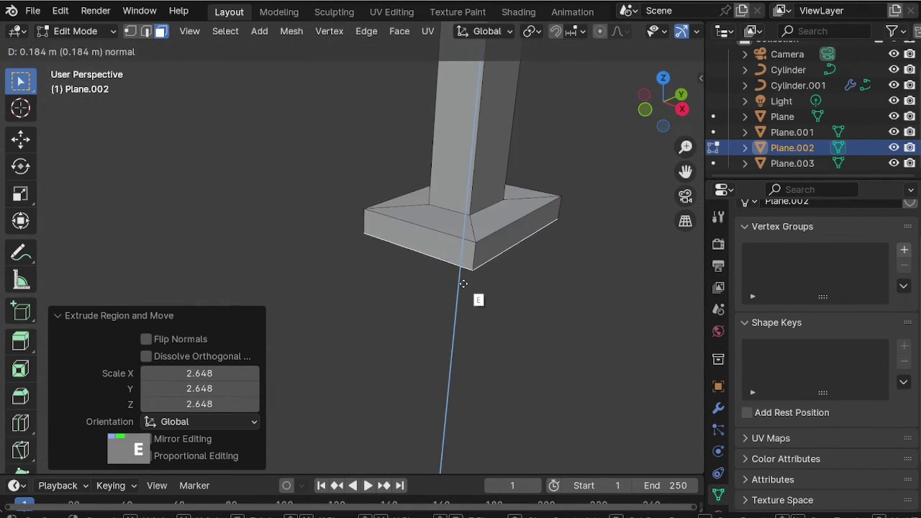
{"action": "left_click", "coordinate": [465, 288]}
Add two centred loop cuts around the base's sides and scale them apart along Z by about 2.31.
{"action": "scroll", "coordinate": [403, 290], "scroll_direction": "down", "scroll_amount": 4}
{"action": "scroll", "coordinate": [403, 290], "scroll_direction": "up", "scroll_amount": 5}
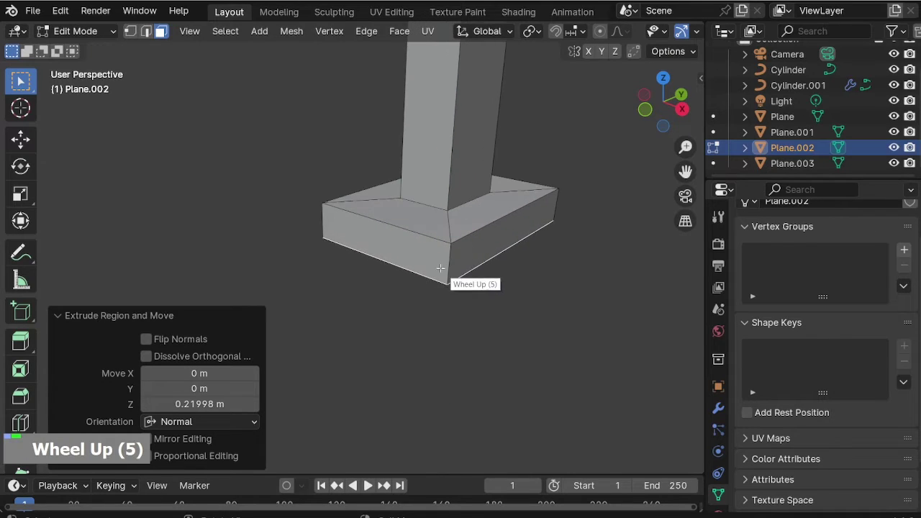
{"action": "key", "text": "ctrl+r"}
{"action": "scroll", "coordinate": [454, 267], "scroll_direction": "up", "scroll_amount": 1}
{"action": "right_click", "coordinate": [446, 257]}
{"action": "key", "text": "s"}
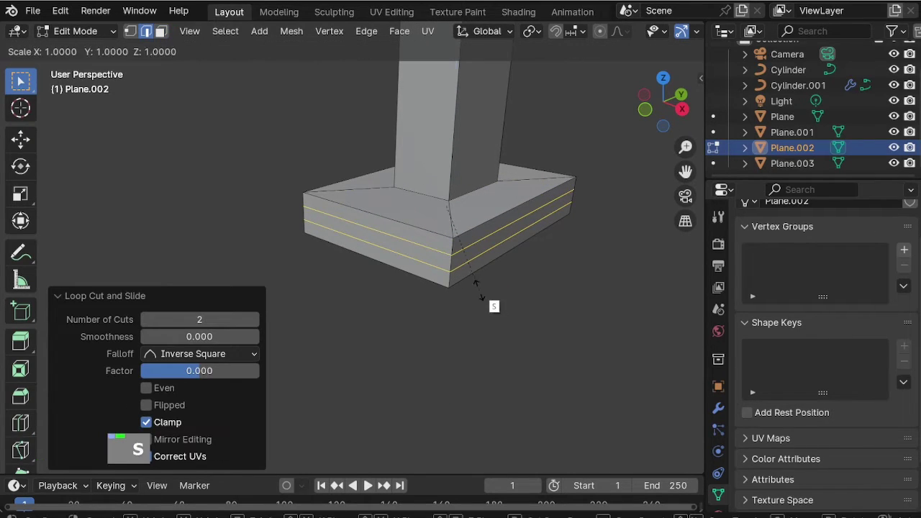
{"action": "key", "text": "z"}
{"action": "left_click", "coordinate": [421, 210]}
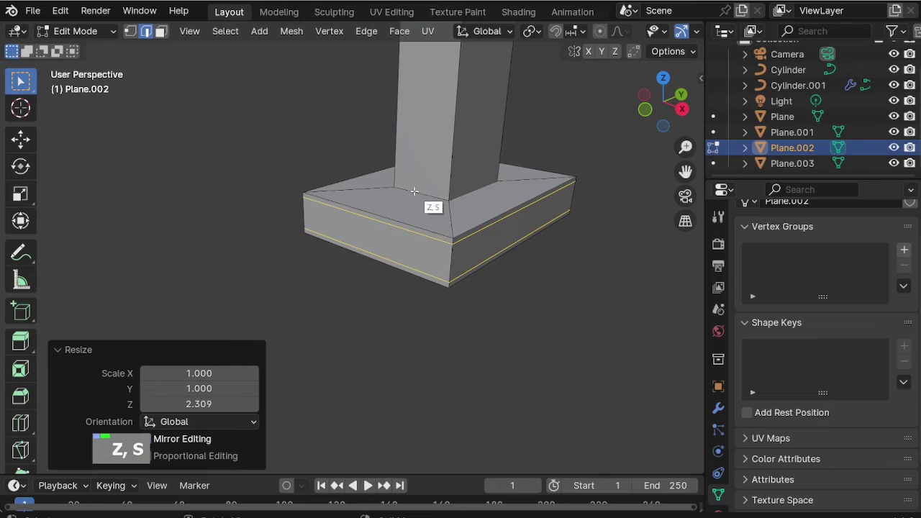
Raise the edge loop where the pole meets the base along Z to slope the base's top.
{"action": "left_click", "coordinate": [415, 191], "text": "alt"}
{"action": "key", "text": "g"}
{"action": "key", "text": "z"}
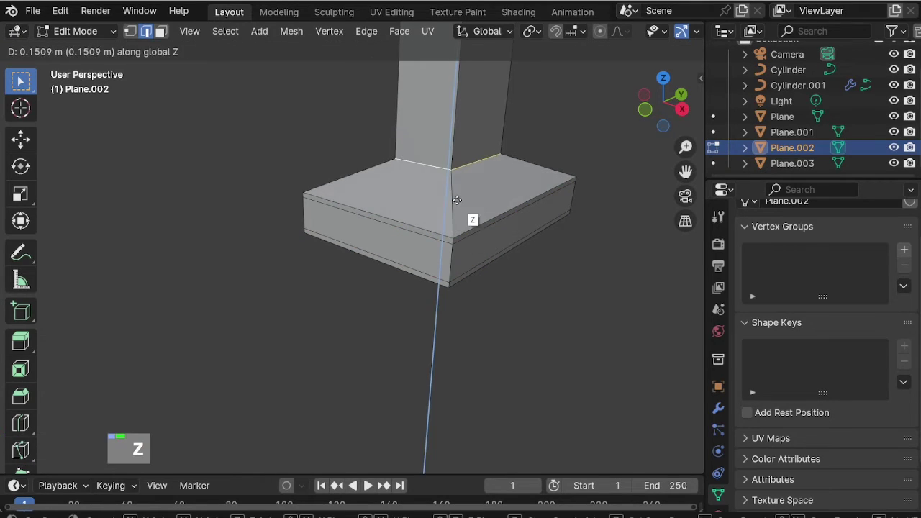
{"action": "left_click", "coordinate": [457, 192]}
Examine the pole and its sloped base in Object Mode from several distances and angles.
{"action": "key", "text": "Tab"}
{"action": "scroll", "coordinate": [443, 226], "scroll_direction": "down", "scroll_amount": 6}
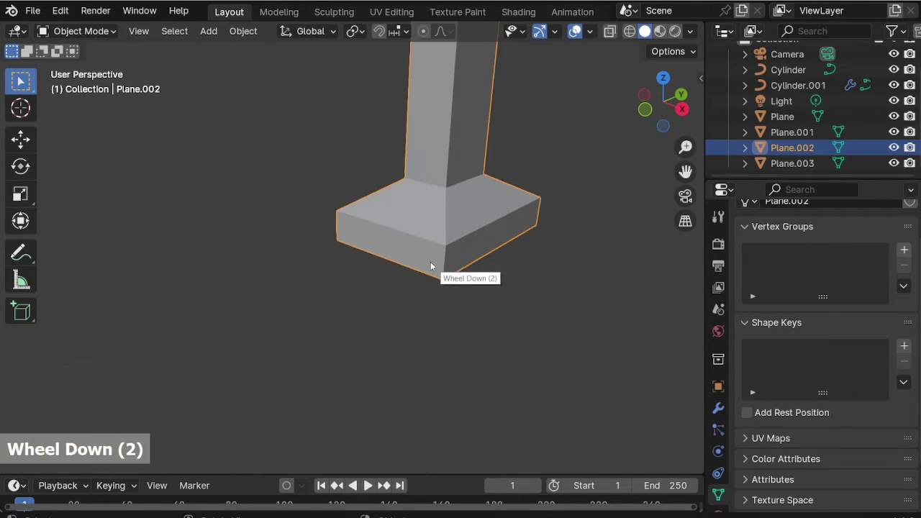
{"action": "scroll", "coordinate": [439, 229], "scroll_direction": "up", "scroll_amount": 4}
{"action": "middle_click_drag", "start_coordinate": [430, 288], "coordinate": [453, 259]}
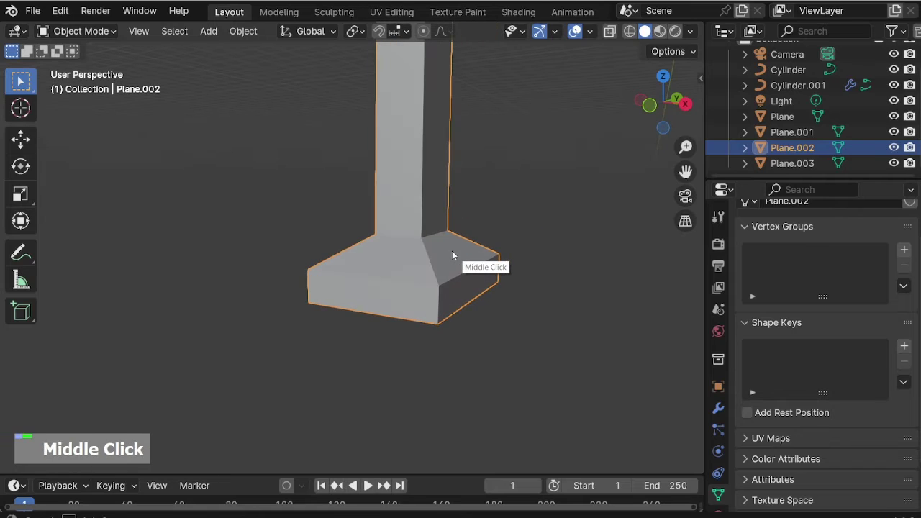
{"action": "scroll", "coordinate": [364, 336], "scroll_direction": "down", "scroll_amount": 11}
{"action": "scroll", "coordinate": [413, 291], "scroll_direction": "up", "scroll_amount": 3}
{"action": "mouse_move", "coordinate": [414, 291]}
{"action": "middle_mouse_down"}
{"action": "mouse_move", "coordinate": [364, 304]}
{"action": "mouse_move", "coordinate": [380, 324]}
{"action": "mouse_move", "coordinate": [424, 304]}
{"action": "mouse_move", "coordinate": [405, 300]}
{"action": "middle_mouse_up"}
{"action": "scroll", "coordinate": [417, 305], "scroll_direction": "up", "scroll_amount": 2}
Move the bent section, vertical pole and base about 1.02 m farther from the backboard along negative X, and return to Object Mode.
{"action": "left_click", "coordinate": [407, 311]}
{"action": "key", "text": "KP_1"}
{"action": "scroll", "coordinate": [457, 189], "scroll_direction": "down", "scroll_amount": 3}
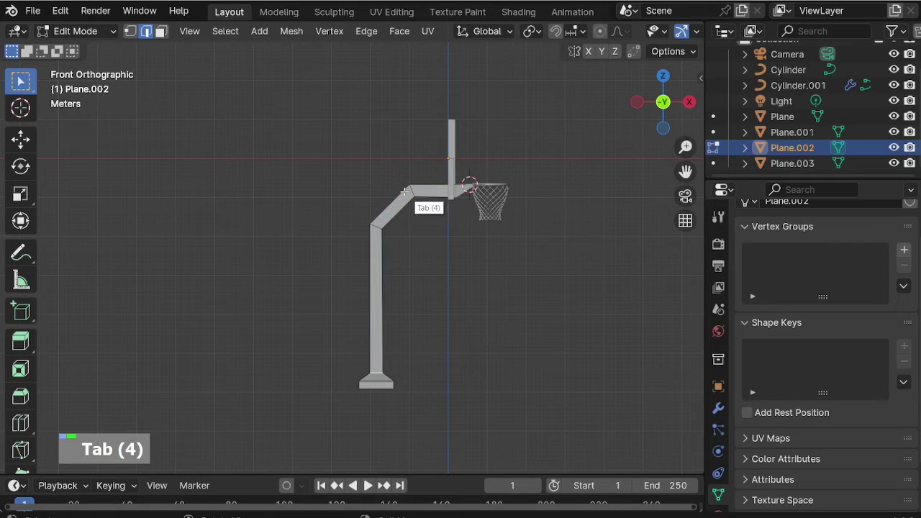
{"action": "key", "text": "alt+z"}
{"action": "left_click_drag", "start_coordinate": [332, 124], "coordinate": [428, 438]}
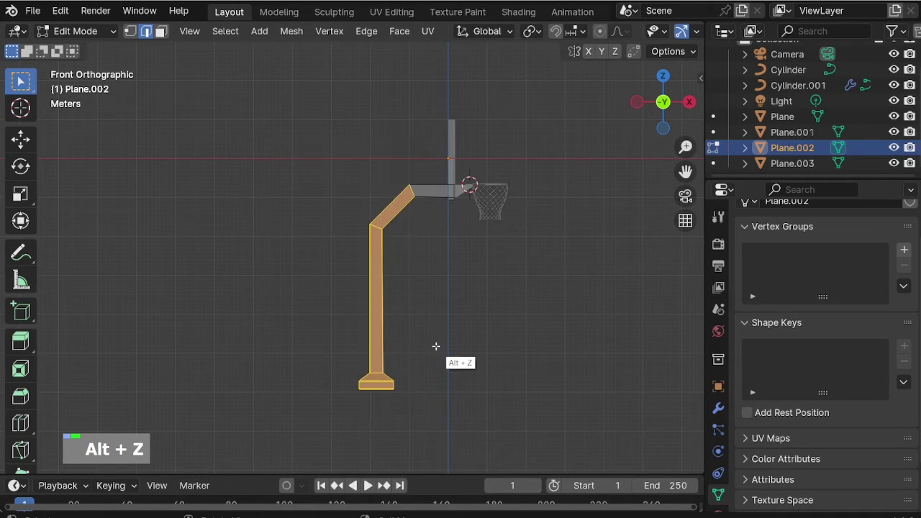
{"action": "key", "text": "g"}
{"action": "key", "text": "x"}
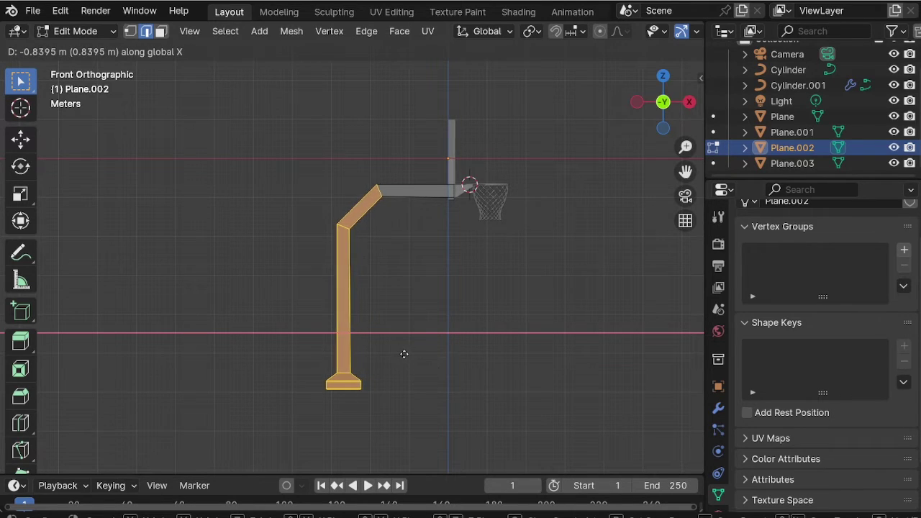
{"action": "left_click", "coordinate": [398, 354]}
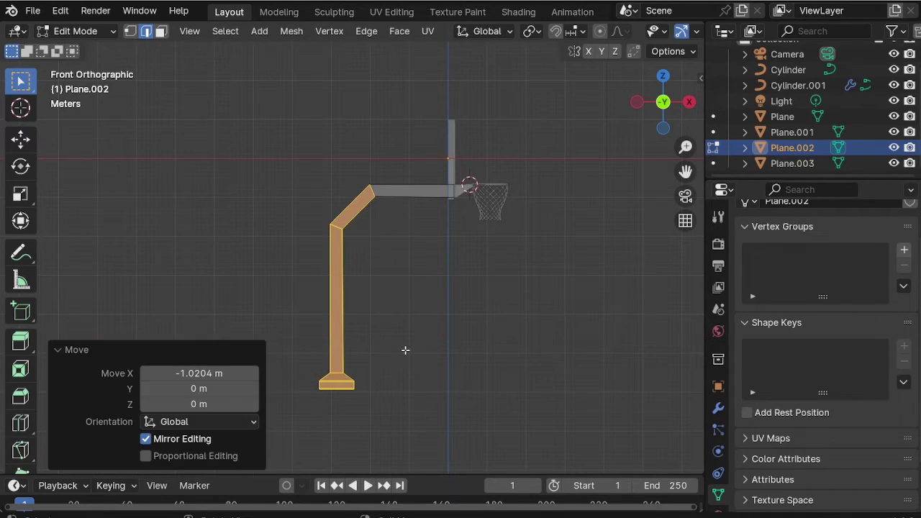
{"action": "key", "text": "Tab"}
Add a 2 m cube and raise it about 2.95 m along Z, above the backboard.
{"action": "middle_click_drag", "start_coordinate": [445, 286], "coordinate": [373, 239]}
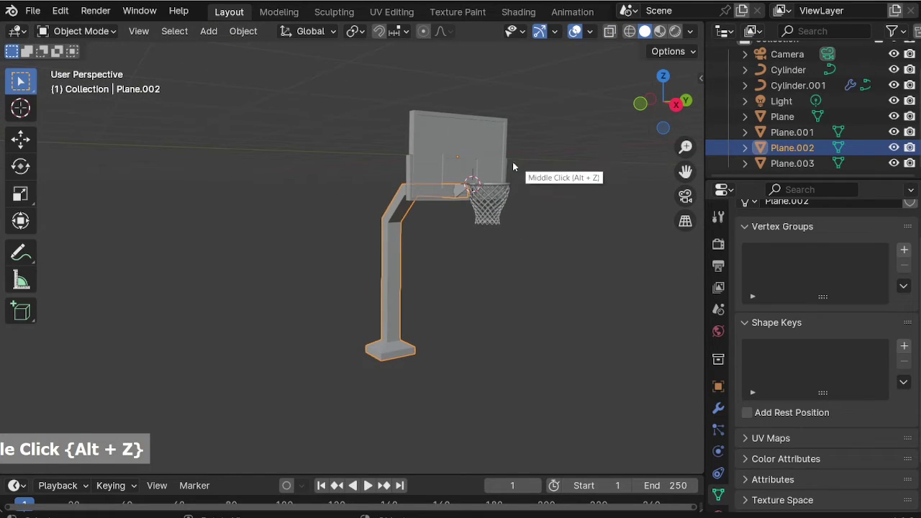
{"action": "scroll", "coordinate": [503, 164], "scroll_direction": "up", "scroll_amount": 3}
{"action": "scroll", "coordinate": [466, 160], "scroll_direction": "up", "scroll_amount": 2}
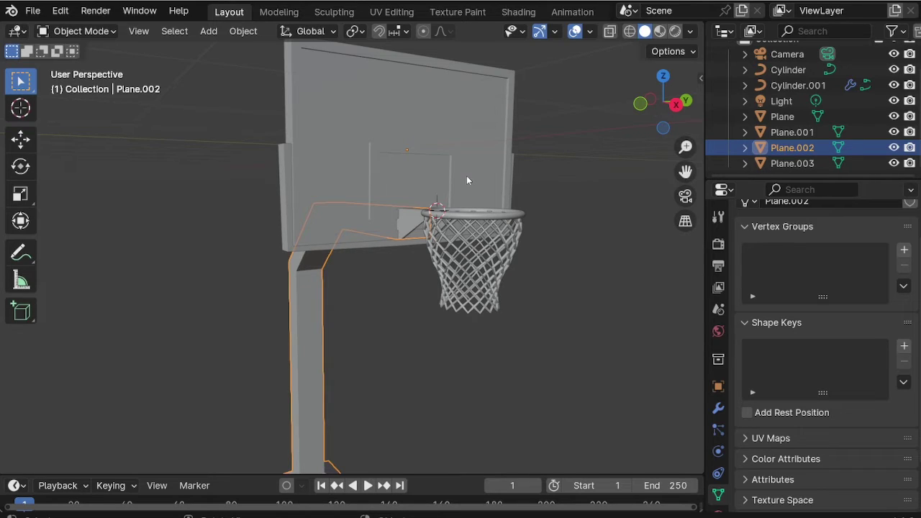
{"action": "key", "text": "shift+a"}
{"action": "mouse_move", "coordinate": [465, 177]}
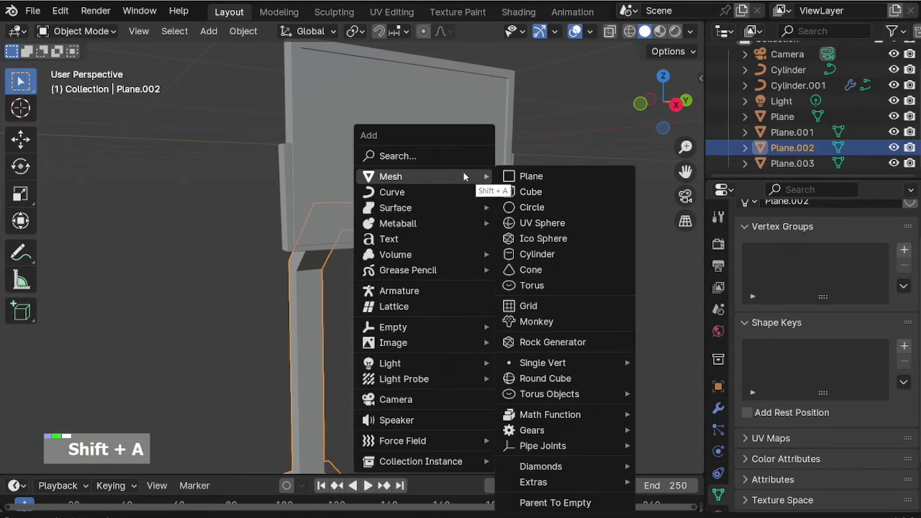
{"action": "left_click", "coordinate": [532, 192]}
{"action": "scroll", "coordinate": [474, 280], "scroll_direction": "down", "scroll_amount": 4}
{"action": "key", "text": "g"}
{"action": "key", "text": "z"}
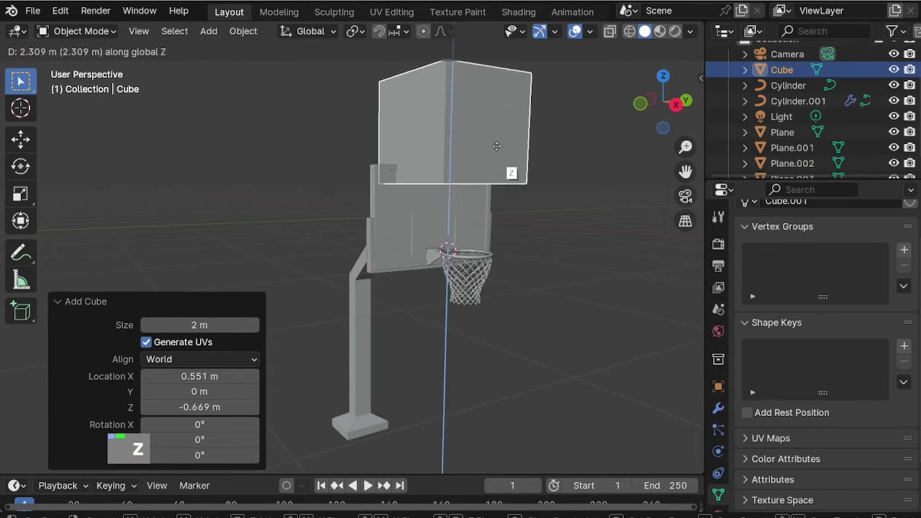
{"action": "left_click", "coordinate": [501, 126]}
Add a Subdivision Surface modifier to the cube above the backboard.
{"action": "middle_click_drag", "start_coordinate": [501, 126], "coordinate": [471, 244], "text": "shift"}
{"action": "scroll", "coordinate": [457, 238], "scroll_direction": "up", "scroll_amount": 2}
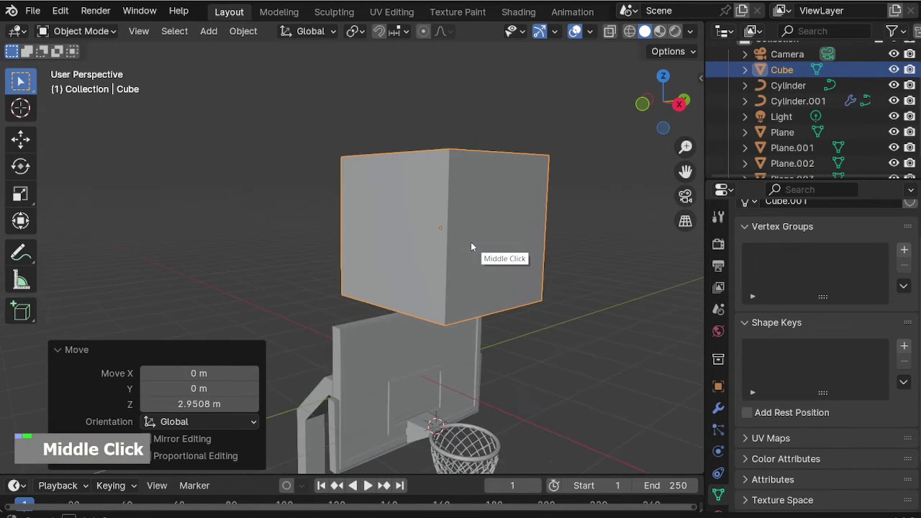
{"action": "left_click", "coordinate": [717, 408]}
{"action": "left_click", "coordinate": [828, 240]}
{"action": "left_click", "coordinate": [699, 240]}
{"action": "type", "text": "SUB"}
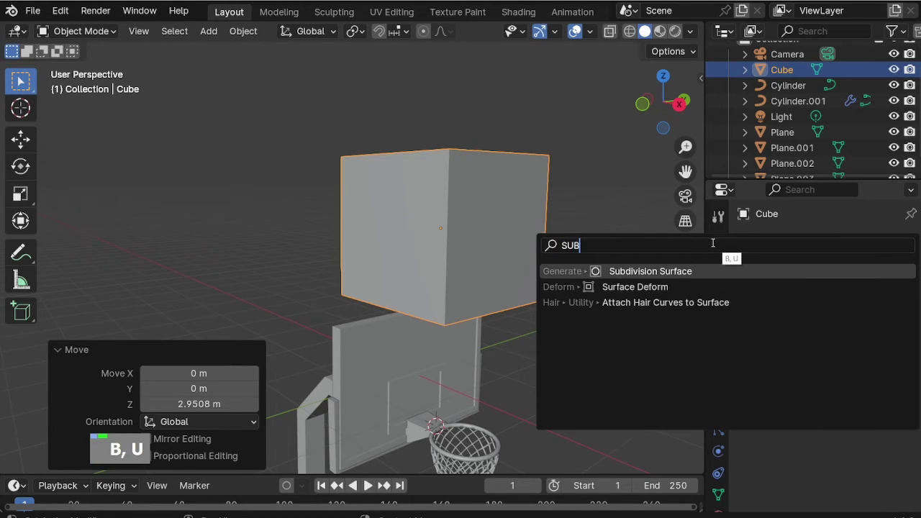
{"action": "left_click", "coordinate": [699, 274]}
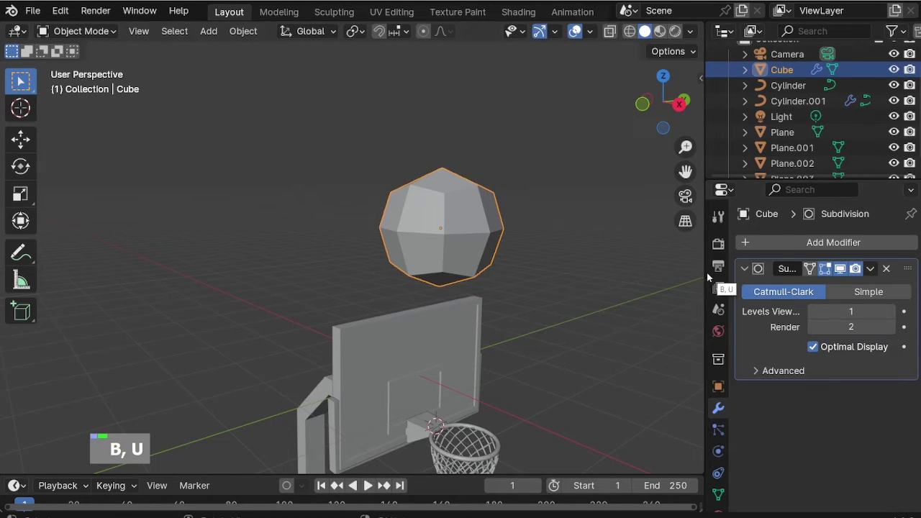
Set the cube's Subdivision Surface viewport level to 2 and apply the modifier.
{"action": "left_click", "coordinate": [891, 311]}
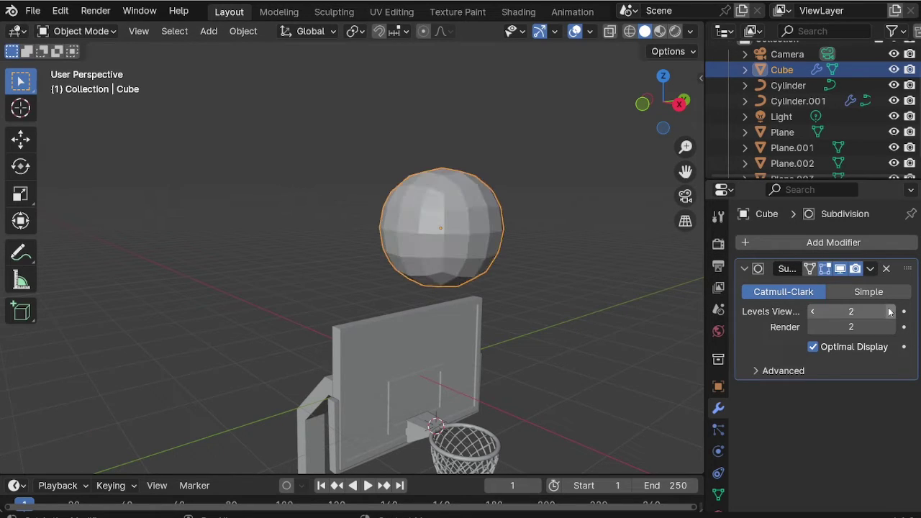
{"action": "left_click", "coordinate": [872, 271]}
{"action": "left_click", "coordinate": [855, 289]}
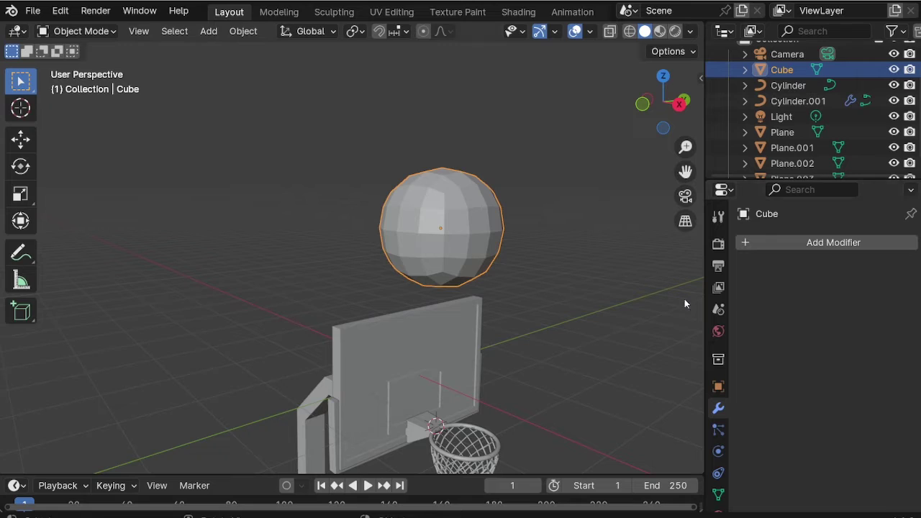
Isolate the subdivided cube in the front view and enter Edit Mode with face selection.
{"action": "key", "text": "KP_Divide"}
{"action": "key", "text": "KP_1"}
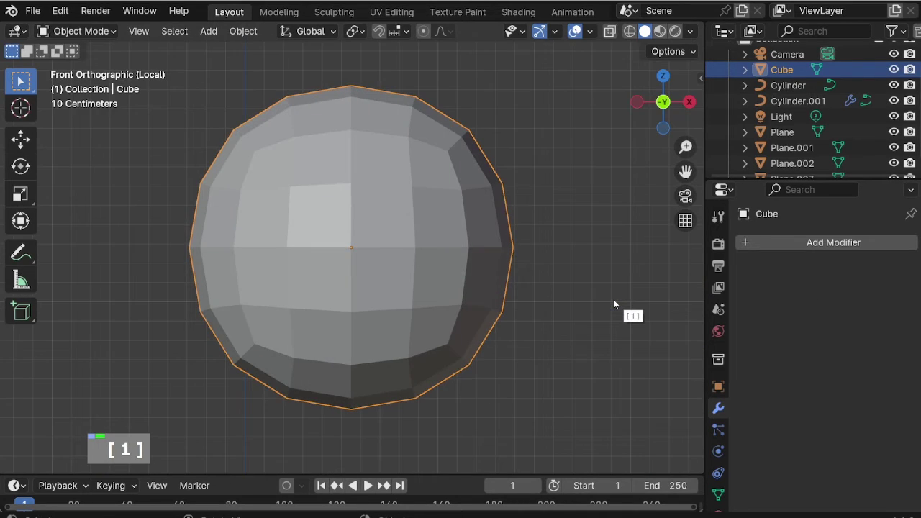
{"action": "key", "text": "Tab"}
{"action": "key", "text": "3"}
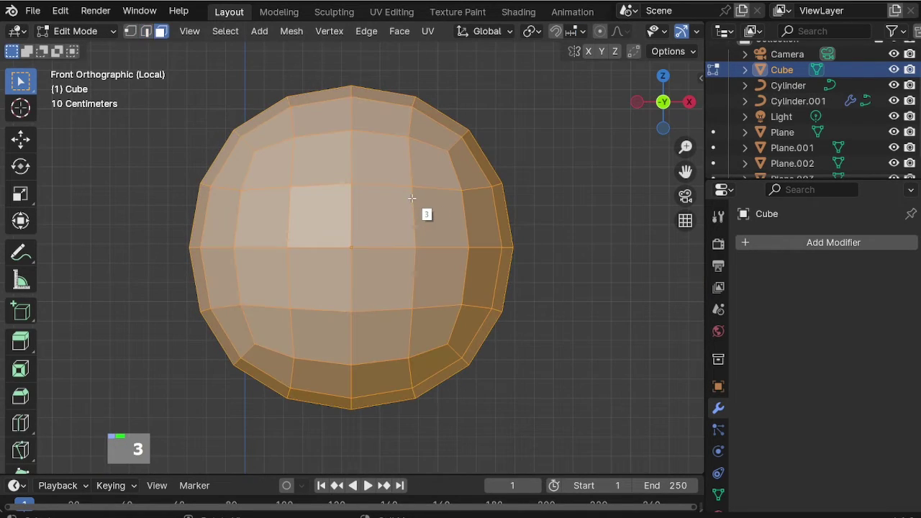
Delete all faces through the full depth of the ball except the upper quarter on the +X side.
{"action": "key", "text": "alt+z"}
{"action": "left_click_drag", "start_coordinate": [164, 57], "coordinate": [359, 475]}
{"action": "left_click_drag", "start_coordinate": [310, 216], "coordinate": [495, 313], "text": "shift"}
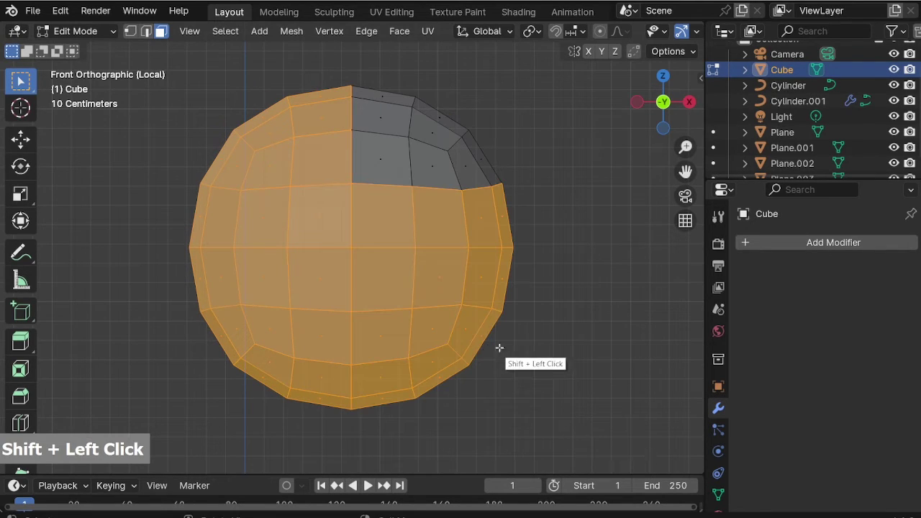
{"action": "key", "text": "ctrl+z"}
{"action": "left_click_drag", "start_coordinate": [583, 440], "coordinate": [324, 230], "text": "shift"}
{"action": "key", "text": "x"}
{"action": "left_click", "coordinate": [325, 229]}
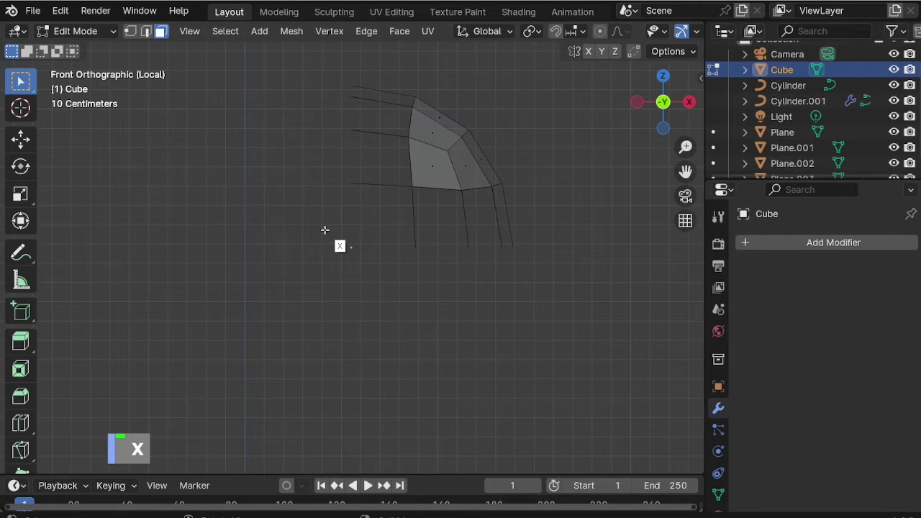
{"action": "key", "text": "ctrl+z"}
{"action": "key", "text": "x"}
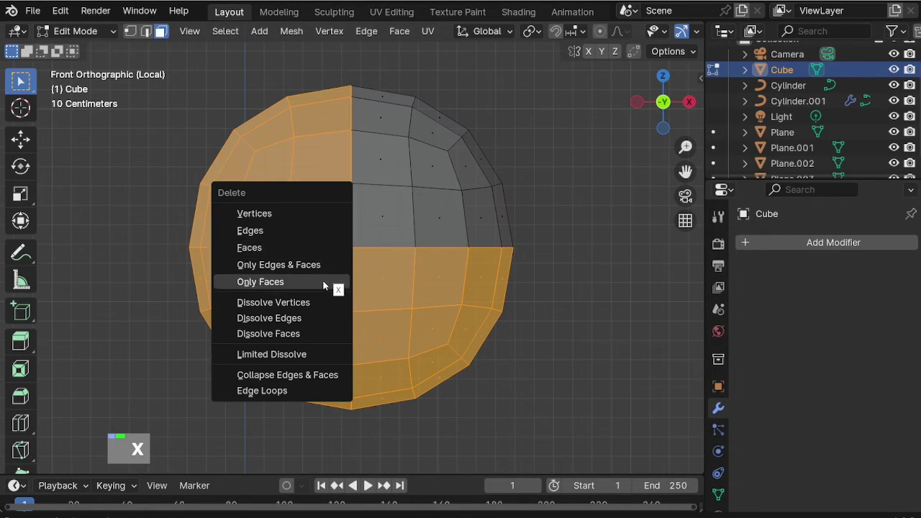
{"action": "left_click", "coordinate": [321, 249]}
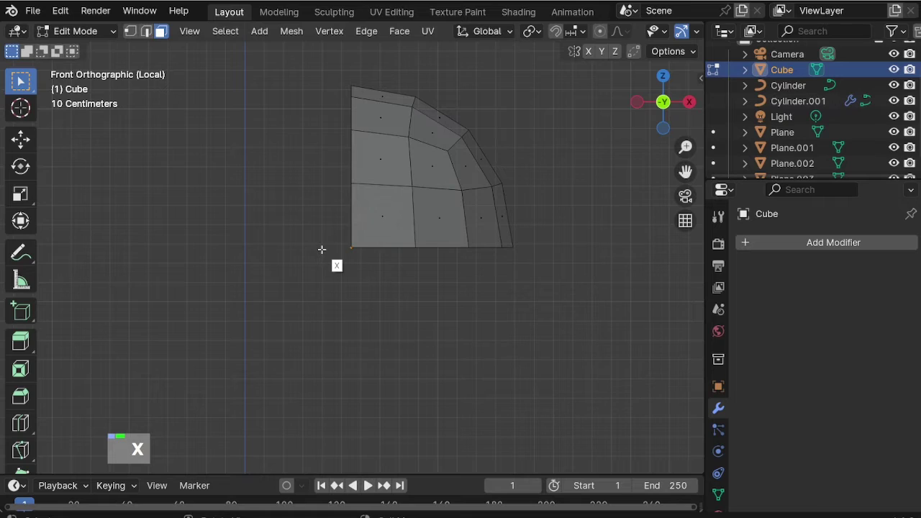
Delete the +Y half of the remaining quarter, as seen from the right view, keeping one eighth of the ball.
{"action": "key", "text": "KP_3"}
{"action": "left_click_drag", "start_coordinate": [617, 341], "coordinate": [339, 51]}
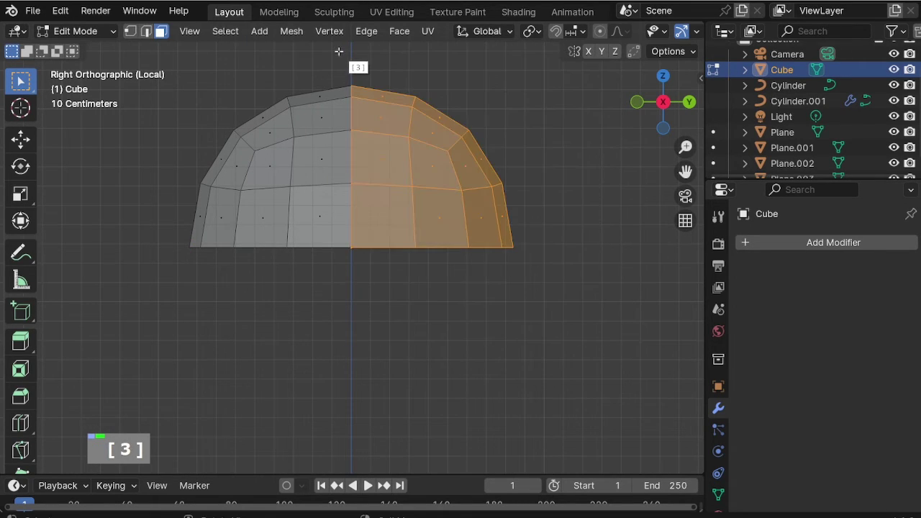
{"action": "key", "text": "x"}
{"action": "left_click", "coordinate": [352, 76]}
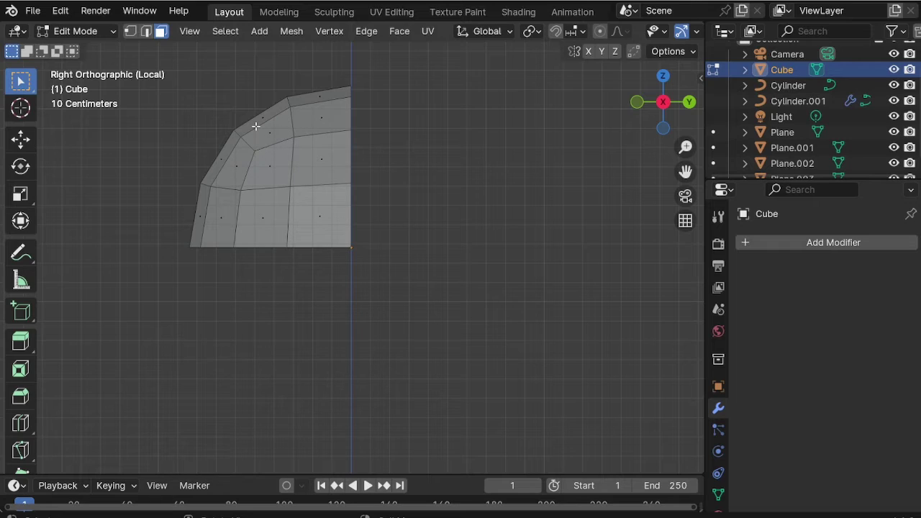
Knife-cut a diagonal seam from the corner vertex on the front through the inner vertex to the vertical centre edge, and return to Object Mode.
{"action": "key", "text": "KP_1"}
{"action": "scroll", "coordinate": [439, 165], "scroll_direction": "up", "scroll_amount": 3}
{"action": "key", "text": "k"}
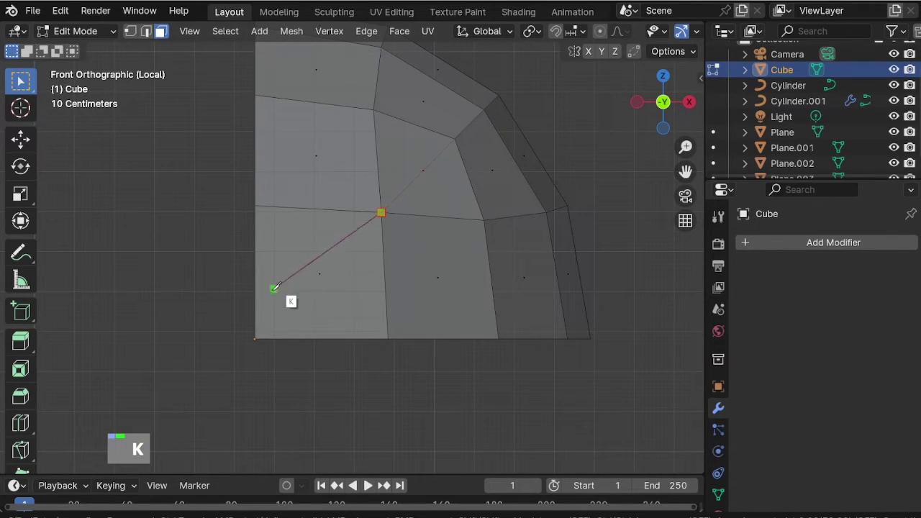
{"action": "left_click", "coordinate": [255, 293]}
{"action": "scroll", "coordinate": [350, 336], "scroll_direction": "down", "scroll_amount": 3}
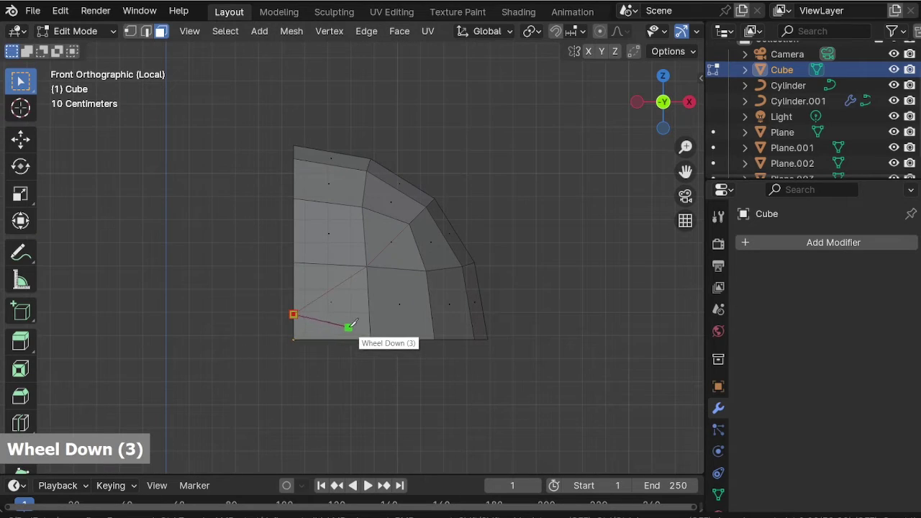
{"action": "key", "text": "Return"}
{"action": "key", "text": "Tab"}
Add a Mirror modifier on the X, Y and Z axes with Clipping enabled, and apply it.
{"action": "left_click", "coordinate": [746, 243]}
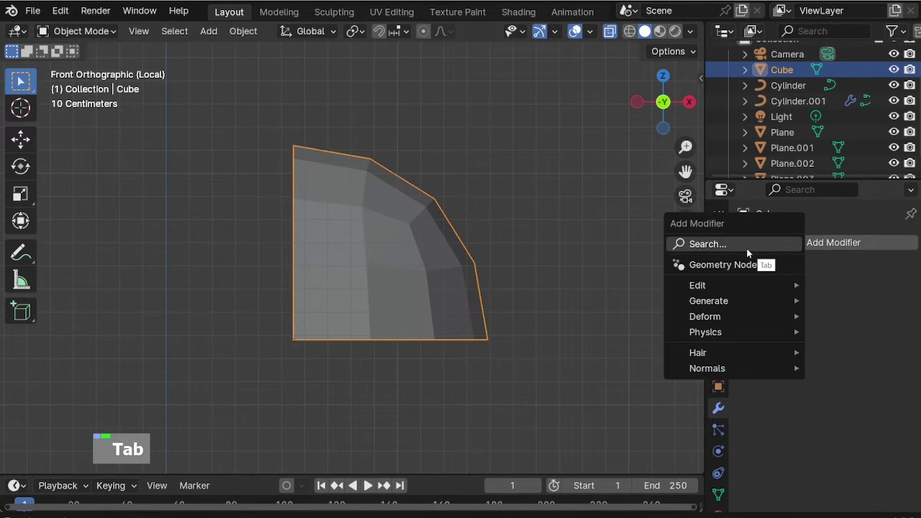
{"action": "left_click", "coordinate": [746, 248]}
{"action": "type", "text": "M"}
{"action": "key", "text": "Return"}
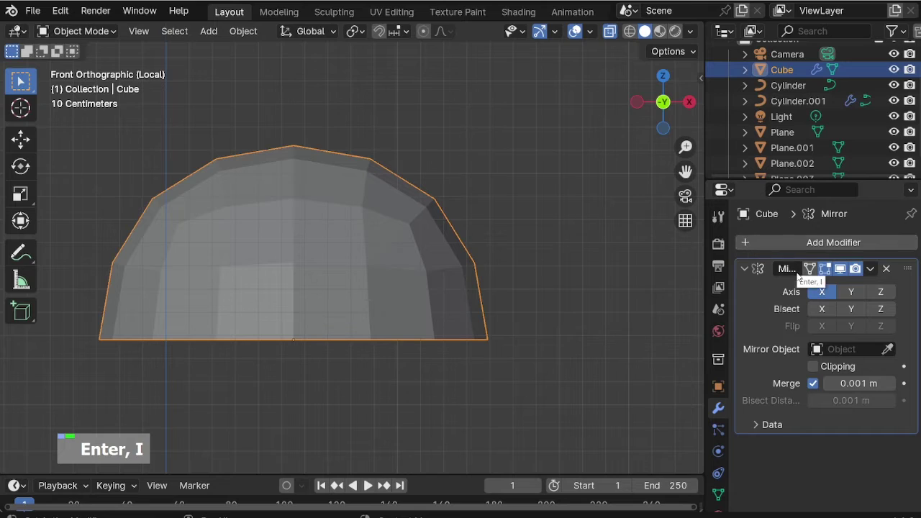
{"action": "left_click", "coordinate": [852, 291]}
{"action": "left_click", "coordinate": [881, 291]}
{"action": "left_click", "coordinate": [813, 366]}
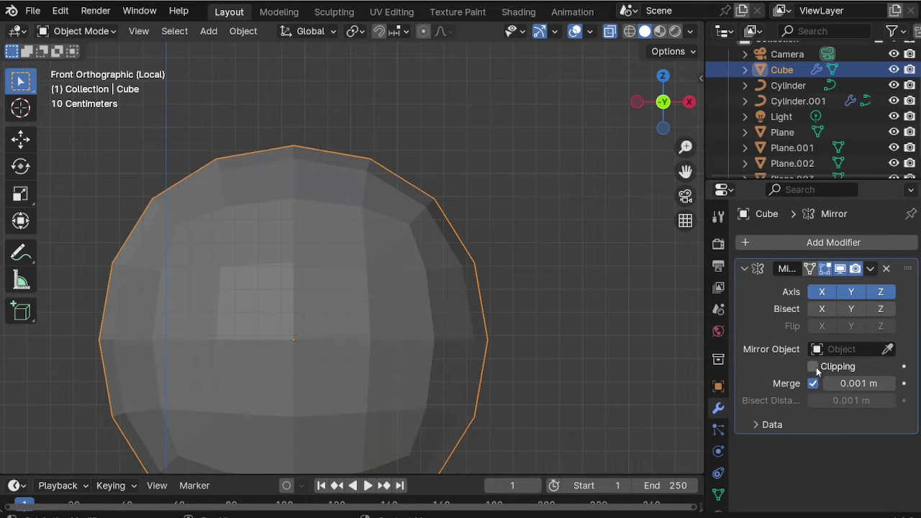
{"action": "middle_click_drag", "start_coordinate": [525, 303], "coordinate": [496, 339]}
{"action": "scroll", "coordinate": [437, 257], "scroll_direction": "up", "scroll_amount": 3}
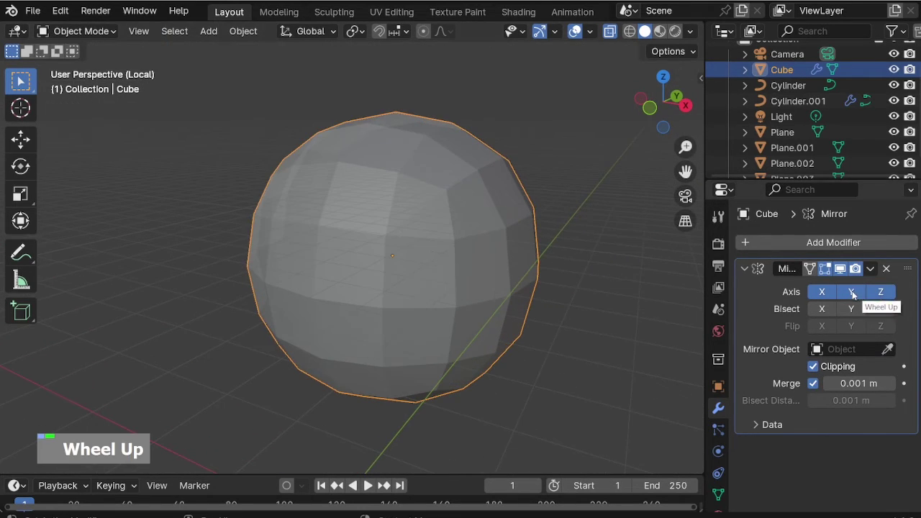
{"action": "left_click", "coordinate": [871, 269]}
{"action": "left_click", "coordinate": [855, 281]}
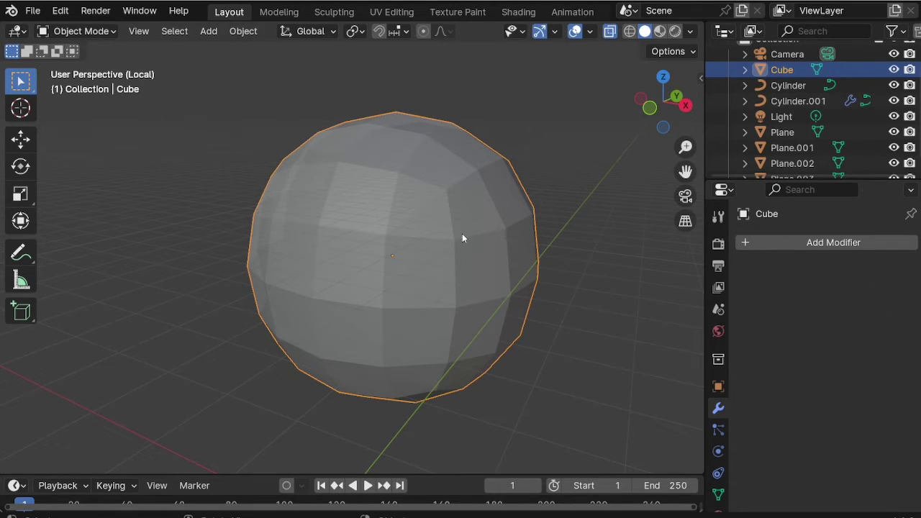
Add a Subdivision Surface modifier to the full ball at viewport level 1 and apply it.
{"action": "left_click", "coordinate": [827, 244]}
{"action": "left_click", "coordinate": [781, 246]}
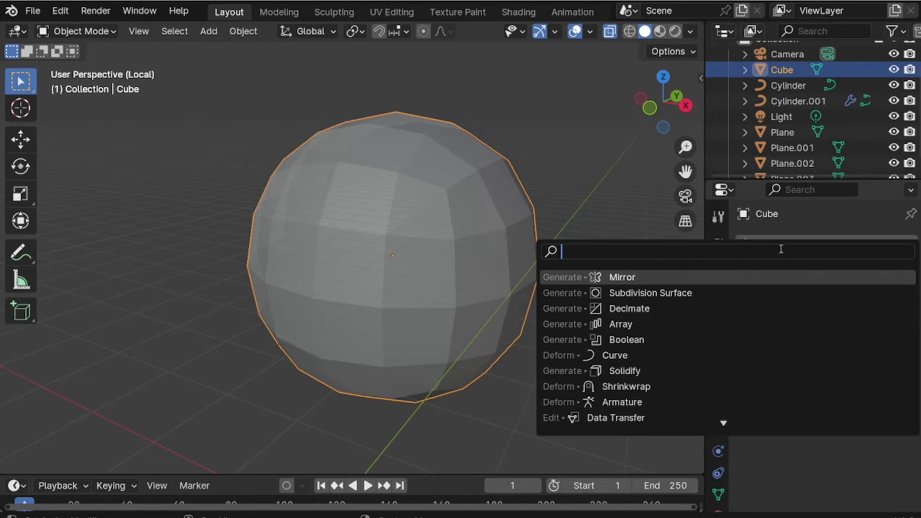
{"action": "type", "text": "SUB"}
{"action": "left_click", "coordinate": [764, 278]}
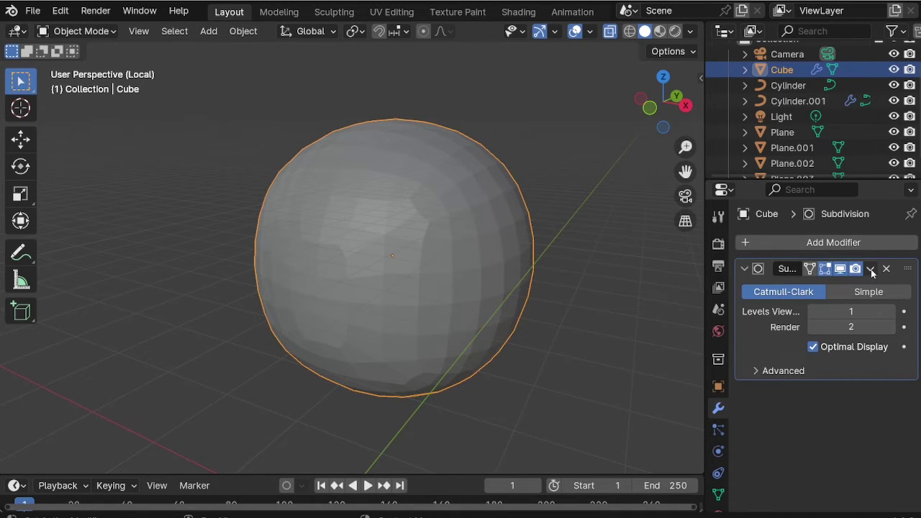
{"action": "left_click", "coordinate": [871, 269]}
{"action": "left_click", "coordinate": [781, 288]}
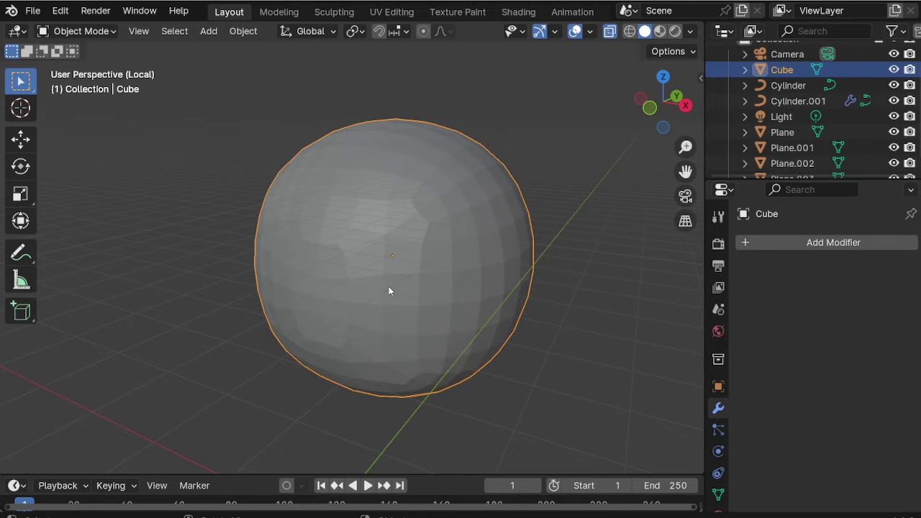
Round the whole ball mesh in Edit Mode using To Sphere with a factor of 1.
{"action": "key", "text": "KP_1"}
{"action": "middle_click_drag", "start_coordinate": [406, 283], "coordinate": [481, 262], "text": "shift"}
{"action": "key", "text": "Tab"}
{"action": "key", "text": "a"}
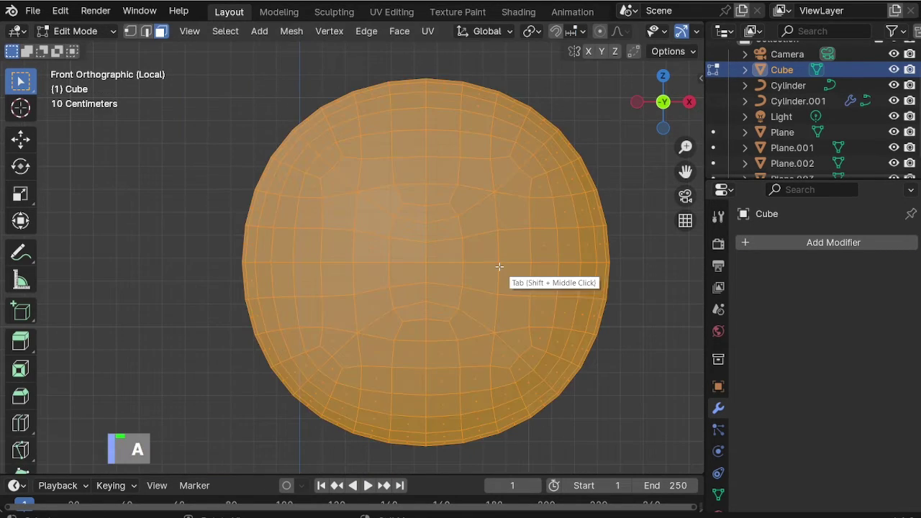
{"action": "key", "text": "alt+shift+s"}
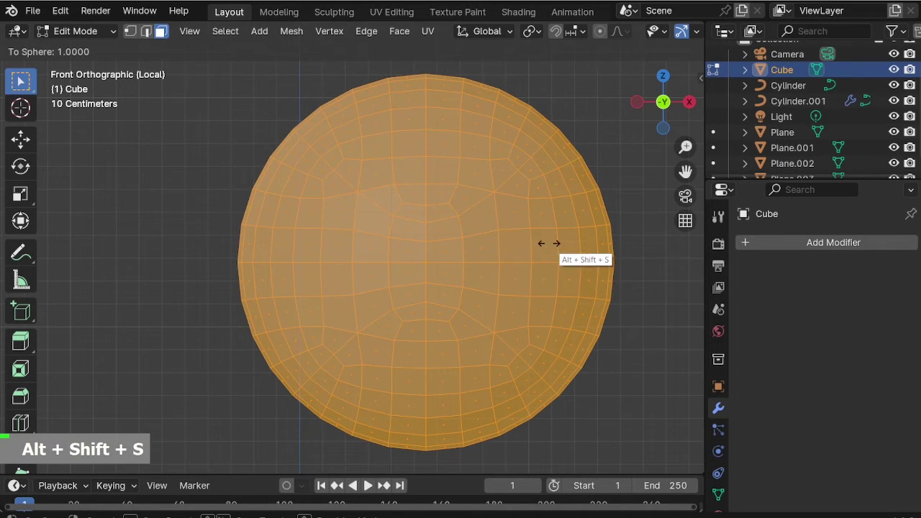
{"action": "left_click", "coordinate": [527, 237]}
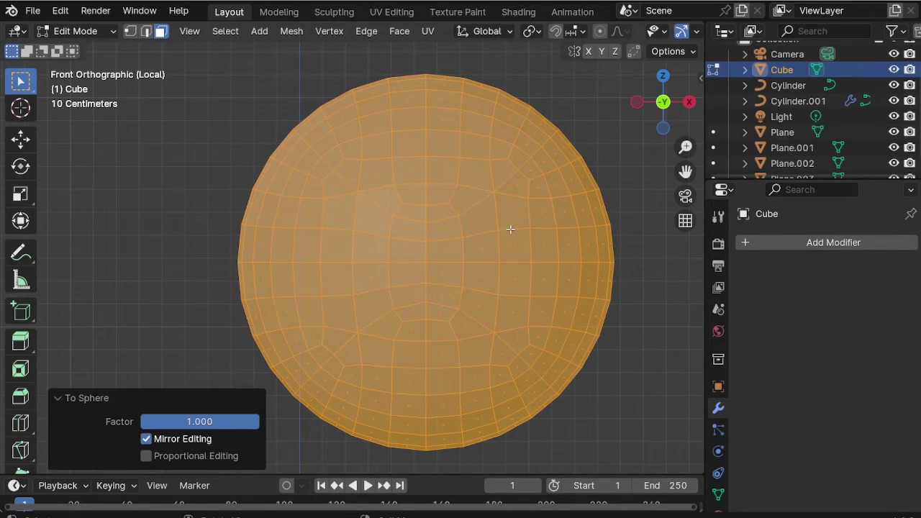
Select the upper and lower curved seam edges on the front of the ball, including their diagonal continuations.
{"action": "key", "text": "2"}
{"action": "left_click", "coordinate": [469, 212]}
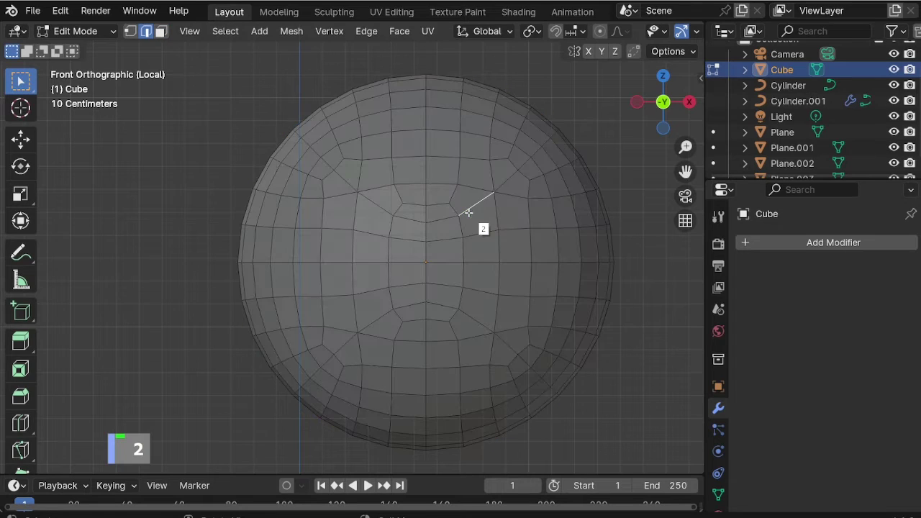
{"action": "left_click", "coordinate": [469, 209], "text": "alt"}
{"action": "left_click", "coordinate": [472, 209], "text": "alt"}
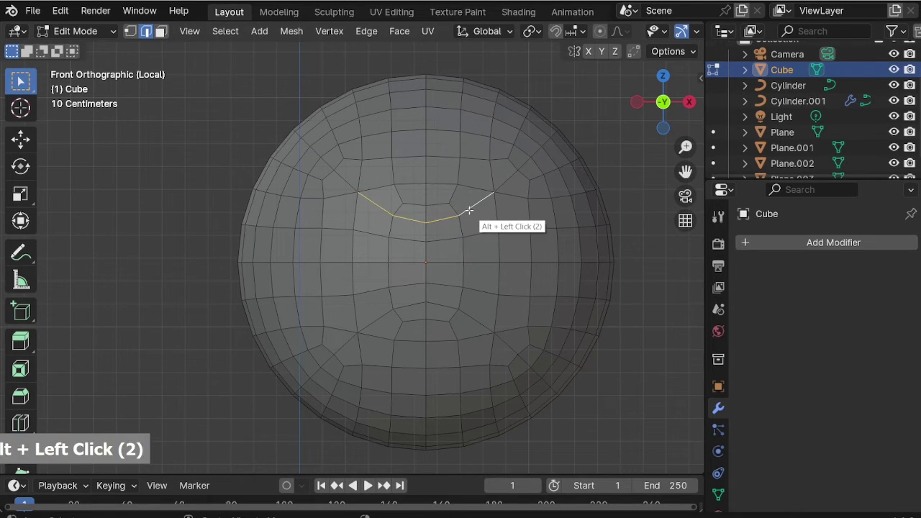
{"action": "left_click", "coordinate": [507, 183], "text": "alt+shift"}
{"action": "left_click", "coordinate": [339, 174], "text": "alt+shift"}
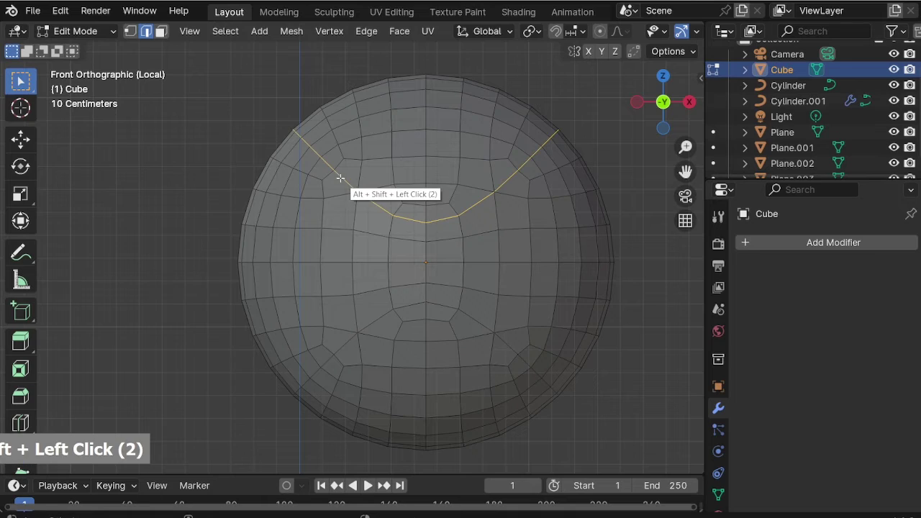
{"action": "left_click", "coordinate": [410, 312], "text": "alt+shift"}
{"action": "left_click", "coordinate": [348, 339], "text": "alt+shift"}
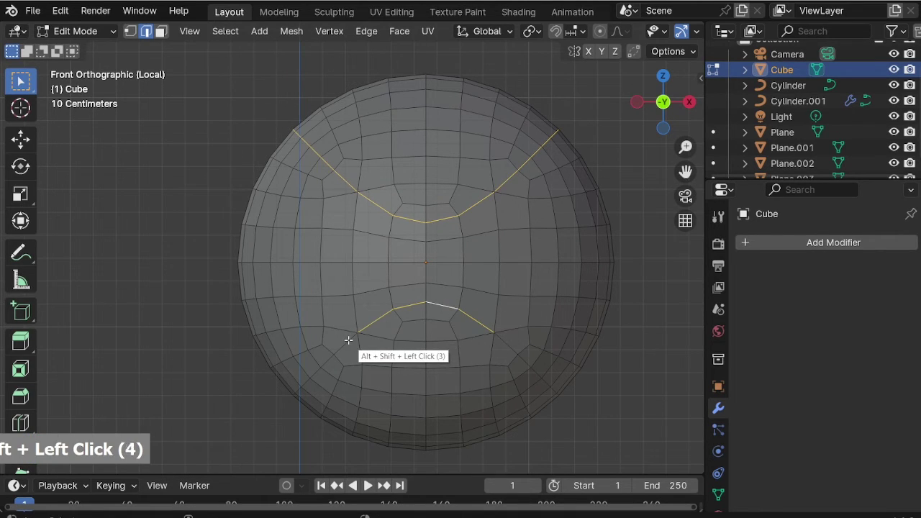
{"action": "left_click", "coordinate": [508, 345], "text": "alt+shift"}
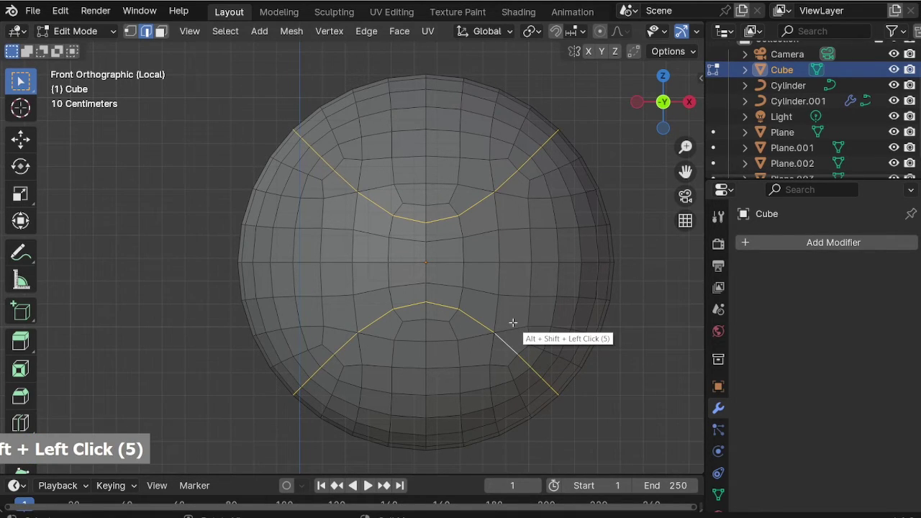
Add the curved seam edges on the back and the horizontal and vertical centre loops to the selection.
{"action": "key", "text": "KP_9"}
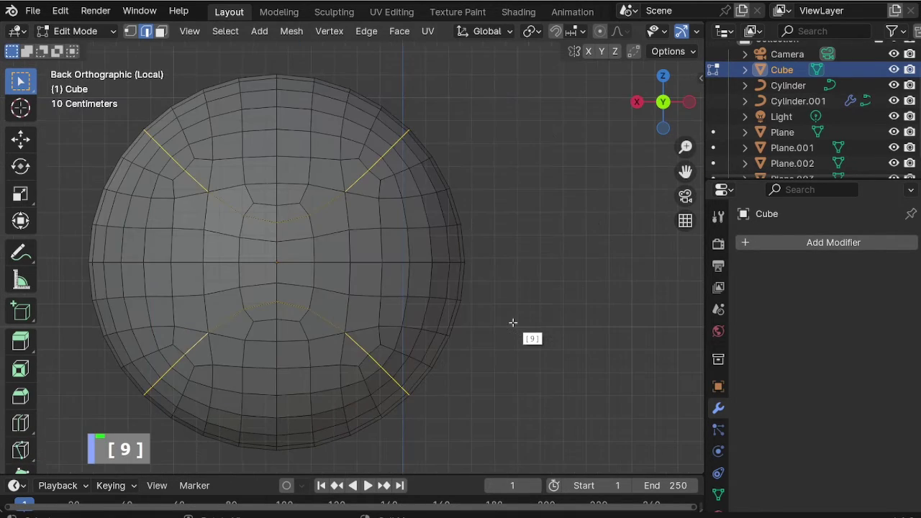
{"action": "left_click", "coordinate": [231, 214], "text": "alt+shift"}
{"action": "left_click", "coordinate": [223, 322], "text": "alt+shift"}
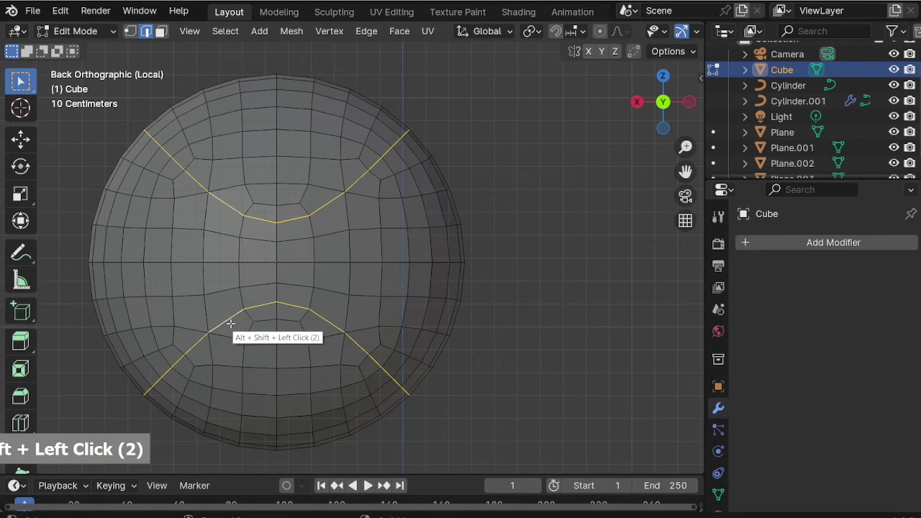
{"action": "left_click", "coordinate": [287, 262], "text": "alt+shift"}
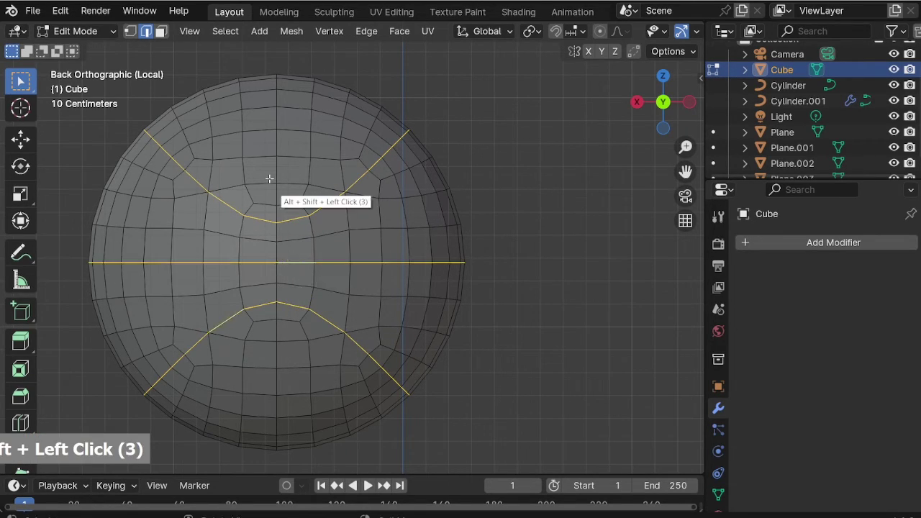
{"action": "key", "text": "KP_9"}
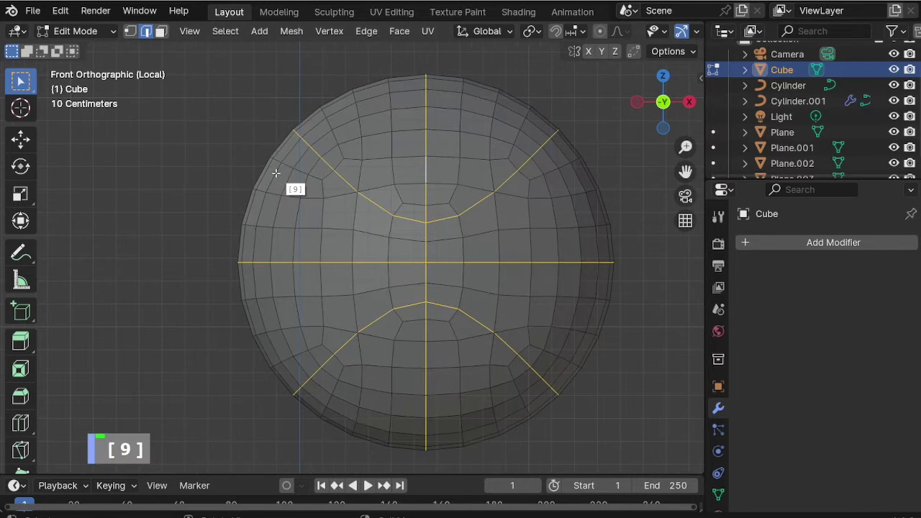
Bevel the selected seam edges of the ball with a width of 0.0177 m and 4 segments.
{"action": "scroll", "coordinate": [438, 243], "scroll_direction": "down", "scroll_amount": 2}
{"action": "key", "text": "alt+z"}
{"action": "middle_click_drag", "start_coordinate": [460, 223], "coordinate": [418, 248]}
{"action": "key", "text": "alt+z"}
{"action": "scroll", "coordinate": [411, 295], "scroll_direction": "up", "scroll_amount": 1}
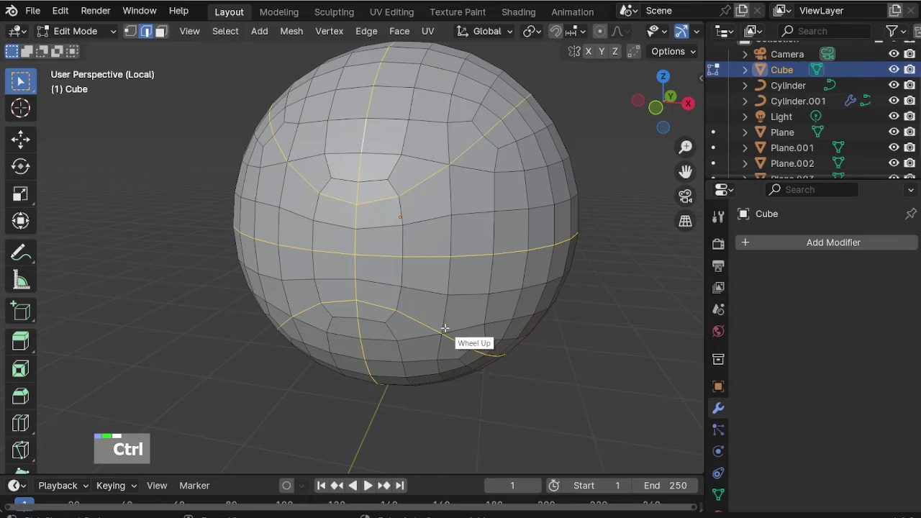
{"action": "key", "text": "ctrl+b"}
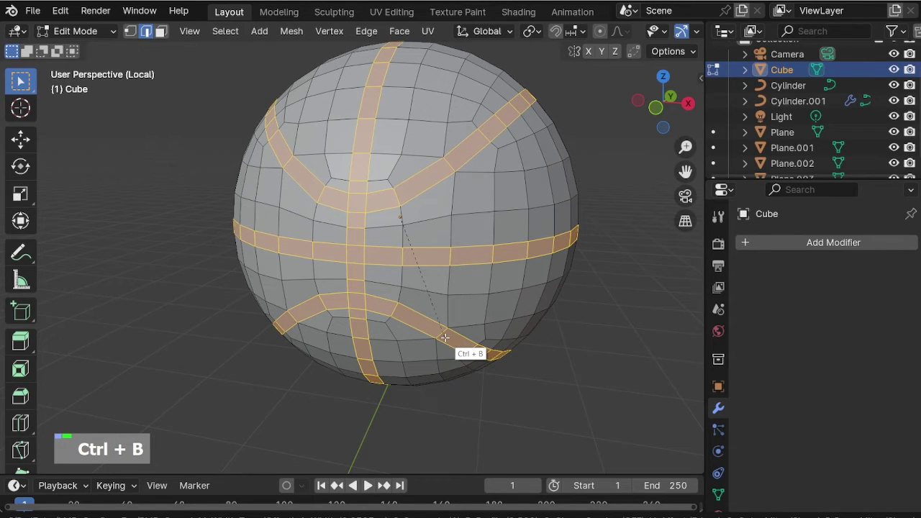
{"action": "scroll", "coordinate": [444, 338], "scroll_direction": "up", "scroll_amount": 2}
{"action": "scroll", "coordinate": [444, 337], "scroll_direction": "up", "scroll_amount": 1}
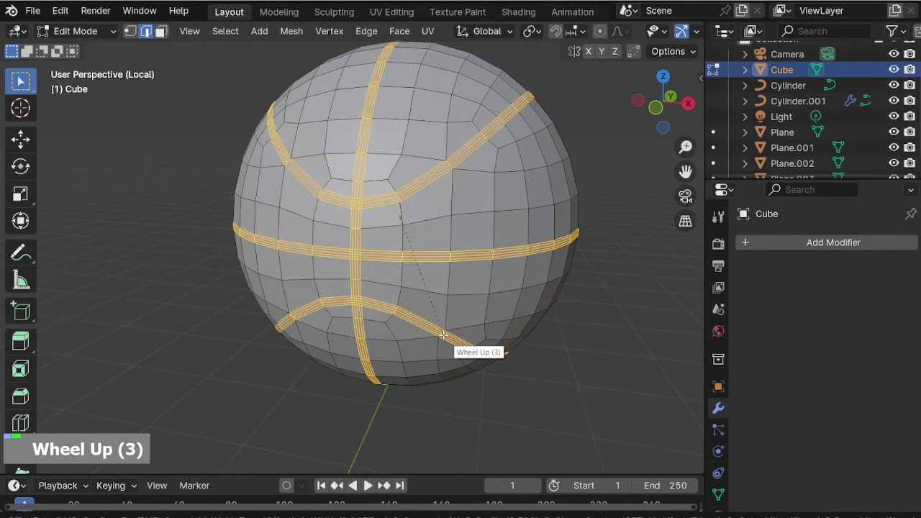
{"action": "left_click", "coordinate": [443, 334]}
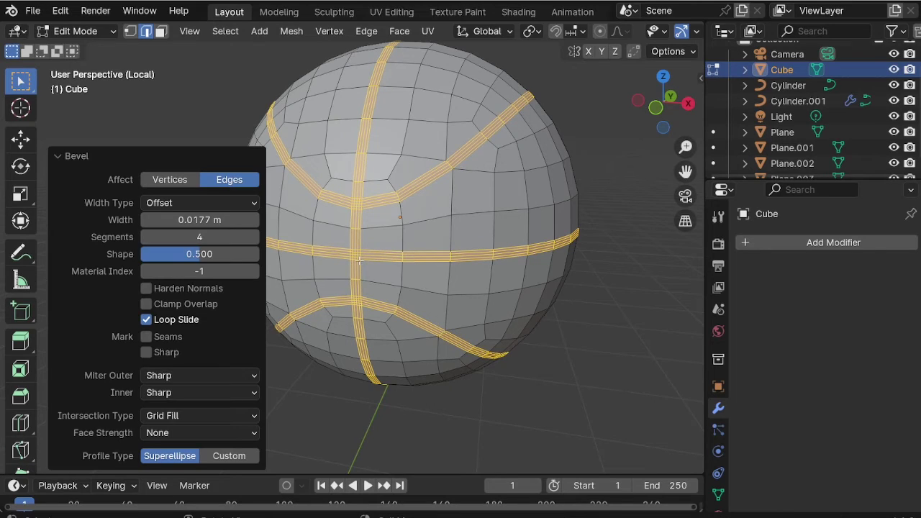
Reduce the selection to the seam centre lines and Shrink/Fatten them by -0.0314 m with smooth proportional editing at size 0.011.
{"action": "scroll", "coordinate": [360, 258], "scroll_direction": "up", "scroll_amount": 1}
{"action": "key", "text": "ctrl+minus"}
{"action": "key", "text": "ctrl+minus"}
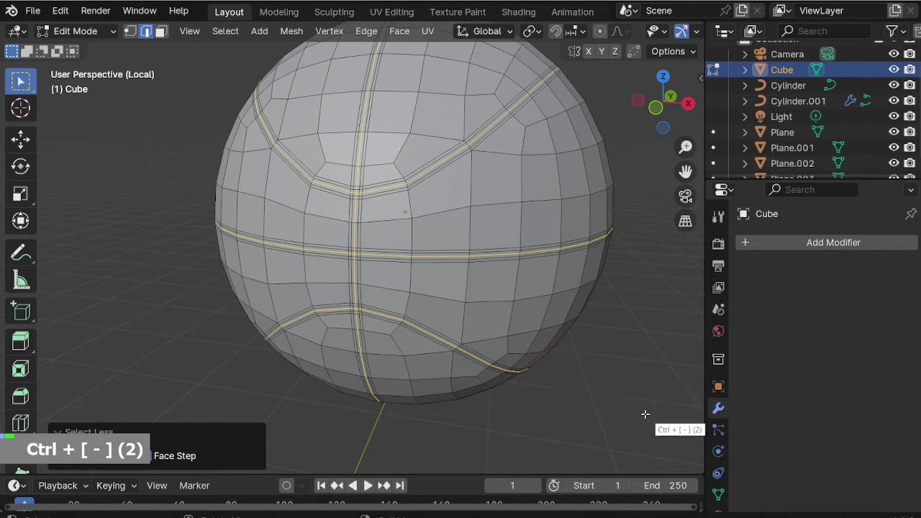
{"action": "left_click", "coordinate": [600, 31]}
{"action": "key", "text": "alt+s"}
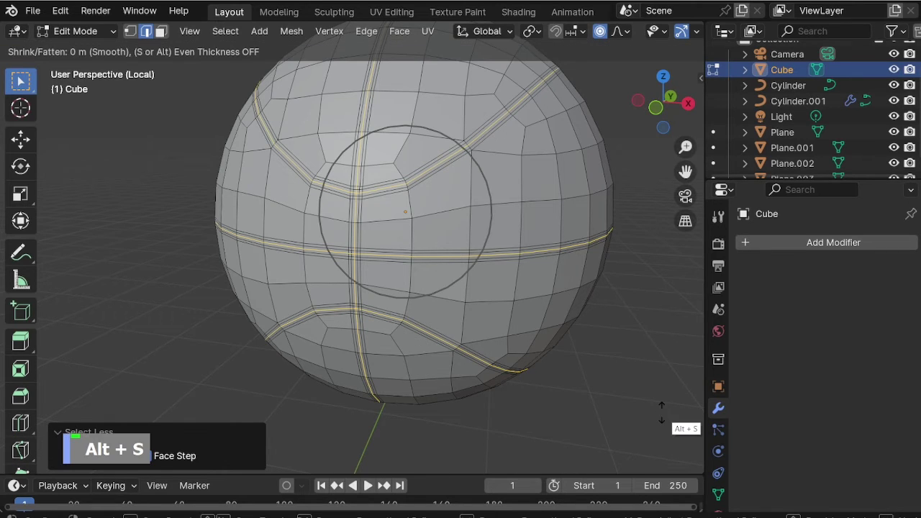
{"action": "scroll", "coordinate": [643, 396], "scroll_direction": "up", "scroll_amount": 13}
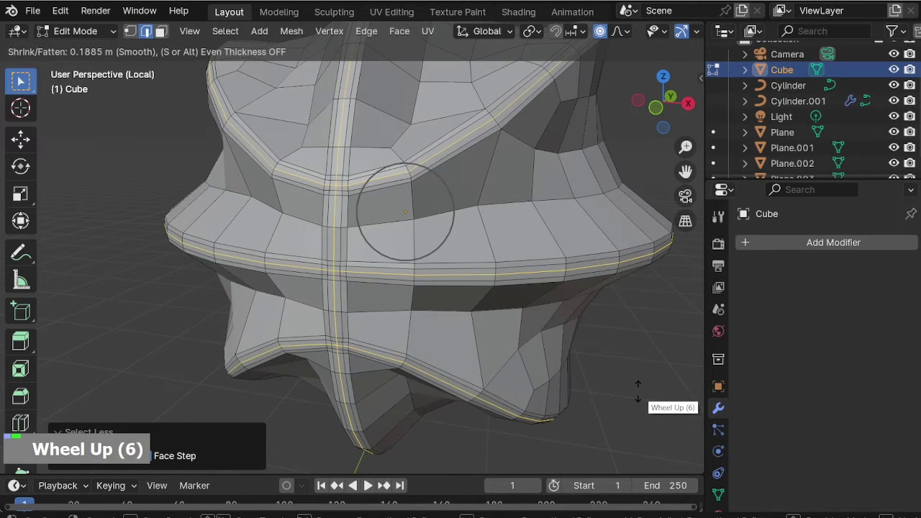
{"action": "scroll", "coordinate": [651, 406], "scroll_direction": "down", "scroll_amount": 3}
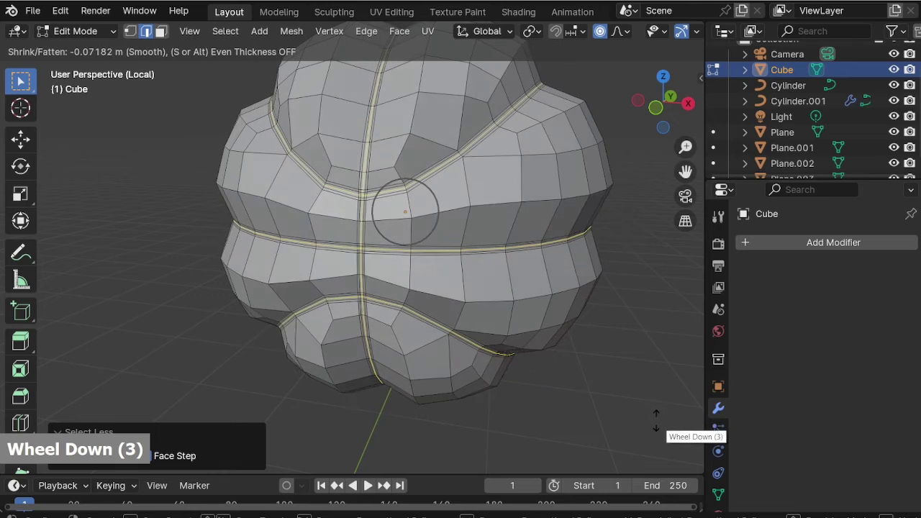
{"action": "scroll", "coordinate": [655, 418], "scroll_direction": "up", "scroll_amount": 3}
{"action": "scroll", "coordinate": [655, 418], "scroll_direction": "up", "scroll_amount": 8}
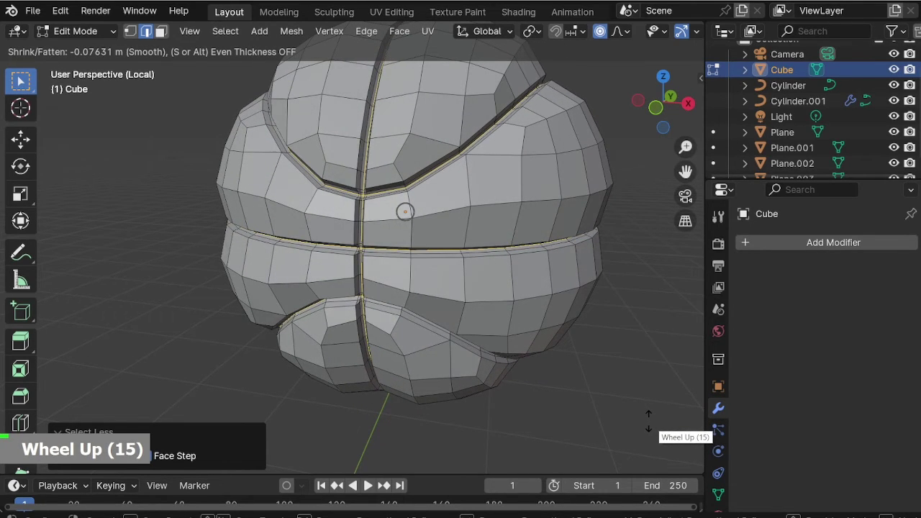
{"action": "scroll", "coordinate": [650, 420], "scroll_direction": "up", "scroll_amount": 4}
{"action": "scroll", "coordinate": [648, 422], "scroll_direction": "up", "scroll_amount": 9}
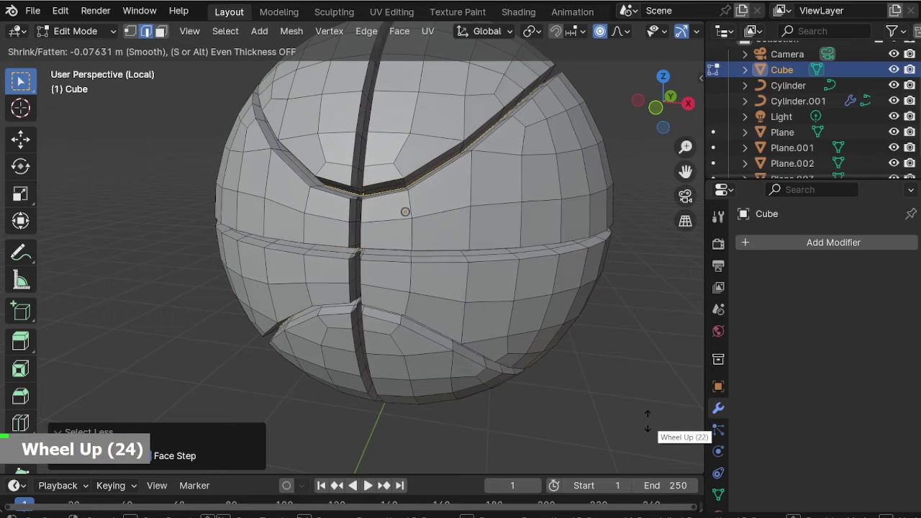
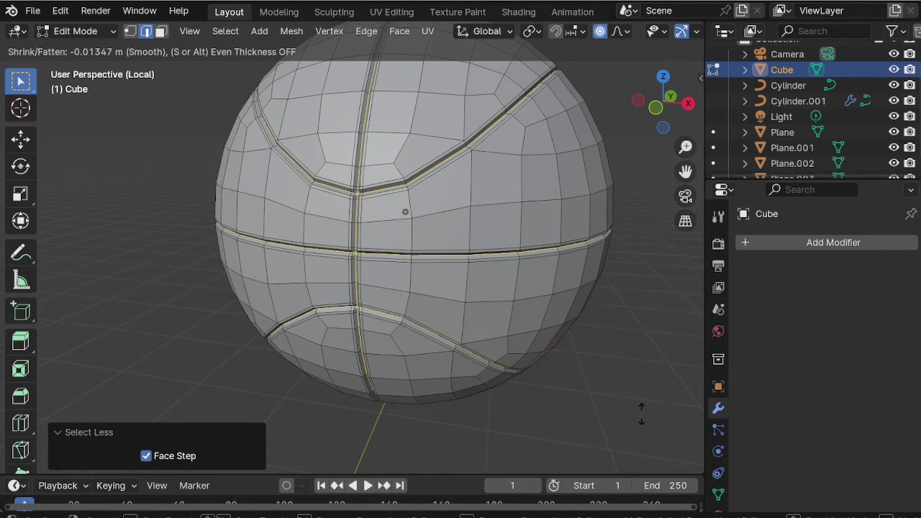
{"action": "left_click", "coordinate": [638, 416]}
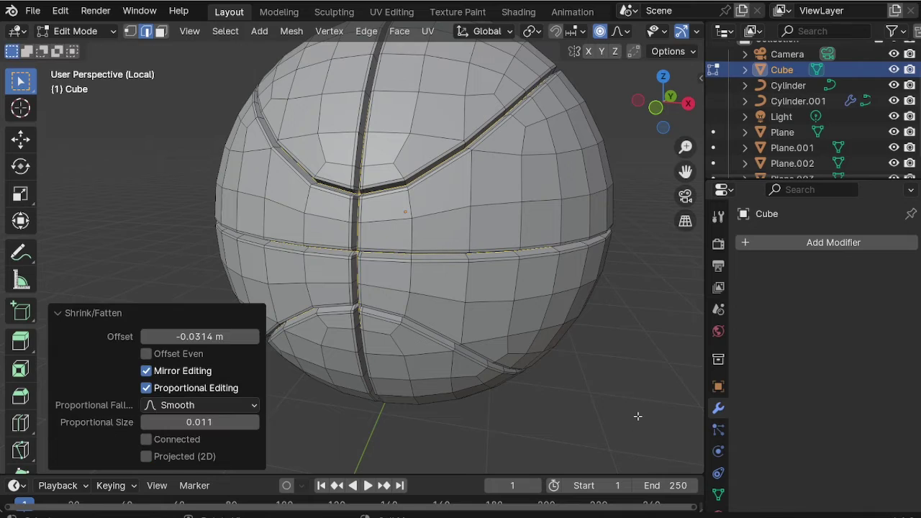
Return the ball to Object Mode and shade it smooth.
{"action": "key", "text": "Tab"}
{"action": "scroll", "coordinate": [494, 290], "scroll_direction": "down", "scroll_amount": 2}
{"action": "right_click", "coordinate": [473, 252]}
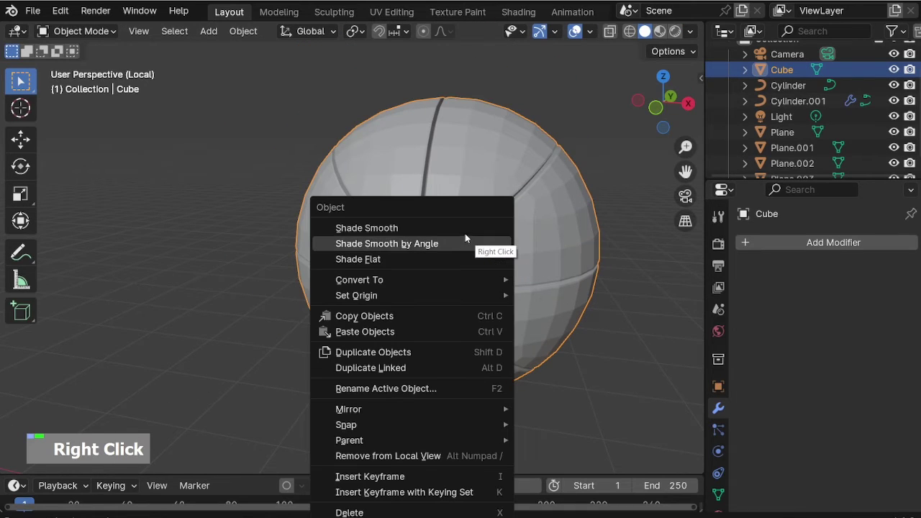
{"action": "left_click", "coordinate": [465, 226]}
{"action": "mouse_move", "coordinate": [480, 250]}
{"action": "middle_mouse_down"}
{"action": "mouse_move", "coordinate": [463, 257]}
{"action": "mouse_move", "coordinate": [480, 248]}
{"action": "middle_mouse_up"}
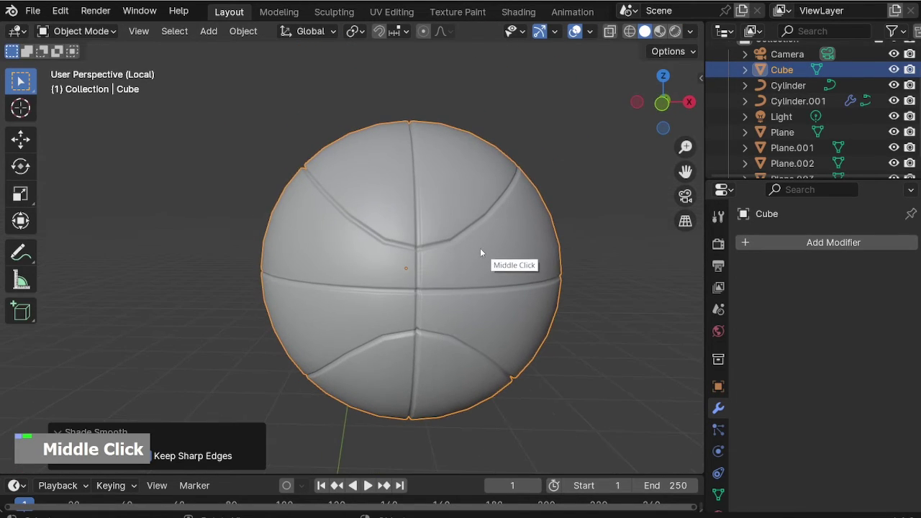
Add a Subdivision Surface modifier at level 2 to the ball and exit local view.
{"action": "key", "text": "ctrl+2"}
{"action": "middle_click_drag", "start_coordinate": [526, 329], "coordinate": [487, 329]}
{"action": "key", "text": "slash"}
{"action": "scroll", "coordinate": [452, 245], "scroll_direction": "down", "scroll_amount": 2}
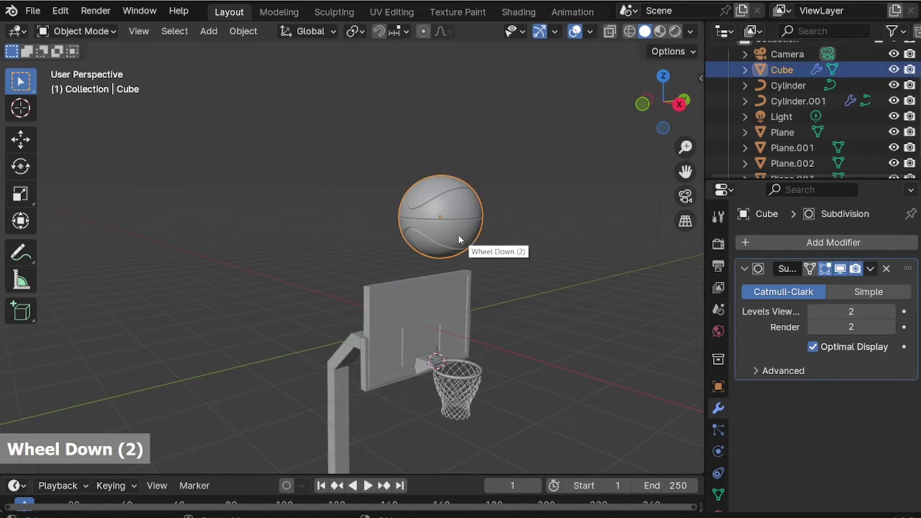
{"action": "key", "text": "s"}
{"action": "left_click", "coordinate": [480, 305]}
{"action": "scroll", "coordinate": [479, 304], "scroll_direction": "up", "scroll_amount": 2}
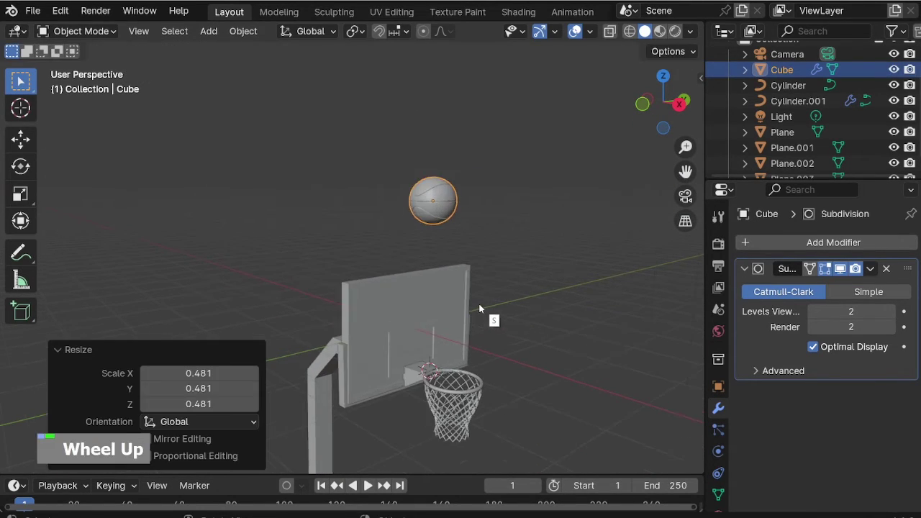
{"action": "key", "text": "ctrl+z"}
Scale the ball to 0.540 and move it onto the hoop rim, about 0.54 m along X and -2.79 m along Z.
{"action": "key", "text": "KP_1"}
{"action": "scroll", "coordinate": [534, 365], "scroll_direction": "down", "scroll_amount": 1}
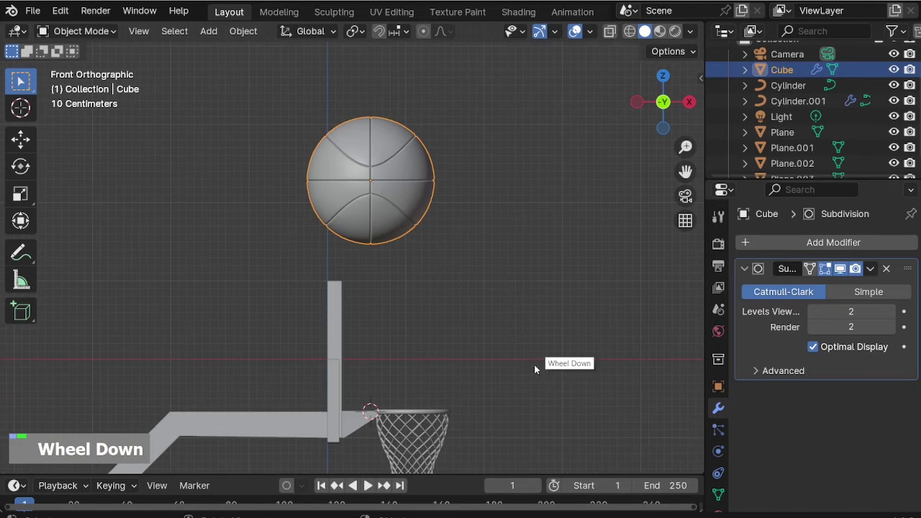
{"action": "key", "text": "s"}
{"action": "left_click", "coordinate": [447, 308]}
{"action": "key", "text": "g"}
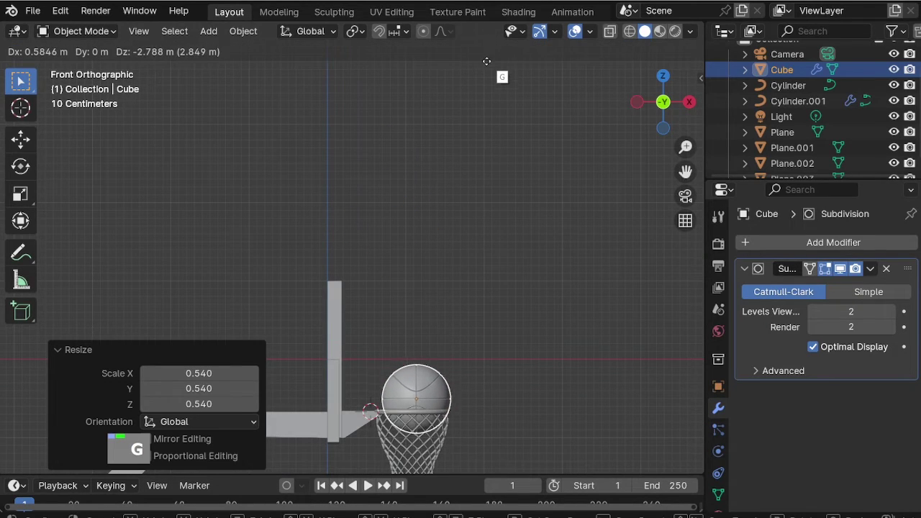
{"action": "left_click", "coordinate": [483, 95]}
Scale the ball by a further 0.953, raise it vertically above the hoop rim and deselect it.
{"action": "scroll", "coordinate": [471, 432], "scroll_direction": "up", "scroll_amount": 5}
{"action": "key", "text": "s"}
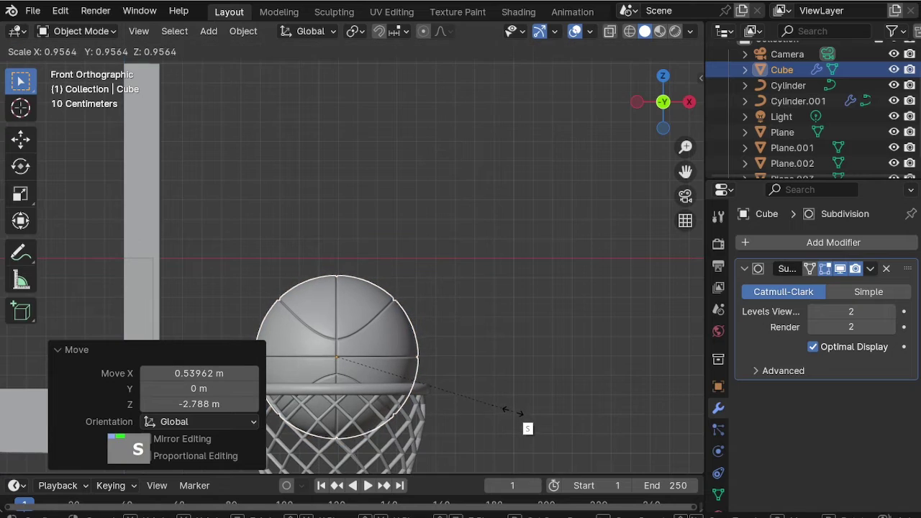
{"action": "left_click", "coordinate": [512, 414]}
{"action": "scroll", "coordinate": [472, 305], "scroll_direction": "down", "scroll_amount": 1}
{"action": "middle_click_drag", "start_coordinate": [472, 304], "coordinate": [440, 316]}
{"action": "key", "text": "g"}
{"action": "key", "text": "z"}
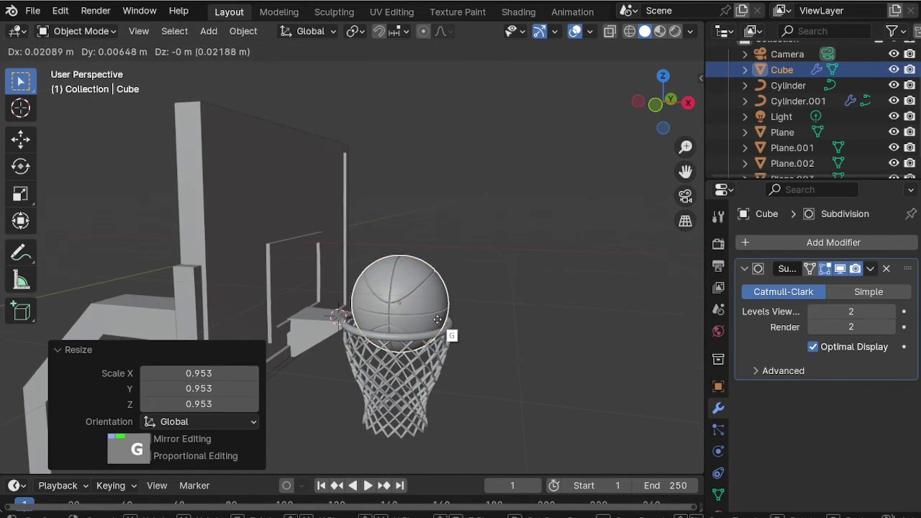
{"action": "left_click", "coordinate": [404, 228]}
{"action": "scroll", "coordinate": [405, 229], "scroll_direction": "up", "scroll_amount": 2}
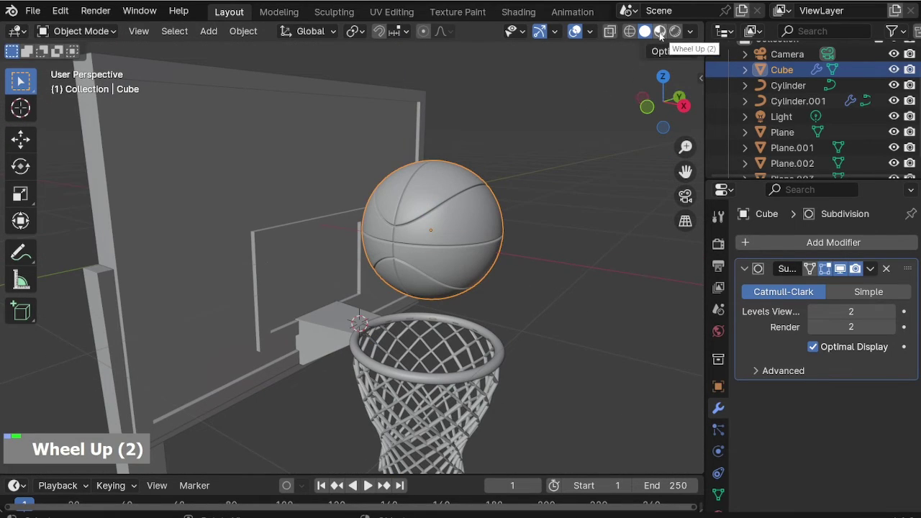
{"action": "scroll", "coordinate": [584, 173], "scroll_direction": "down", "scroll_amount": 2}
{"action": "scroll", "coordinate": [442, 220], "scroll_direction": "up", "scroll_amount": 1}
{"action": "middle_click_drag", "start_coordinate": [442, 220], "coordinate": [481, 229]}
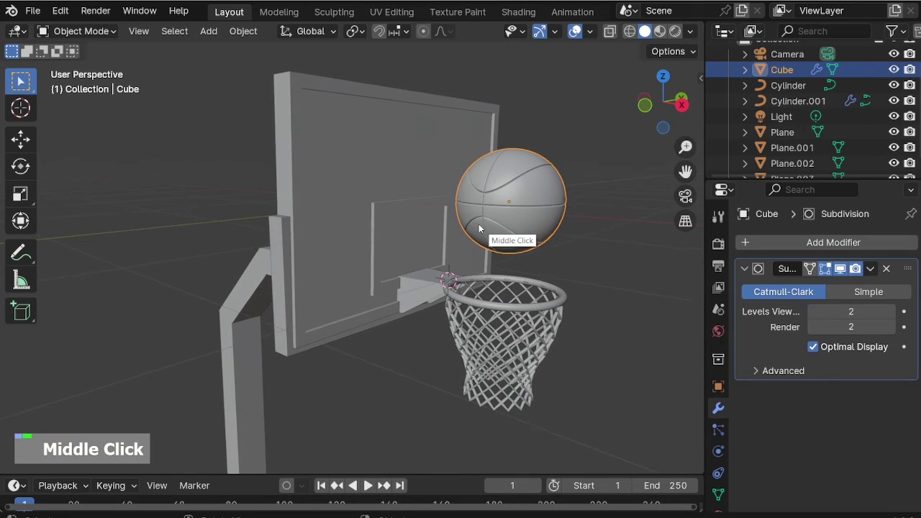
{"action": "left_click", "coordinate": [612, 277]}
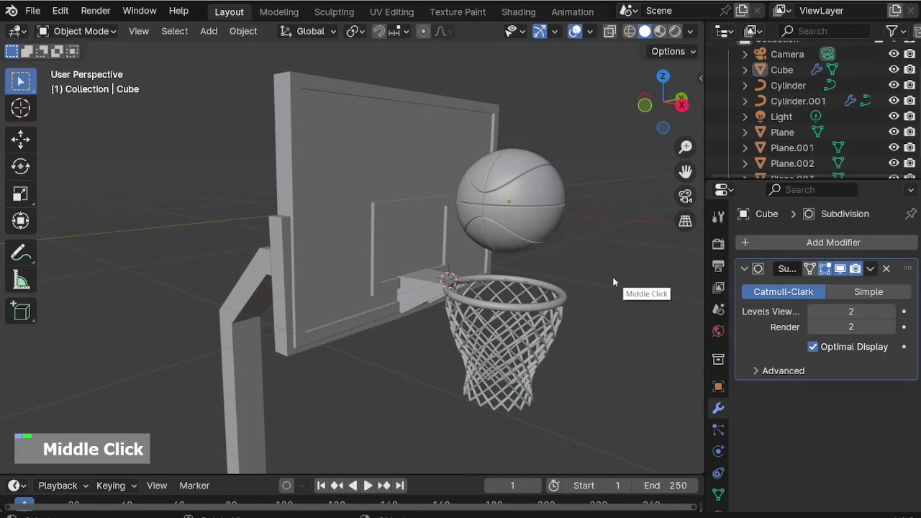
Stretch the net to about 1.13 along Z and lower it about 0.087 m so its upper edge meets the rim.
{"action": "left_click", "coordinate": [533, 334]}
{"action": "key", "text": "KP_1"}
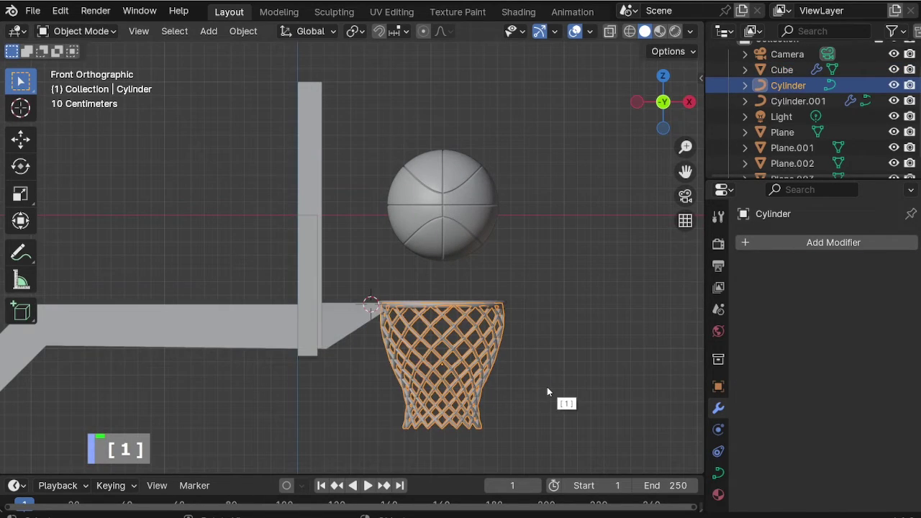
{"action": "key", "text": "s"}
{"action": "key", "text": "z"}
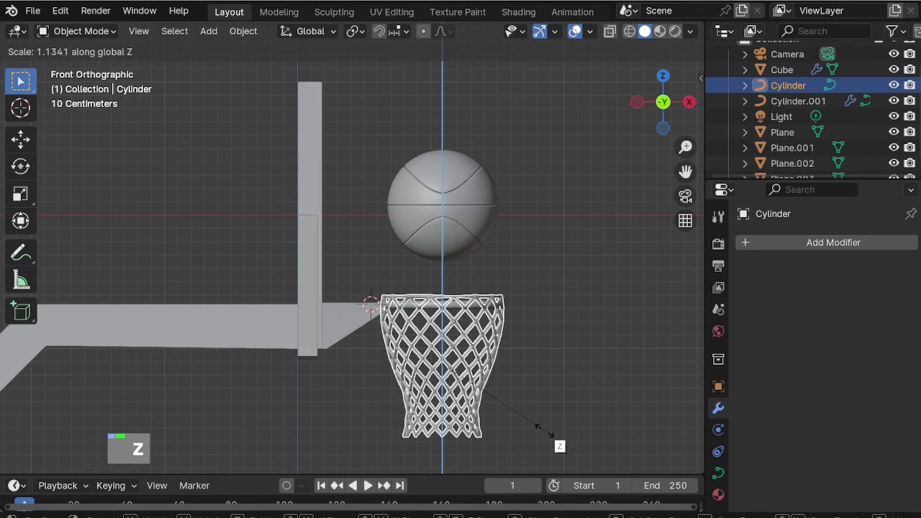
{"action": "left_click", "coordinate": [544, 426]}
{"action": "key", "text": "g"}
{"action": "key", "text": "z"}
{"action": "left_click", "coordinate": [569, 415]}
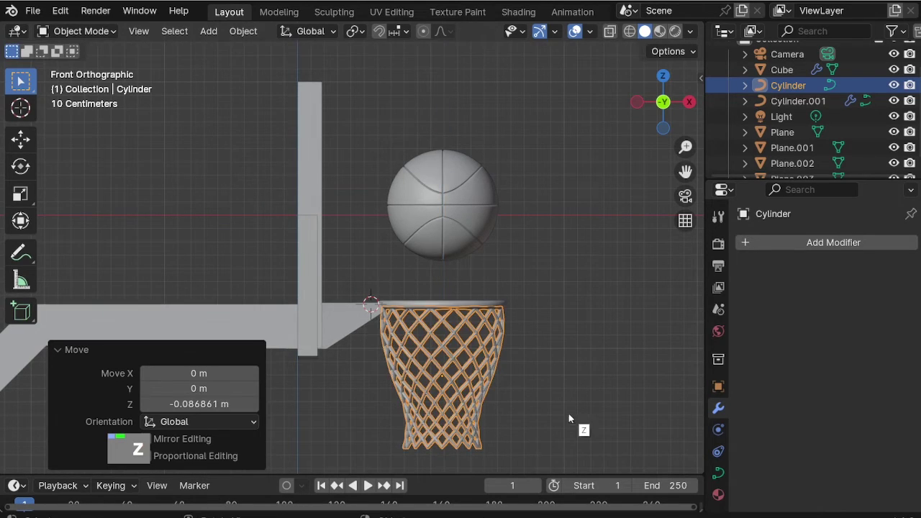
{"action": "left_click", "coordinate": [584, 408]}
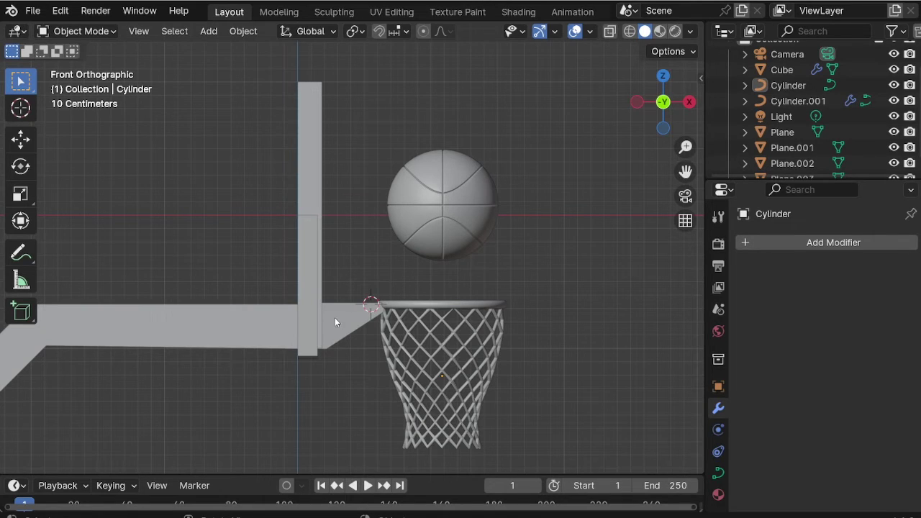
Scale the lower backboard frame piece to 1.433 along X and shift it about -0.02 m along X to centre it on the backboard.
{"action": "left_click", "coordinate": [317, 271]}
{"action": "scroll", "coordinate": [311, 270], "scroll_direction": "up", "scroll_amount": 3}
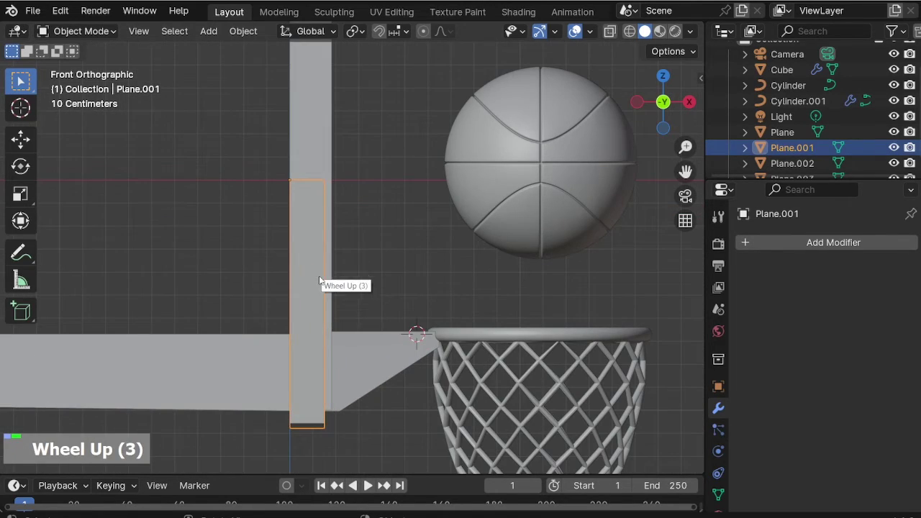
{"action": "key", "text": "s"}
{"action": "key", "text": "x"}
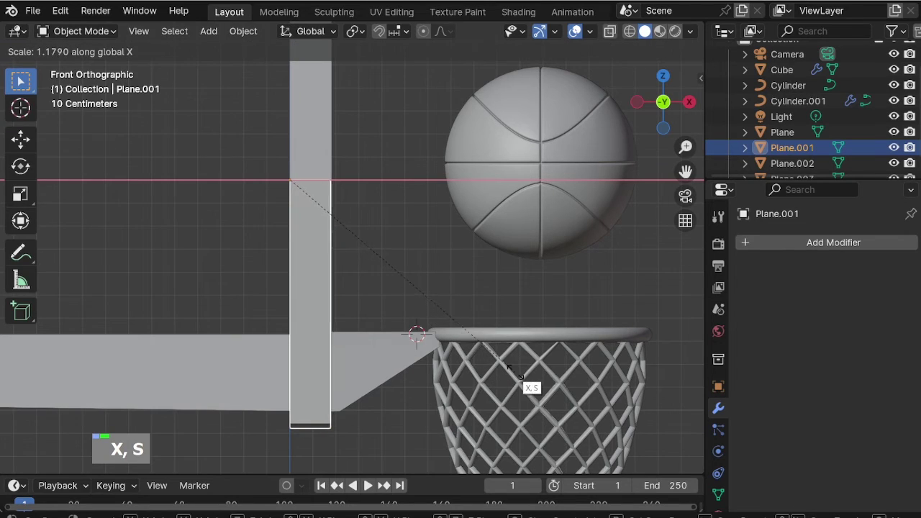
{"action": "left_click", "coordinate": [604, 381]}
{"action": "key", "text": "g"}
{"action": "key", "text": "x"}
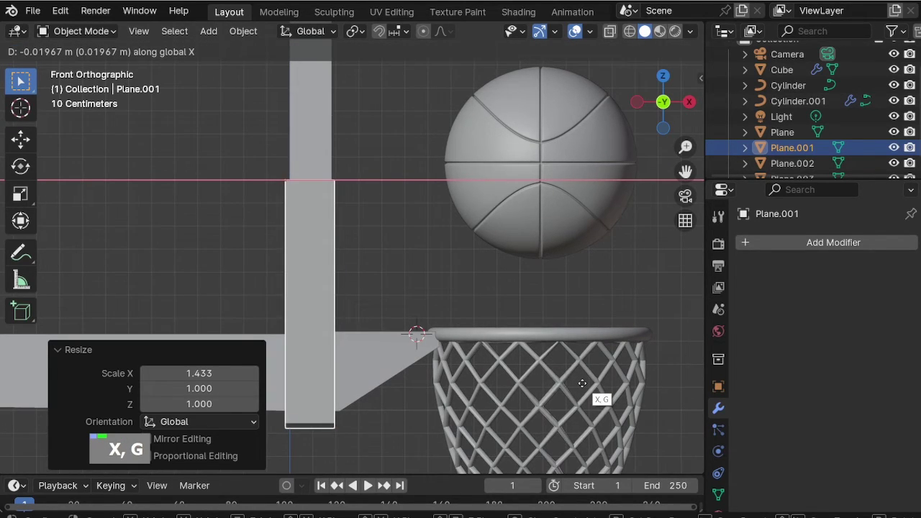
{"action": "left_click", "coordinate": [582, 383]}
Snap the 3D cursor to the underside face of the support pole's base.
{"action": "scroll", "coordinate": [373, 256], "scroll_direction": "down", "scroll_amount": 2}
{"action": "middle_click_drag", "start_coordinate": [372, 255], "coordinate": [290, 278]}
{"action": "scroll", "coordinate": [290, 278], "scroll_direction": "down", "scroll_amount": 2}
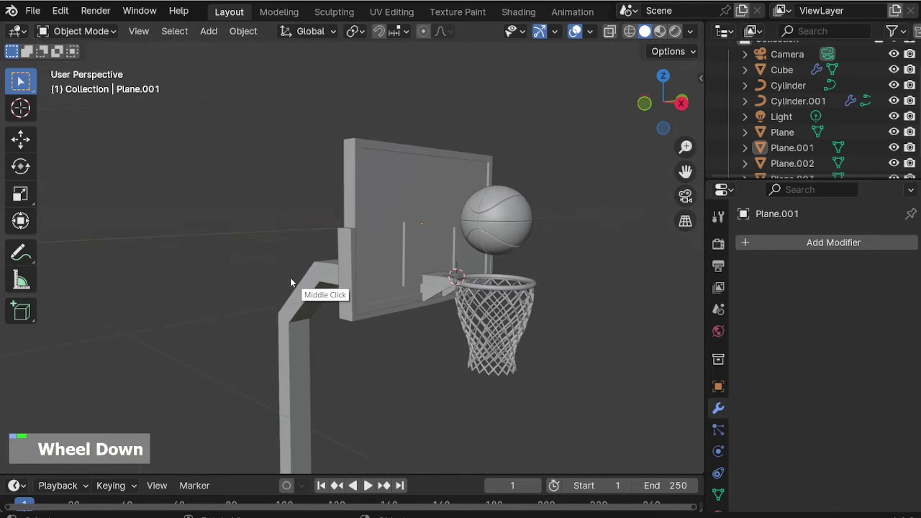
{"action": "scroll", "coordinate": [290, 278], "scroll_direction": "up", "scroll_amount": 2}
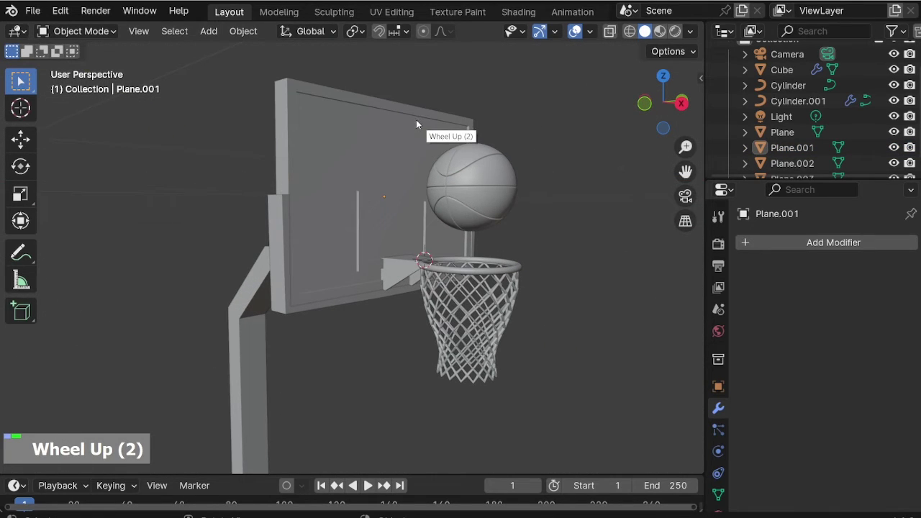
{"action": "scroll", "coordinate": [421, 125], "scroll_direction": "down", "scroll_amount": 6}
{"action": "scroll", "coordinate": [372, 271], "scroll_direction": "up", "scroll_amount": 2}
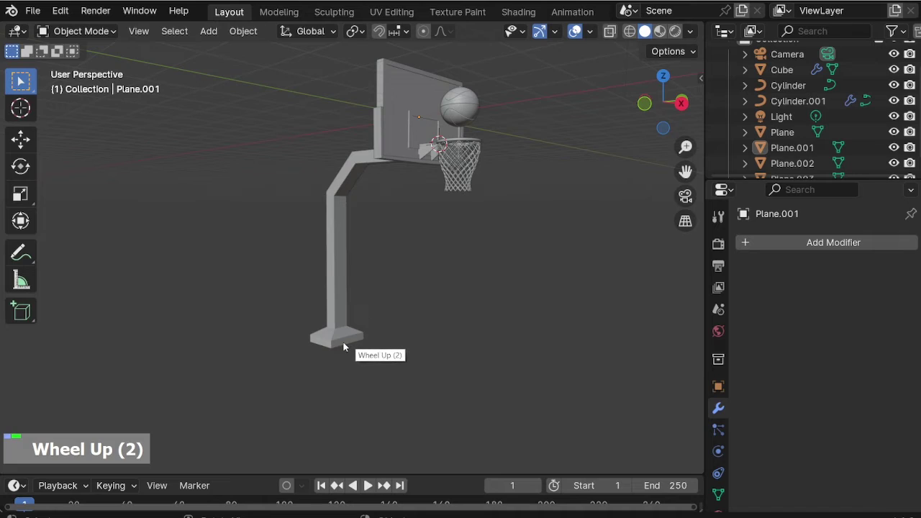
{"action": "scroll", "coordinate": [338, 356], "scroll_direction": "up", "scroll_amount": 9}
{"action": "middle_click_drag", "start_coordinate": [327, 363], "coordinate": [331, 270]}
{"action": "key", "text": "Tab"}
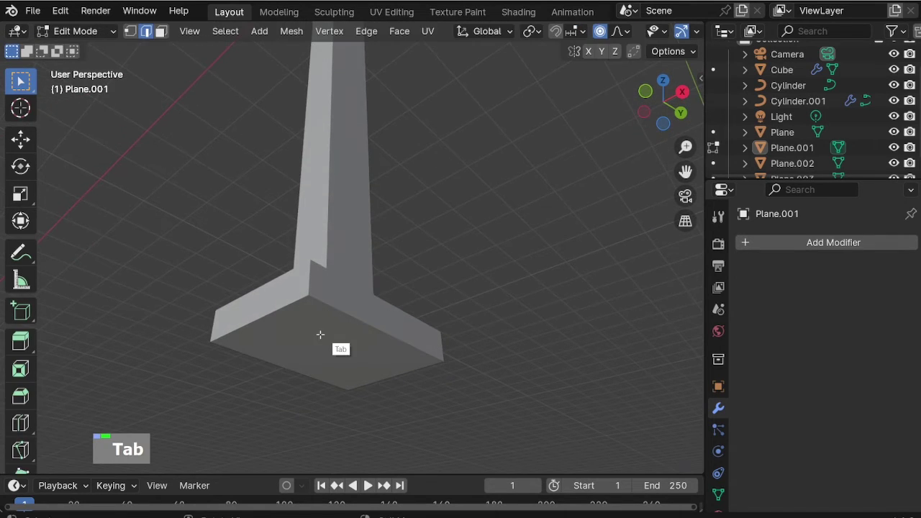
{"action": "key", "text": "Tab"}
{"action": "left_click", "coordinate": [324, 335]}
{"action": "key", "text": "Tab"}
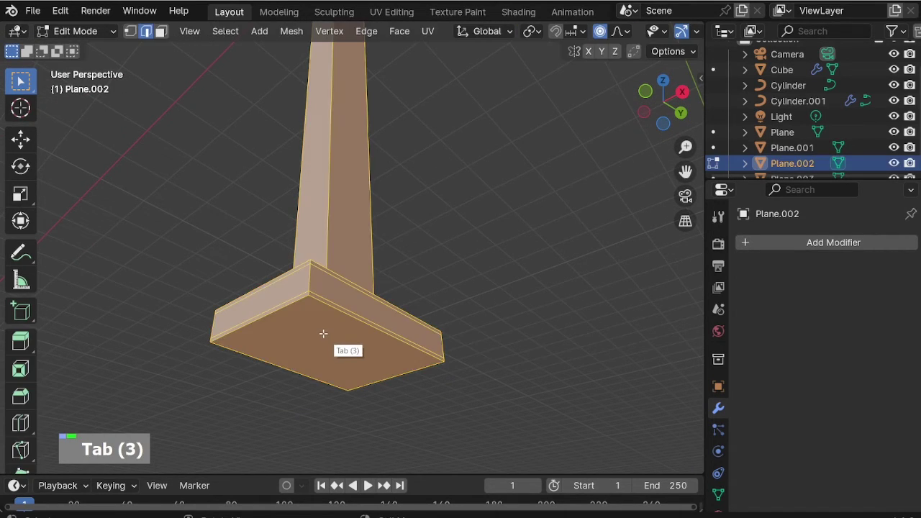
{"action": "key", "text": "3"}
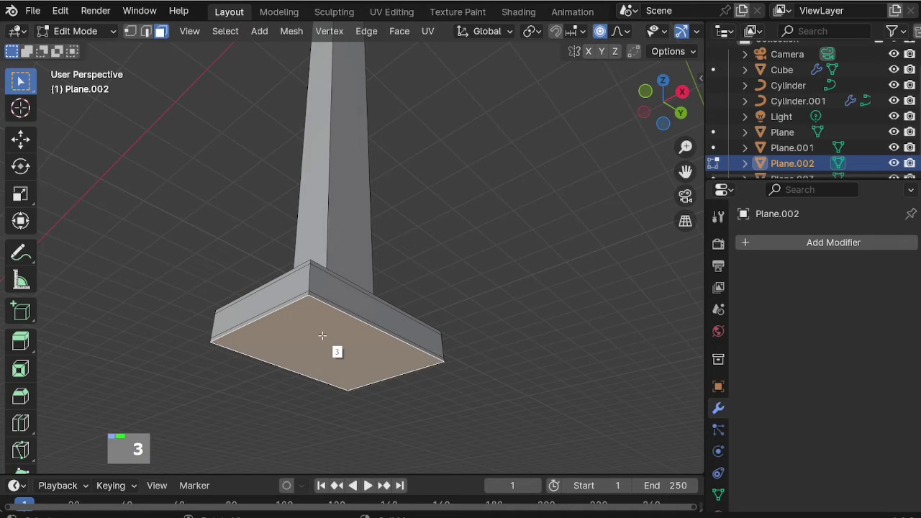
{"action": "key", "text": "ctrl+s"}
{"action": "key", "text": "shift+s"}
{"action": "key", "text": "shift+s"}
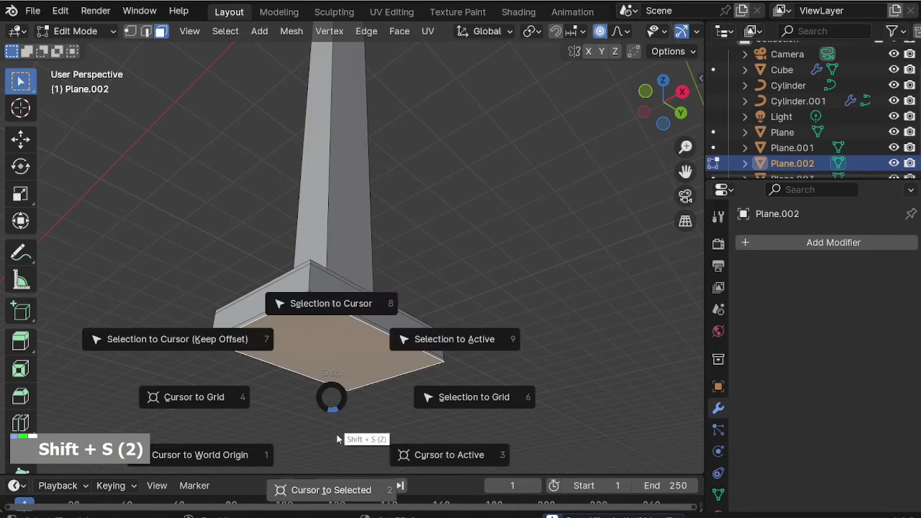
{"action": "left_click", "coordinate": [338, 436]}
{"action": "key", "text": "Tab"}
Add a ground plane at the 3D cursor under the pole base and scale it up about 10 times.
{"action": "scroll", "coordinate": [309, 373], "scroll_direction": "down", "scroll_amount": 2}
{"action": "scroll", "coordinate": [308, 372], "scroll_direction": "up", "scroll_amount": 3}
{"action": "key", "text": "shift+a"}
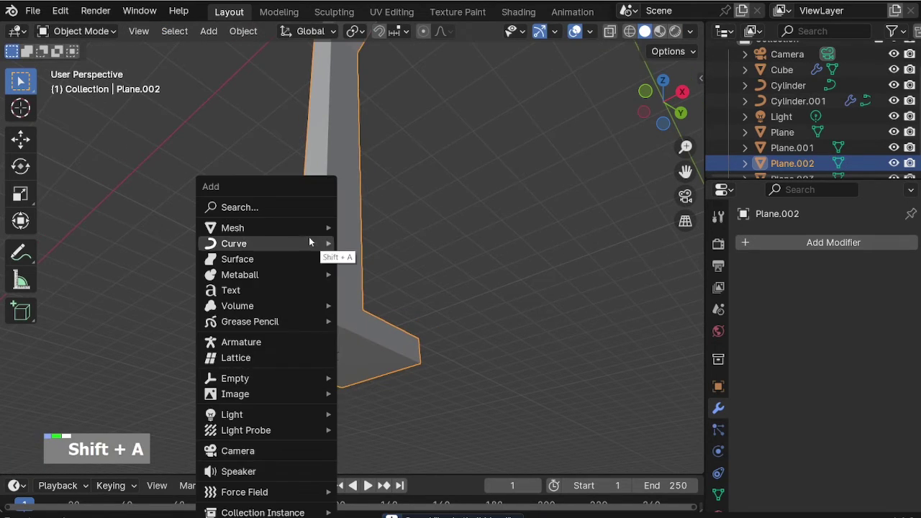
{"action": "mouse_move", "coordinate": [307, 227]}
{"action": "left_click", "coordinate": [374, 227]}
{"action": "middle_click", "coordinate": [302, 260]}
{"action": "scroll", "coordinate": [321, 335], "scroll_direction": "down", "scroll_amount": 9}
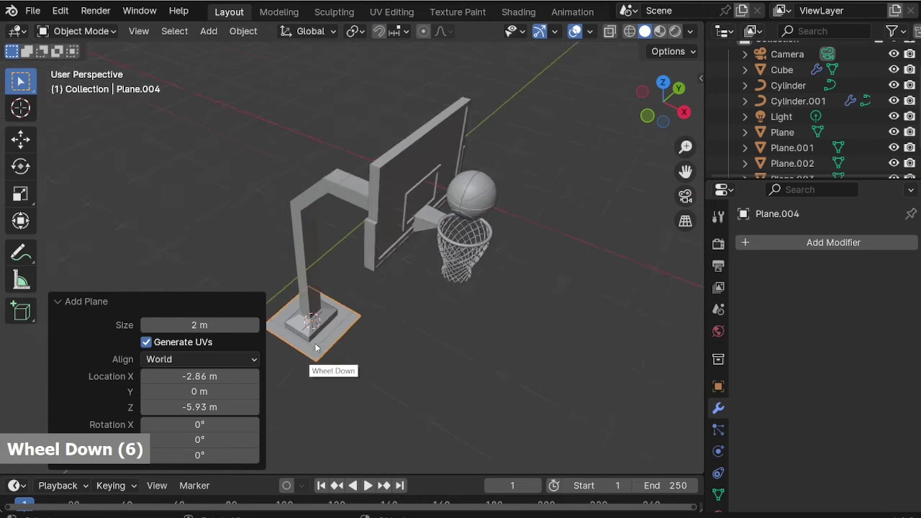
{"action": "middle_click_drag", "start_coordinate": [321, 335], "coordinate": [333, 317]}
{"action": "key", "text": "s"}
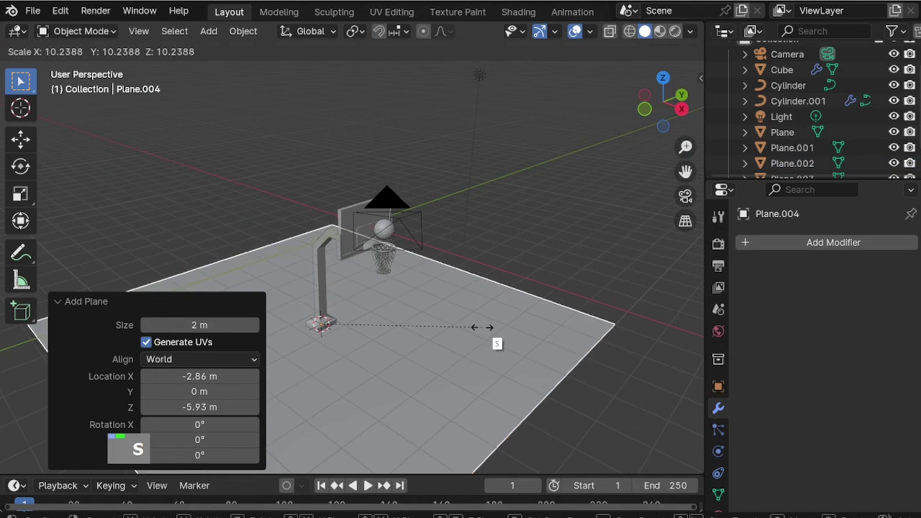
{"action": "left_click", "coordinate": [496, 342]}
Select all modelled objects, excluding camera and light, and move them about 5.92 m along Z and 2.87 m along X so the base sits at the origin.
{"action": "scroll", "coordinate": [395, 305], "scroll_direction": "down", "scroll_amount": 2}
{"action": "scroll", "coordinate": [394, 305], "scroll_direction": "down", "scroll_amount": 1}
{"action": "key", "text": "a"}
{"action": "scroll", "coordinate": [396, 226], "scroll_direction": "up", "scroll_amount": 2}
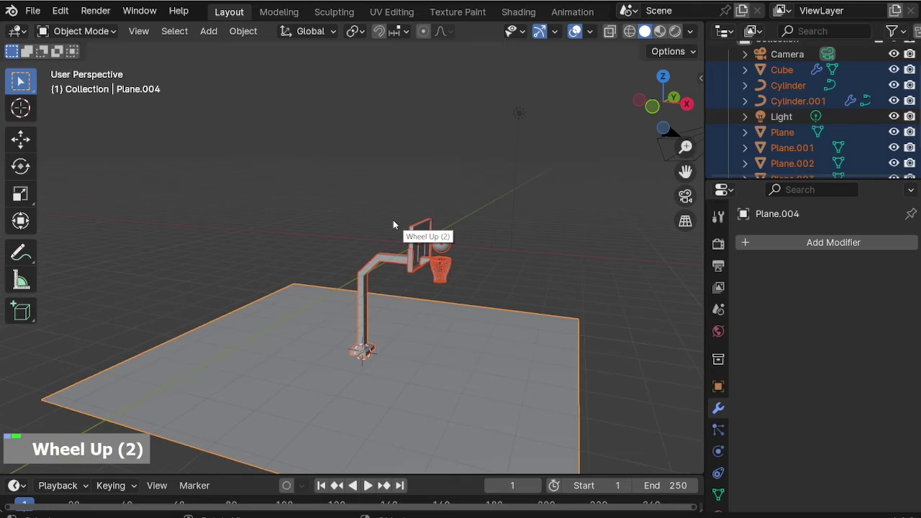
{"action": "key", "text": "KP_1"}
{"action": "scroll", "coordinate": [393, 225], "scroll_direction": "up", "scroll_amount": 2}
{"action": "key", "text": "g"}
{"action": "key", "text": "z"}
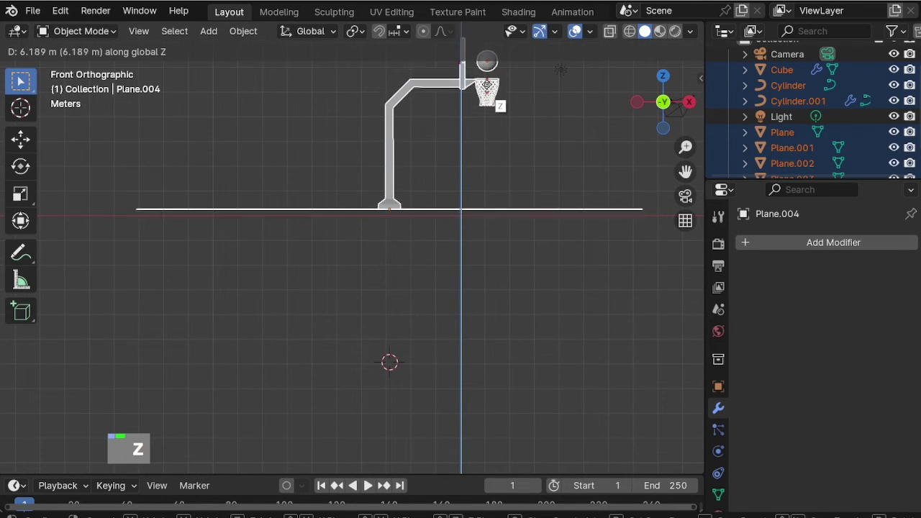
{"action": "left_click", "coordinate": [487, 97]}
{"action": "key", "text": "g"}
{"action": "key", "text": "x"}
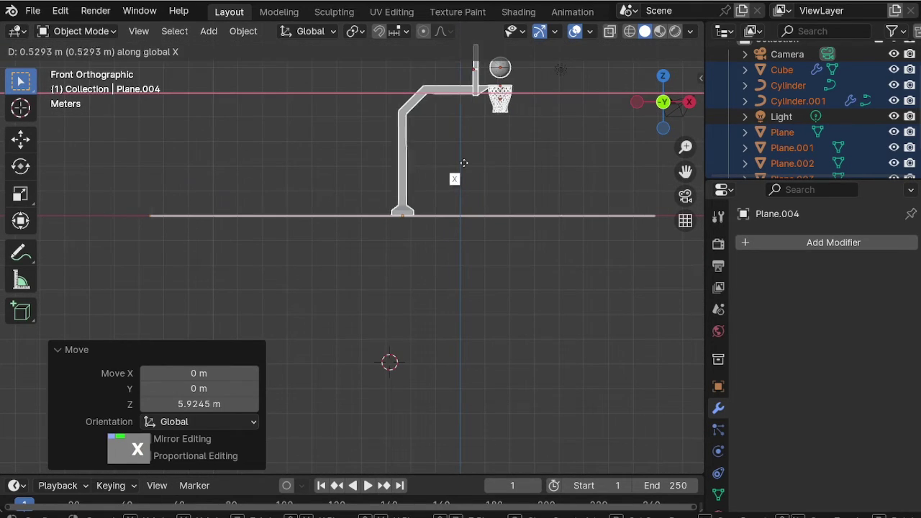
{"action": "double_click", "coordinate": [510, 172]}
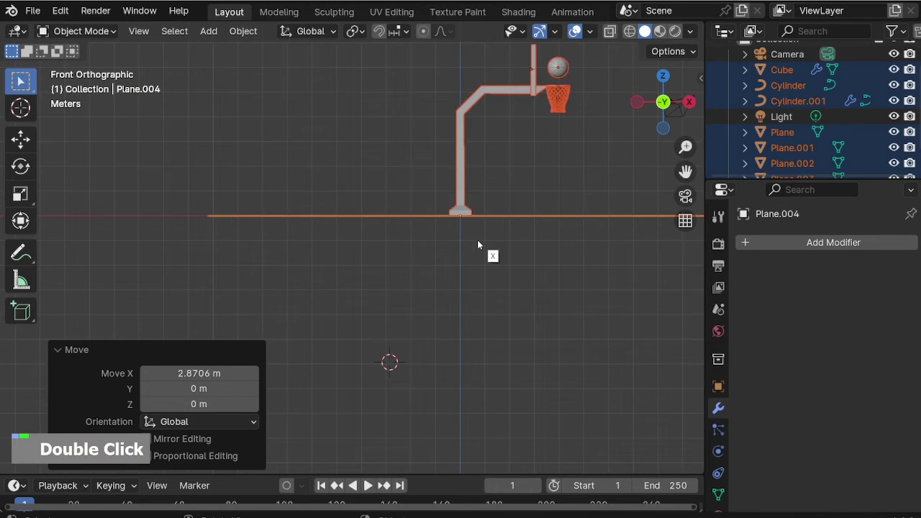
Switch to Material Preview shading and give the hoop rim a new material with a red base colour.
{"action": "middle_click_drag", "start_coordinate": [481, 243], "coordinate": [358, 220]}
{"action": "scroll", "coordinate": [302, 312], "scroll_direction": "down", "scroll_amount": 8}
{"action": "scroll", "coordinate": [484, 188], "scroll_direction": "up", "scroll_amount": 9}
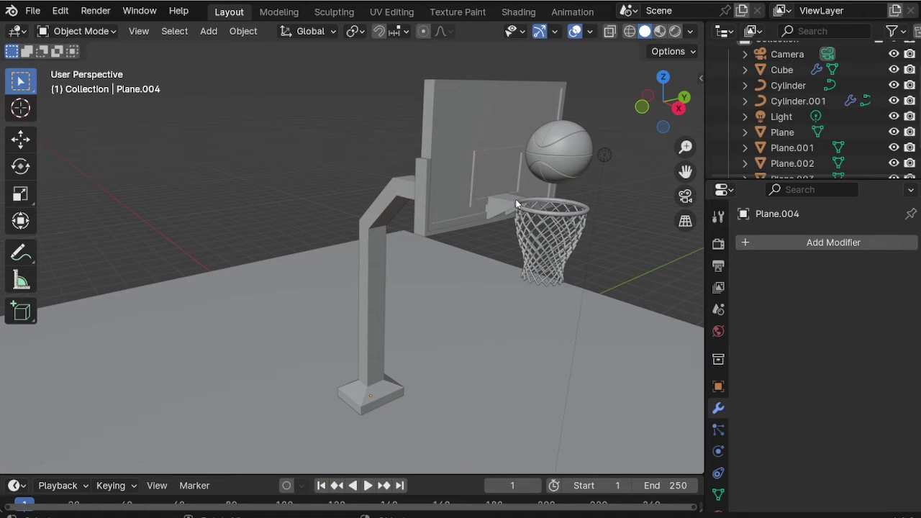
{"action": "left_click", "coordinate": [549, 221]}
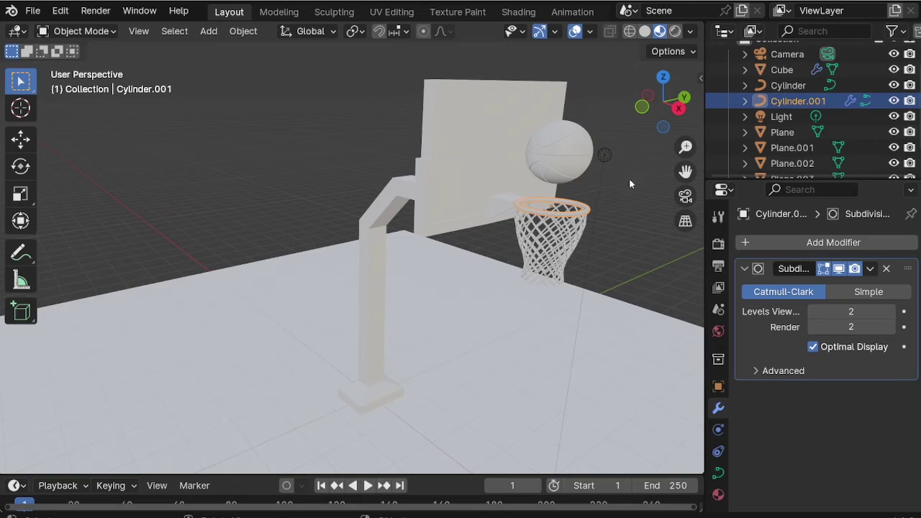
{"action": "scroll", "coordinate": [616, 206], "scroll_direction": "up", "scroll_amount": 3}
{"action": "scroll", "coordinate": [676, 274], "scroll_direction": "down", "scroll_amount": 1}
{"action": "left_click", "coordinate": [718, 495]}
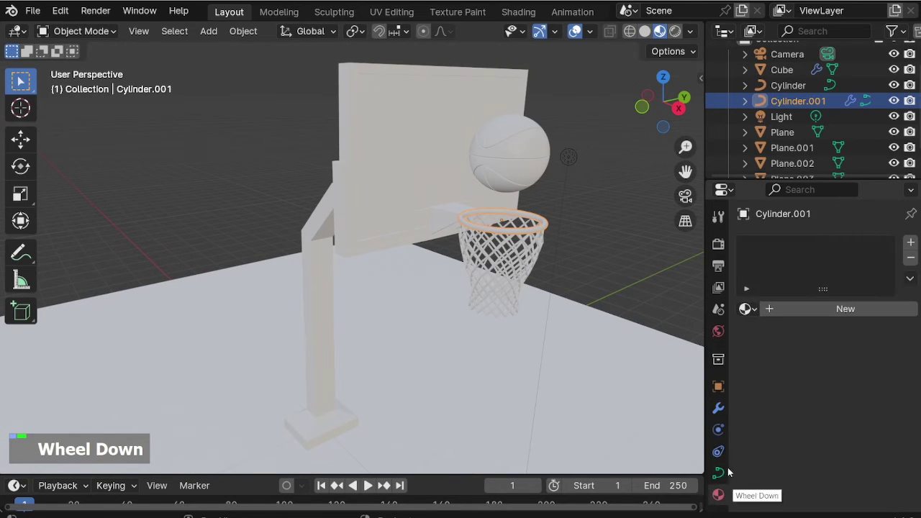
{"action": "left_click", "coordinate": [840, 309]}
{"action": "left_click", "coordinate": [858, 436]}
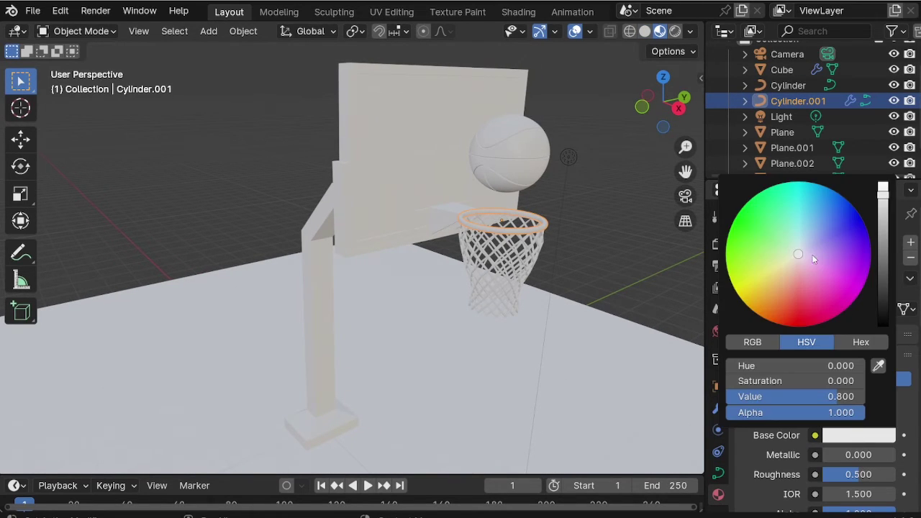
{"action": "left_click_drag", "start_coordinate": [800, 255], "coordinate": [781, 326]}
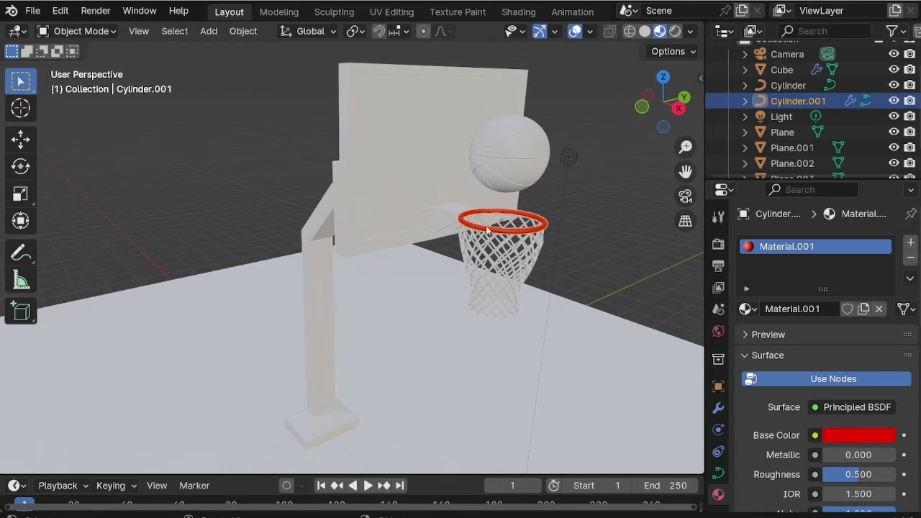
Assign the existing red Material.001 to the bracket between the rim and the backboard.
{"action": "left_click", "coordinate": [448, 218]}
{"action": "left_click", "coordinate": [749, 309]}
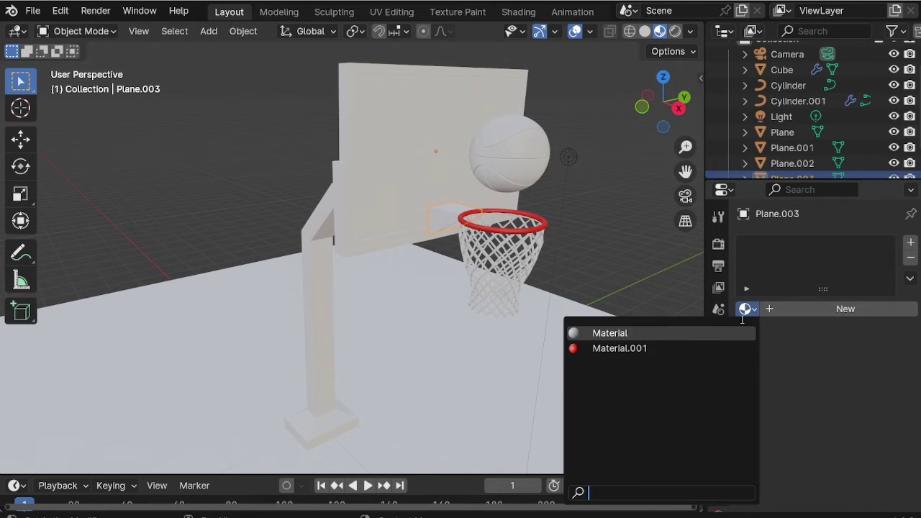
{"action": "left_click", "coordinate": [710, 351]}
Give the lower backboard frame a new near-black material with a base colour value of 0.009.
{"action": "left_click", "coordinate": [409, 244]}
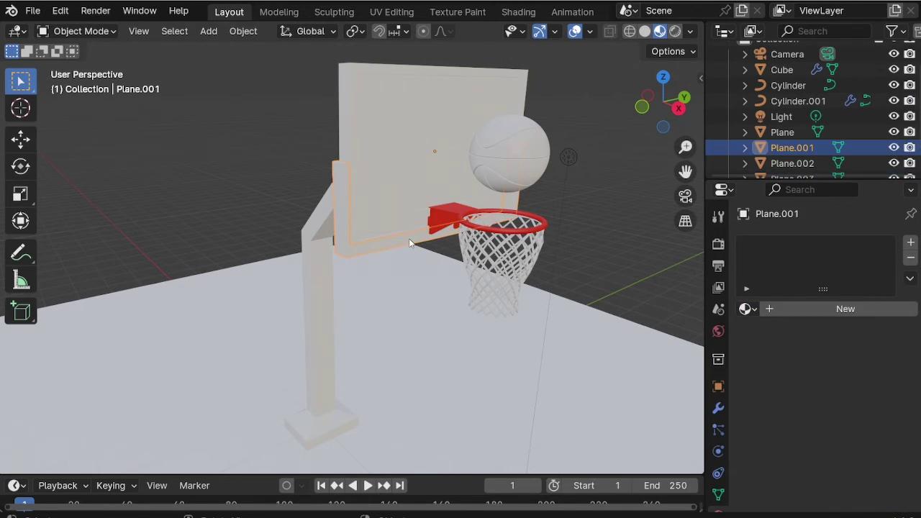
{"action": "left_click", "coordinate": [749, 309]}
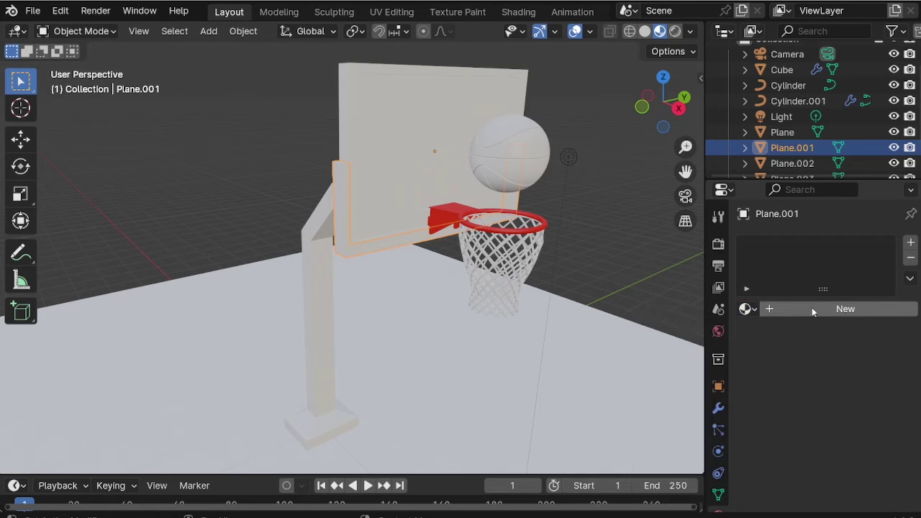
{"action": "left_click", "coordinate": [807, 308]}
{"action": "left_click", "coordinate": [857, 435]}
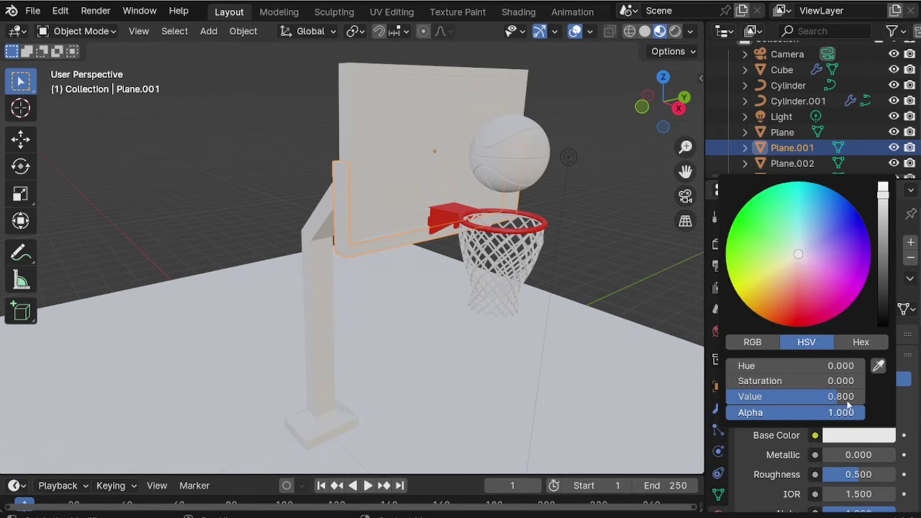
{"action": "left_click_drag", "start_coordinate": [796, 396], "coordinate": [788, 396]}
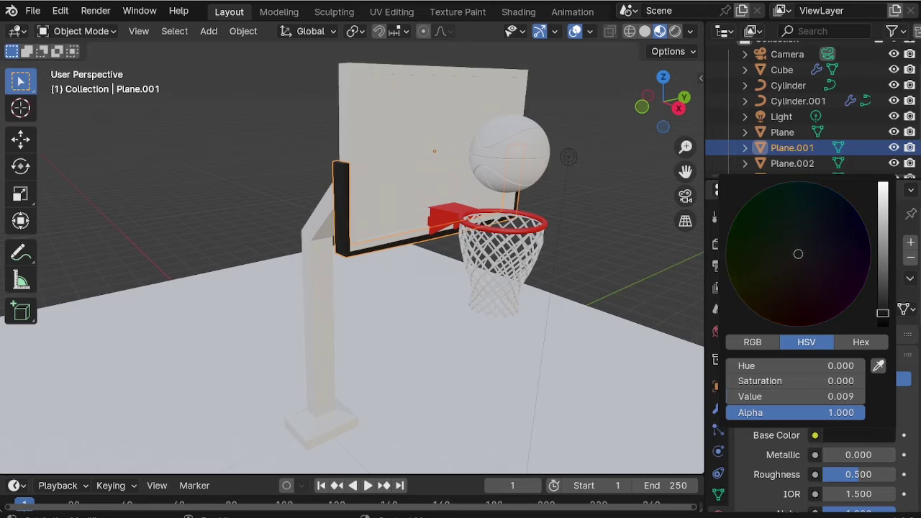
Give the backboard a new material with a light grey base colour.
{"action": "left_click", "coordinate": [341, 112]}
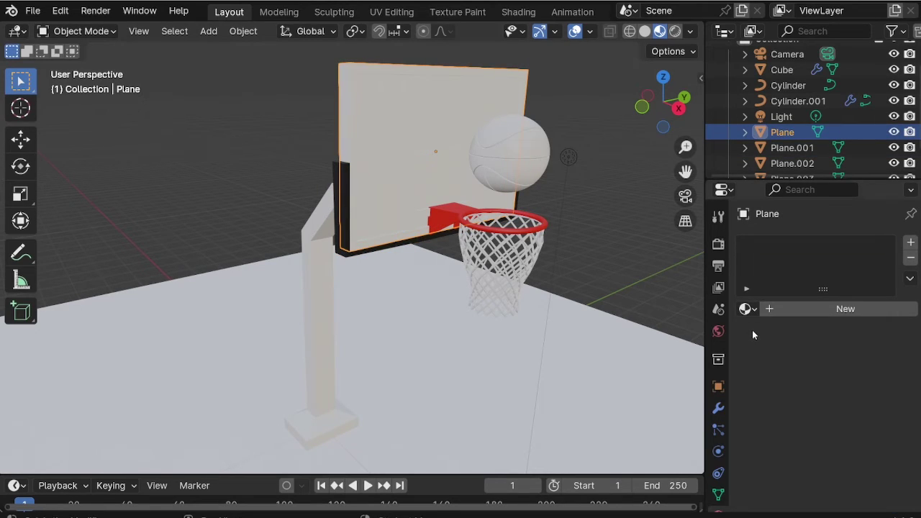
{"action": "left_click", "coordinate": [807, 309]}
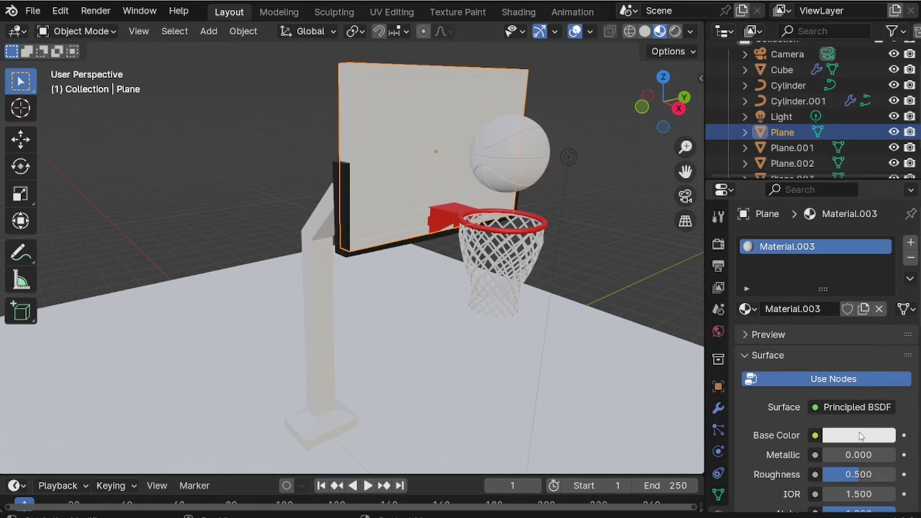
{"action": "left_click", "coordinate": [861, 436]}
{"action": "left_click_drag", "start_coordinate": [889, 213], "coordinate": [884, 254]}
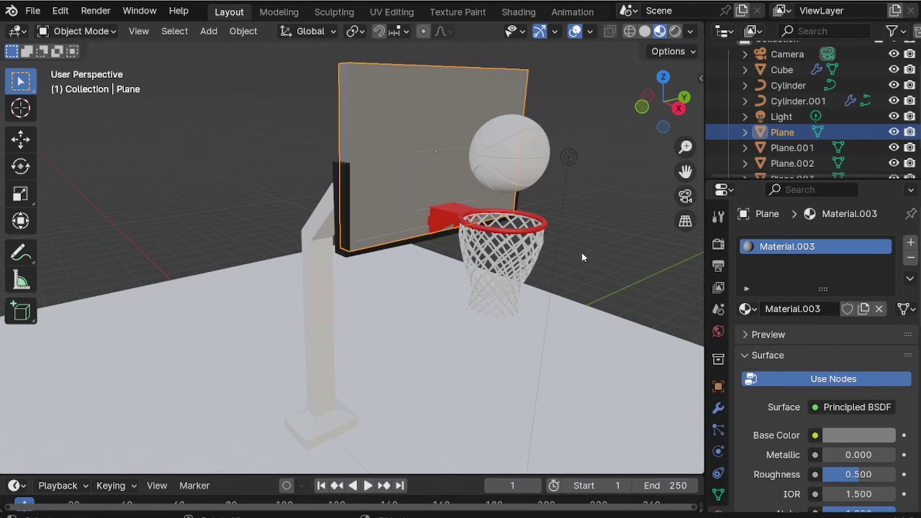
{"action": "left_click", "coordinate": [851, 431]}
{"action": "left_click_drag", "start_coordinate": [785, 396], "coordinate": [806, 396]}
Assign the existing black Material.002 to the support pole and its base.
{"action": "left_click", "coordinate": [312, 235]}
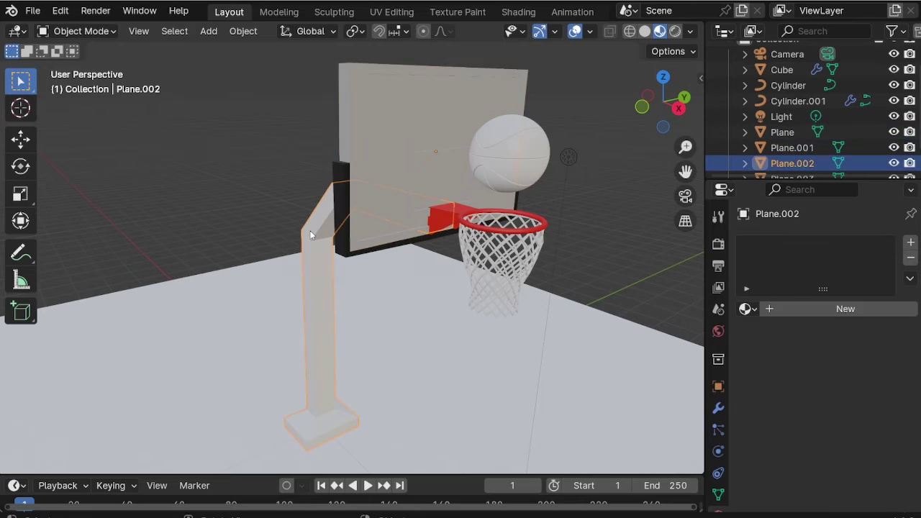
{"action": "left_click", "coordinate": [747, 308]}
{"action": "left_click", "coordinate": [659, 364]}
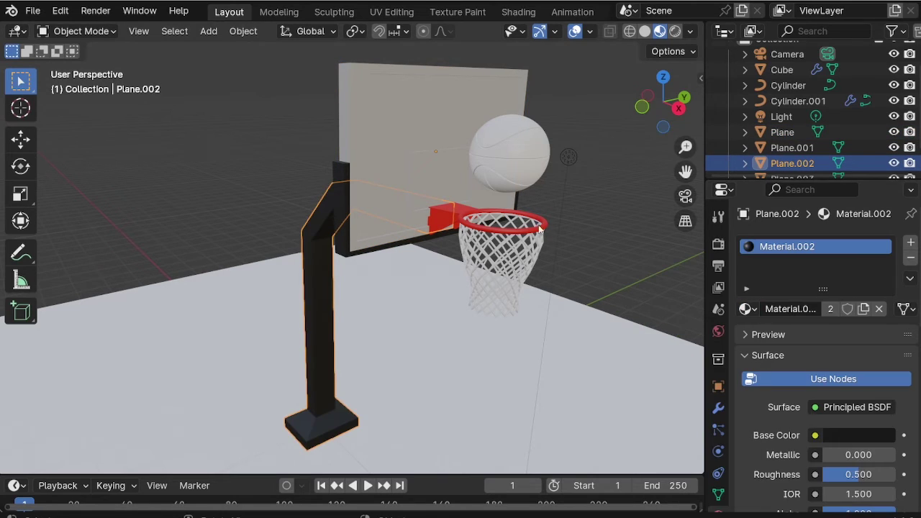
Assign the existing white material named Material to the net.
{"action": "left_click", "coordinate": [513, 263]}
{"action": "left_click", "coordinate": [747, 308]}
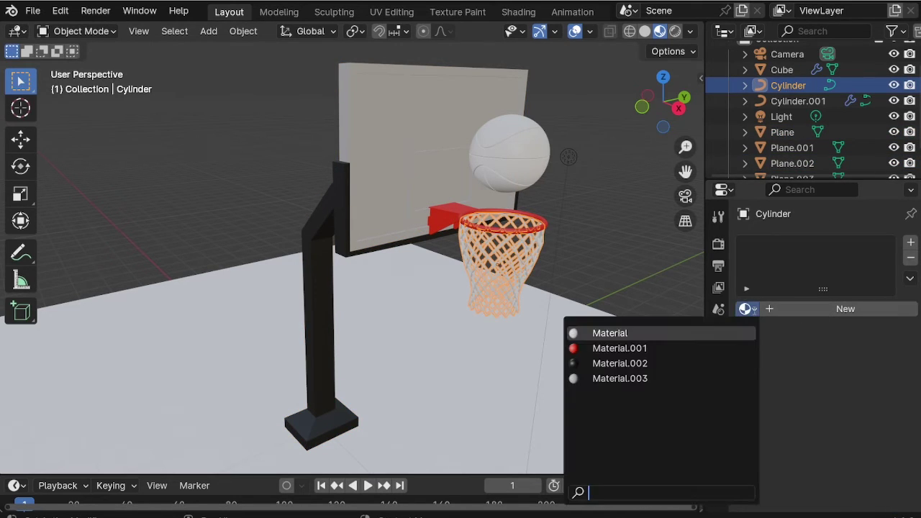
{"action": "left_click", "coordinate": [712, 333]}
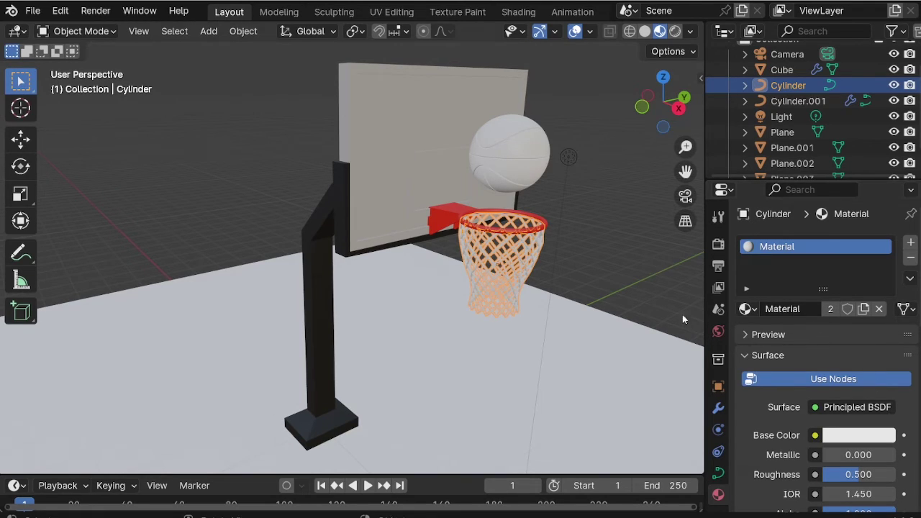
Give the basketball a new orange-red material with base colour hue 0.013, saturation 1.000 and value 0.908.
{"action": "left_click", "coordinate": [528, 168]}
{"action": "left_click", "coordinate": [864, 310]}
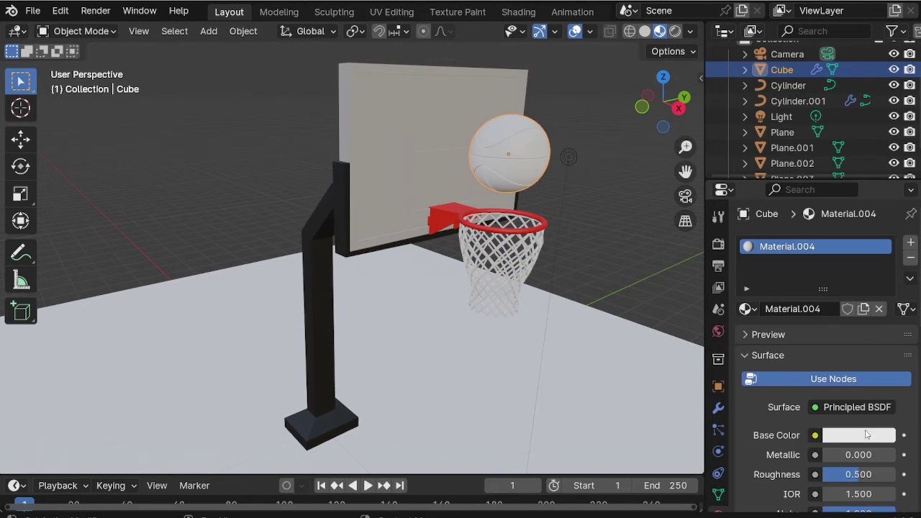
{"action": "left_click", "coordinate": [867, 436]}
{"action": "left_click_drag", "start_coordinate": [799, 256], "coordinate": [772, 322]}
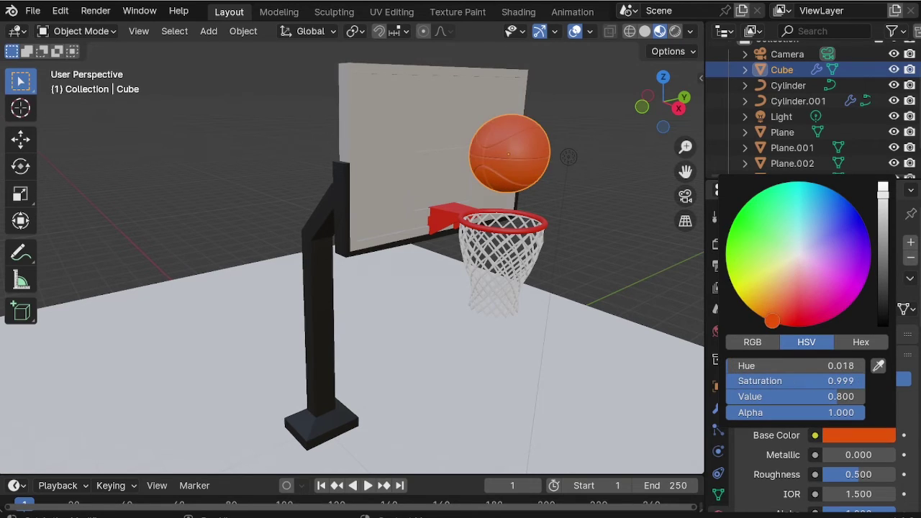
{"action": "left_click_drag", "start_coordinate": [884, 198], "coordinate": [883, 187]}
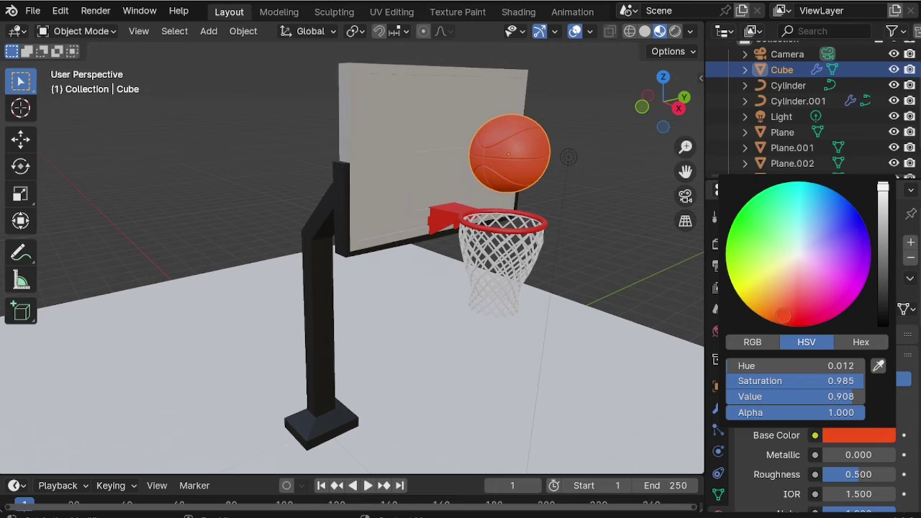
{"action": "mouse_move", "coordinate": [783, 315]}
{"action": "left_mouse_down"}
{"action": "mouse_move", "coordinate": [787, 323]}
{"action": "mouse_move", "coordinate": [770, 322]}
{"action": "left_mouse_up"}
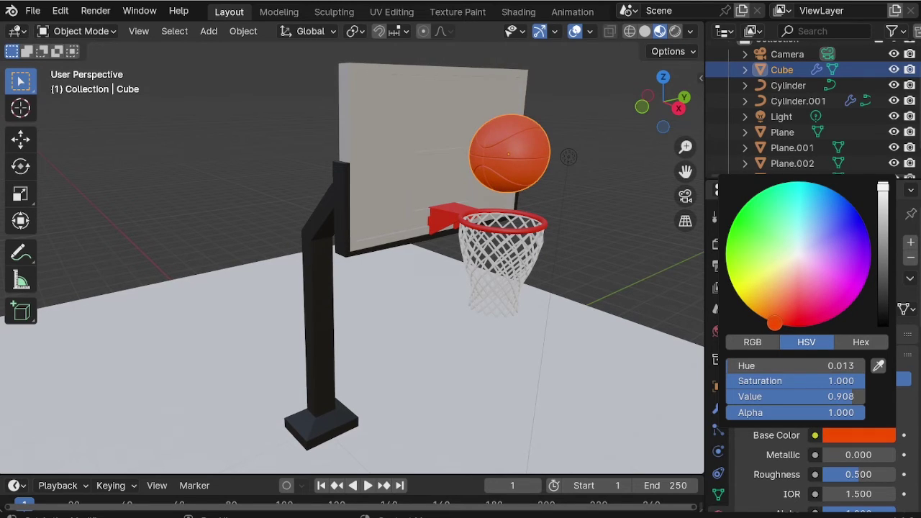
In Edit Mode on the basketball, expand the selection to cover the faces along all of its seam grooves.
{"action": "scroll", "coordinate": [524, 151], "scroll_direction": "up", "scroll_amount": 6}
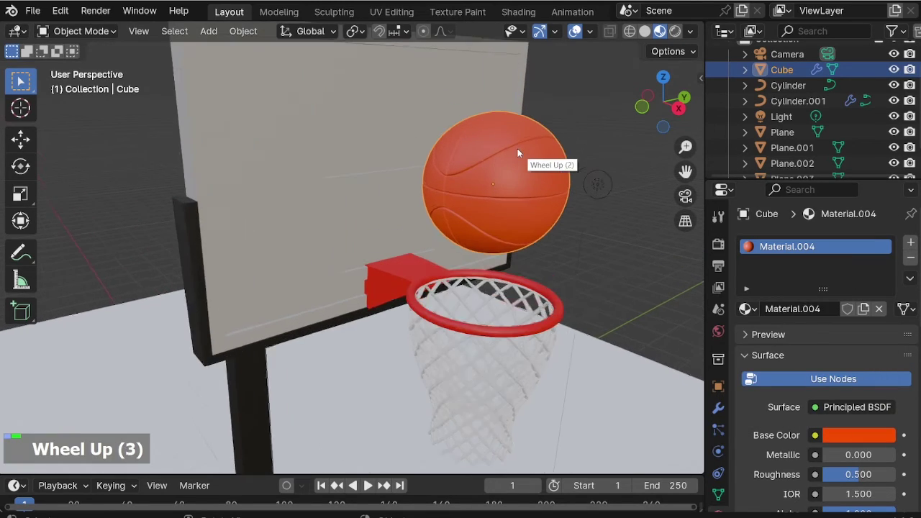
{"action": "key", "text": "Tab"}
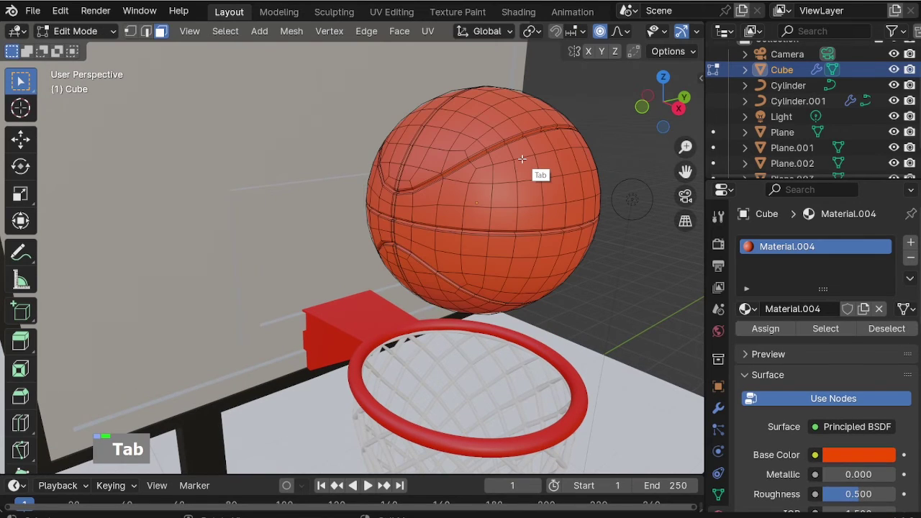
{"action": "key", "text": "ctrl+KP_Add"}
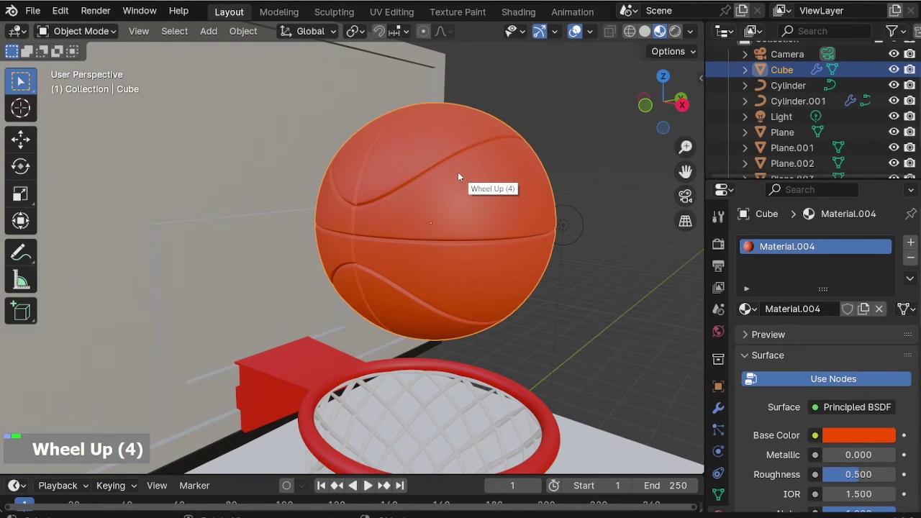
{"action": "key", "text": "Tab"}
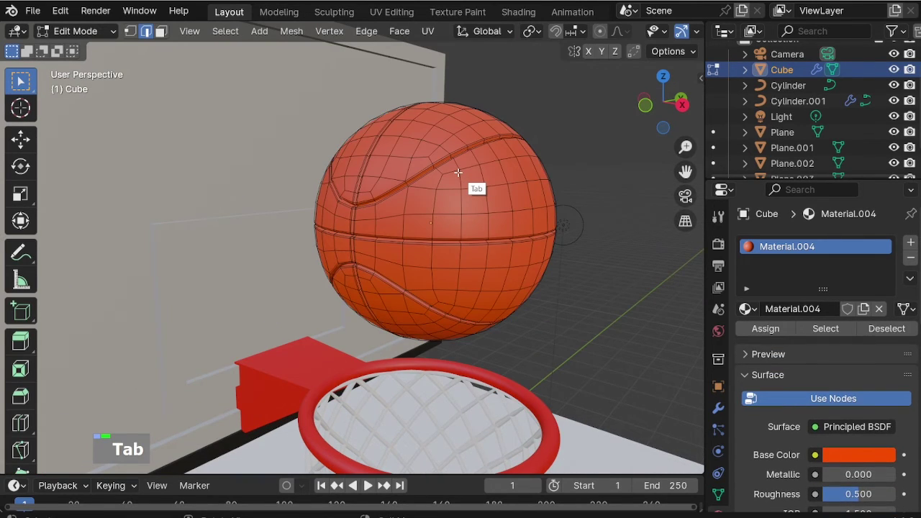
{"action": "key", "text": "ctrl+KP_Add"}
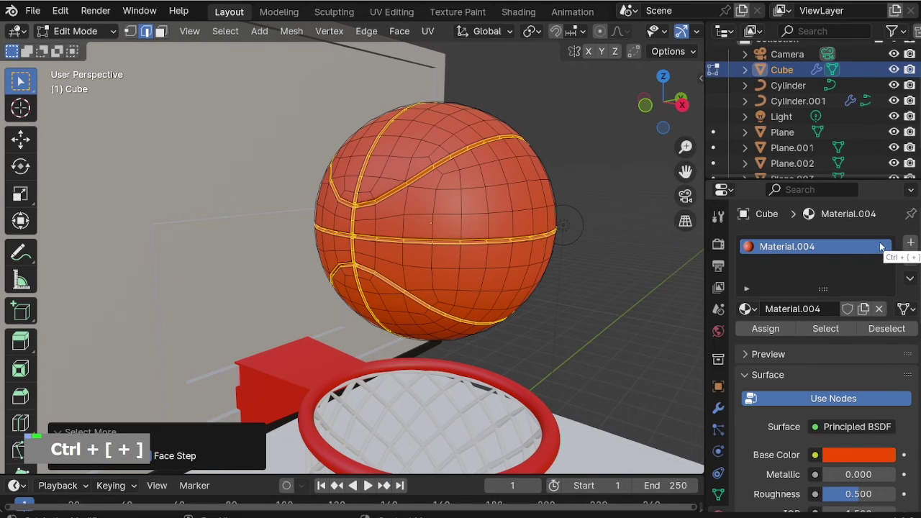
Add a second, near-black material with base colour value 0.007 to the basketball and assign it to the selected seam faces.
{"action": "left_click", "coordinate": [911, 245]}
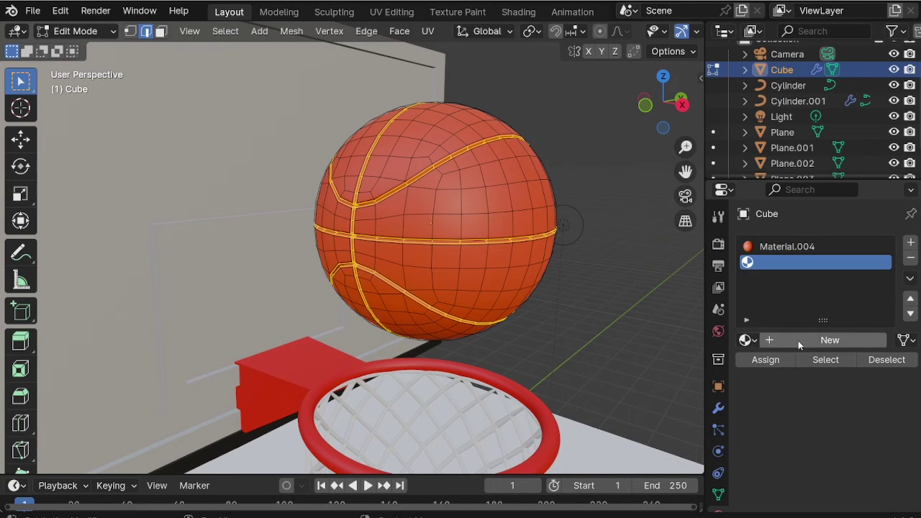
{"action": "left_click", "coordinate": [798, 341]}
{"action": "left_click", "coordinate": [868, 486]}
{"action": "left_click_drag", "start_coordinate": [883, 321], "coordinate": [883, 368]}
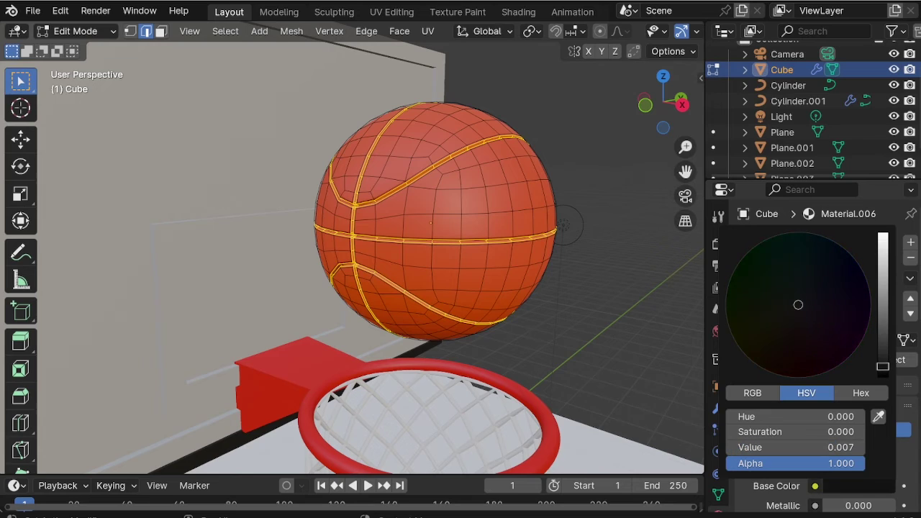
{"action": "left_click", "coordinate": [760, 360]}
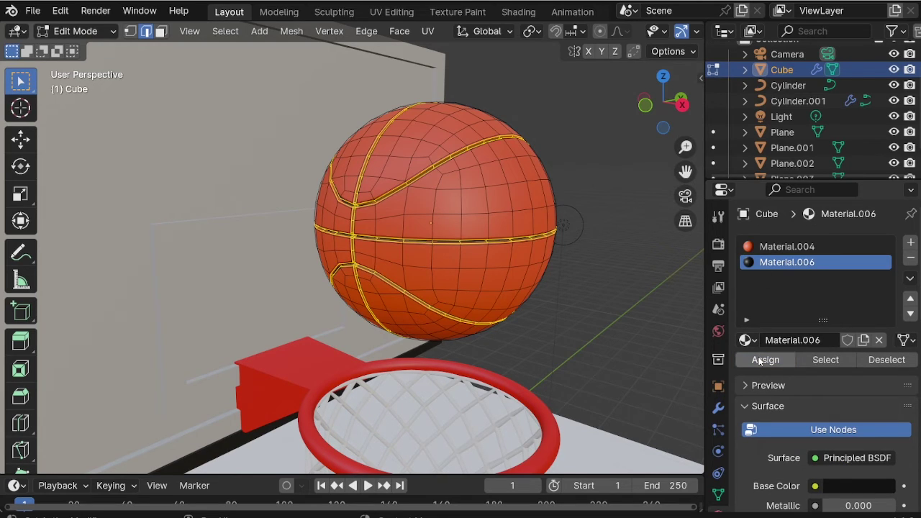
{"action": "double_click", "coordinate": [658, 291]}
{"action": "scroll", "coordinate": [507, 183], "scroll_direction": "down", "scroll_amount": 2}
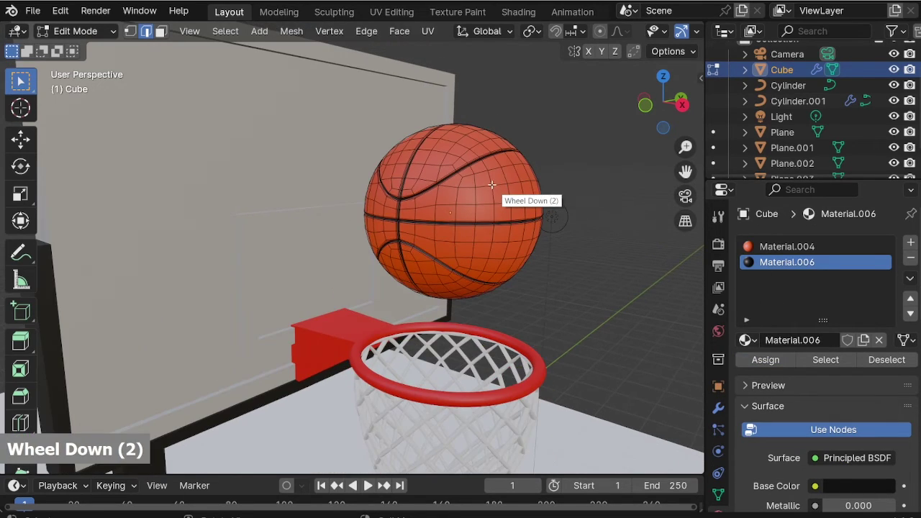
{"action": "key", "text": "Tab"}
{"action": "middle_click_drag", "start_coordinate": [493, 192], "coordinate": [494, 163], "text": "shift"}
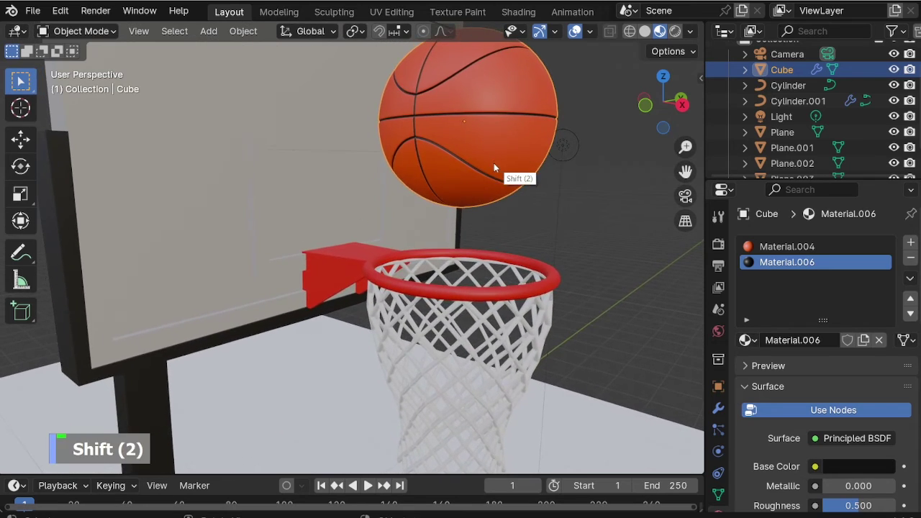
Select every backboard face except the outer border and the inner target rectangle by inverting a selection of those two loops.
{"action": "left_click", "coordinate": [379, 211], "text": "alt"}
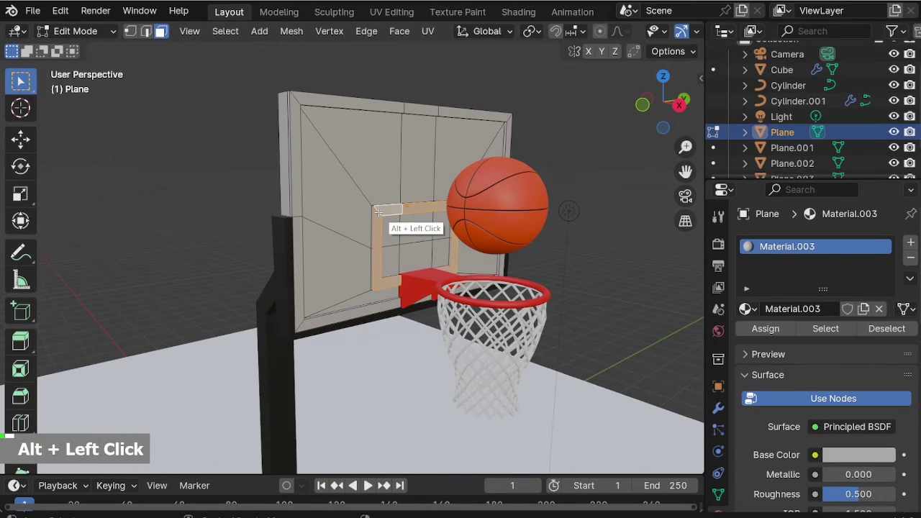
{"action": "left_click", "coordinate": [297, 101], "text": "alt+shift"}
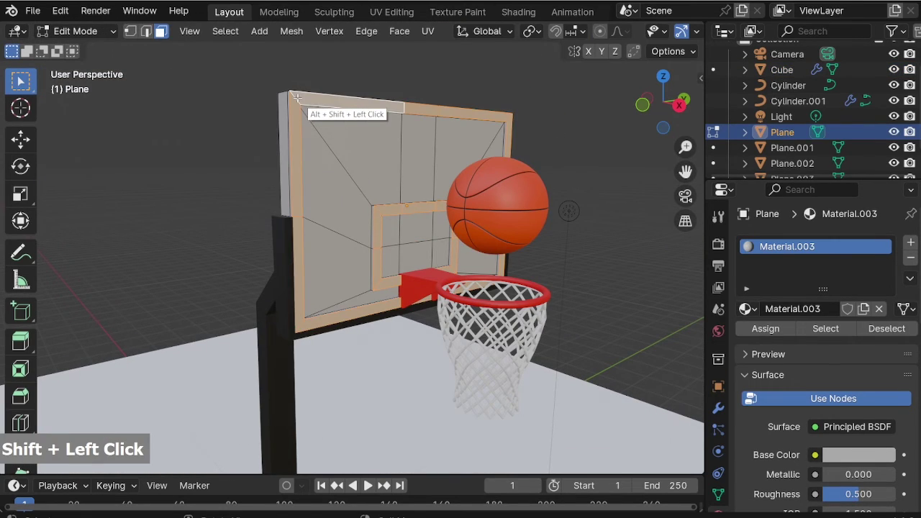
{"action": "key", "text": "ctrl+KP_Add"}
{"action": "left_click", "coordinate": [225, 31]}
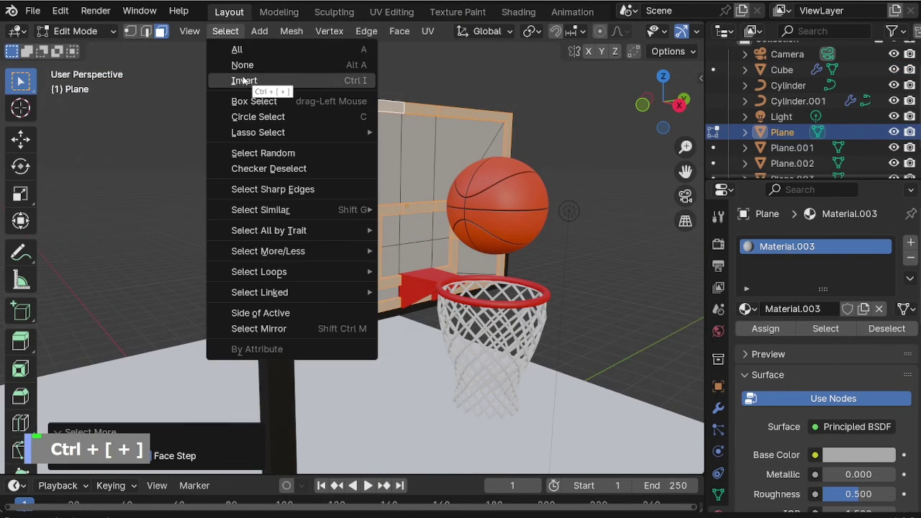
{"action": "left_click", "coordinate": [244, 80]}
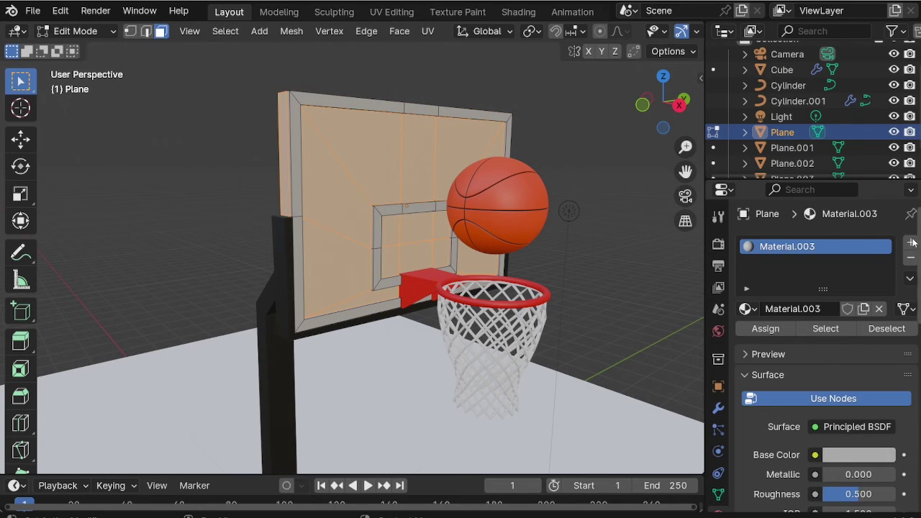
Assign a new second material to the selected backboard faces, with black base colour, roughness 0.000 and alpha 0.356.
{"action": "left_click", "coordinate": [912, 245]}
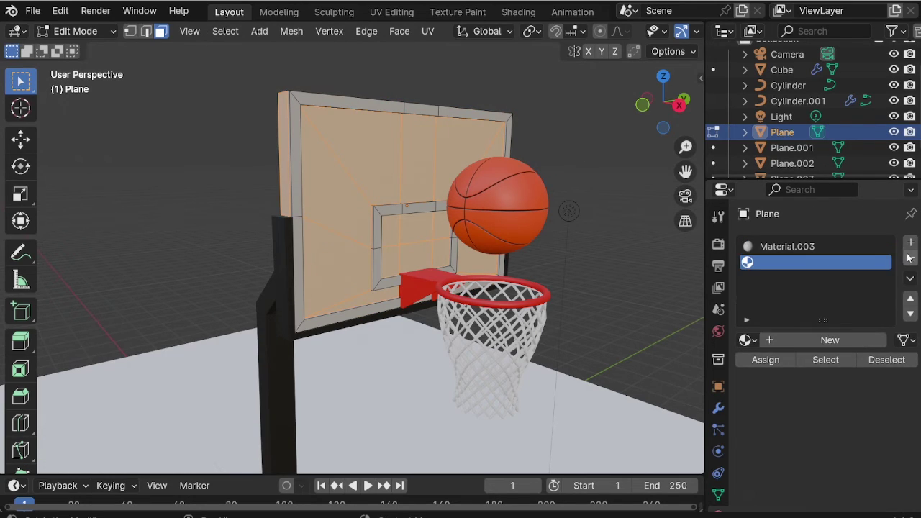
{"action": "left_click", "coordinate": [782, 340]}
{"action": "left_click", "coordinate": [764, 360]}
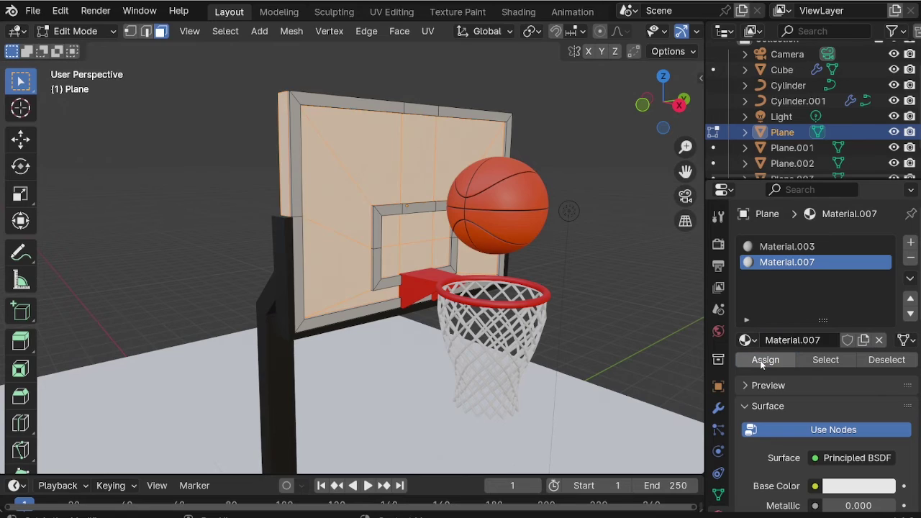
{"action": "scroll", "coordinate": [846, 401], "scroll_direction": "down", "scroll_amount": 5}
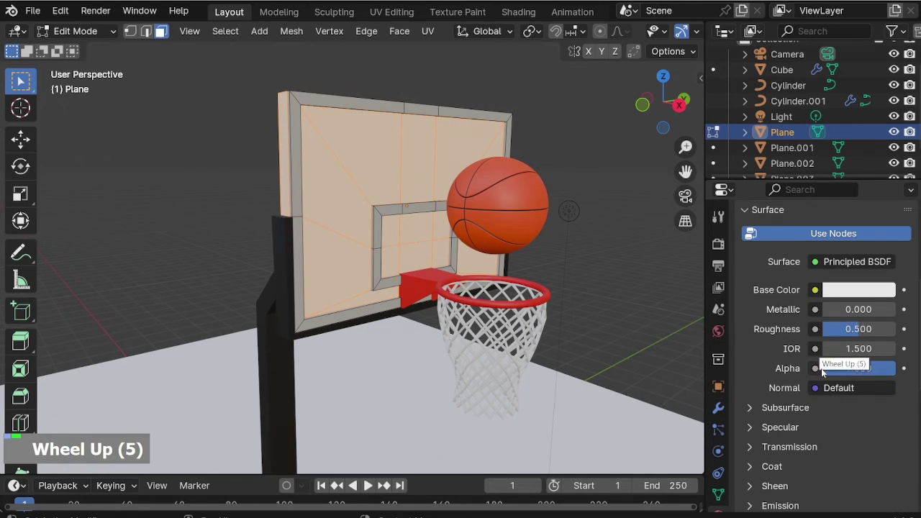
{"action": "left_click", "coordinate": [844, 290]}
{"action": "left_click_drag", "start_coordinate": [884, 113], "coordinate": [884, 183]}
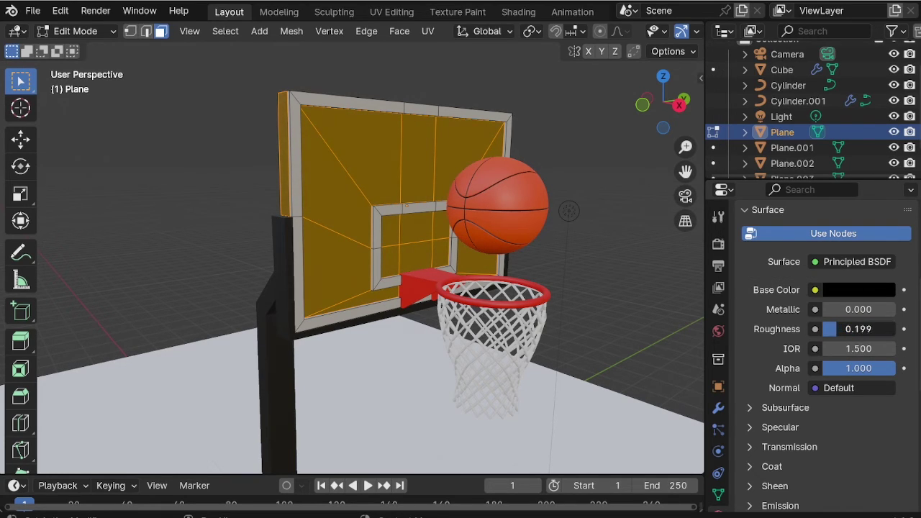
{"action": "left_click_drag", "start_coordinate": [876, 371], "coordinate": [836, 371]}
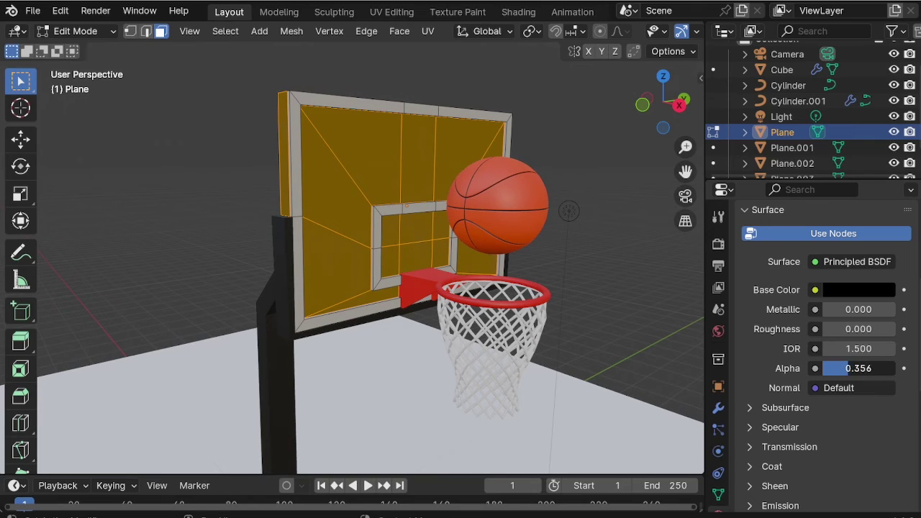
Show the scene in rendered shading and set the panel material's blend mode and shadow mode to Alpha Hashed.
{"action": "scroll", "coordinate": [909, 338], "scroll_direction": "down", "scroll_amount": 3}
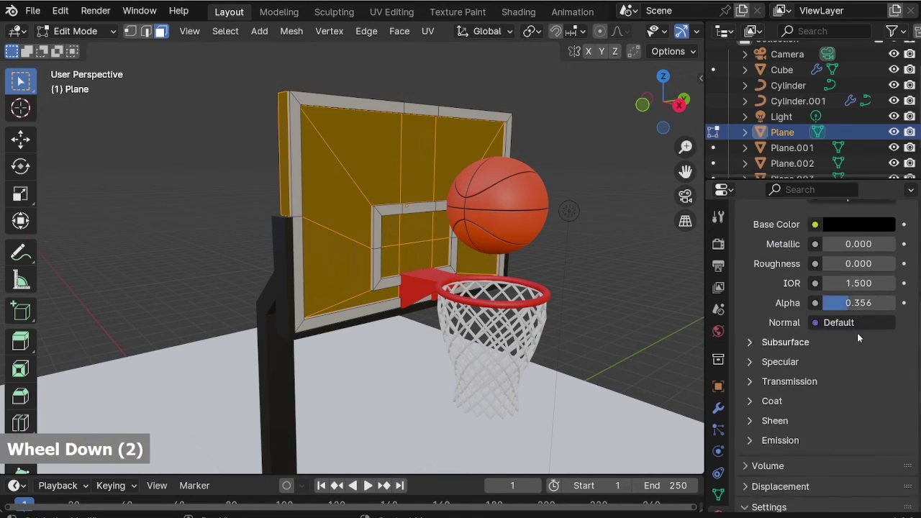
{"action": "scroll", "coordinate": [677, 32], "scroll_direction": "down", "scroll_amount": 7}
{"action": "left_click", "coordinate": [677, 32]}
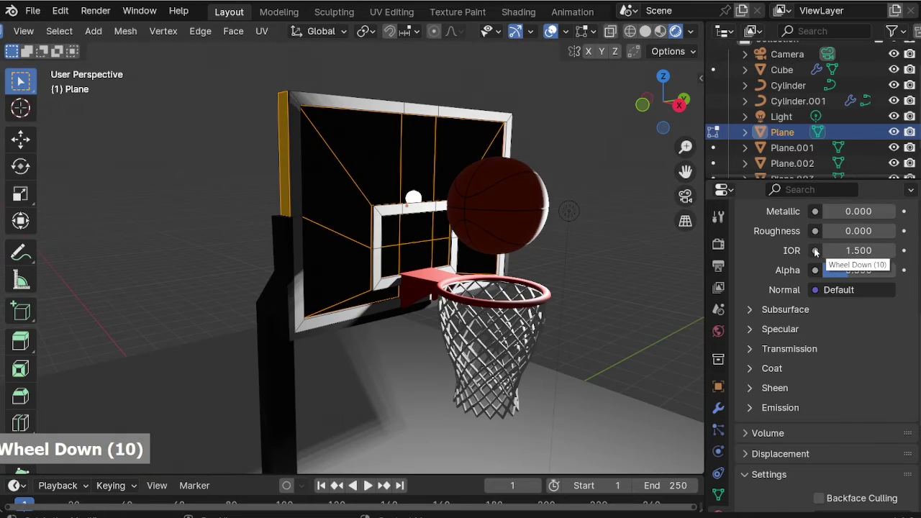
{"action": "scroll", "coordinate": [885, 324], "scroll_direction": "down", "scroll_amount": 12}
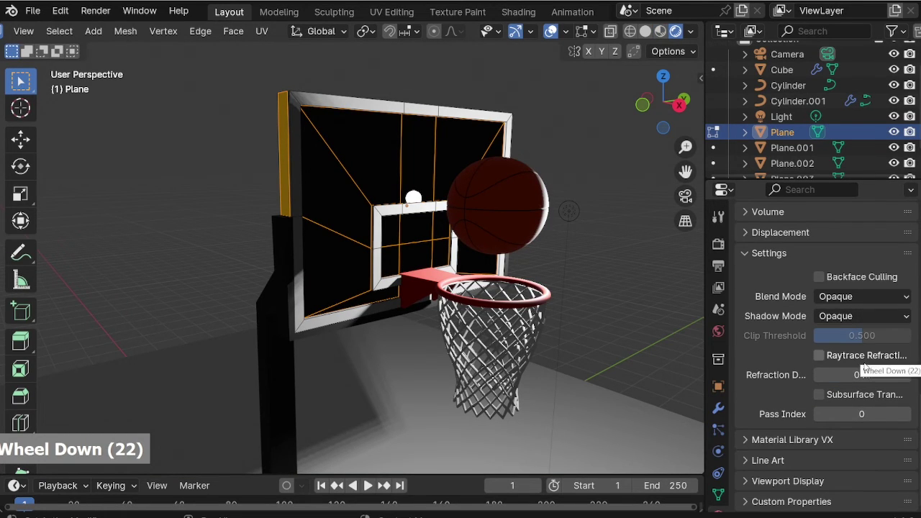
{"action": "left_click", "coordinate": [861, 297]}
{"action": "left_click", "coordinate": [848, 347]}
{"action": "left_click", "coordinate": [849, 317]}
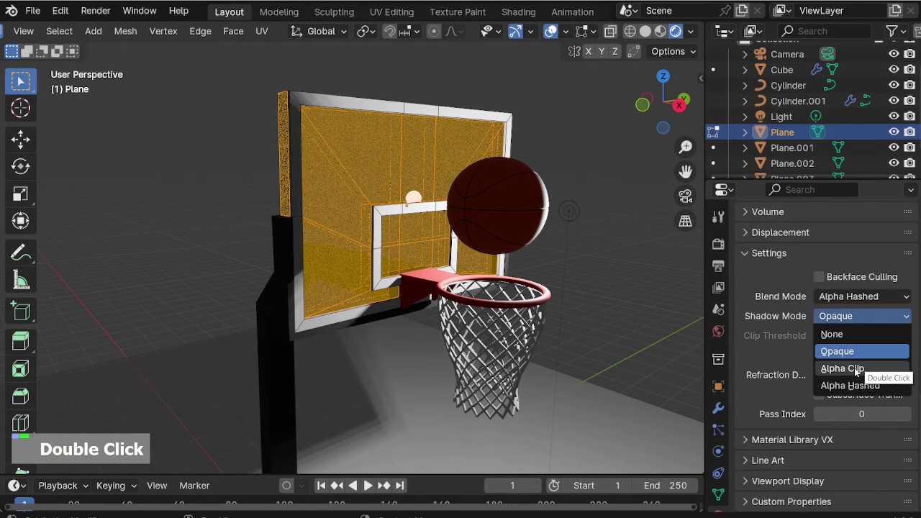
{"action": "left_click", "coordinate": [853, 385]}
{"action": "key", "text": "alt+a"}
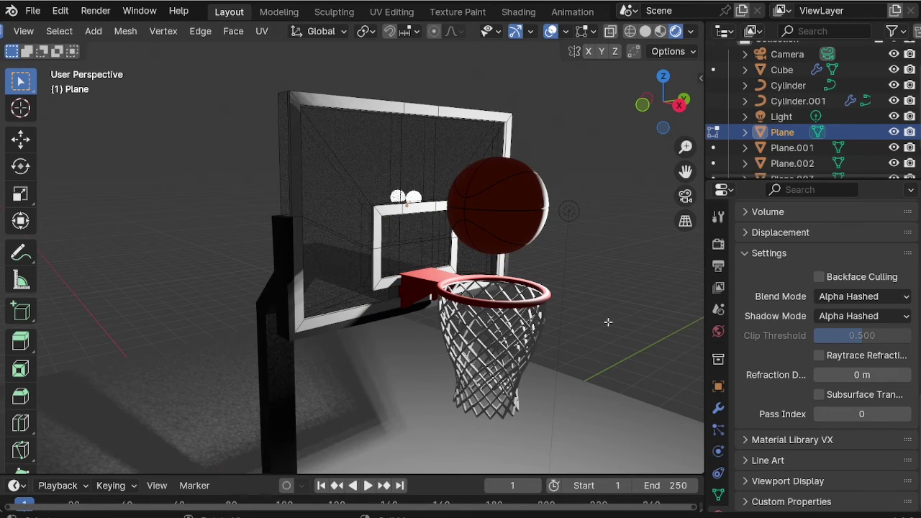
Set the backboard panel material's alpha to 0.664 and its base colour to a very dark blue-grey.
{"action": "scroll", "coordinate": [828, 324], "scroll_direction": "up", "scroll_amount": 12}
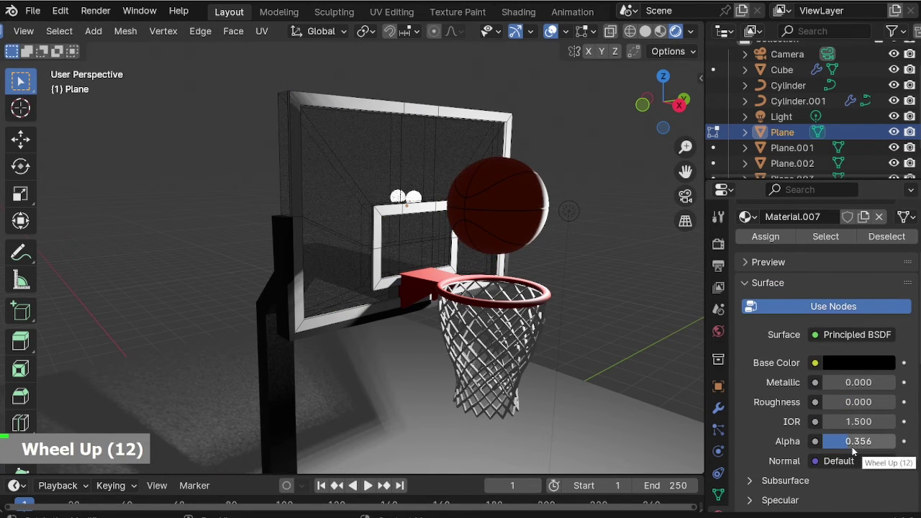
{"action": "left_click_drag", "start_coordinate": [856, 441], "coordinate": [878, 441]}
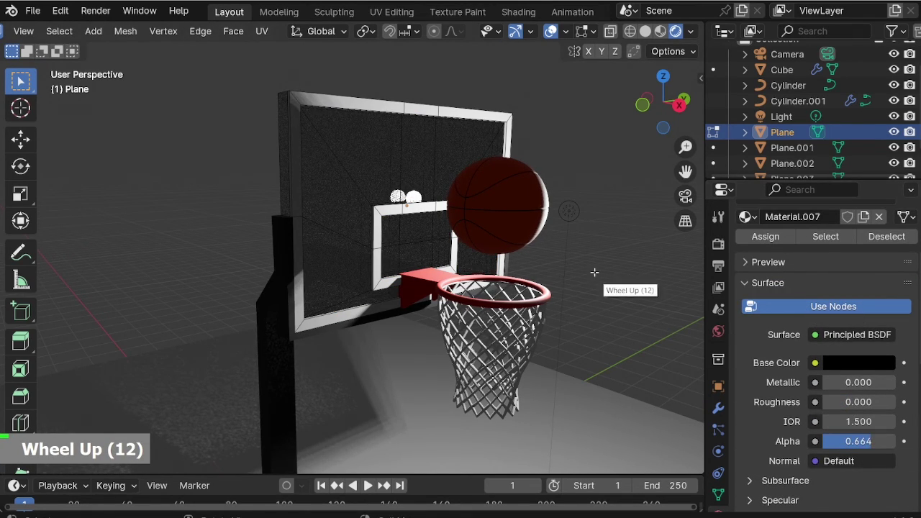
{"action": "left_click", "coordinate": [859, 363]}
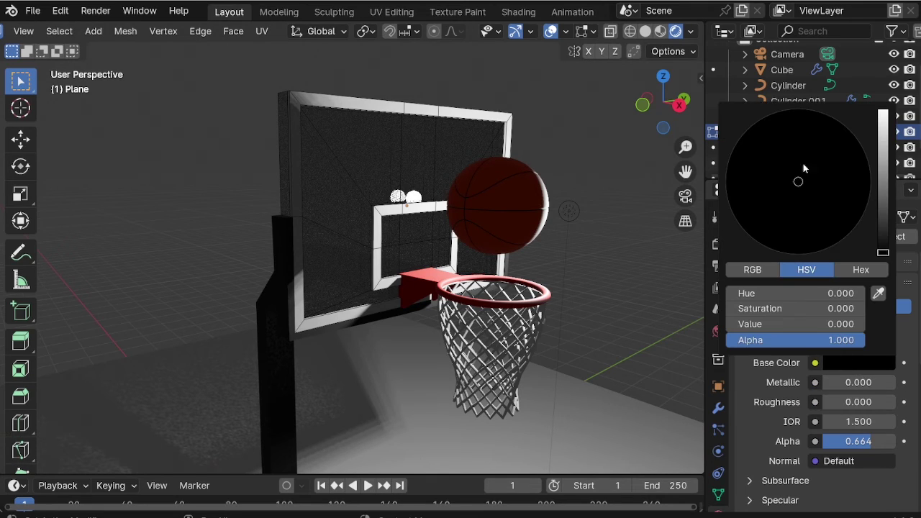
{"action": "left_click_drag", "start_coordinate": [884, 193], "coordinate": [884, 236]}
{"action": "mouse_move", "coordinate": [798, 182]}
{"action": "left_mouse_down"}
{"action": "mouse_move", "coordinate": [811, 145]}
{"action": "mouse_move", "coordinate": [795, 160]}
{"action": "mouse_move", "coordinate": [809, 162]}
{"action": "left_mouse_up"}
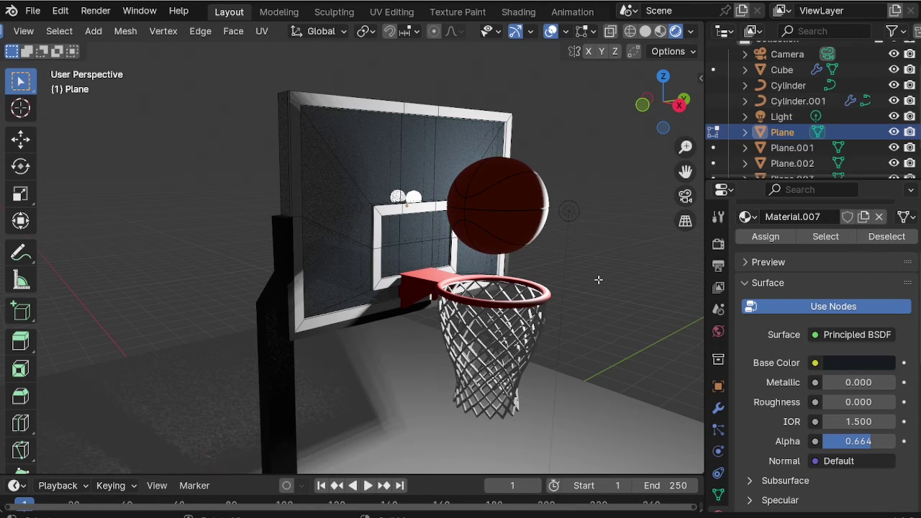
{"action": "key", "text": "Tab"}
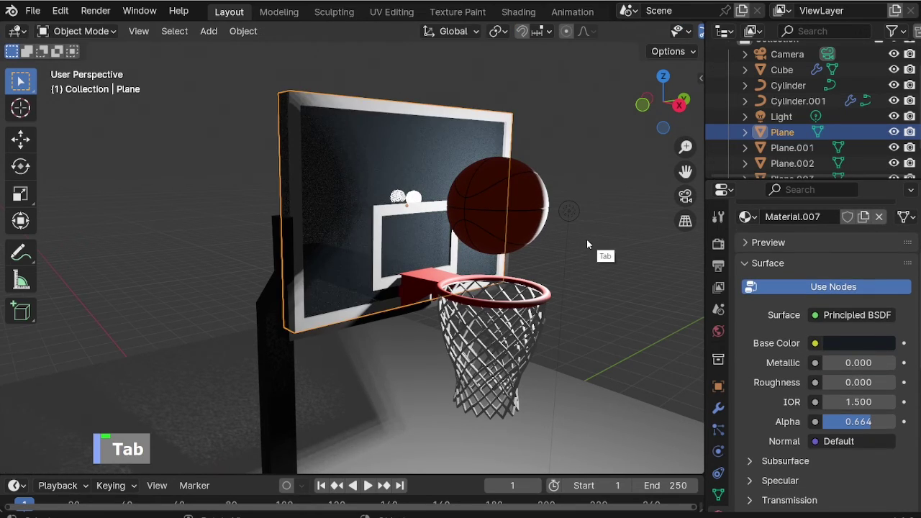
Replace the scene's point light with a new sun light.
{"action": "scroll", "coordinate": [434, 253], "scroll_direction": "down", "scroll_amount": 5}
{"action": "left_click", "coordinate": [441, 232]}
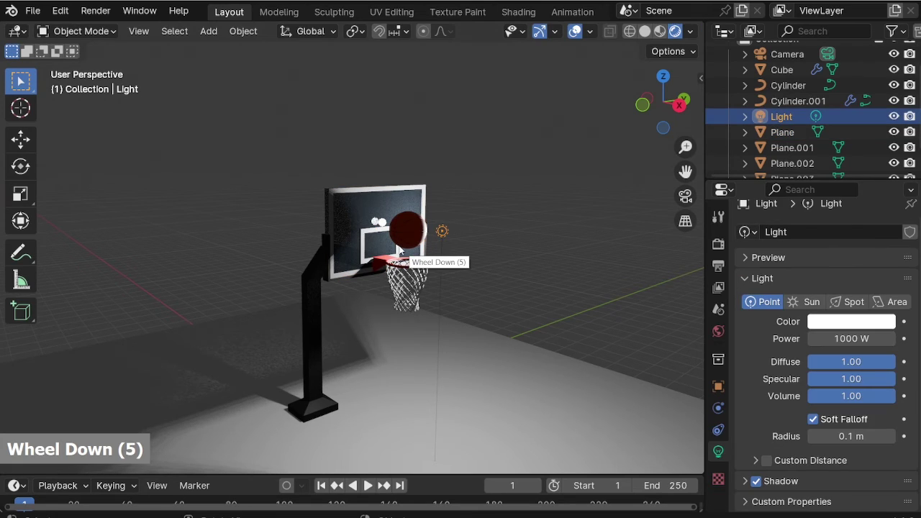
{"action": "key", "text": "Delete"}
{"action": "scroll", "coordinate": [389, 238], "scroll_direction": "up", "scroll_amount": 4}
{"action": "key", "text": "shift+a"}
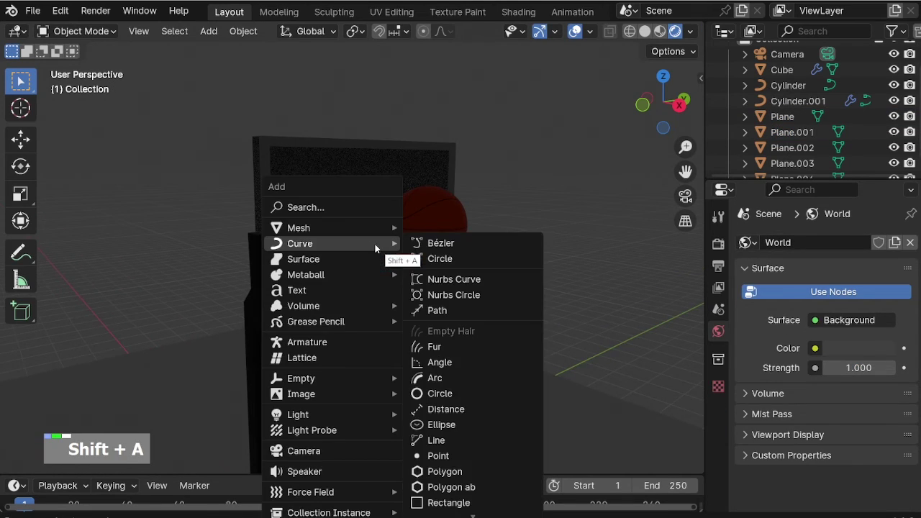
{"action": "mouse_move", "coordinate": [375, 415]}
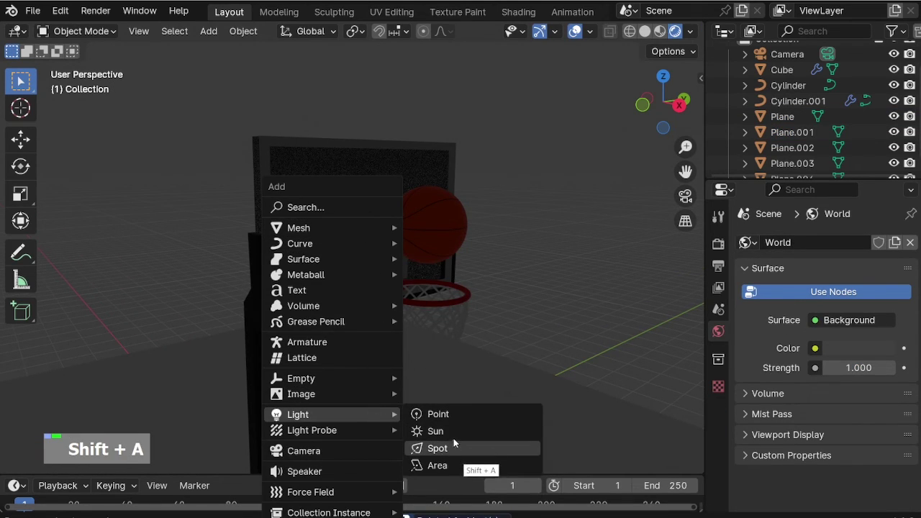
{"action": "left_click", "coordinate": [435, 431]}
Rotate the sun light 52.6° about the view axis and set its strength to 5.
{"action": "scroll", "coordinate": [541, 270], "scroll_direction": "down", "scroll_amount": 2}
{"action": "key", "text": "r"}
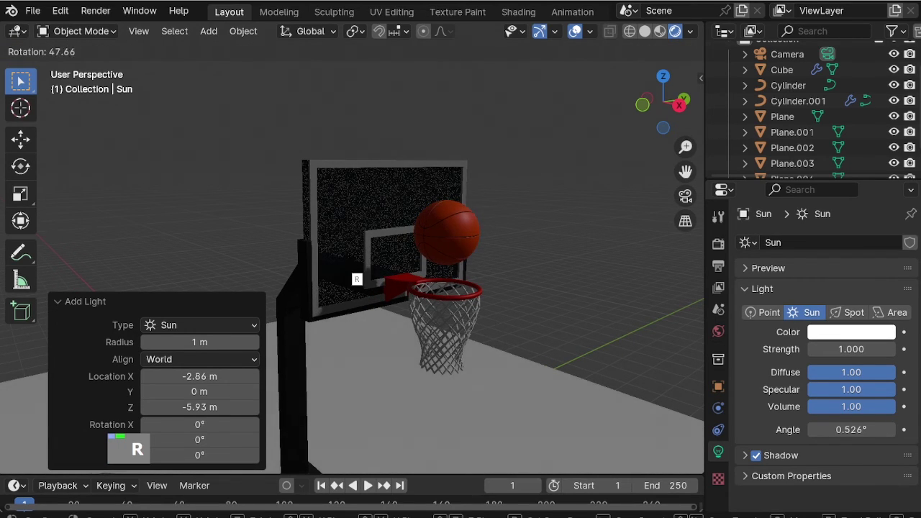
{"action": "left_click", "coordinate": [498, 351]}
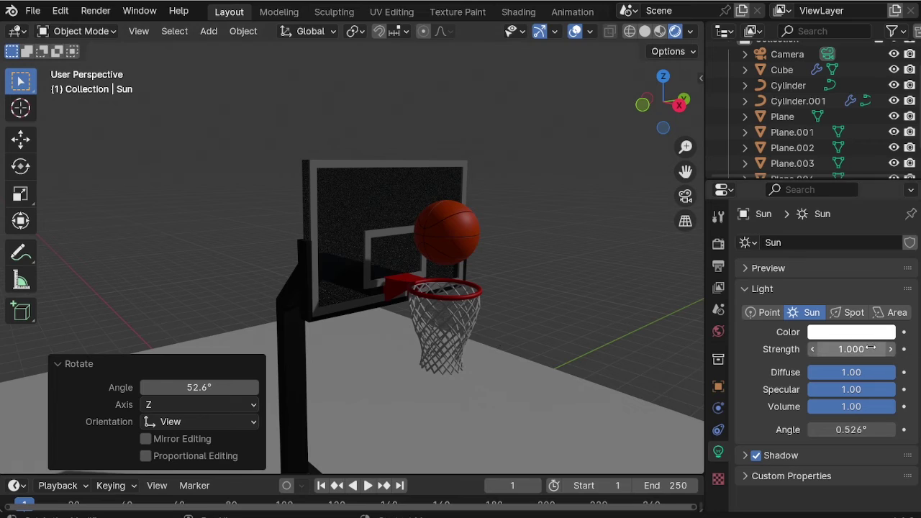
{"action": "type", "text": "5"}
{"action": "key", "text": "Return"}
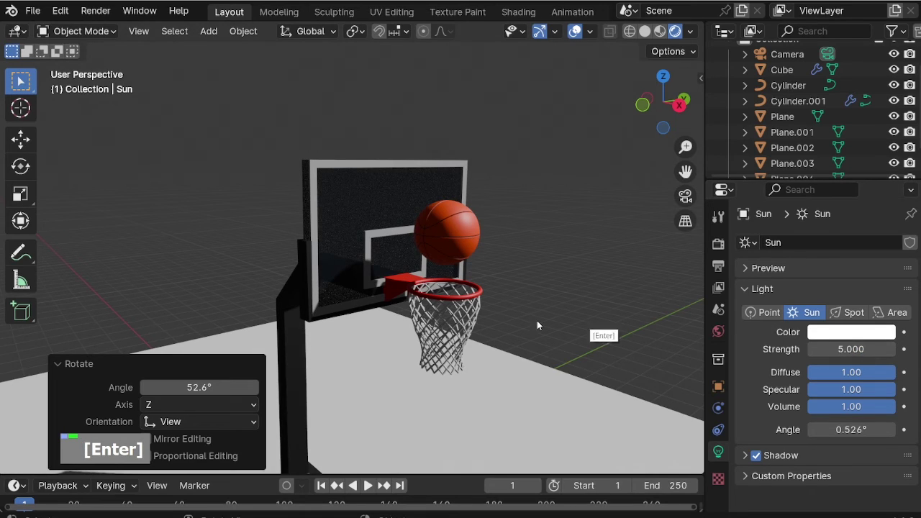
Rotate the sun light -4.4° about the view axis, and rotate it again from a raised view of the hoop's front.
{"action": "key", "text": "r"}
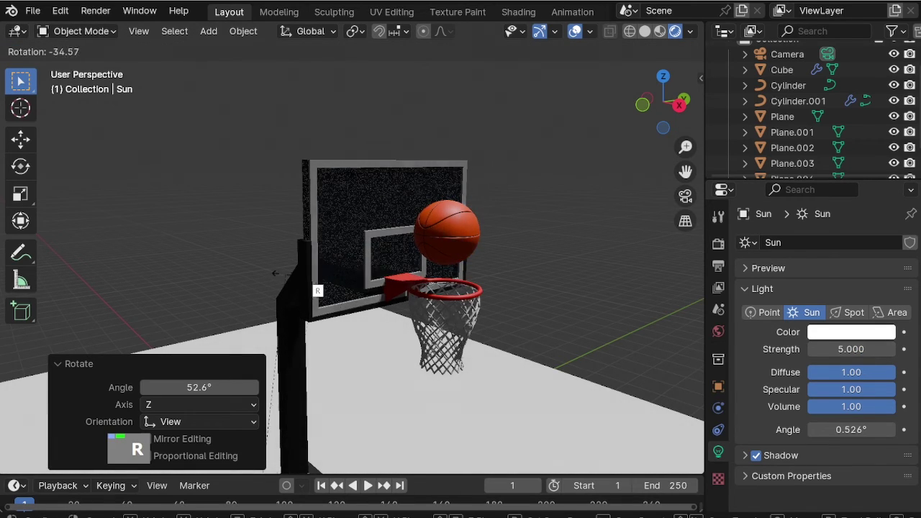
{"action": "left_click", "coordinate": [419, 359]}
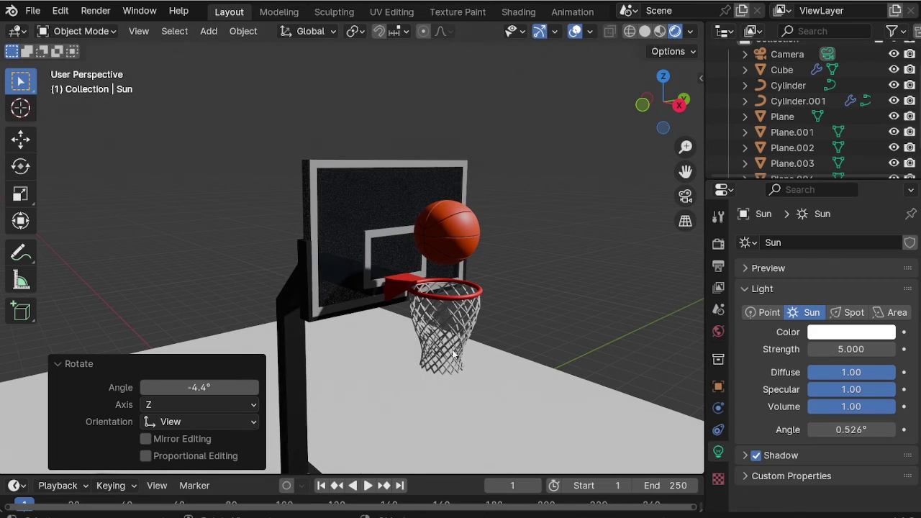
{"action": "scroll", "coordinate": [416, 362], "scroll_direction": "down", "scroll_amount": 3}
{"action": "scroll", "coordinate": [417, 361], "scroll_direction": "down", "scroll_amount": 2}
{"action": "key", "text": "r"}
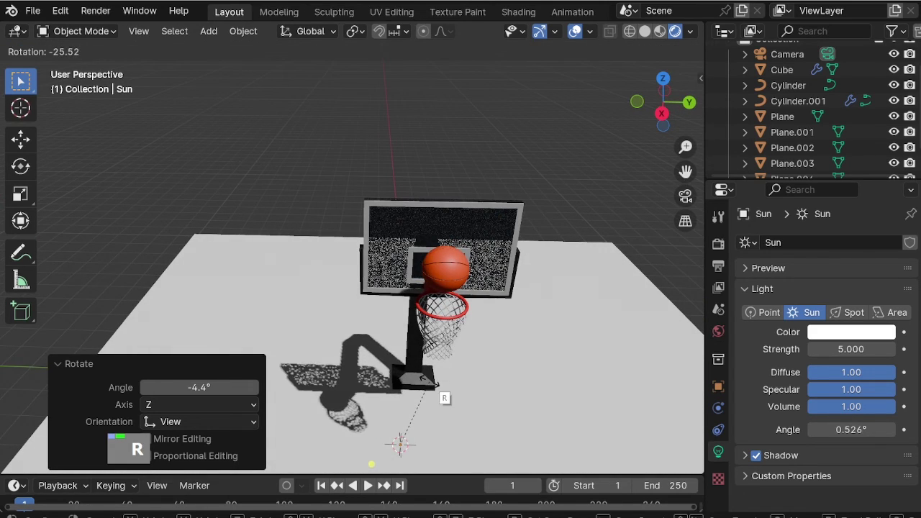
{"action": "left_click", "coordinate": [439, 374]}
Open the ground plane's mesh for editing and select its two outer edges behind the hoop in edge mode.
{"action": "middle_click_drag", "start_coordinate": [432, 360], "coordinate": [458, 306]}
{"action": "scroll", "coordinate": [456, 238], "scroll_direction": "up", "scroll_amount": 4}
{"action": "left_click", "coordinate": [458, 307]}
{"action": "key", "text": "Tab"}
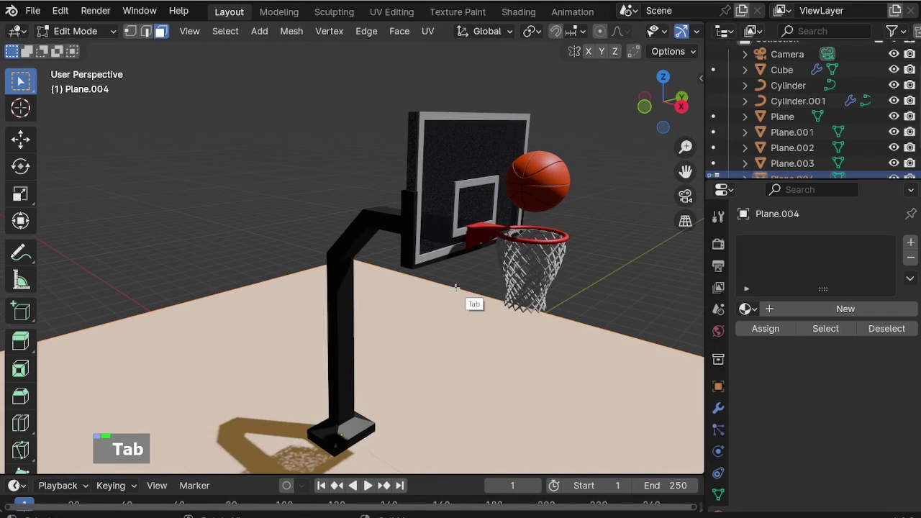
{"action": "left_click", "coordinate": [275, 284], "text": "shift"}
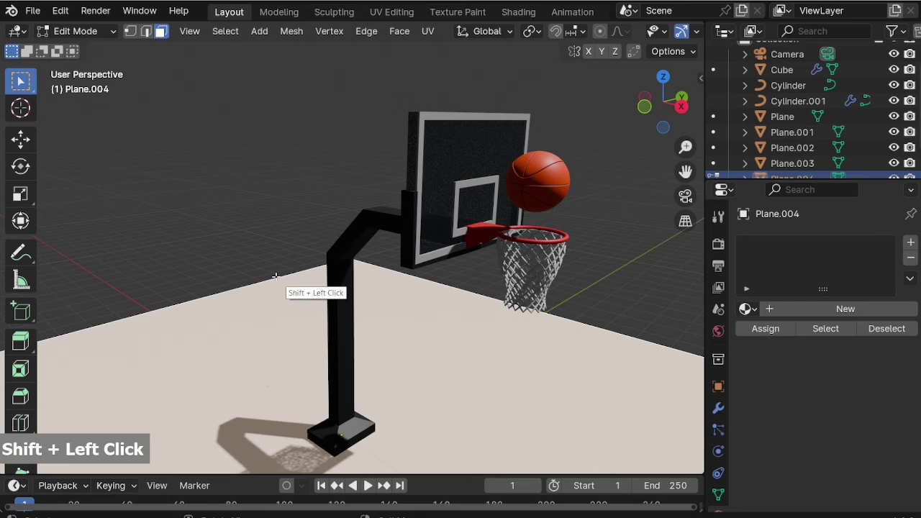
{"action": "key", "text": "2"}
{"action": "left_click", "coordinate": [400, 370], "text": "shift"}
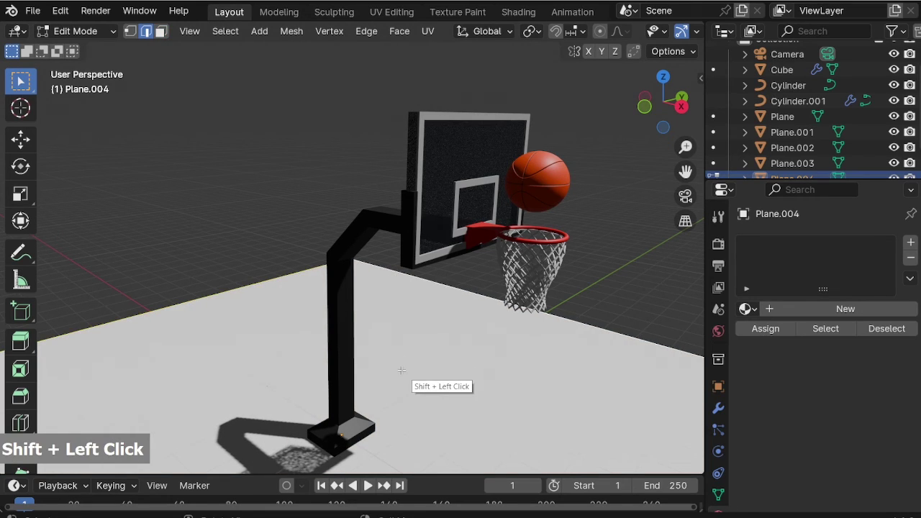
{"action": "key", "text": "g"}
{"action": "key", "text": "z"}
{"action": "key", "text": "Escape"}
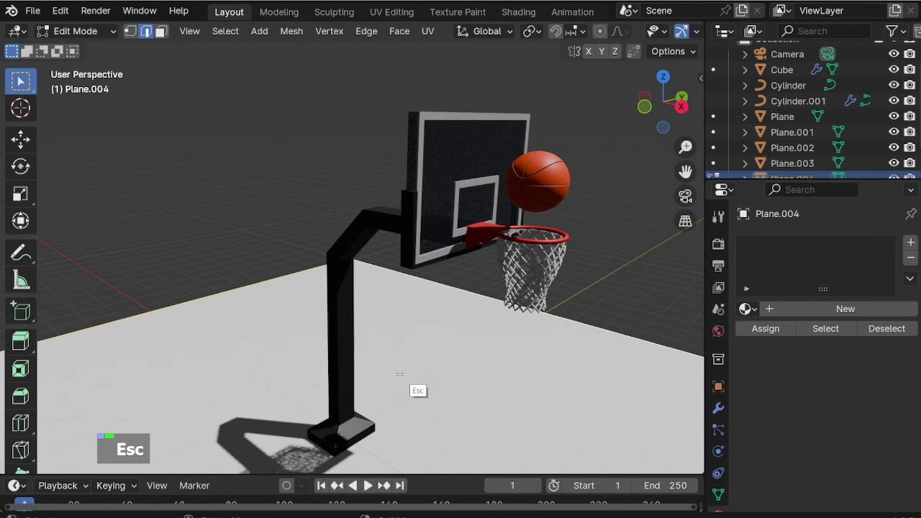
Extrude the selected ground plane edges about 9.5 m up along Z to form two walls, and return to Object Mode.
{"action": "key", "text": "e"}
{"action": "key", "text": "z"}
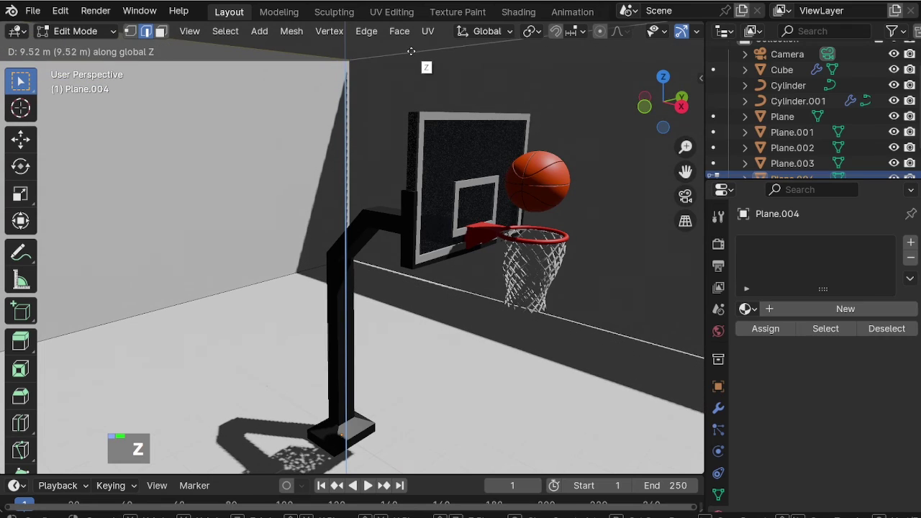
{"action": "left_click", "coordinate": [411, 51]}
{"action": "key", "text": "Tab"}
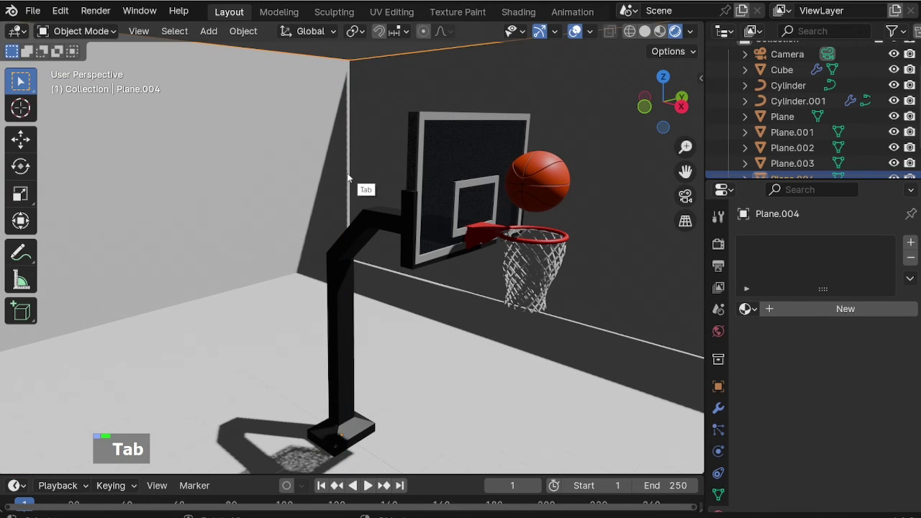
Give the ground and walls a new material with a muted beige-grey base colour, hue 0.143 and saturation 0.247.
{"action": "left_click", "coordinate": [835, 309]}
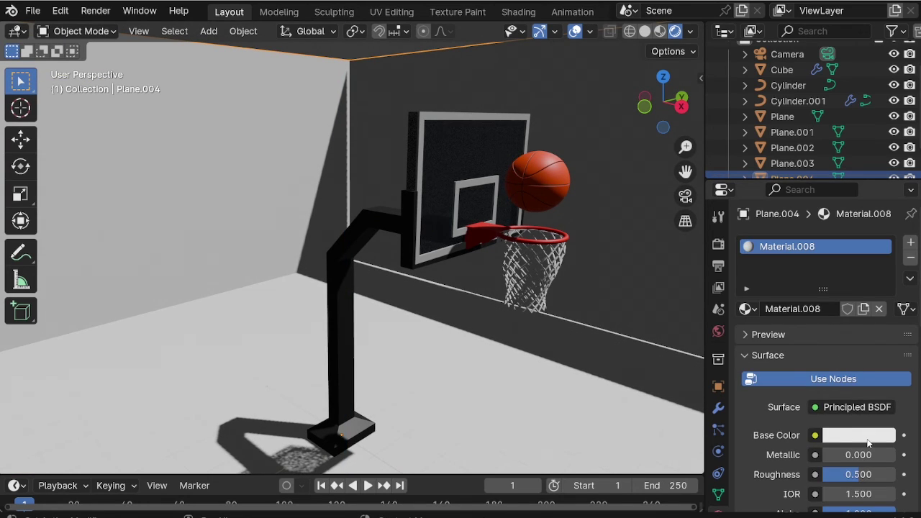
{"action": "left_click", "coordinate": [869, 437]}
{"action": "mouse_move", "coordinate": [799, 253]}
{"action": "left_mouse_down"}
{"action": "mouse_move", "coordinate": [779, 319]}
{"action": "mouse_move", "coordinate": [743, 280]}
{"action": "mouse_move", "coordinate": [742, 250]}
{"action": "mouse_move", "coordinate": [785, 297]}
{"action": "mouse_move", "coordinate": [791, 259]}
{"action": "left_mouse_up"}
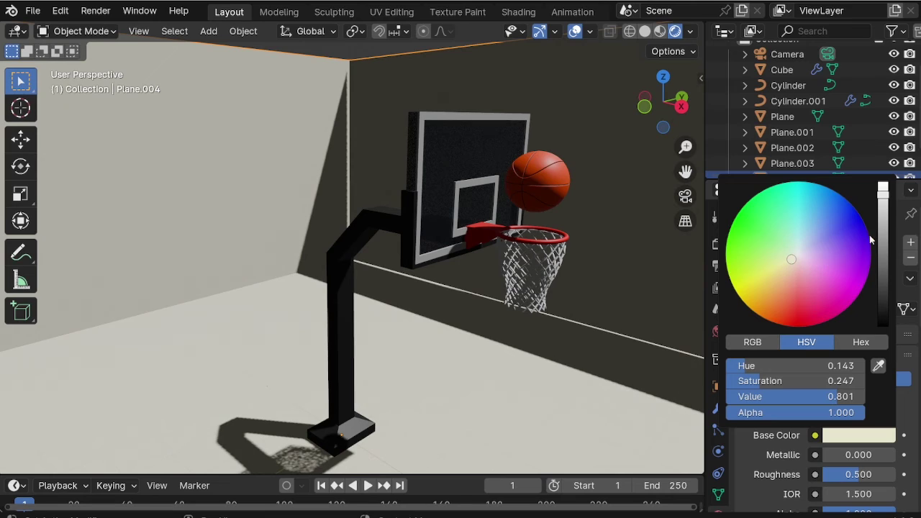
{"action": "left_click_drag", "start_coordinate": [883, 216], "coordinate": [883, 265]}
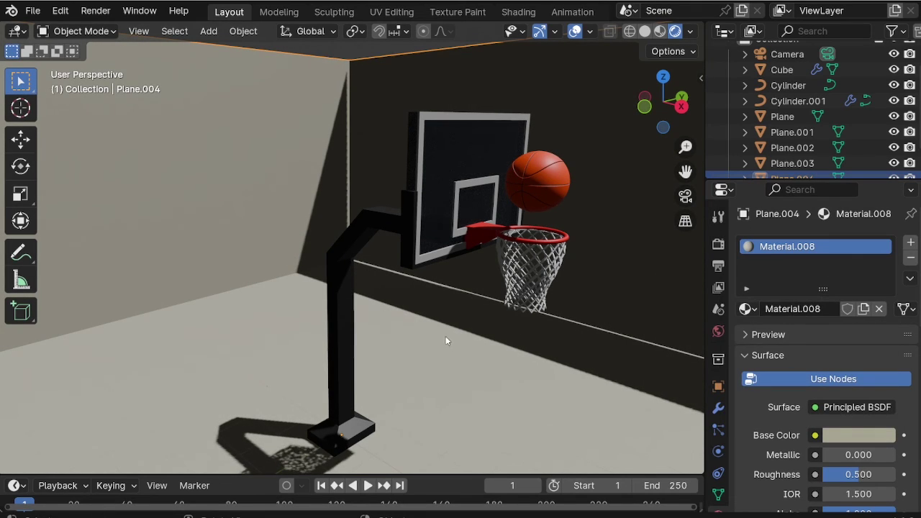
Select the sun light and rotate it -29° about the view axis.
{"action": "scroll", "coordinate": [368, 313], "scroll_direction": "down", "scroll_amount": 2}
{"action": "scroll", "coordinate": [802, 102], "scroll_direction": "down", "scroll_amount": 6}
{"action": "left_click", "coordinate": [785, 164]}
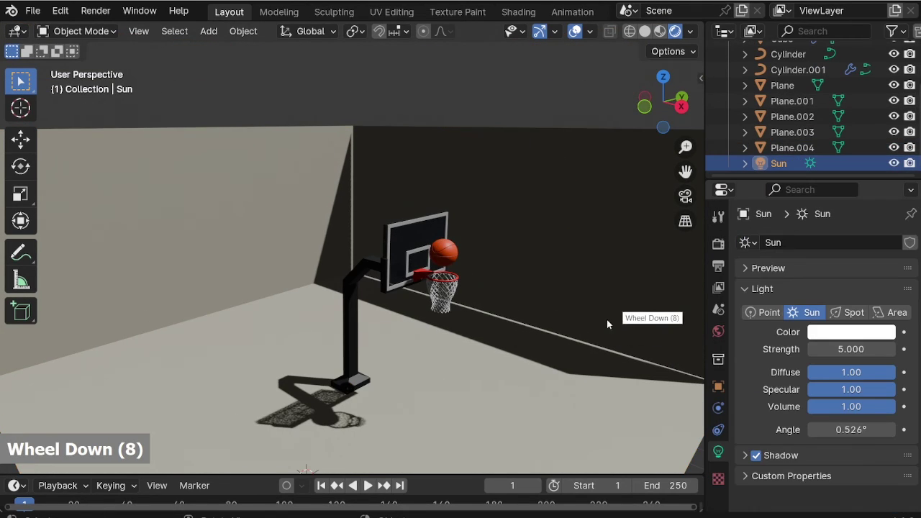
{"action": "key", "text": "r"}
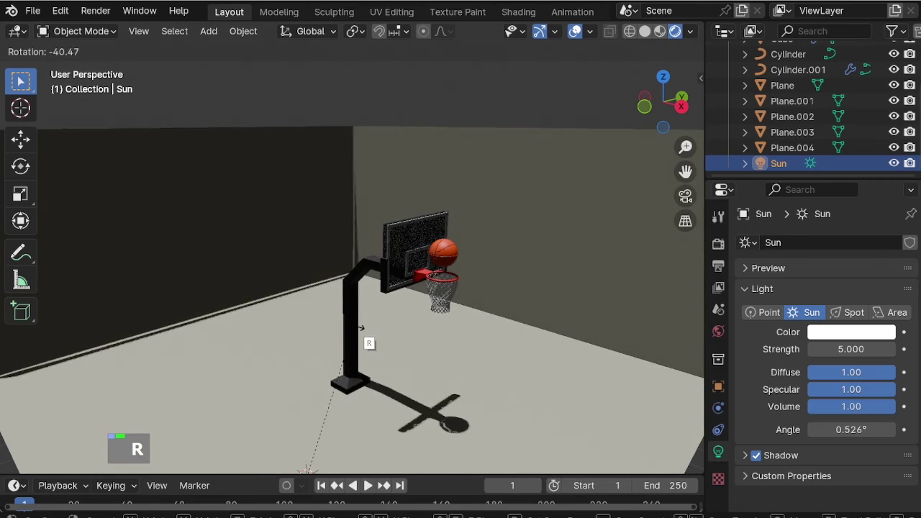
{"action": "left_click", "coordinate": [371, 389]}
Rotate the sun light 62.9° about the view axis as seen from above the hoop.
{"action": "middle_click_drag", "start_coordinate": [420, 348], "coordinate": [481, 377]}
{"action": "scroll", "coordinate": [539, 366], "scroll_direction": "down", "scroll_amount": 3}
{"action": "scroll", "coordinate": [556, 346], "scroll_direction": "up", "scroll_amount": 2}
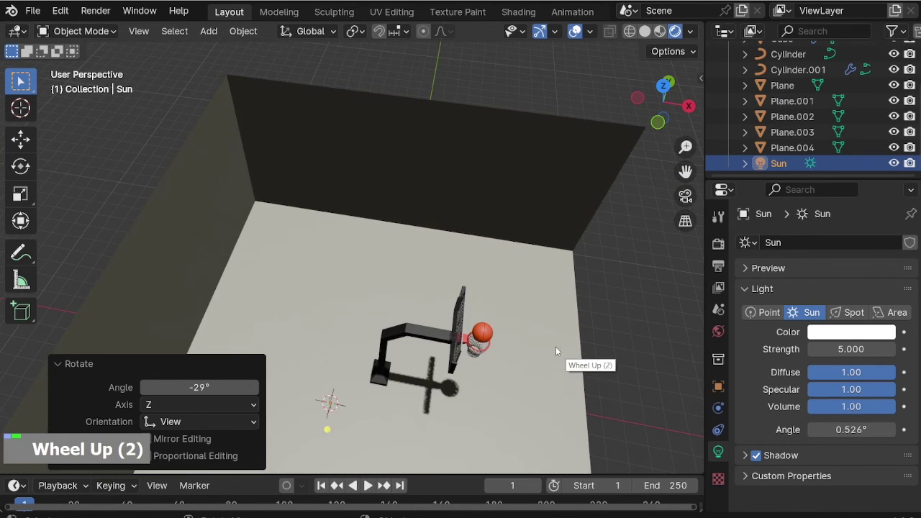
{"action": "key", "text": "r"}
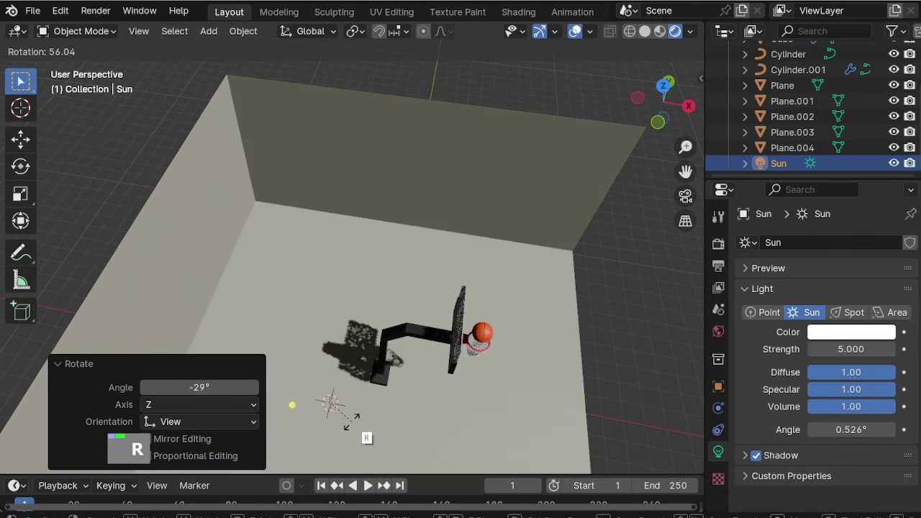
{"action": "left_click", "coordinate": [353, 422]}
Examine how the new sunlight falls on the hoop, the walls and the ground shadow.
{"action": "middle_click_drag", "start_coordinate": [352, 421], "coordinate": [397, 322]}
{"action": "scroll", "coordinate": [423, 311], "scroll_direction": "up", "scroll_amount": 3}
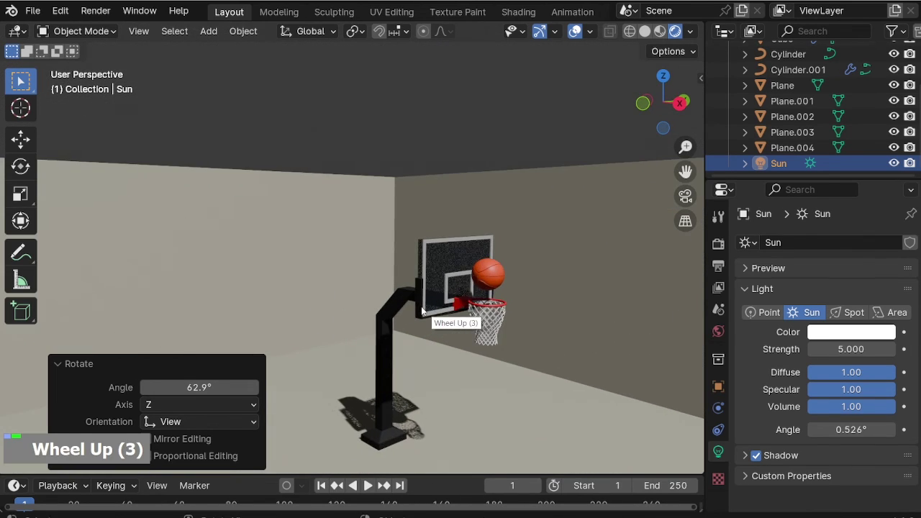
{"action": "scroll", "coordinate": [422, 311], "scroll_direction": "up", "scroll_amount": 3}
{"action": "scroll", "coordinate": [432, 327], "scroll_direction": "up", "scroll_amount": 3}
{"action": "middle_click", "coordinate": [436, 336], "text": "shift"}
{"action": "scroll", "coordinate": [437, 329], "scroll_direction": "down", "scroll_amount": 2, "text": "shift"}
{"action": "scroll", "coordinate": [439, 329], "scroll_direction": "down", "scroll_amount": 2}
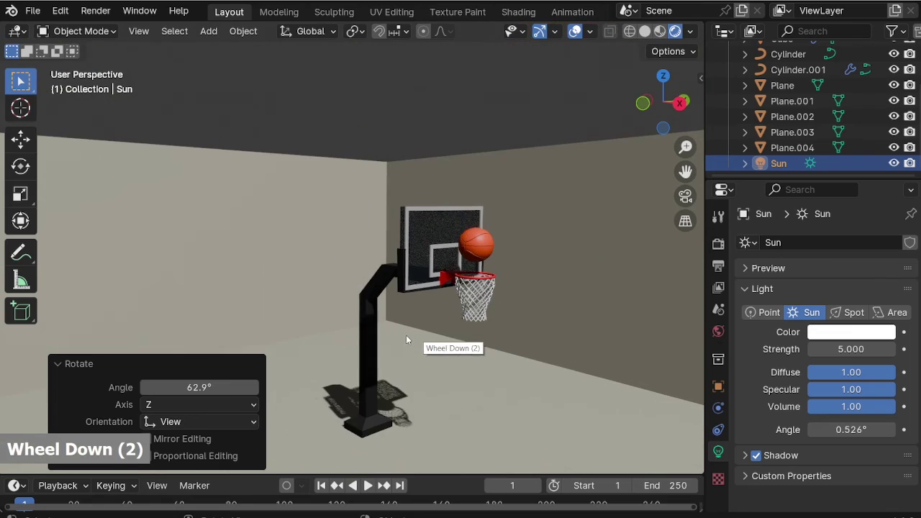
{"action": "scroll", "coordinate": [406, 338], "scroll_direction": "up", "scroll_amount": 2}
{"action": "middle_click_drag", "start_coordinate": [405, 340], "coordinate": [415, 320], "text": "shift"}
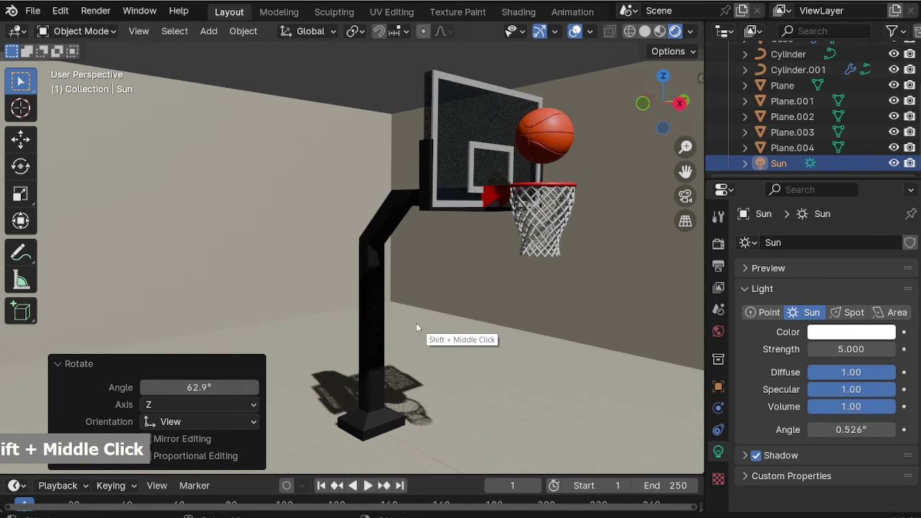
Move the basketball 0.26188 m along X and -0.094278 m along Z in the front view.
{"action": "left_click", "coordinate": [541, 137]}
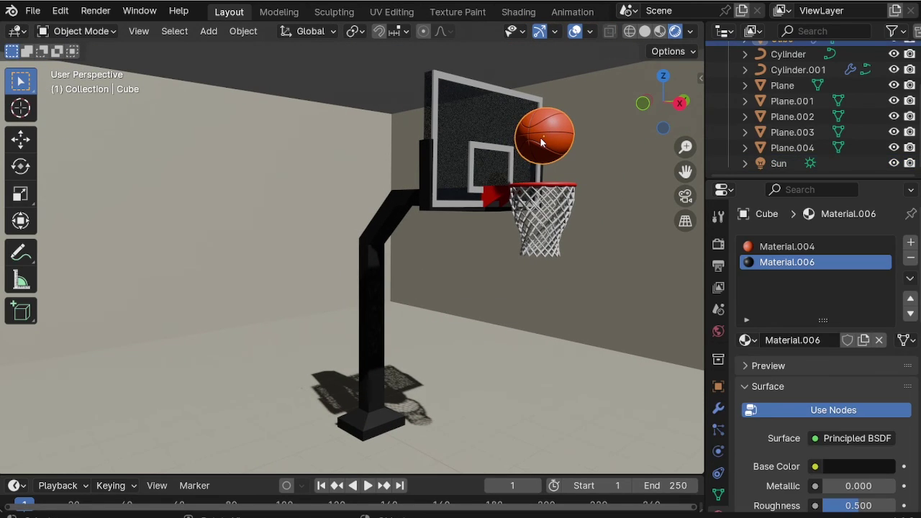
{"action": "key", "text": "KP_1"}
{"action": "key", "text": "super"}
{"action": "middle_click_drag", "start_coordinate": [555, 249], "coordinate": [537, 229], "text": "shift"}
{"action": "scroll", "coordinate": [569, 201], "scroll_direction": "up", "scroll_amount": 10}
{"action": "key", "text": "g"}
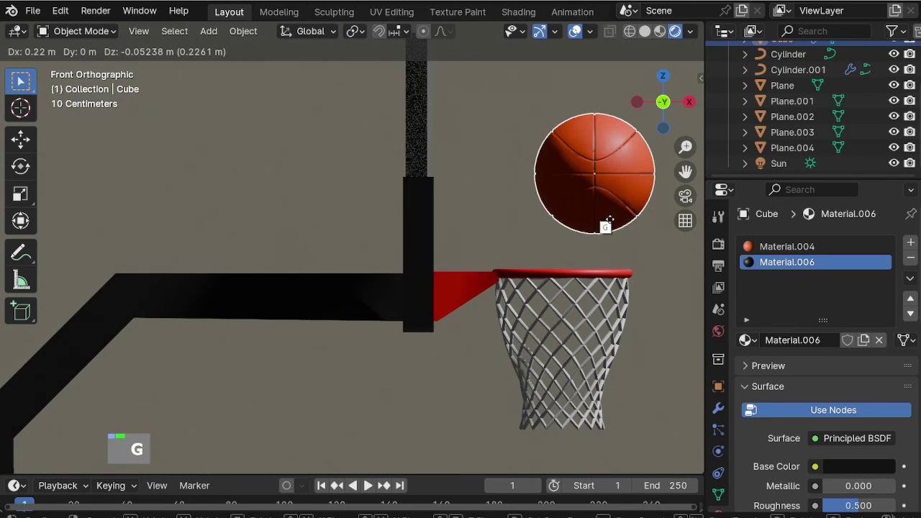
{"action": "left_click", "coordinate": [607, 220]}
Rotate the basketball -46.9° in the front view and move it 0.10861 m along X and -0.20515 m along Z onto the rim.
{"action": "key", "text": "r"}
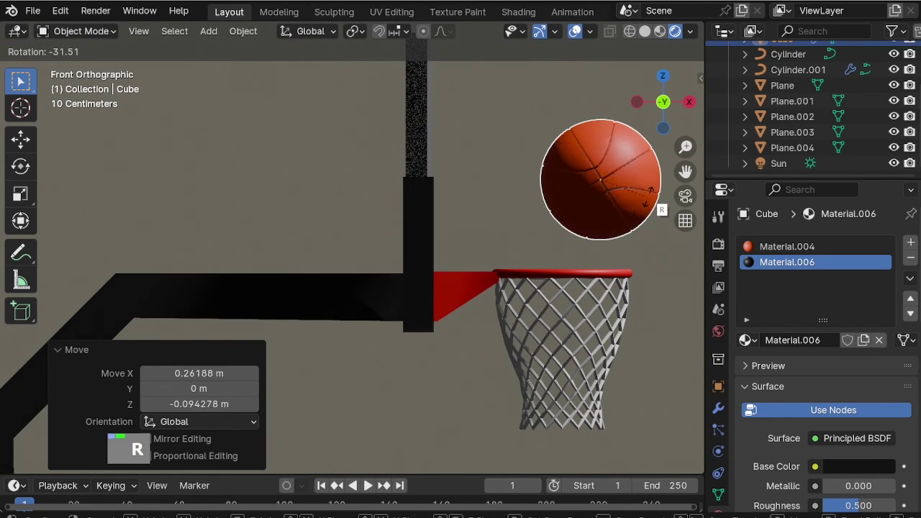
{"action": "left_click", "coordinate": [530, 170]}
{"action": "scroll", "coordinate": [530, 170], "scroll_direction": "down", "scroll_amount": 3}
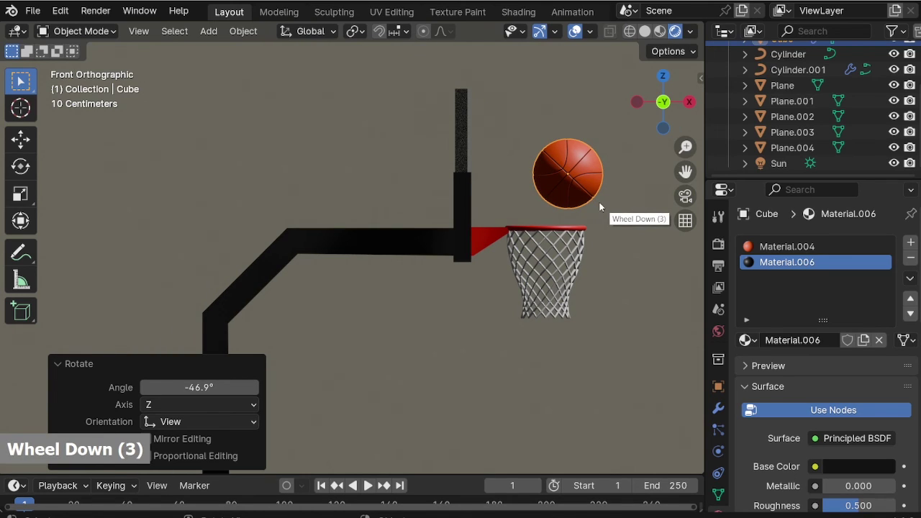
{"action": "key", "text": "g"}
{"action": "left_click", "coordinate": [609, 219]}
Duplicate the basketball and place the copy on the ground beside the pole base, offset -2.8677 m in X and -5.2699 m in Z.
{"action": "scroll", "coordinate": [562, 197], "scroll_direction": "down", "scroll_amount": 5}
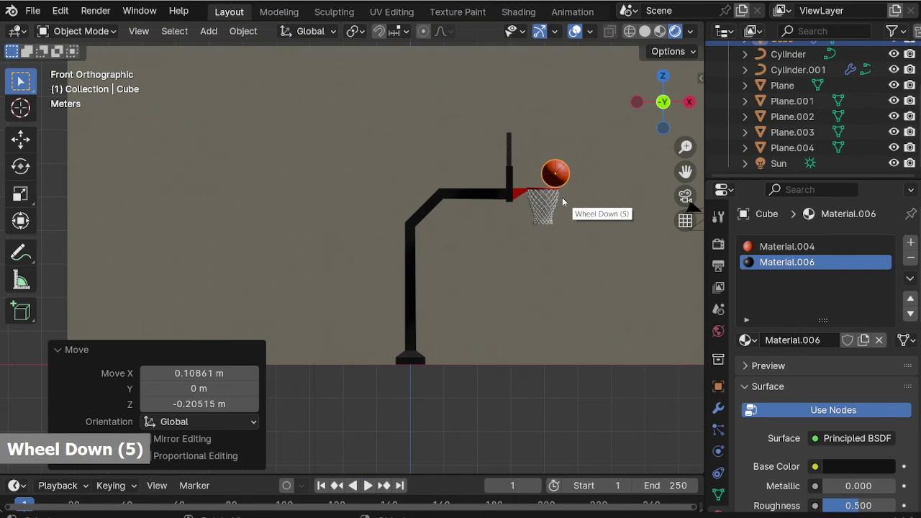
{"action": "key", "text": "shift+d"}
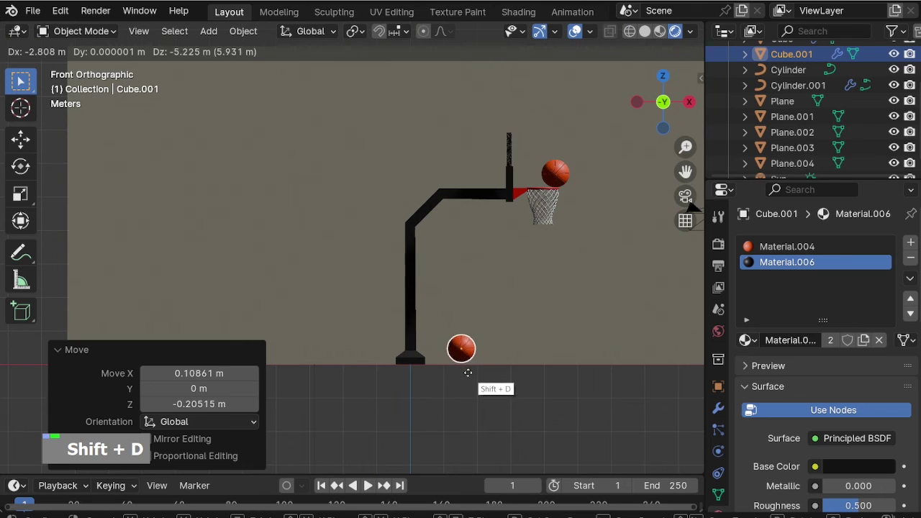
{"action": "left_click", "coordinate": [468, 371]}
Rotate the ground ball -38.9° in the right side view and move it -2.0418 m along Y.
{"action": "key", "text": "3"}
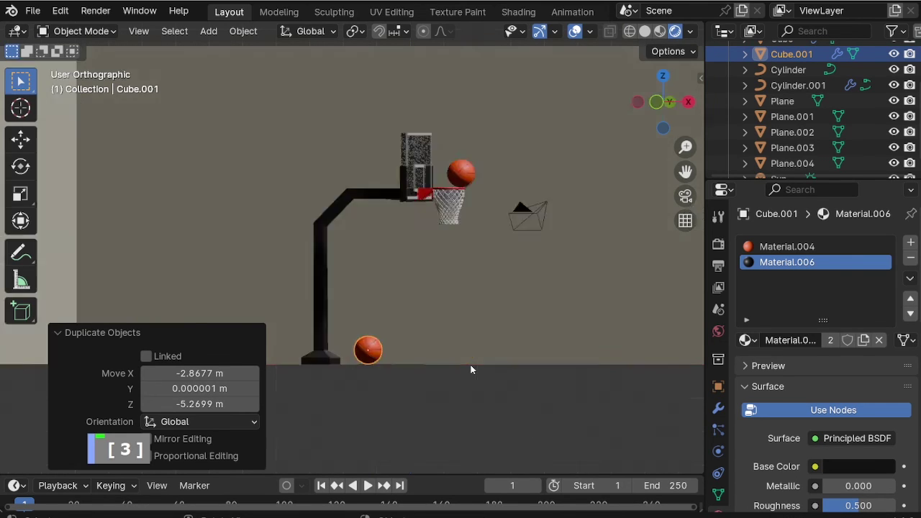
{"action": "middle_click_drag", "start_coordinate": [470, 365], "coordinate": [435, 306], "text": "shift"}
{"action": "scroll", "coordinate": [465, 301], "scroll_direction": "up", "scroll_amount": 4}
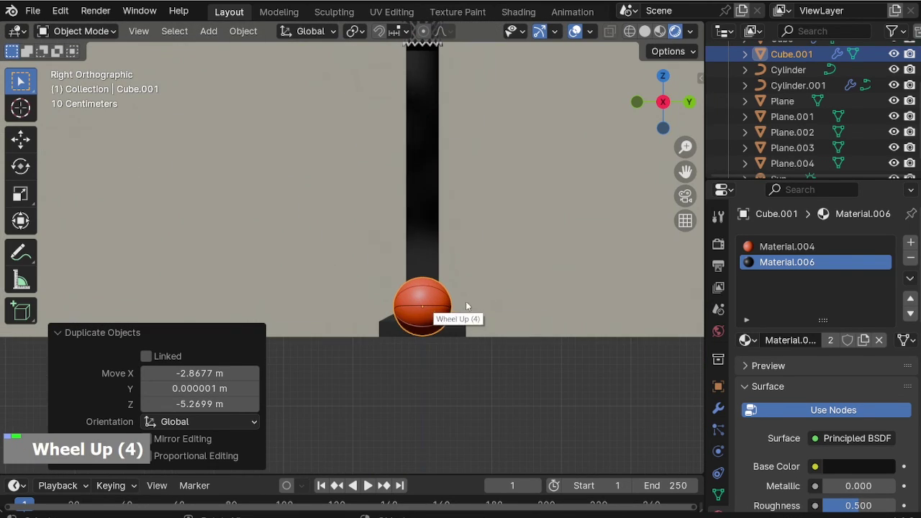
{"action": "key", "text": "r"}
{"action": "left_click", "coordinate": [478, 252]}
{"action": "key", "text": "g"}
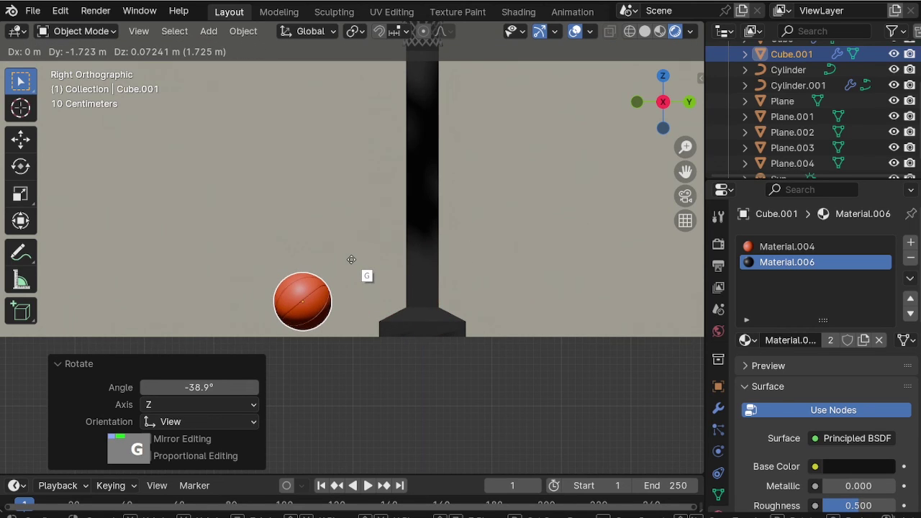
{"action": "key", "text": "y"}
{"action": "left_click", "coordinate": [320, 300]}
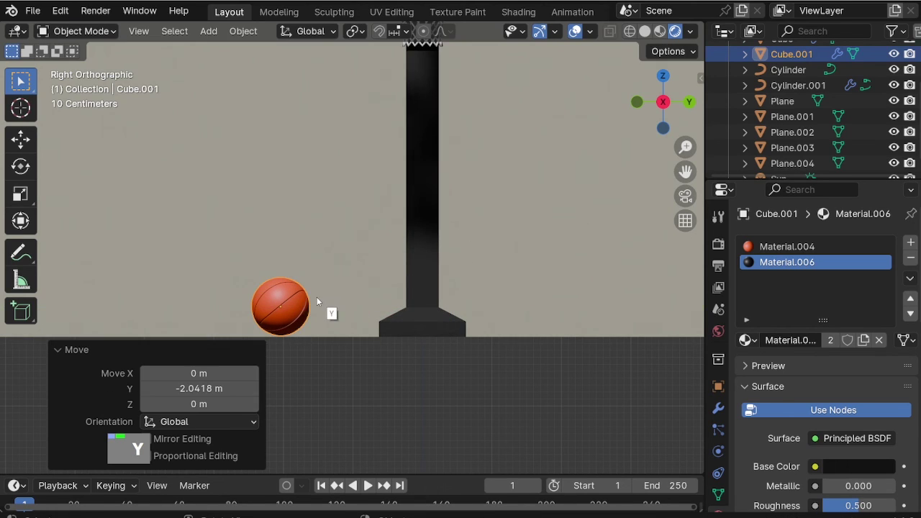
Frame the hoop and both balls in a perspective view and align the camera to that view.
{"action": "middle_click_drag", "start_coordinate": [320, 300], "coordinate": [463, 350]}
{"action": "scroll", "coordinate": [347, 341], "scroll_direction": "down", "scroll_amount": 3}
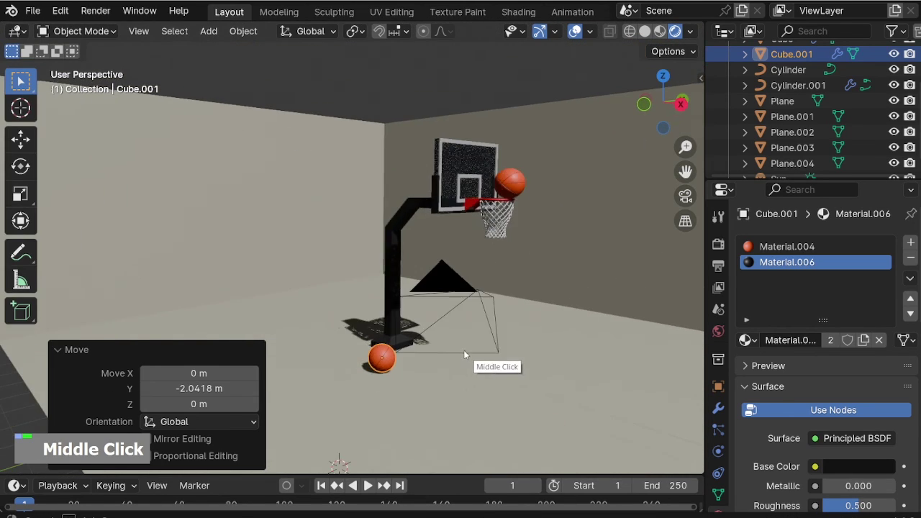
{"action": "scroll", "coordinate": [467, 223], "scroll_direction": "up", "scroll_amount": 3}
{"action": "scroll", "coordinate": [448, 230], "scroll_direction": "up", "scroll_amount": 1}
{"action": "scroll", "coordinate": [446, 239], "scroll_direction": "down", "scroll_amount": 1}
{"action": "scroll", "coordinate": [420, 245], "scroll_direction": "up", "scroll_amount": 1}
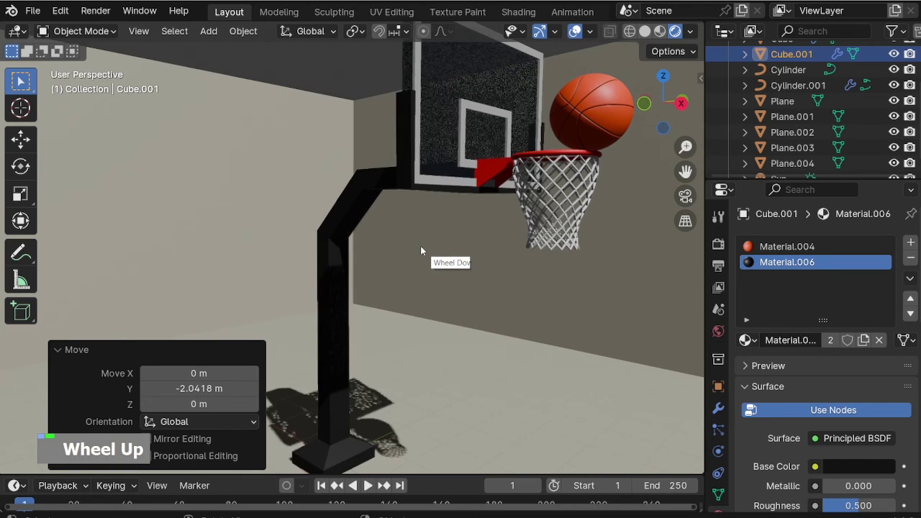
{"action": "mouse_move", "coordinate": [422, 260]}
{"action": "middle_mouse_down", "text": "shift"}
{"action": "mouse_move", "coordinate": [442, 273]}
{"action": "mouse_move", "coordinate": [421, 254]}
{"action": "middle_mouse_up", "text": "shift"}
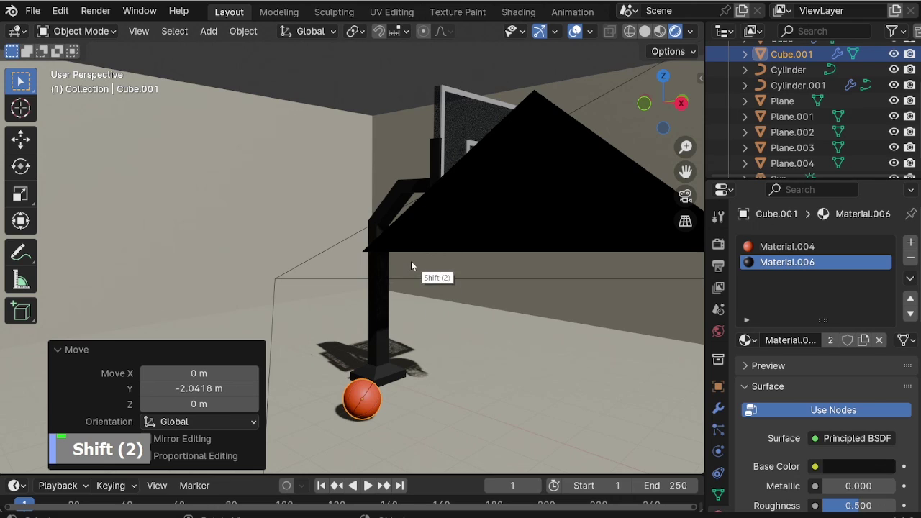
{"action": "scroll", "coordinate": [407, 214], "scroll_direction": "up", "scroll_amount": 1}
{"action": "key", "text": "ctrl+alt+KP_0"}
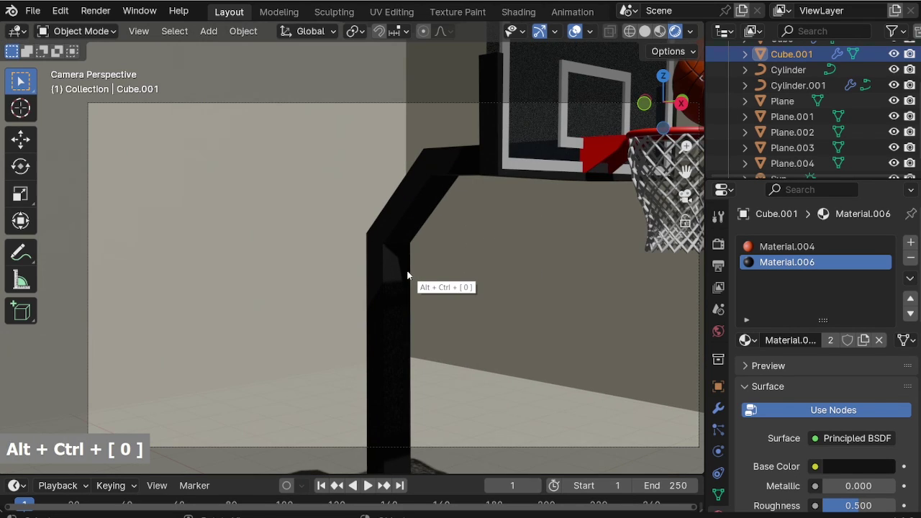
Pull the camera back about 4.5 m along its local Z, and shift it 0.35446 m in X and -0.25846 m in Y of the view.
{"action": "left_click", "coordinate": [442, 445]}
{"action": "scroll", "coordinate": [359, 359], "scroll_direction": "down", "scroll_amount": 4}
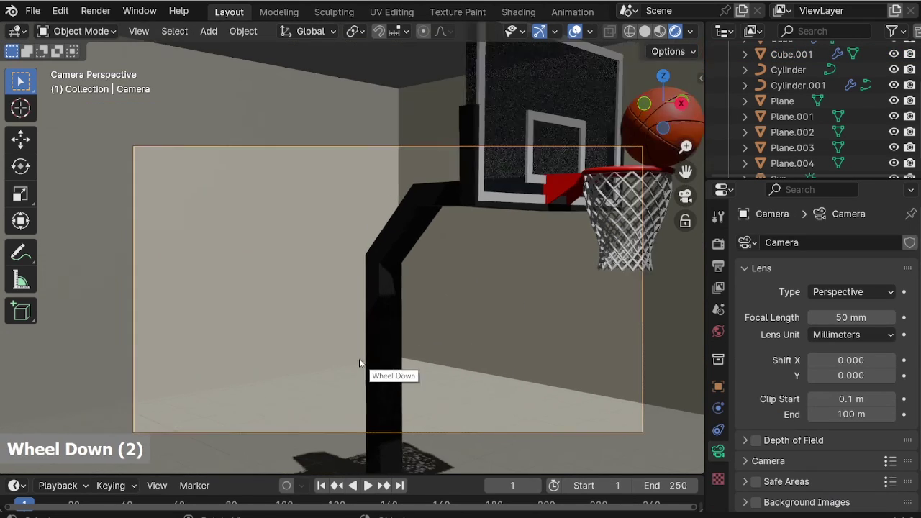
{"action": "key", "text": "g"}
{"action": "middle_click", "coordinate": [410, 365]}
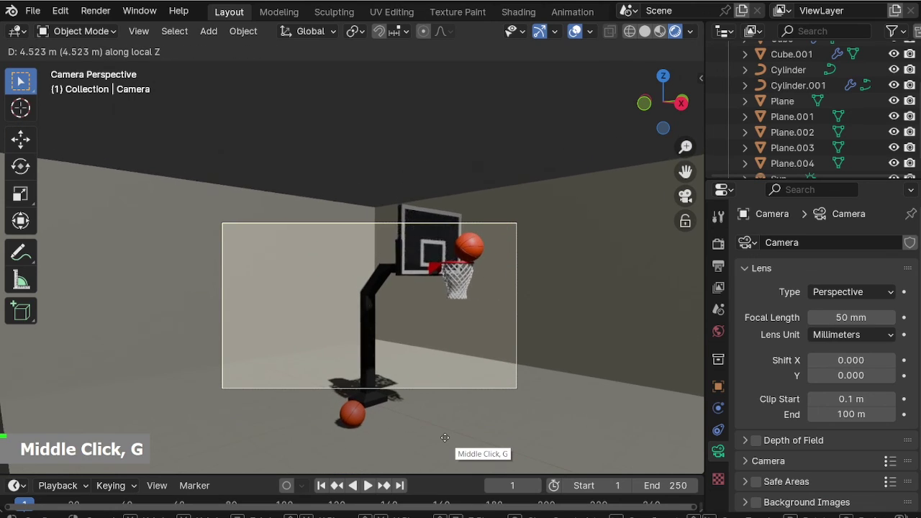
{"action": "left_click", "coordinate": [445, 439]}
{"action": "left_click", "coordinate": [436, 358]}
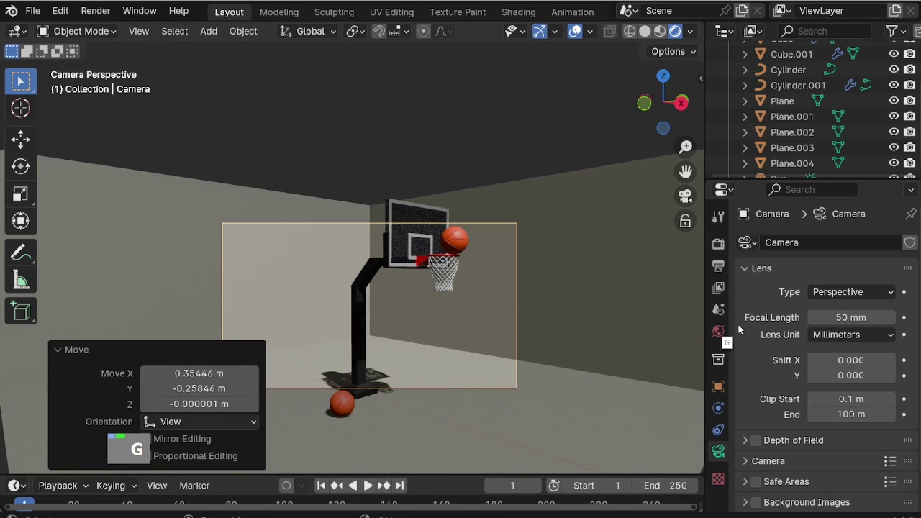
Set the render output's vertical resolution to 1920 px for a square frame.
{"action": "left_click", "coordinate": [718, 266]}
{"action": "scroll", "coordinate": [850, 288], "scroll_direction": "up", "scroll_amount": 8}
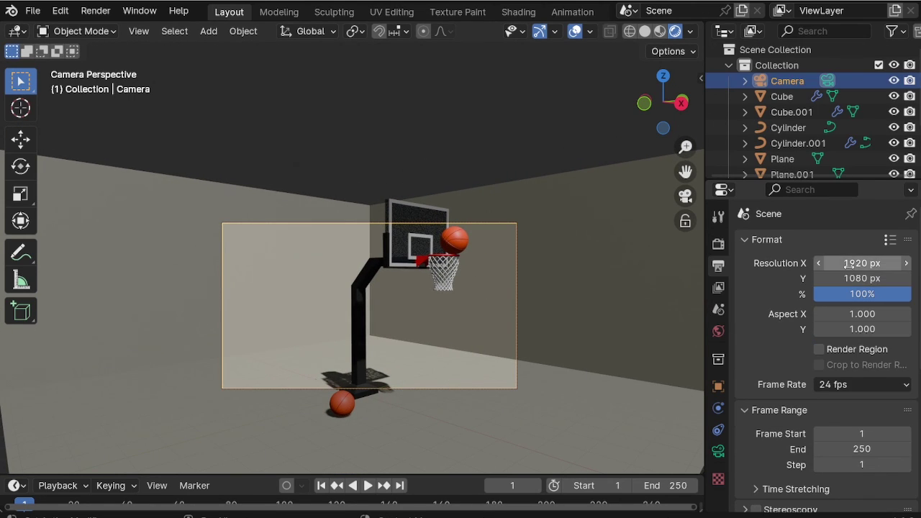
{"action": "left_click", "coordinate": [850, 278]}
{"action": "type", "text": "1920"}
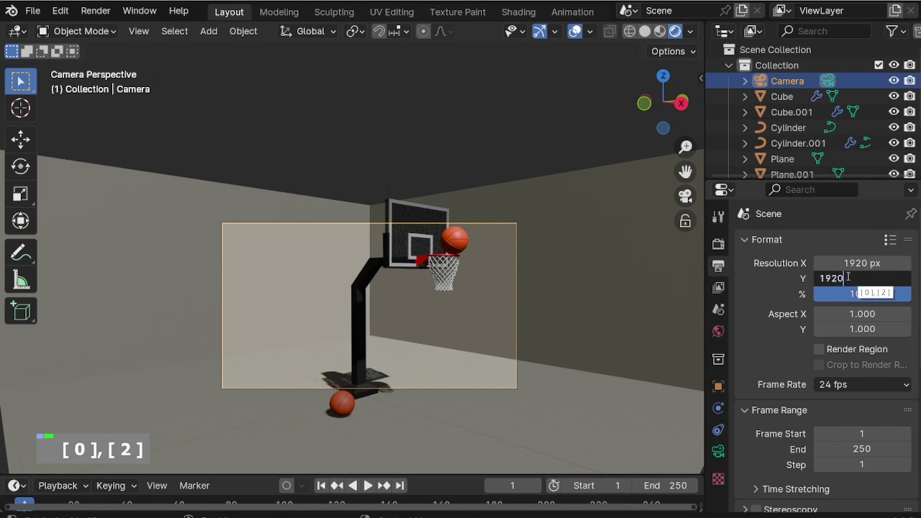
{"action": "key", "text": "Return"}
Move the camera -2.2694 m along its viewing axis and shift it slightly to frame the hoop and both balls in the square.
{"action": "key", "text": "g"}
{"action": "middle_click", "coordinate": [506, 331]}
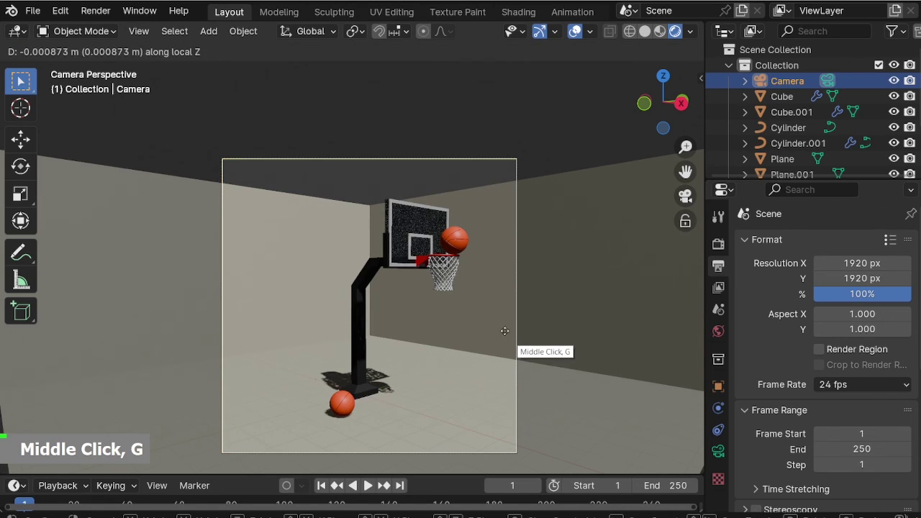
{"action": "left_click", "coordinate": [490, 281]}
{"action": "key", "text": "g"}
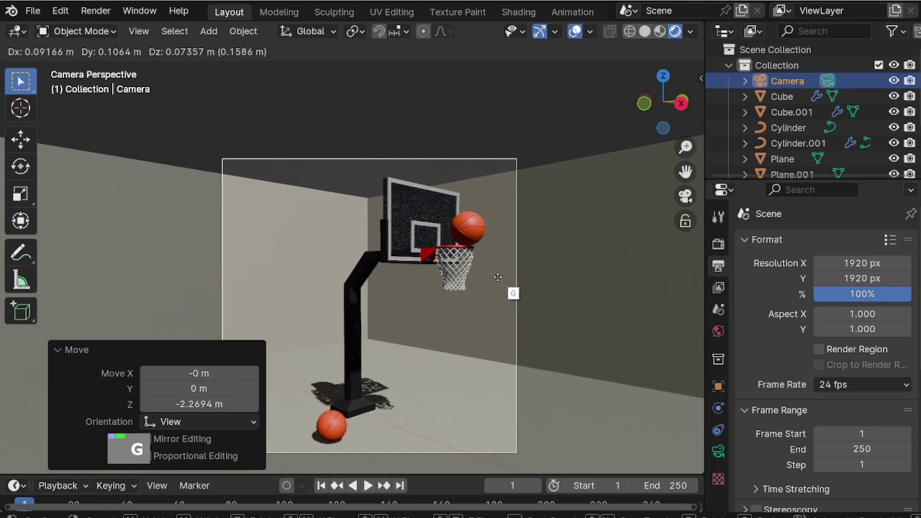
{"action": "left_click", "coordinate": [541, 181]}
Raise the upper edges of both walls along global Z until they clear the upper border of the camera frame.
{"action": "left_click", "coordinate": [553, 172]}
{"action": "key", "text": "Tab"}
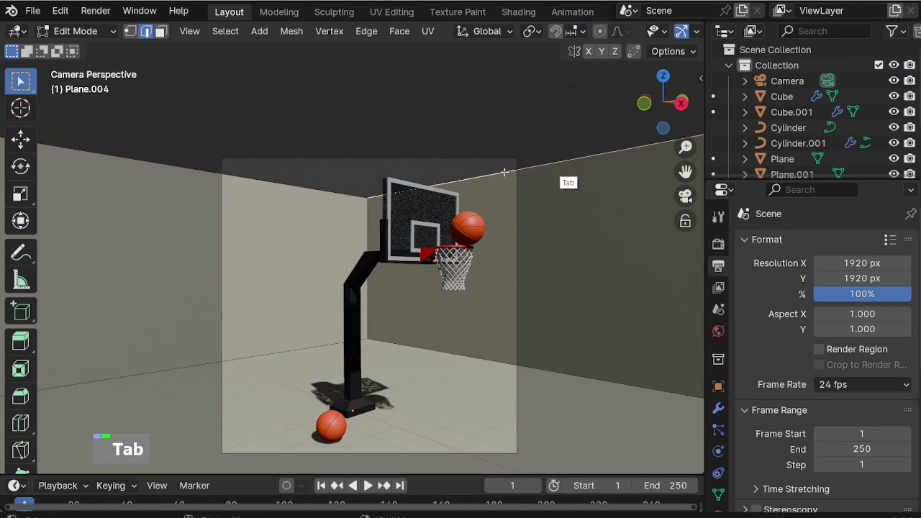
{"action": "left_click", "coordinate": [288, 189], "text": "shift"}
{"action": "key", "text": "g"}
{"action": "key", "text": "z"}
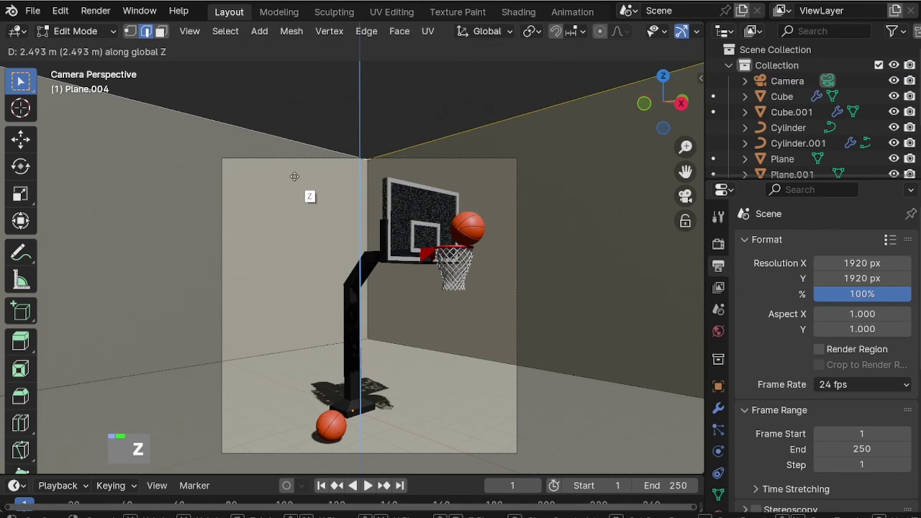
{"action": "left_click", "coordinate": [308, 181]}
{"action": "key", "text": "Caps_Lock"}
{"action": "key", "text": "Tab"}
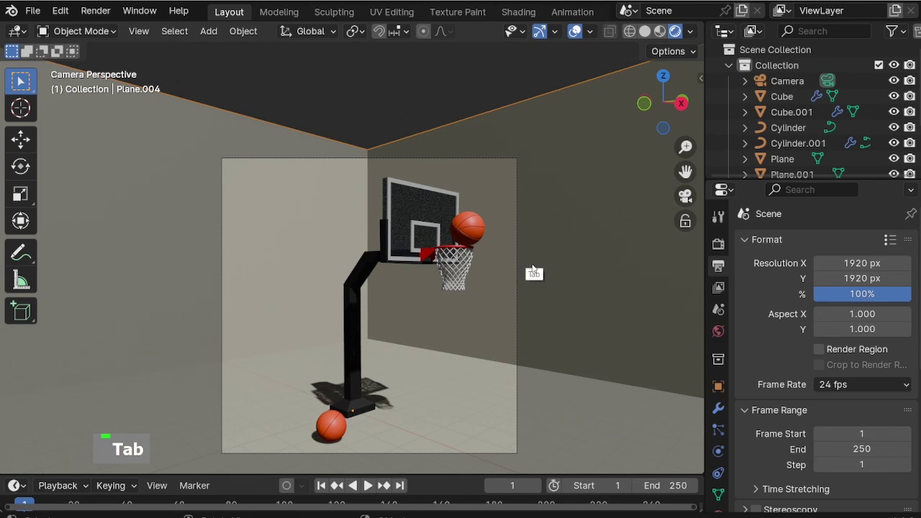
{"action": "scroll", "coordinate": [428, 287], "scroll_direction": "up", "scroll_amount": 2}
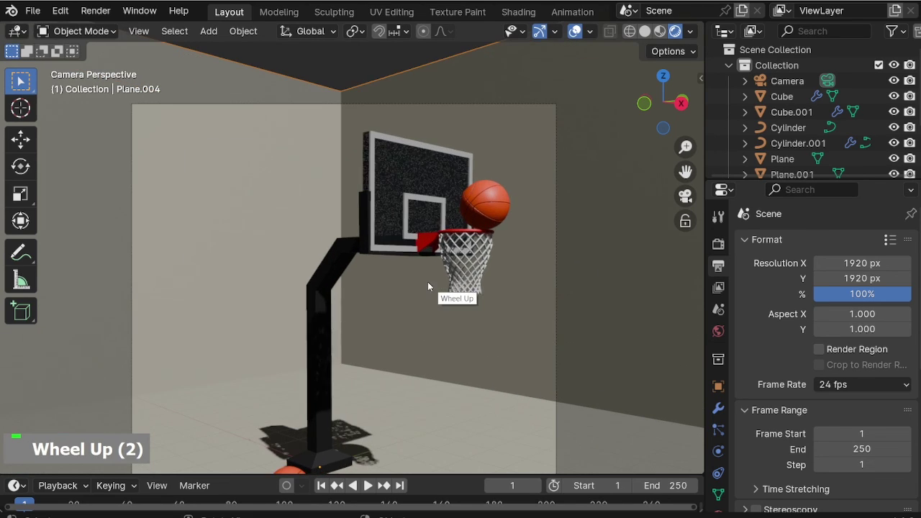
{"action": "scroll", "coordinate": [417, 220], "scroll_direction": "down", "scroll_amount": 1}
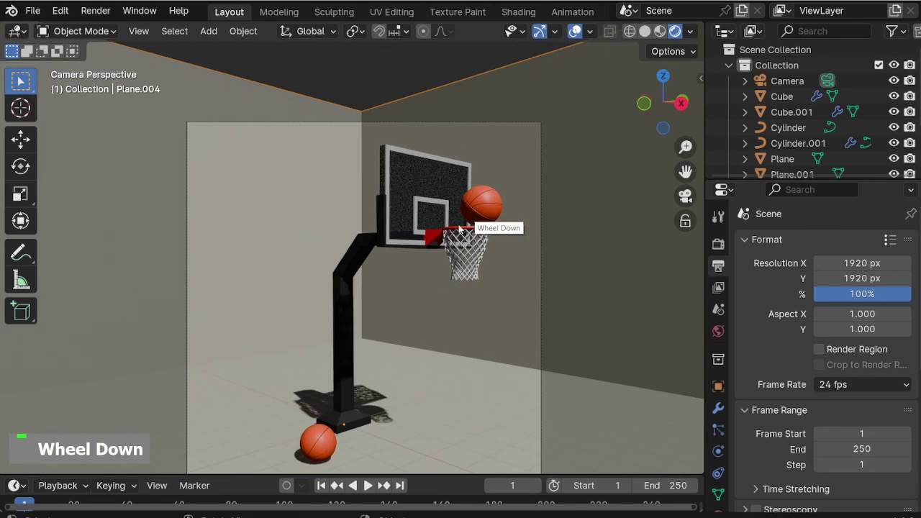
{"action": "scroll", "coordinate": [419, 222], "scroll_direction": "up", "scroll_amount": 2}
{"action": "scroll", "coordinate": [408, 228], "scroll_direction": "down", "scroll_amount": 2}
{"action": "scroll", "coordinate": [408, 214], "scroll_direction": "up", "scroll_amount": 1}
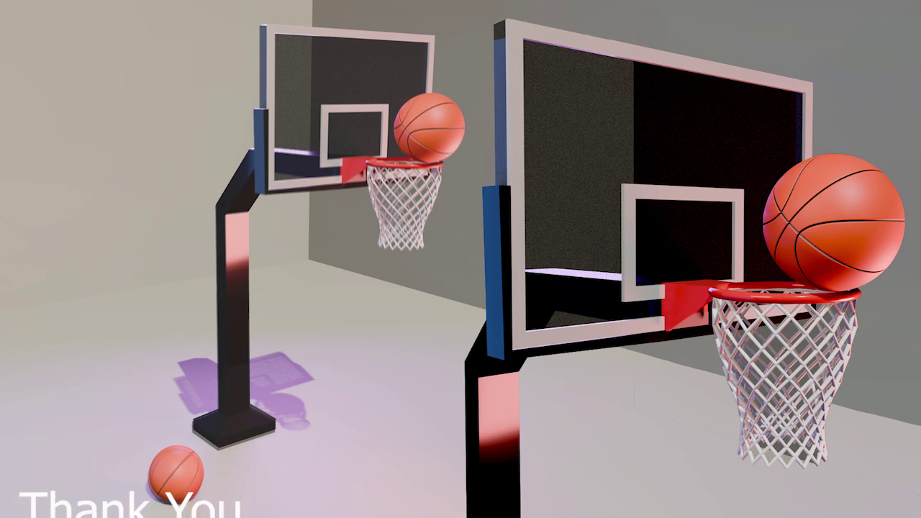